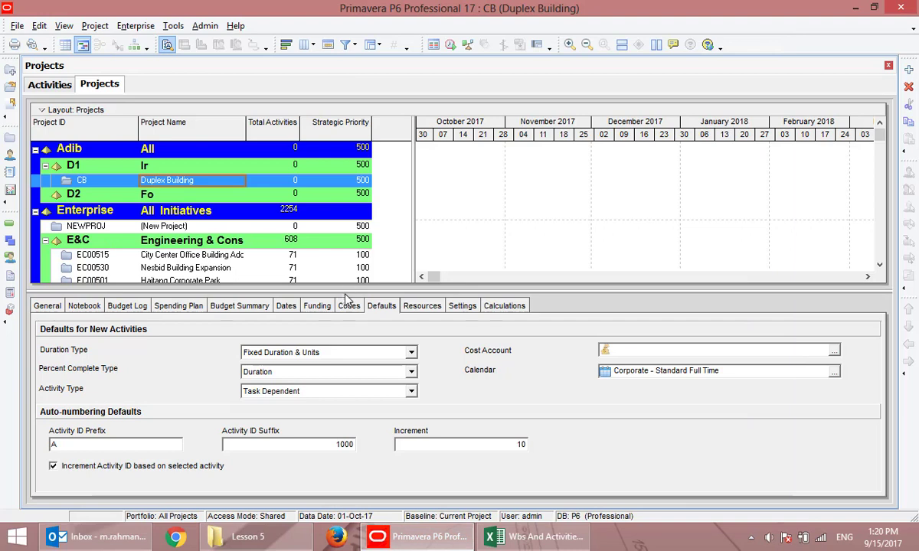
- Open the global calendars list and try to delete the Duplex Building calendar
left_click_drag(344, 292, 348, 370)
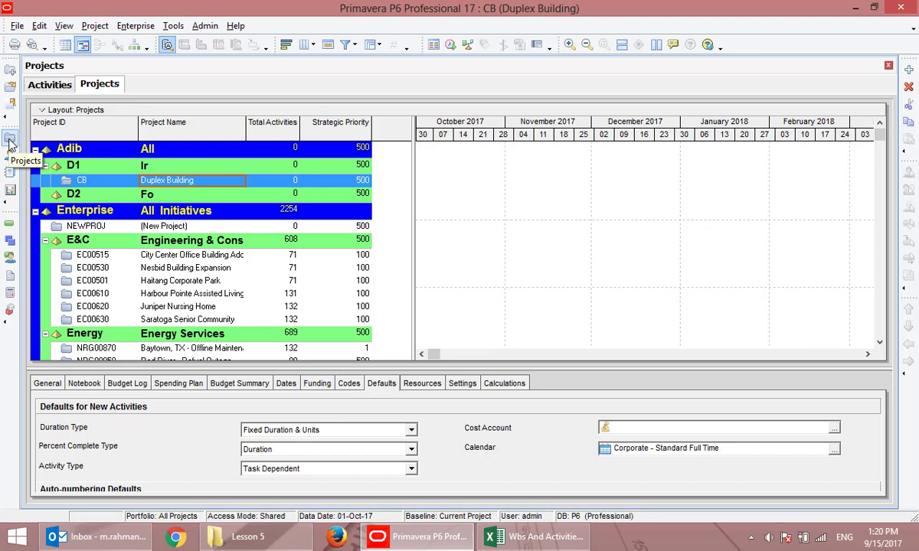
left_click(143, 30)
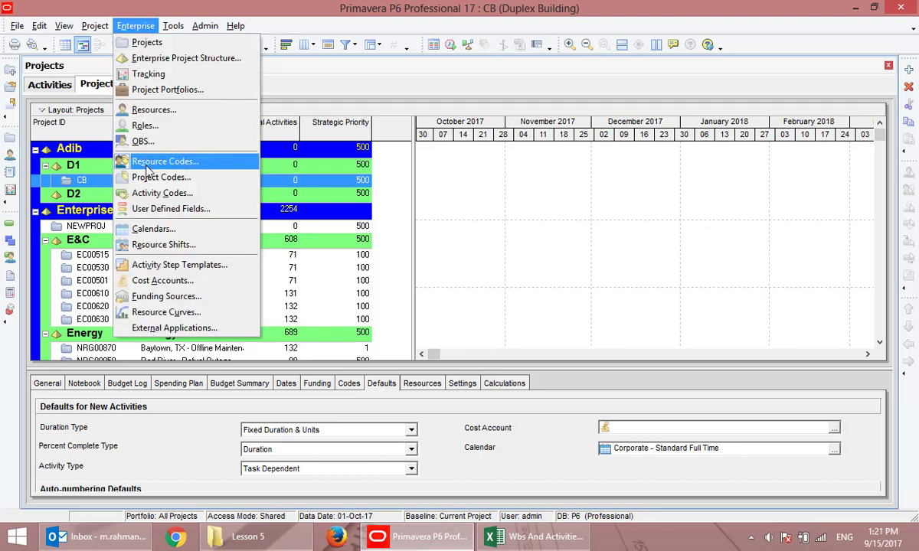
left_click(162, 229)
left_click_drag(451, 151, 343, 148)
left_click(478, 252)
left_click(461, 297)
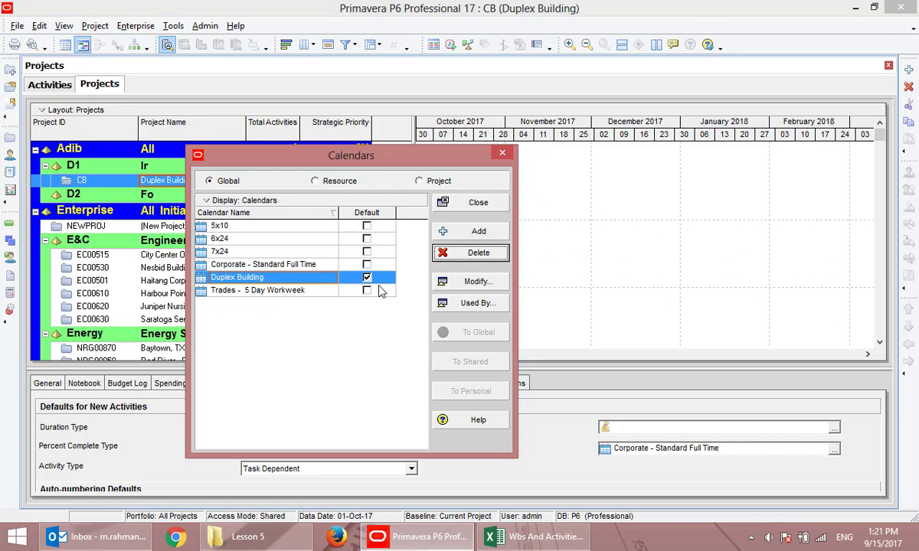
- Make Corporate - Standard Full Time the default global calendar and delete the Duplex Building calendar
left_click(367, 264)
left_click(366, 264)
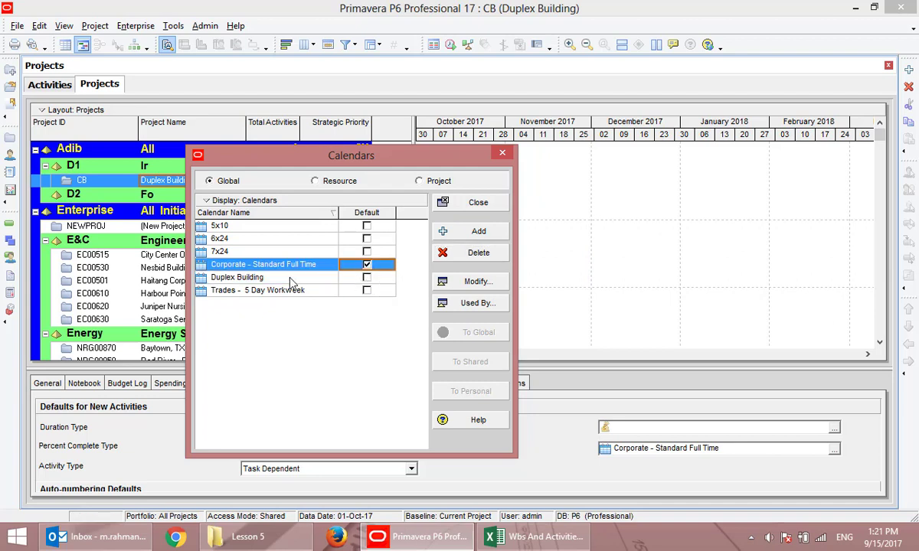
left_click(268, 277)
left_click(475, 252)
left_click(452, 301)
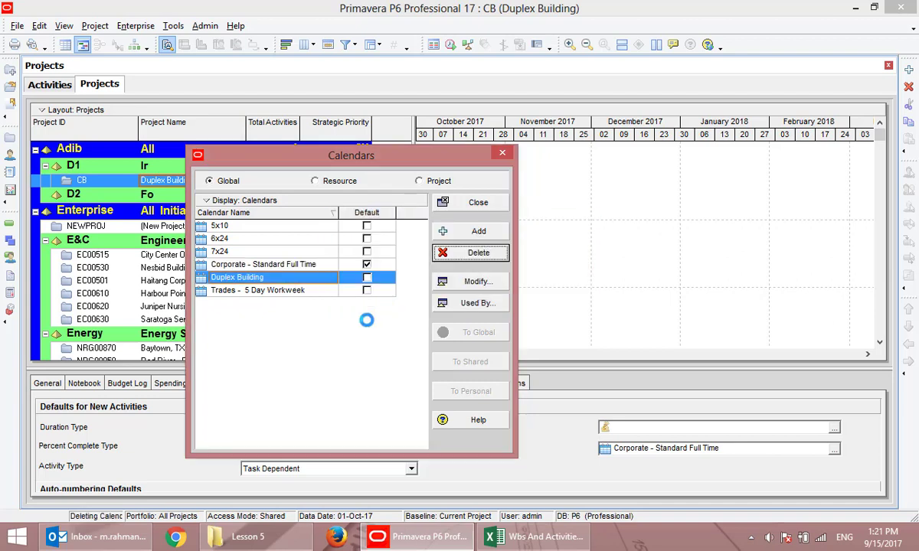
left_click_drag(383, 155, 450, 136)
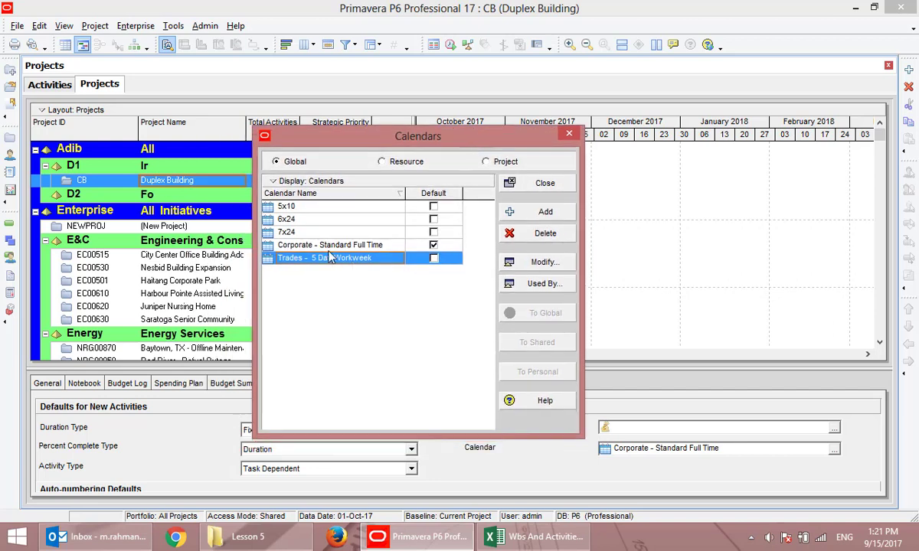
- Add a new global calendar copied from Corporate - Standard Full Time
left_click(293, 243)
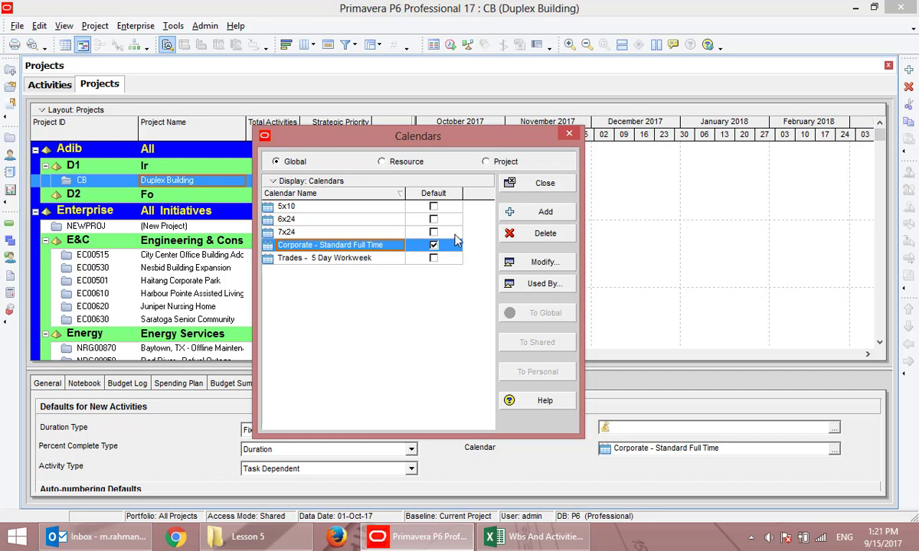
left_click(553, 216)
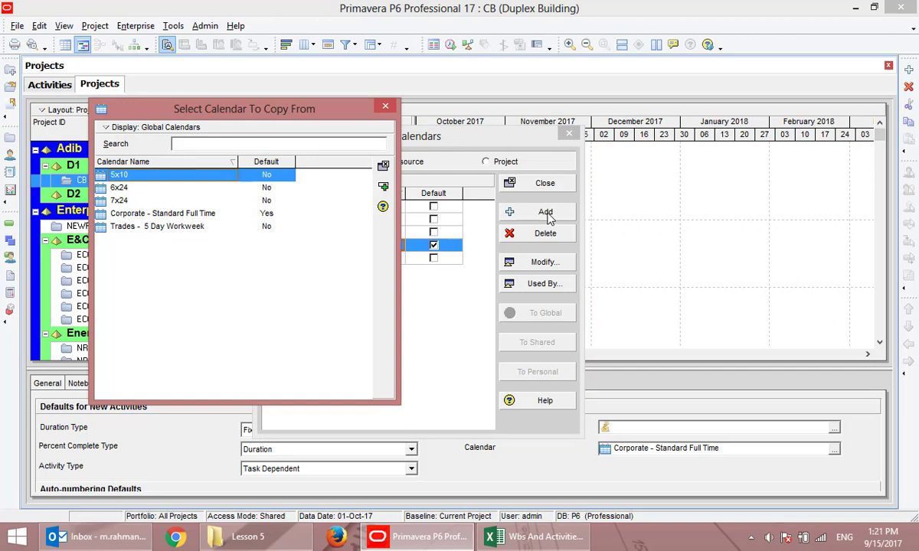
left_click_drag(209, 112, 239, 113)
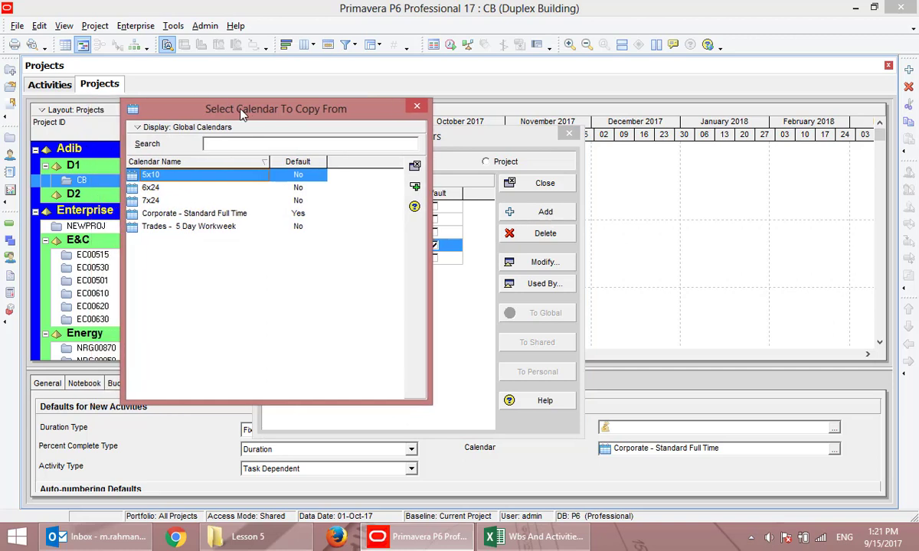
left_click(176, 216)
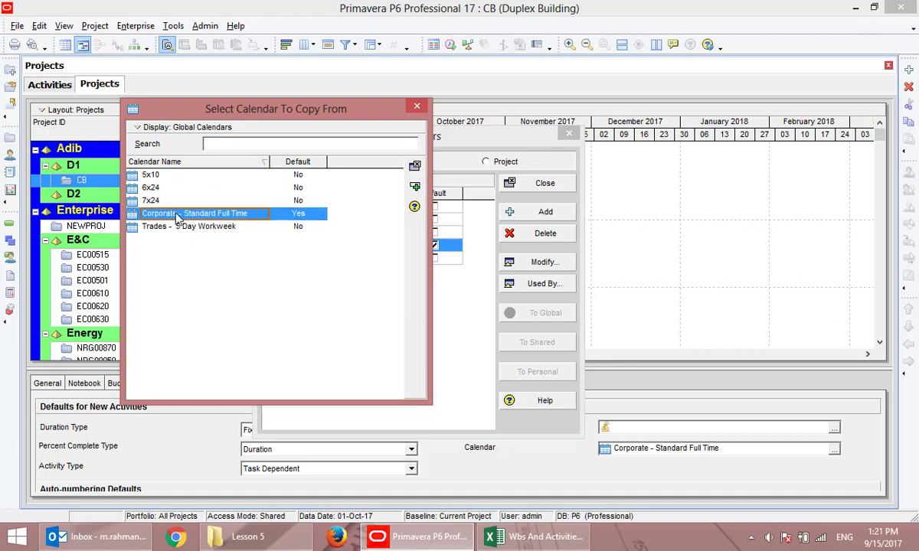
double_click(136, 217)
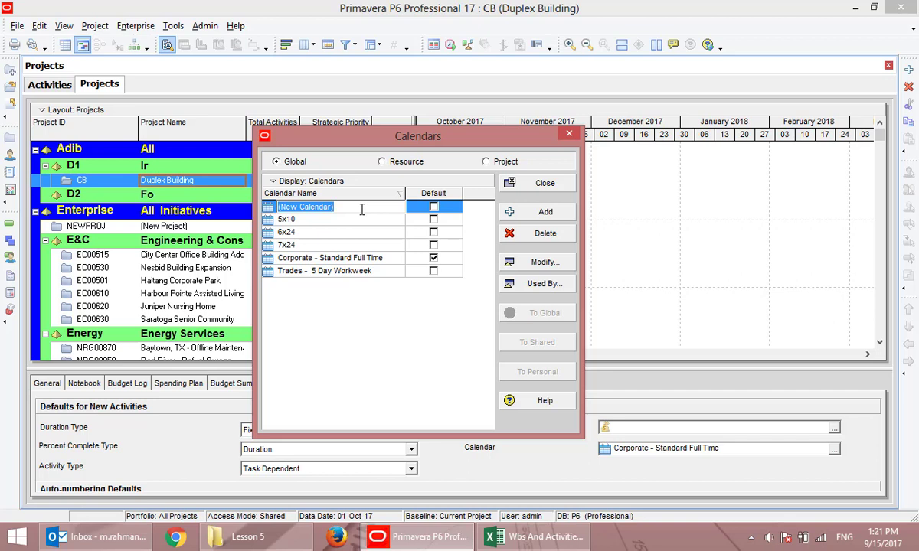
- Name the new calendar Duplex Building and make it the default global calendar
type("D")
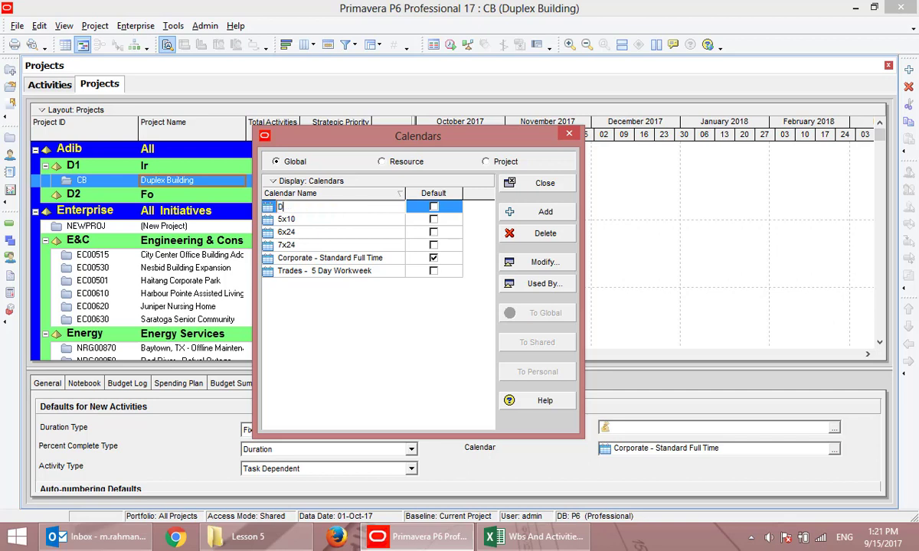
type("uplex Building")
double_click(361, 207)
left_click_drag(360, 207, 220, 200)
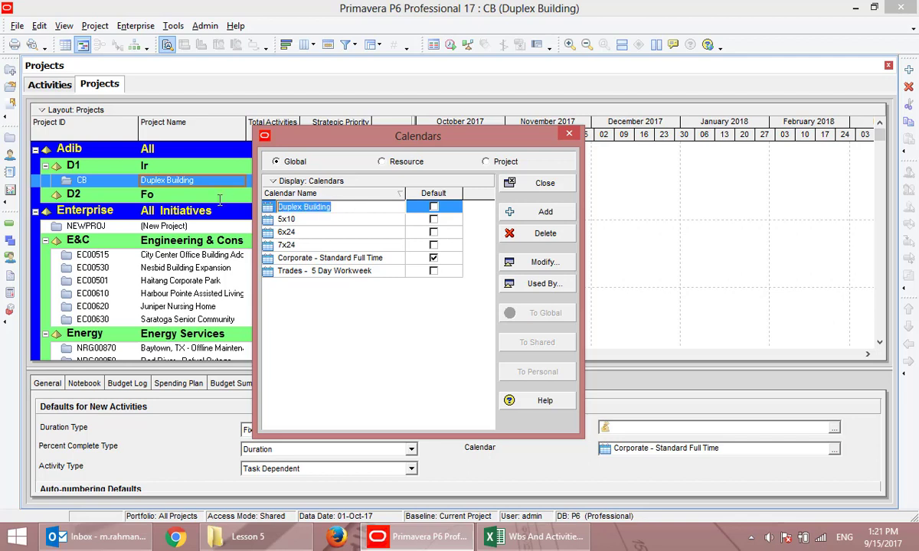
left_click(361, 287)
left_click(433, 258)
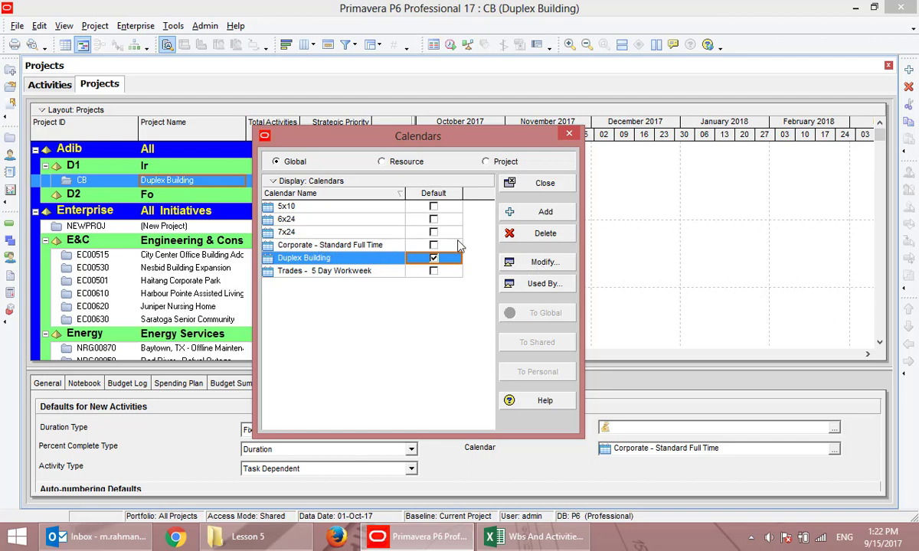
- Review the existing global calendars available as copy sources, without adding another calendar
left_click(543, 212)
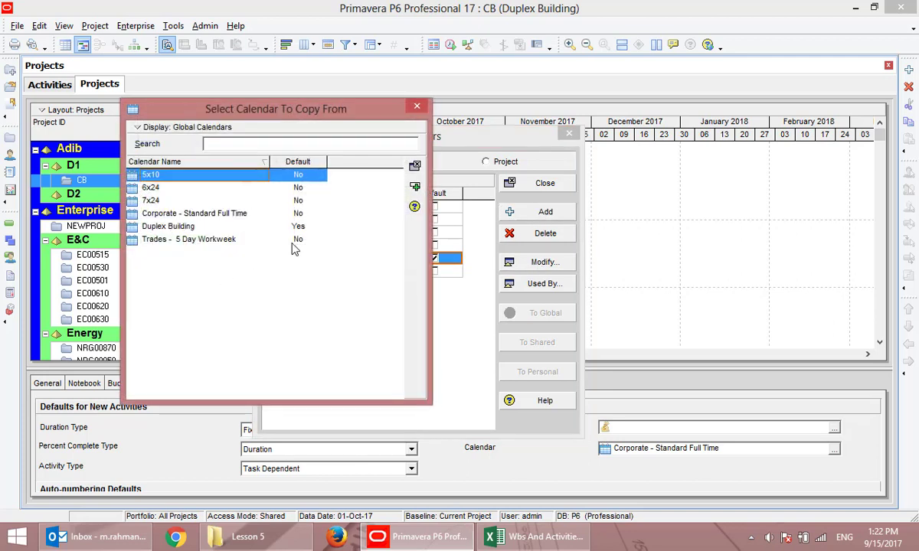
left_click(153, 188)
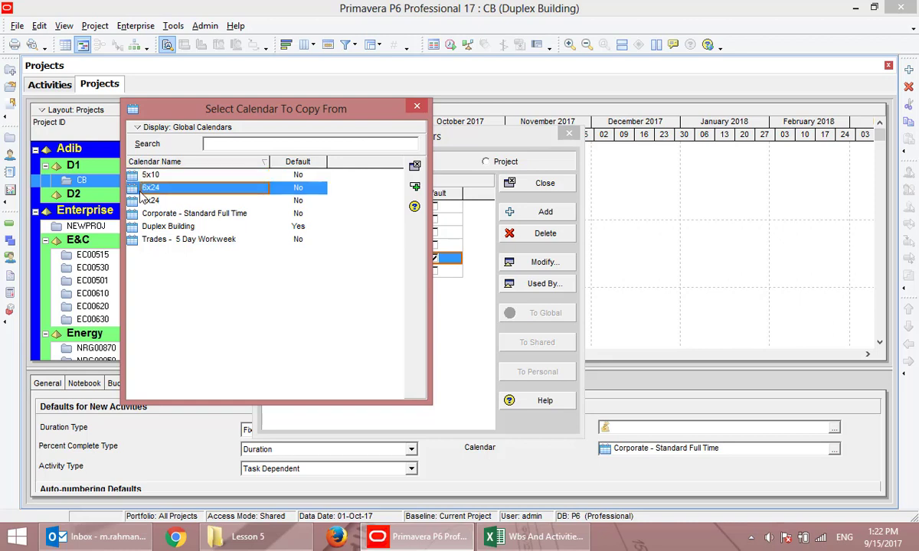
left_click(176, 199)
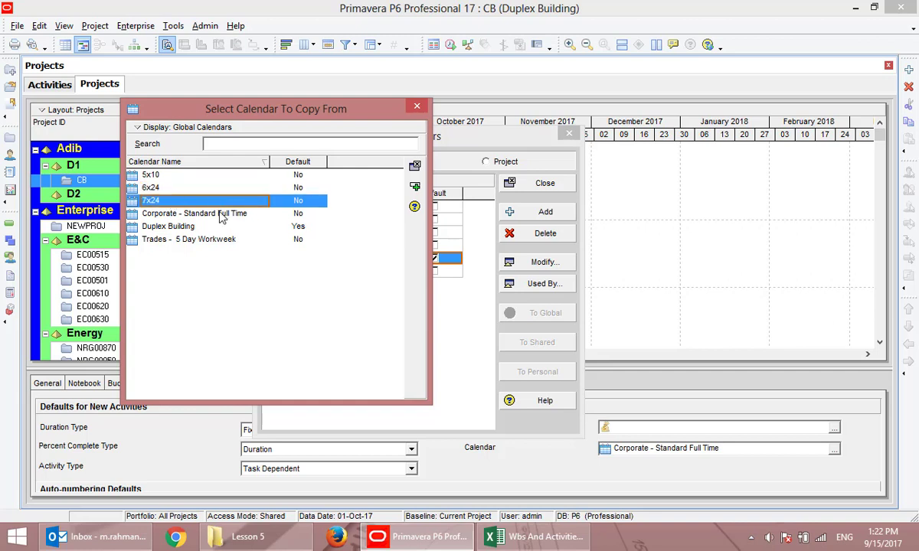
left_click(192, 217)
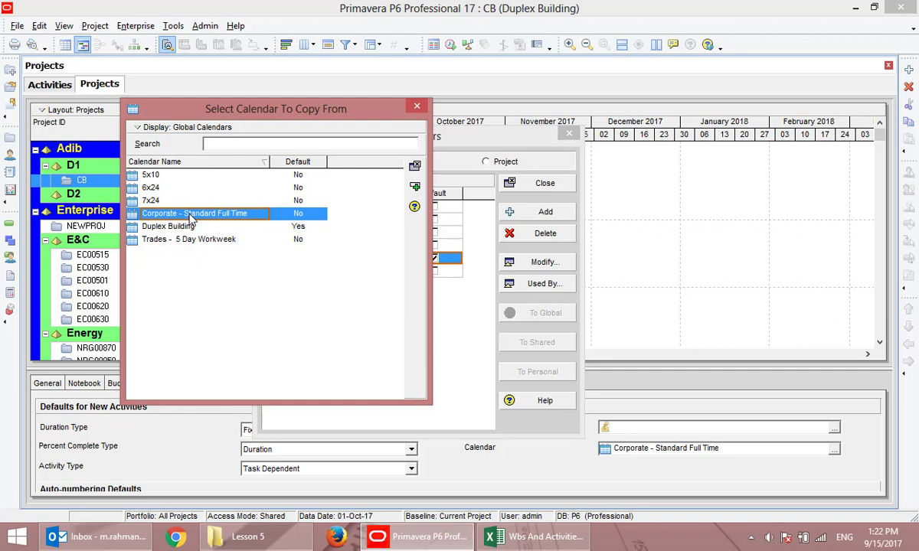
left_click(177, 224)
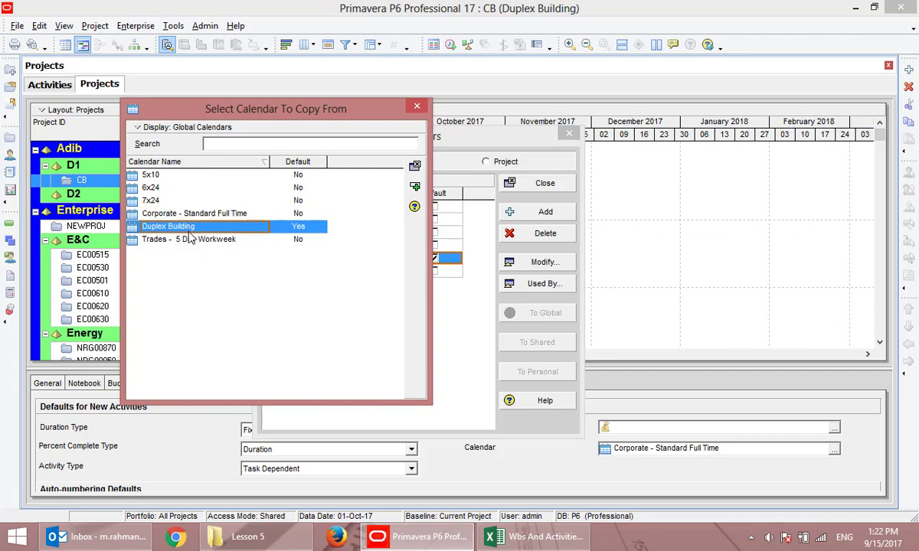
left_click(416, 106)
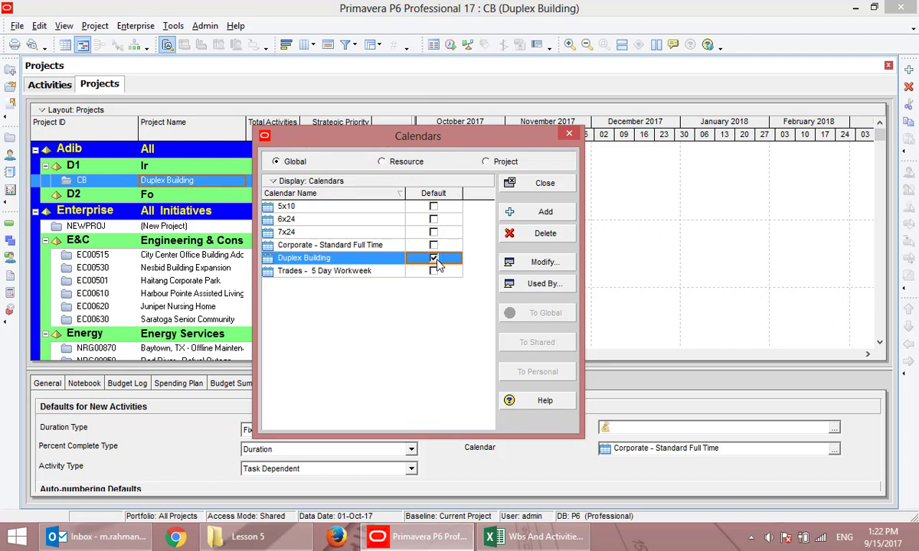
- Examine the Duplex Building calendar's standard work hours for each weekday, then discard any changes and close the calendars
left_click(557, 263)
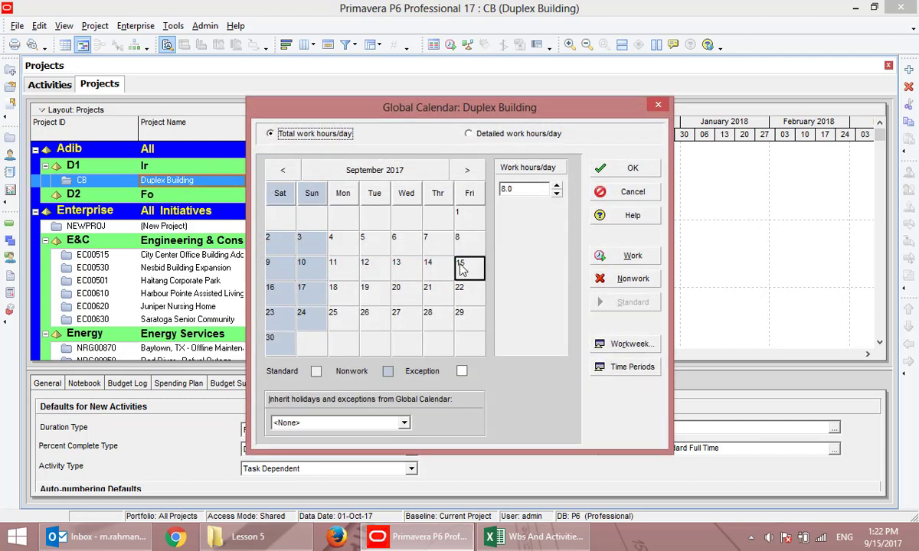
left_click_drag(457, 113, 407, 106)
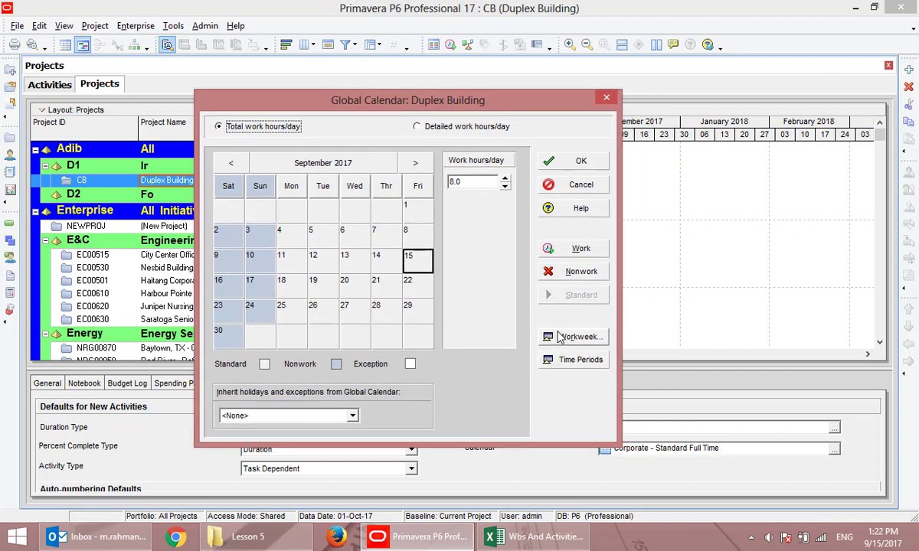
left_click(580, 336)
left_click_drag(483, 238, 440, 54)
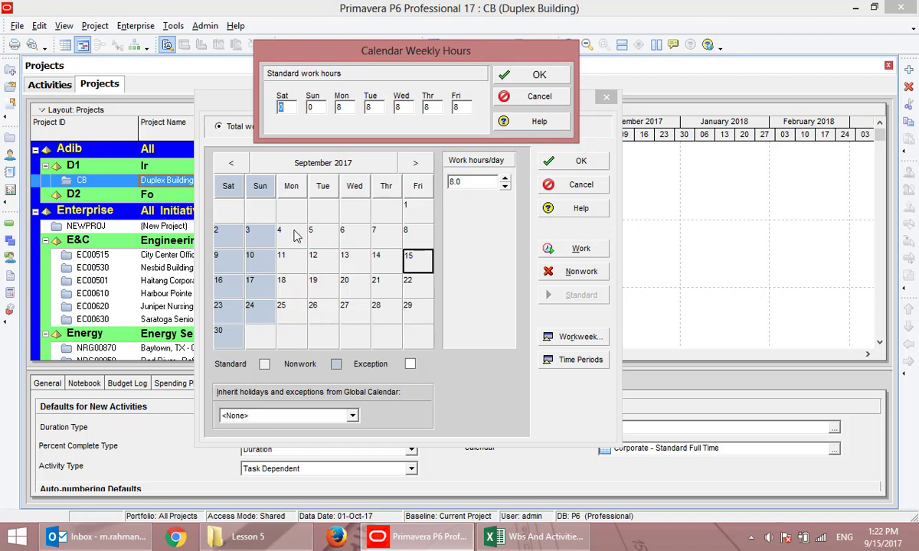
key("Tab")
key("Tab")
key("Tab")
key("Tab")
key("Tab")
key("Tab")
left_click(310, 108)
left_click_drag(310, 107, 297, 104)
left_click(539, 97)
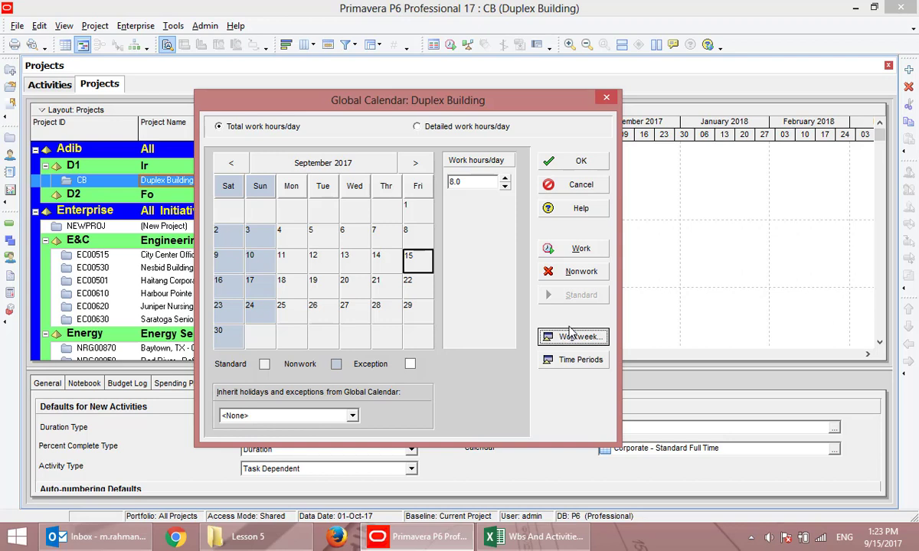
left_click(582, 184)
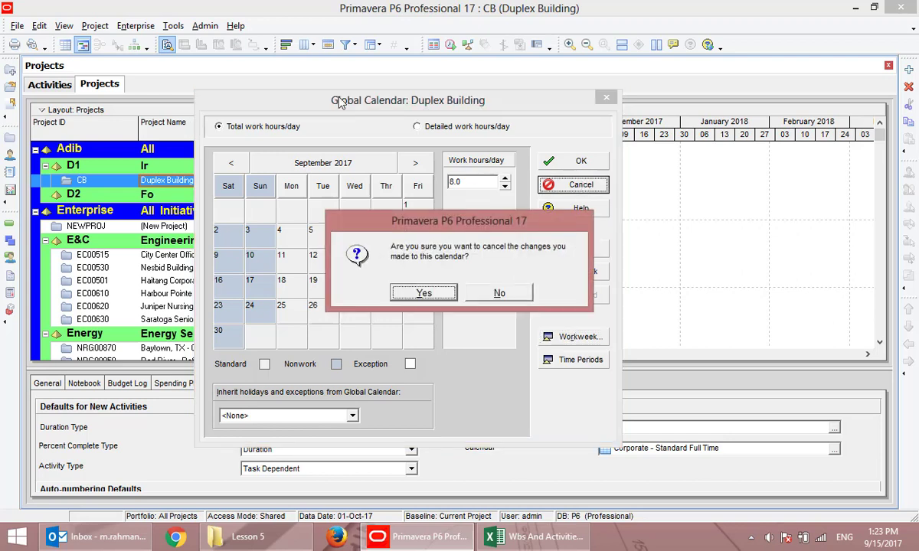
left_click(424, 293)
left_click(509, 185)
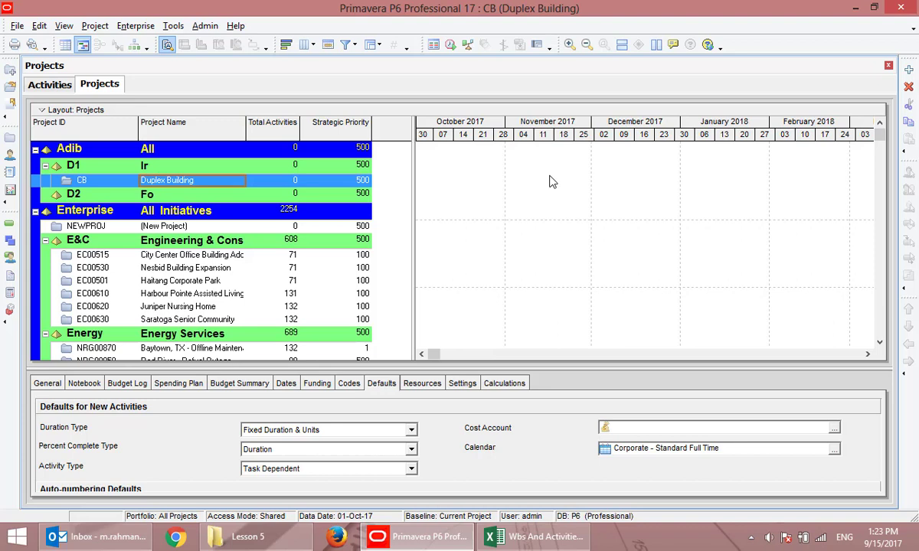
- Set the first day of the week for calendars to Saturday in the Admin Preferences
left_click(133, 27)
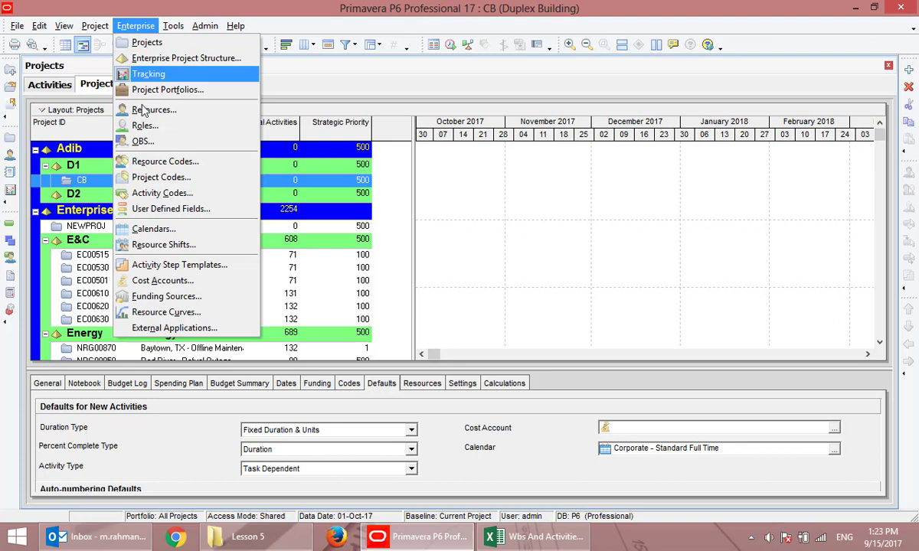
mouse_move(175, 28)
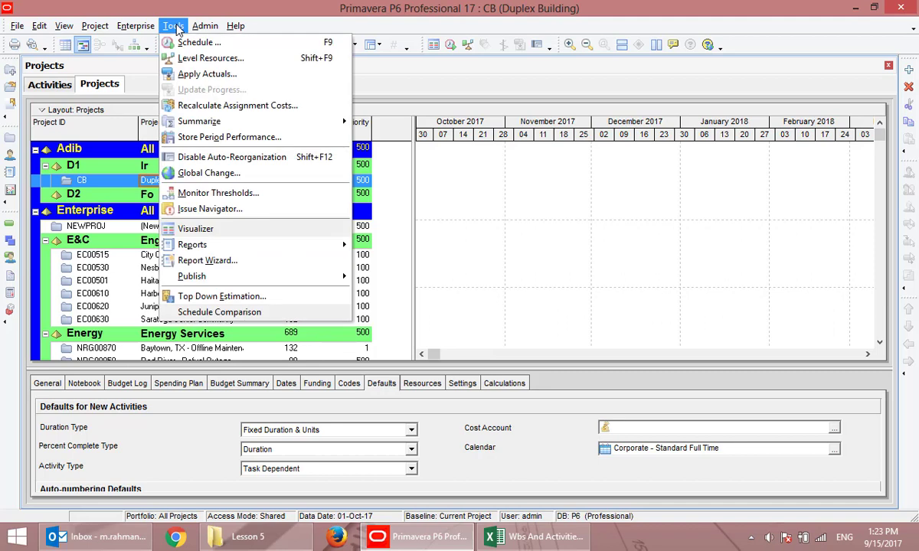
mouse_move(205, 26)
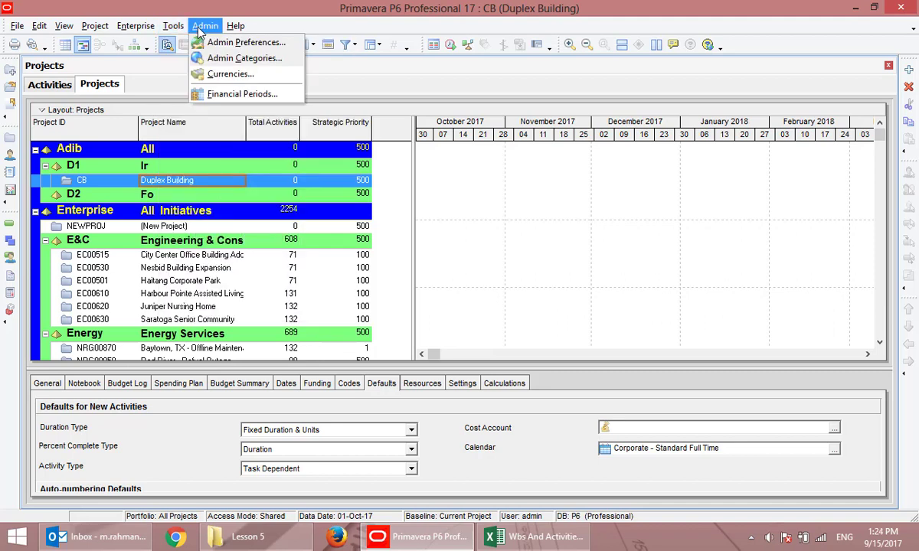
left_click(227, 43)
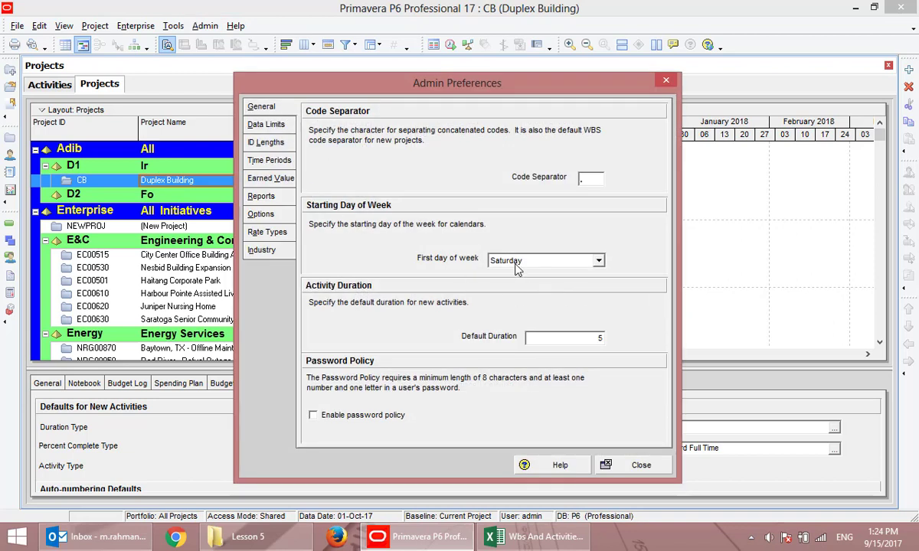
left_click(515, 264)
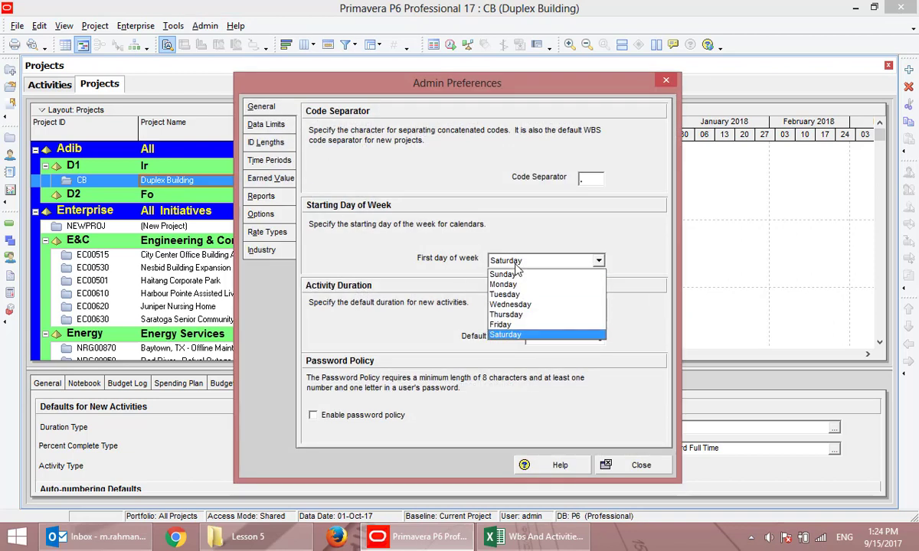
left_click(511, 334)
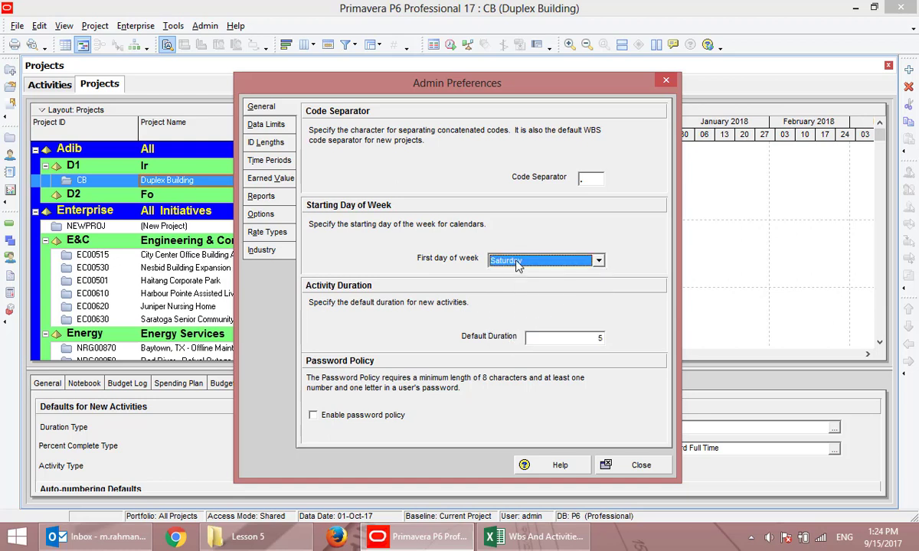
left_click(517, 261)
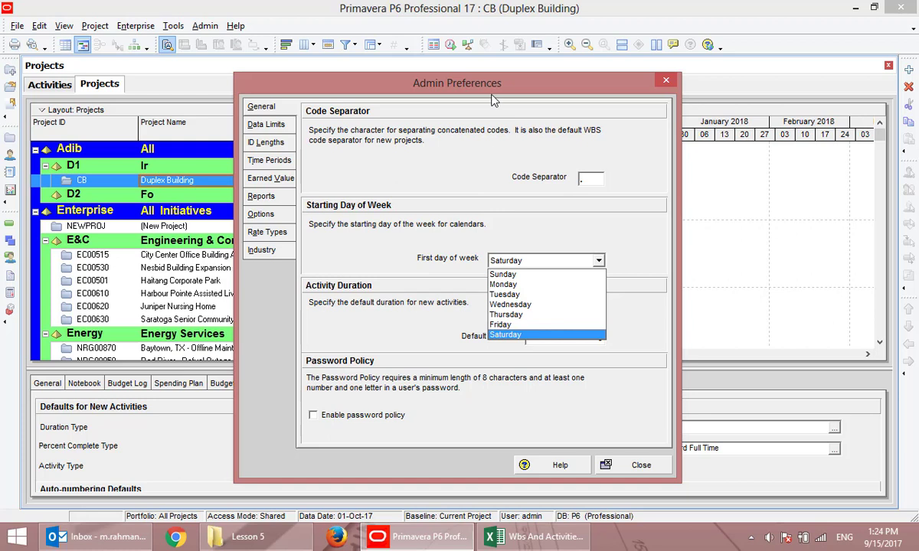
left_click(462, 89)
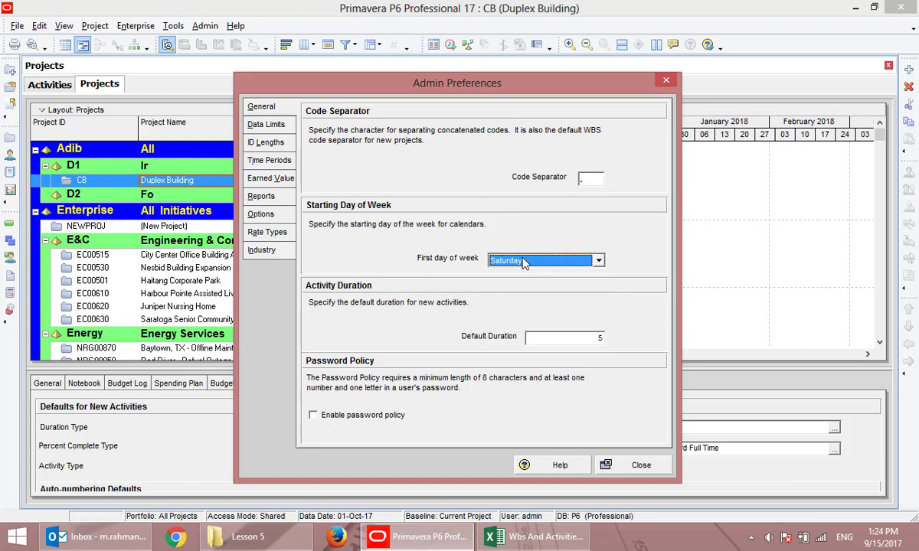
left_click(635, 464)
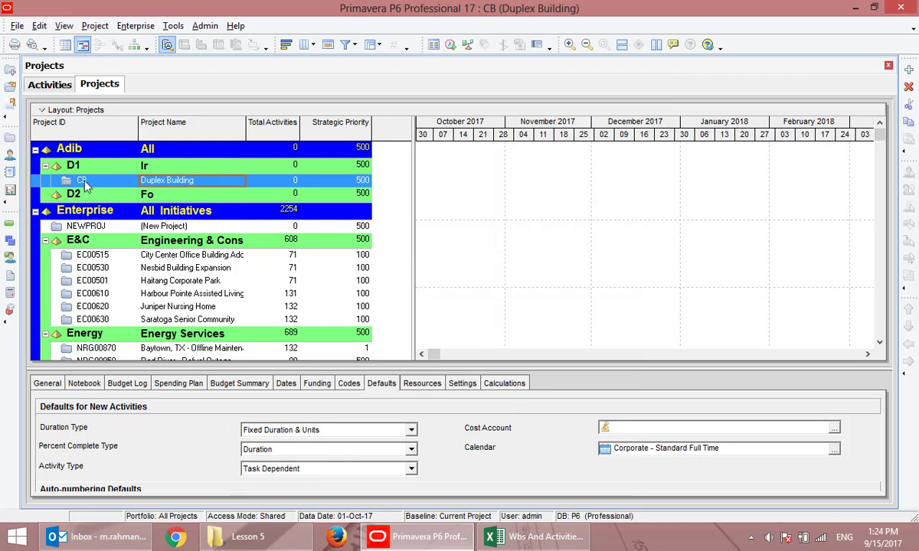
- Edit the Duplex Building global calendar's workweek, setting Saturday to 8 standard work hours and Friday to 0
left_click(136, 27)
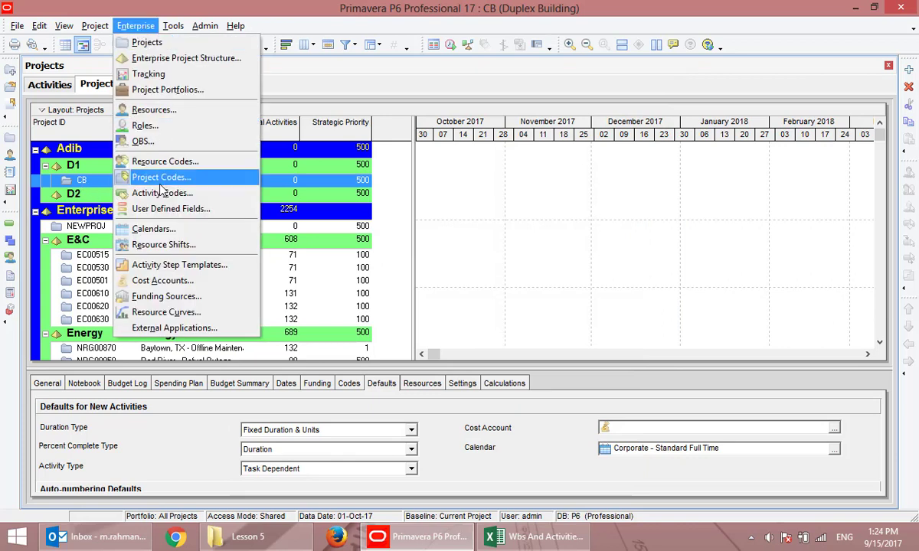
key("Escape")
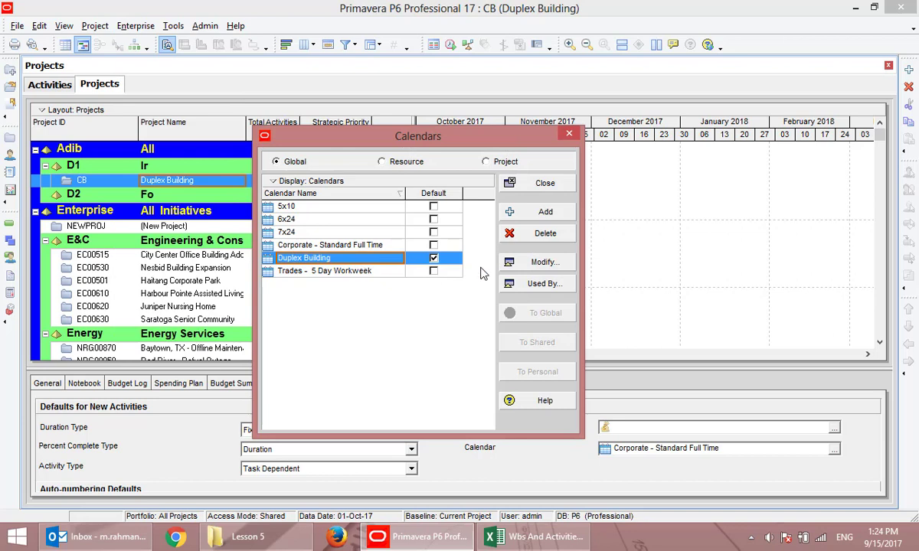
left_click(545, 261)
left_click_drag(448, 118, 372, 111)
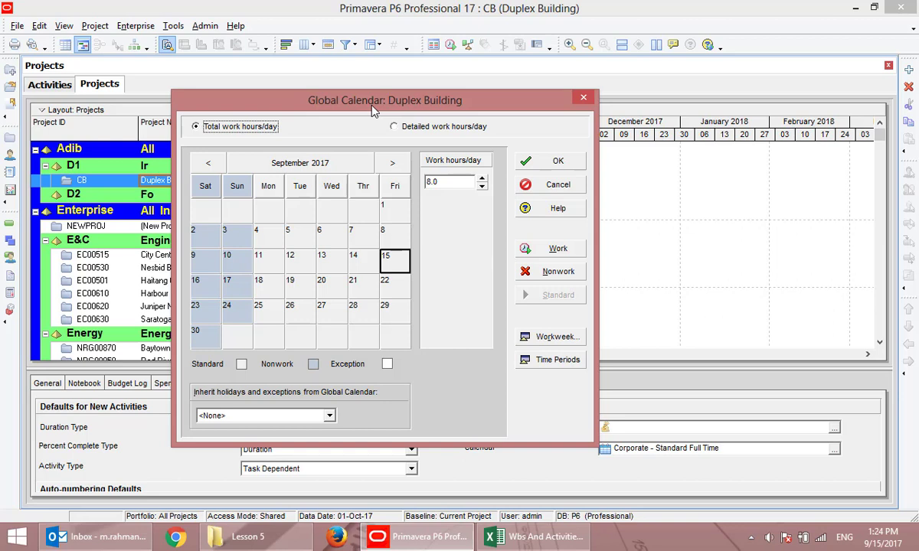
left_click(545, 337)
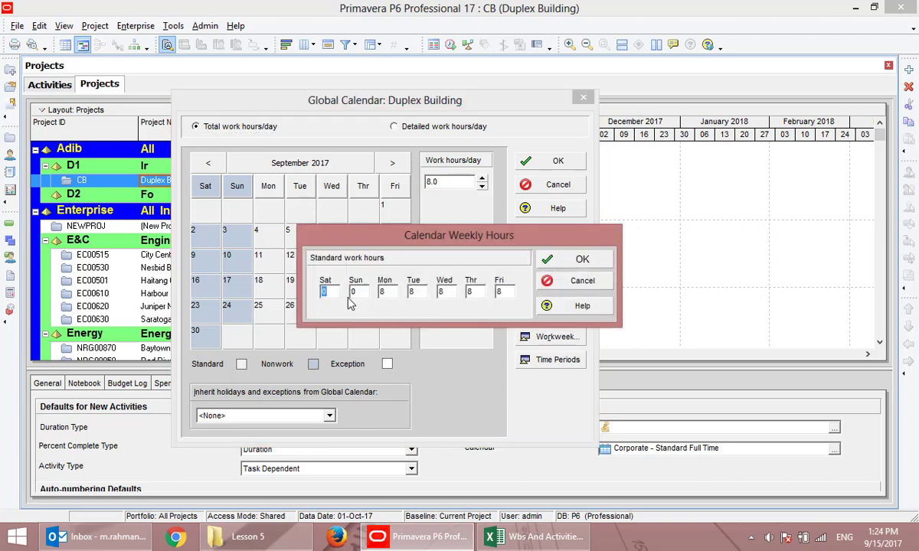
type("8.0")
left_click(582, 259)
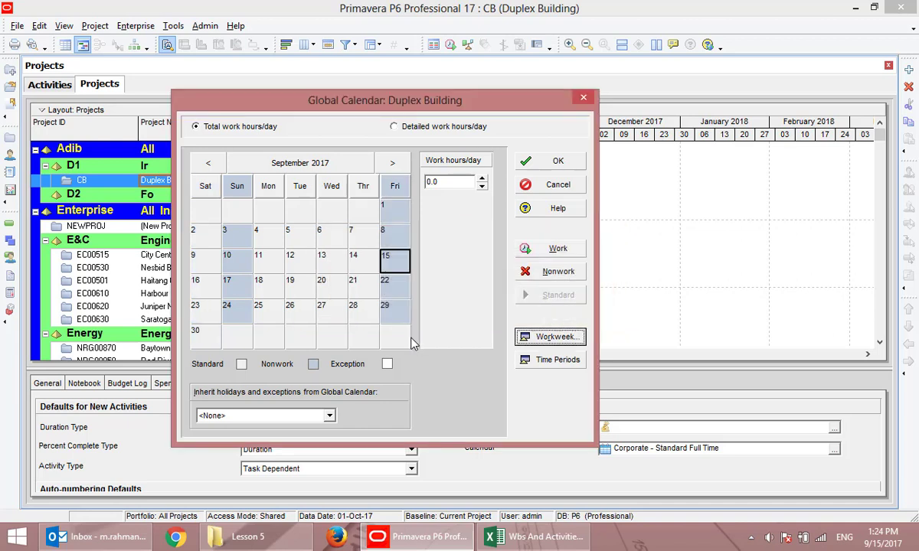
- Set Sunday to 8 standard work hours in the Duplex Building calendar's workweek
left_click(548, 337)
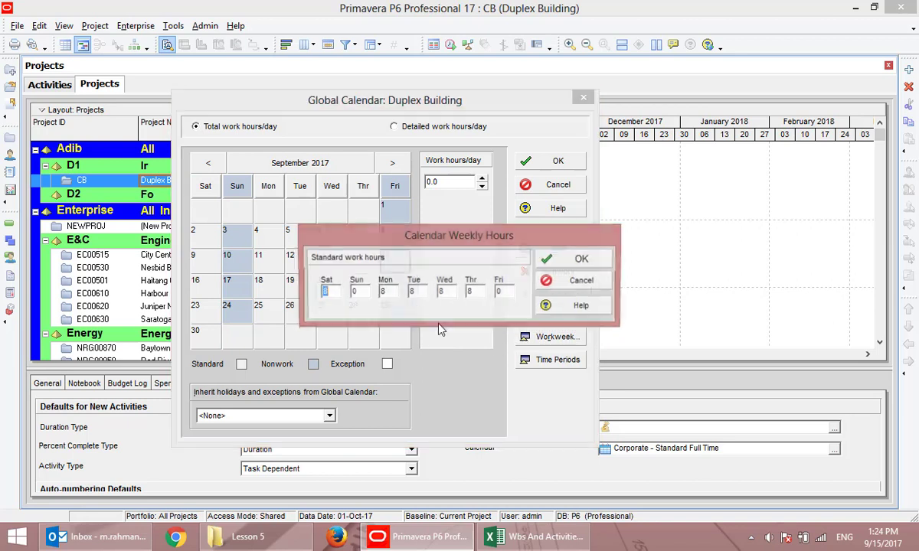
type("8")
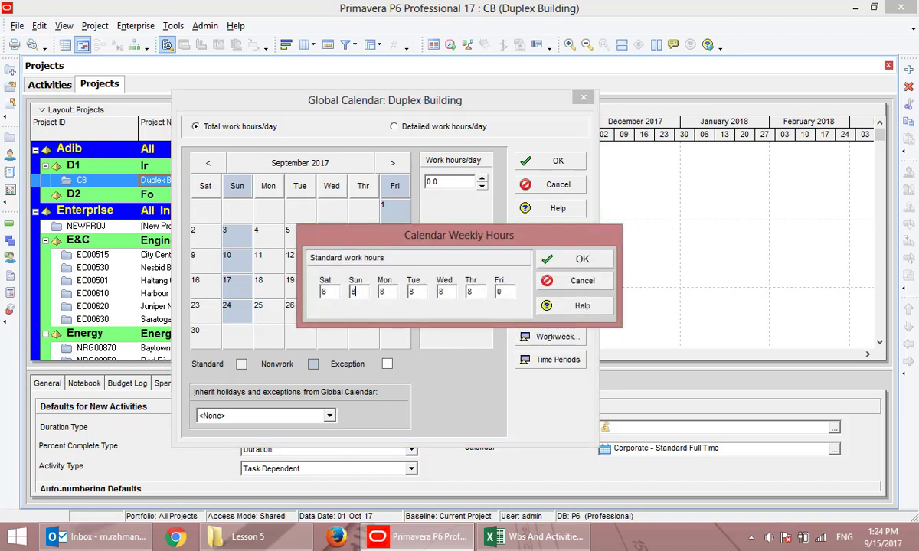
left_click(580, 261)
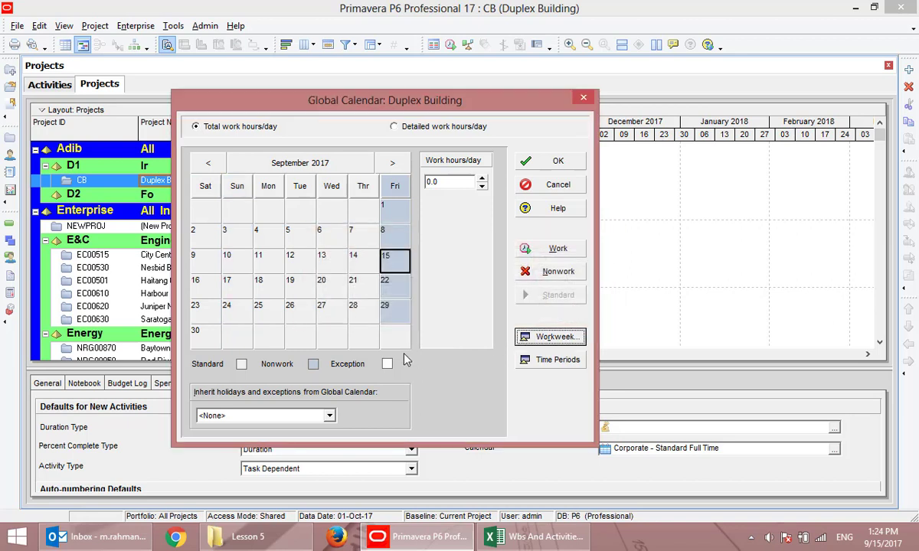
- Examine the working and nonworking days in the calendar's months from September 2017 to February 2018, returning to November 2017
left_click(393, 164)
left_click(392, 164)
left_click(393, 164)
left_click(392, 164)
left_click(393, 164)
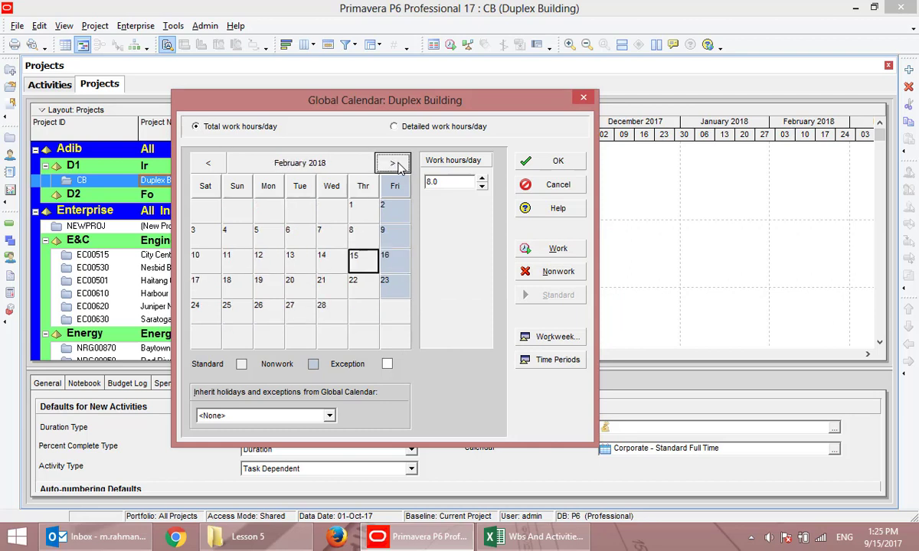
left_click(209, 163)
left_click(209, 163)
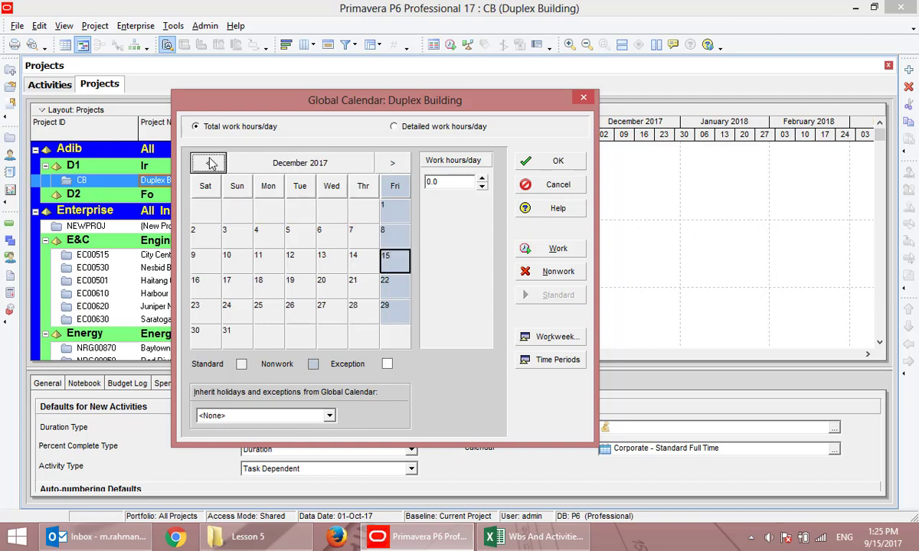
left_click(210, 163)
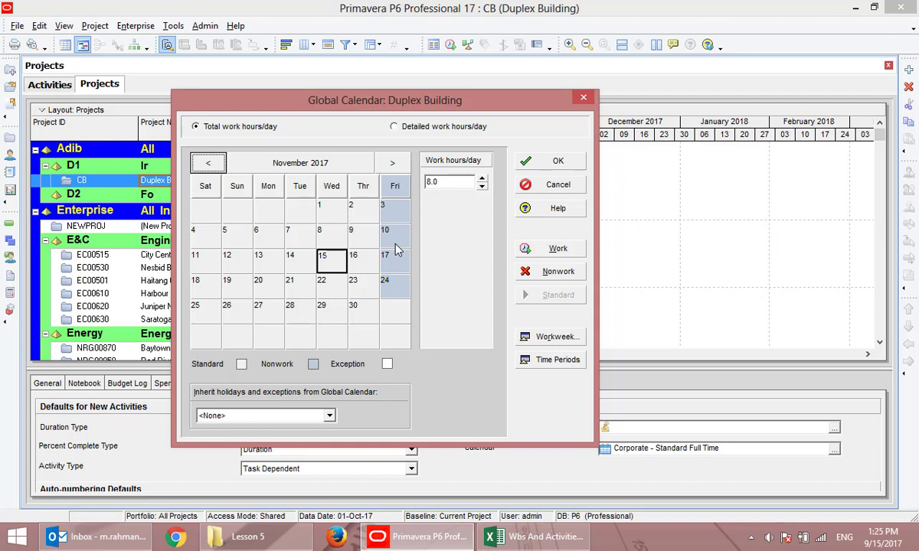
- Examine the calendar's month overview and browse through the neighbouring years, returning to 2017
left_click(300, 163)
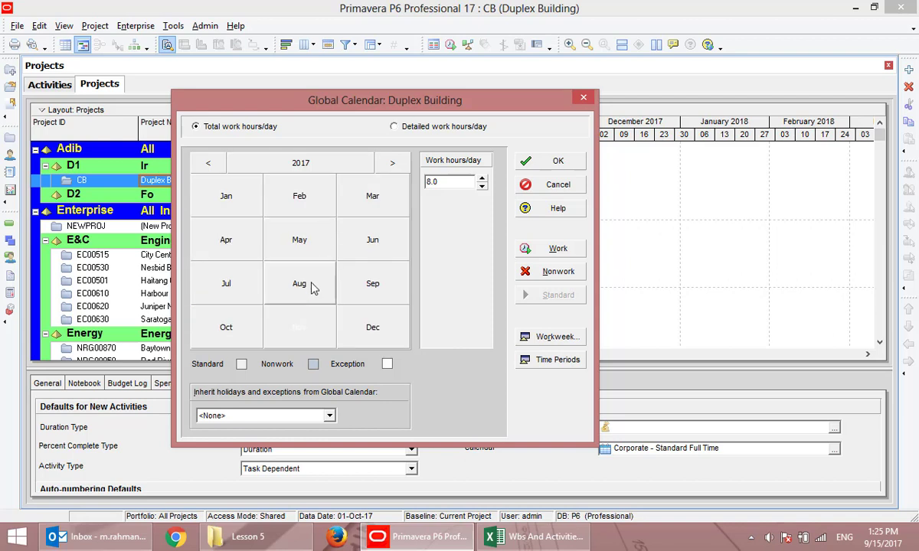
left_click(303, 167)
left_click(298, 164)
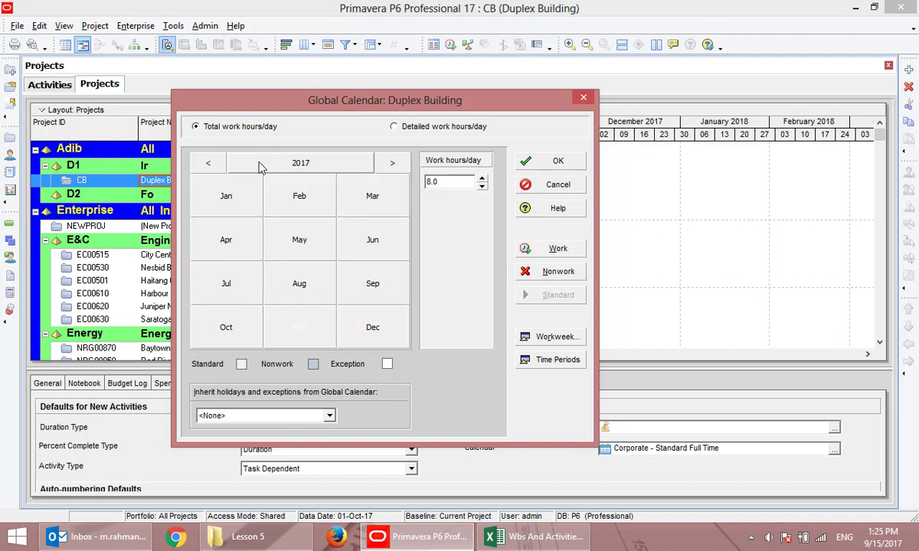
left_click(294, 163)
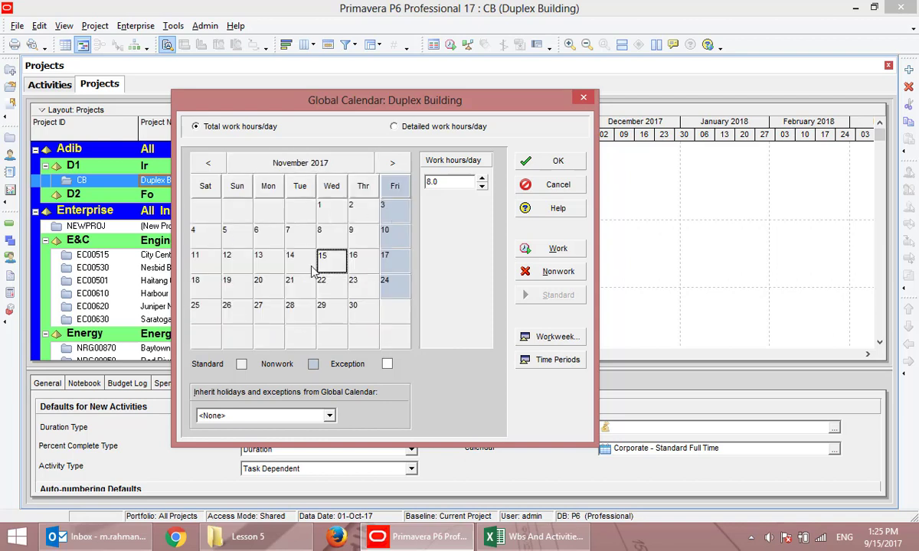
left_click(294, 164)
left_click(280, 316)
left_click(294, 164)
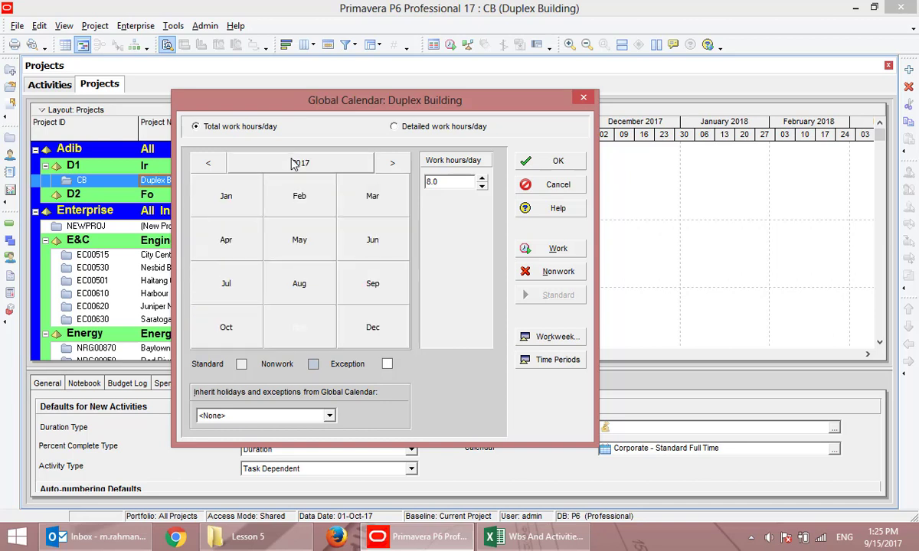
left_click(207, 164)
left_click(207, 163)
left_click(207, 163)
left_click(207, 163)
left_click(207, 163)
left_click(207, 163)
left_click(391, 164)
left_click(392, 164)
left_click(391, 164)
left_click(391, 164)
left_click(391, 164)
left_click(391, 164)
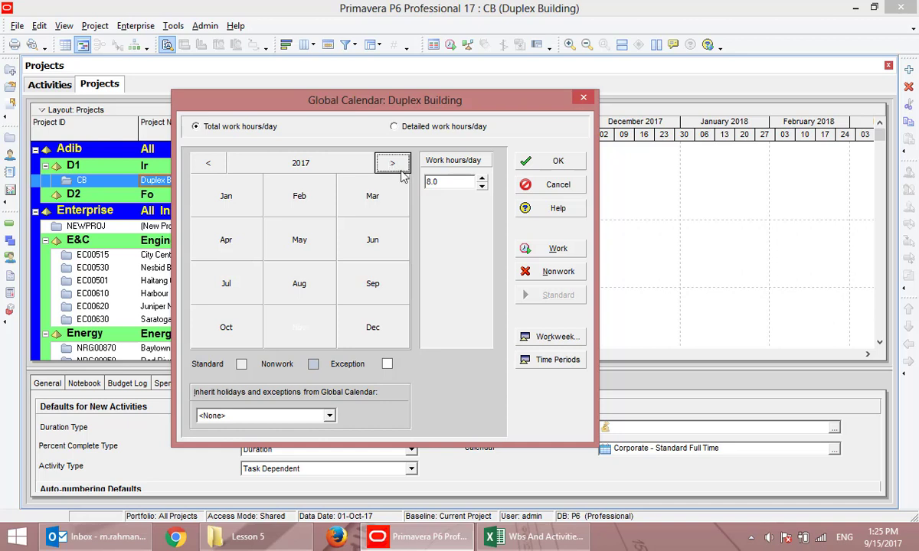
- Mark October 16, 2017 as nonwork, and replace that with an exception of 4 work hours
mouse_move(894, 544)
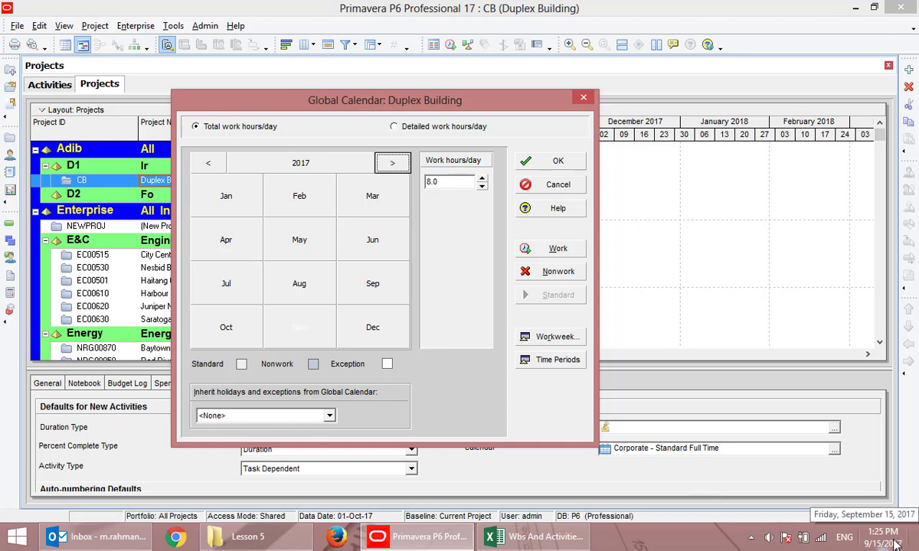
left_click_drag(316, 100, 325, 135)
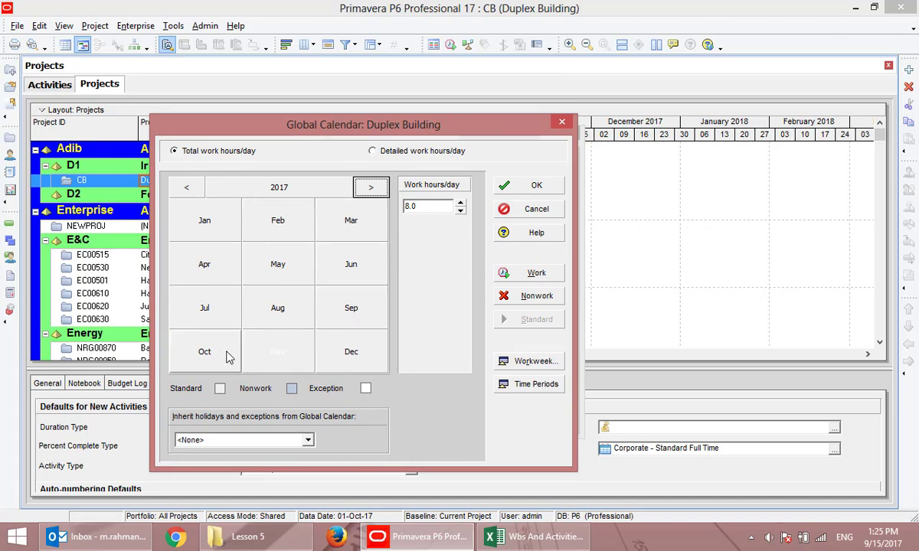
left_click(201, 352)
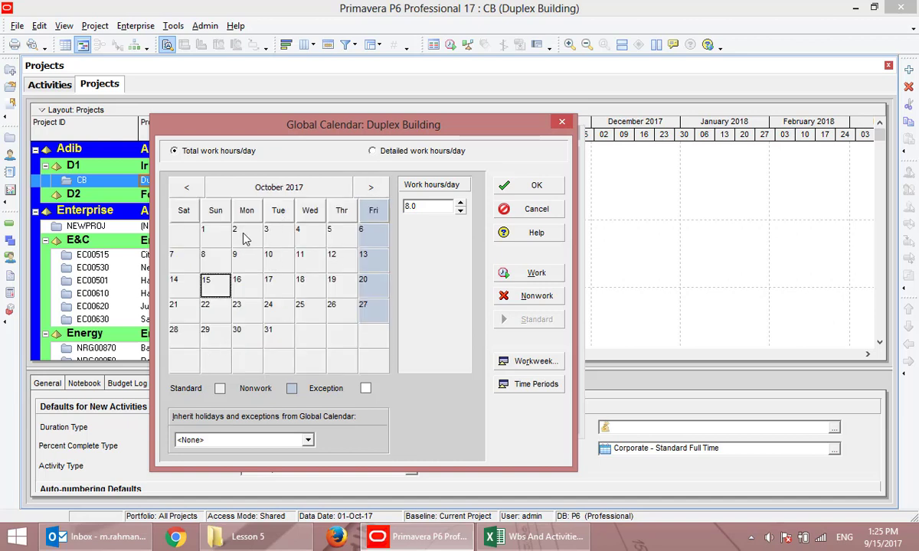
left_click(249, 285)
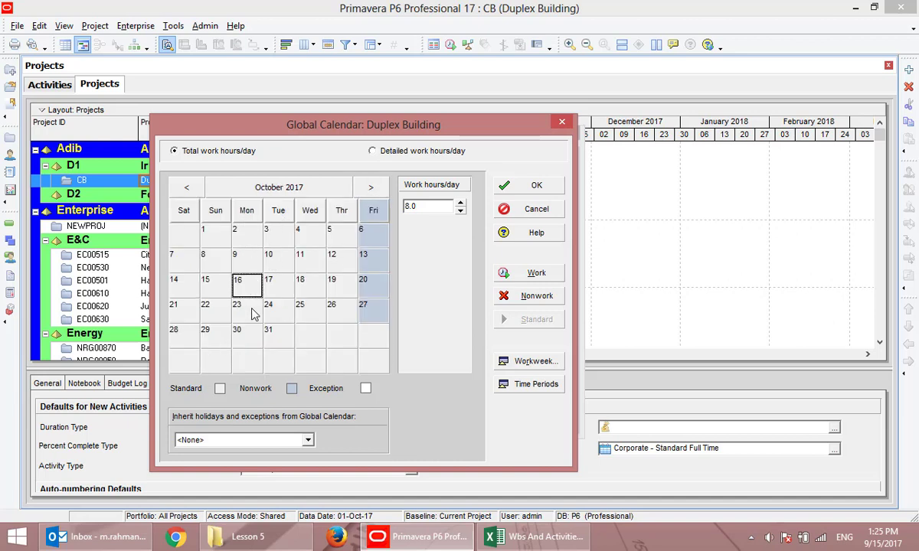
left_click(536, 298)
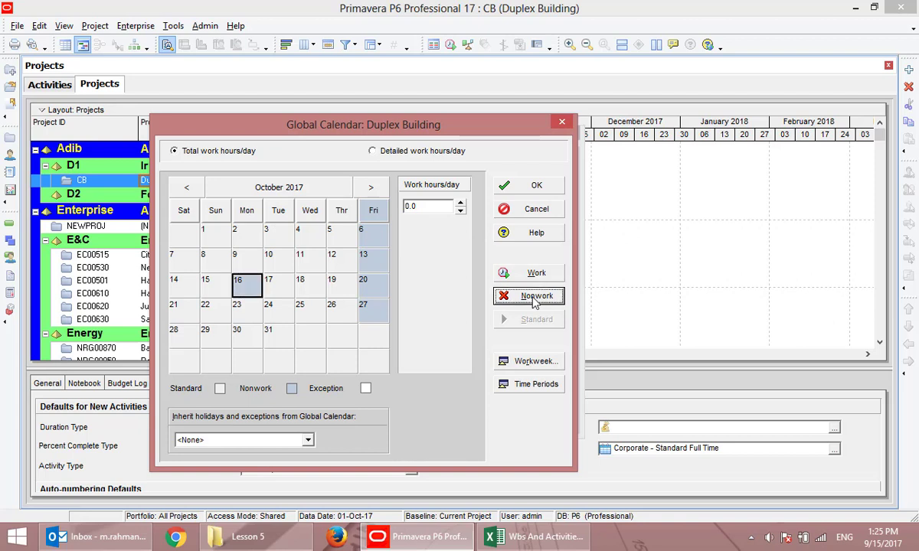
double_click(433, 205)
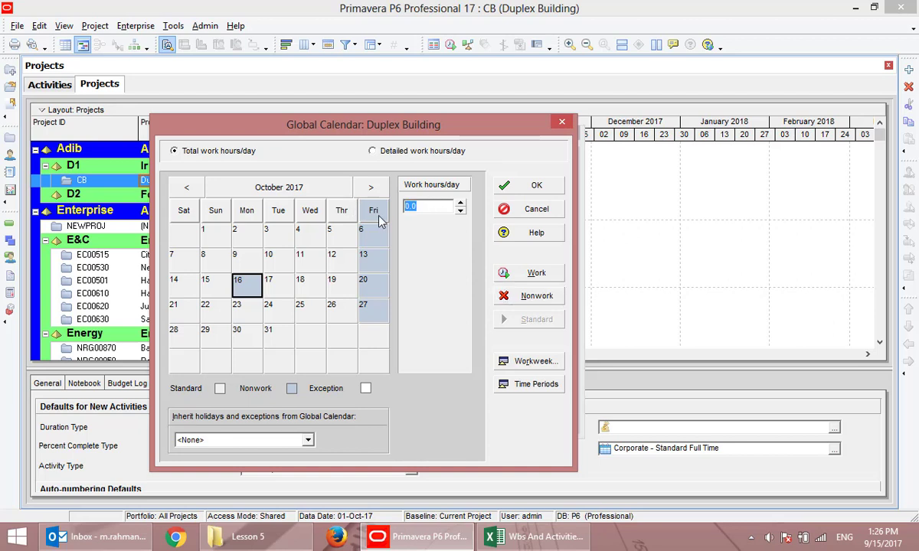
type("4")
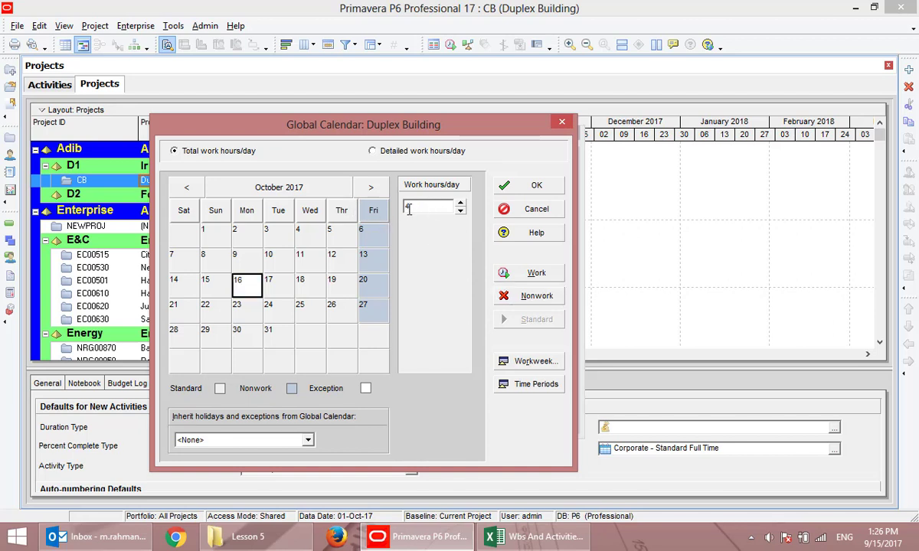
left_click(261, 264)
left_click(233, 276)
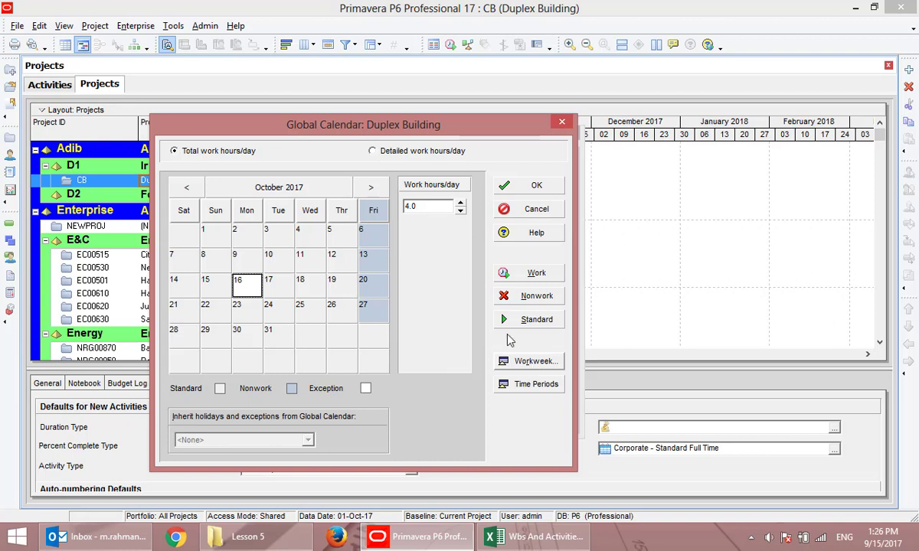
- Mark December 25 to 29, 2017 as nonwork days and save the Duplex Building calendar
left_click(372, 188)
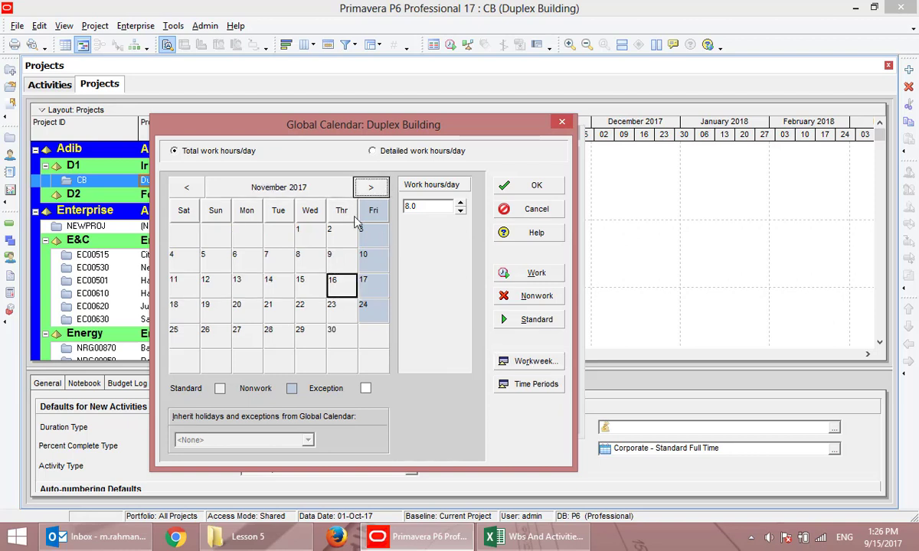
left_click(191, 265)
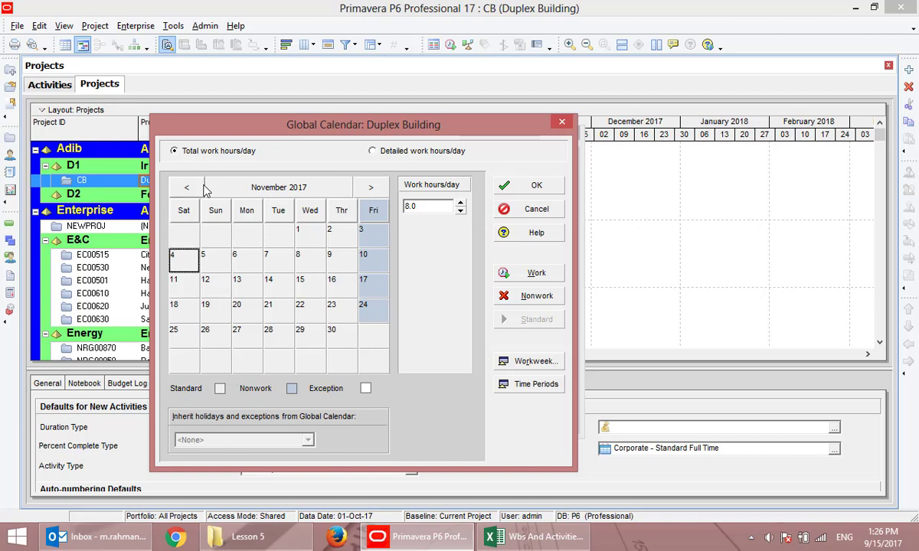
left_click(183, 289)
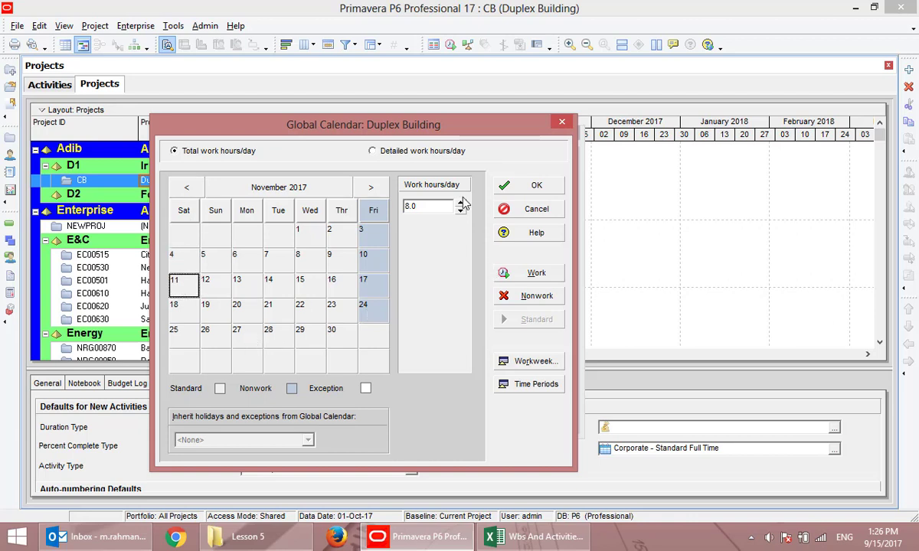
left_click(371, 187)
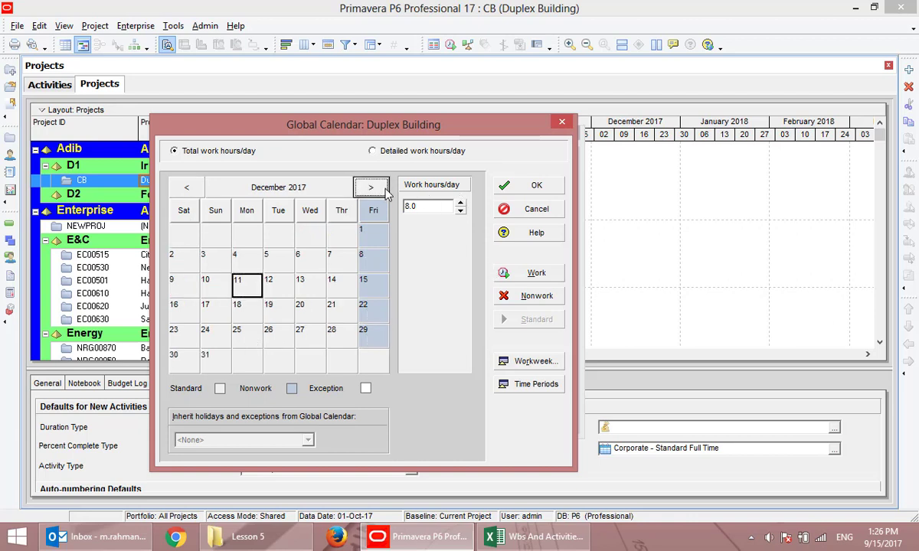
left_click(254, 342)
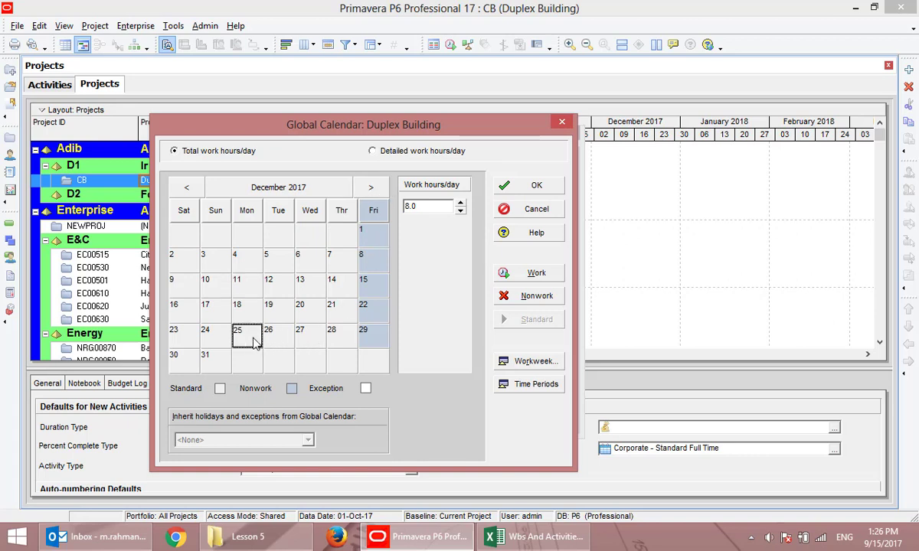
left_click(343, 341, "shift")
left_click(374, 339)
left_click(257, 342)
left_click(371, 343, "shift")
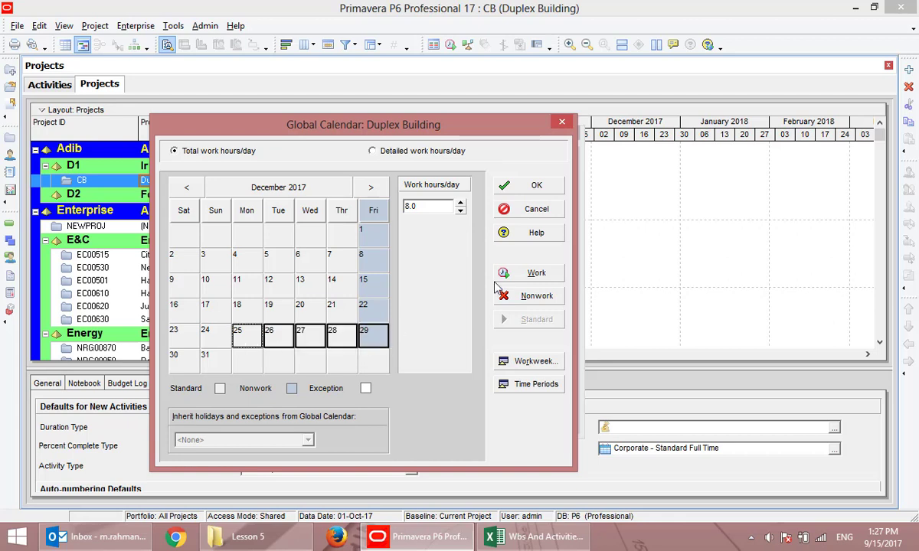
left_click(535, 296)
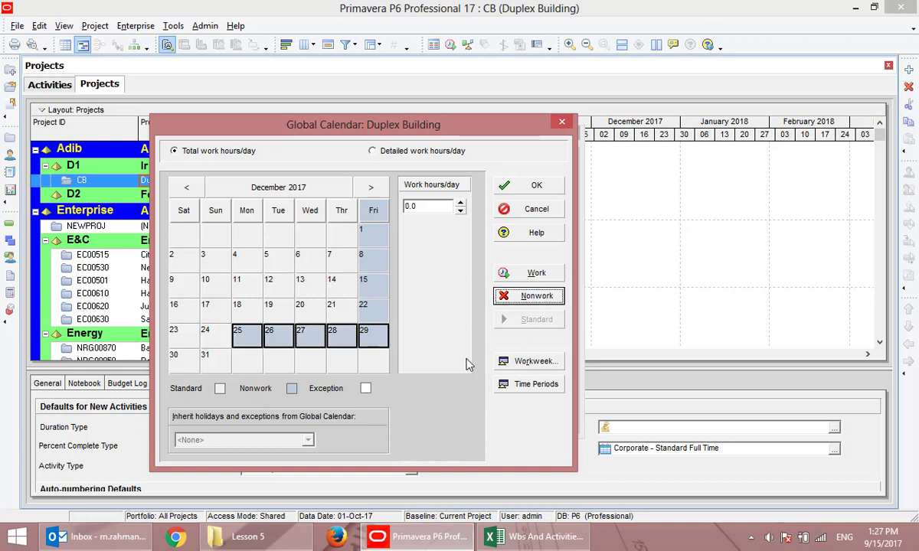
left_click(532, 184)
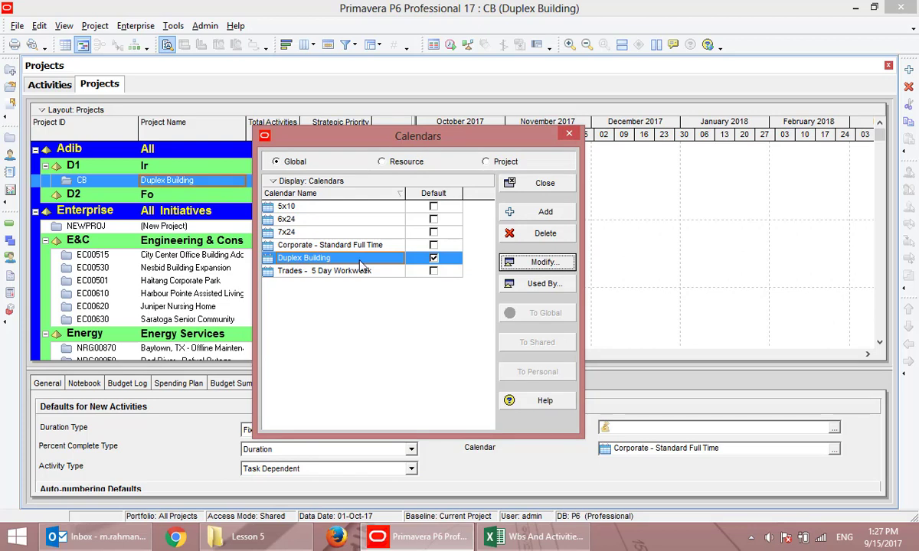
- Check which projects use the Duplex Building calendar, and close the calendar list
left_click(534, 286)
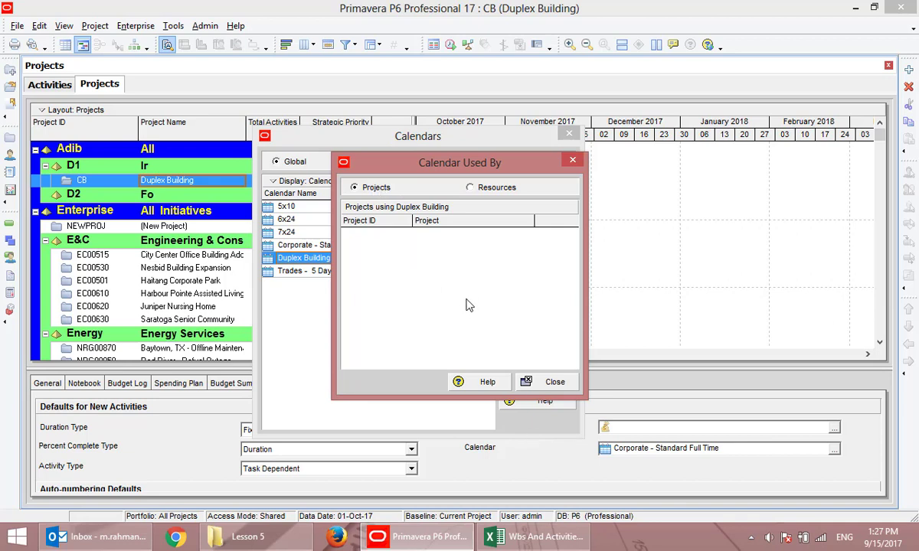
left_click(536, 382)
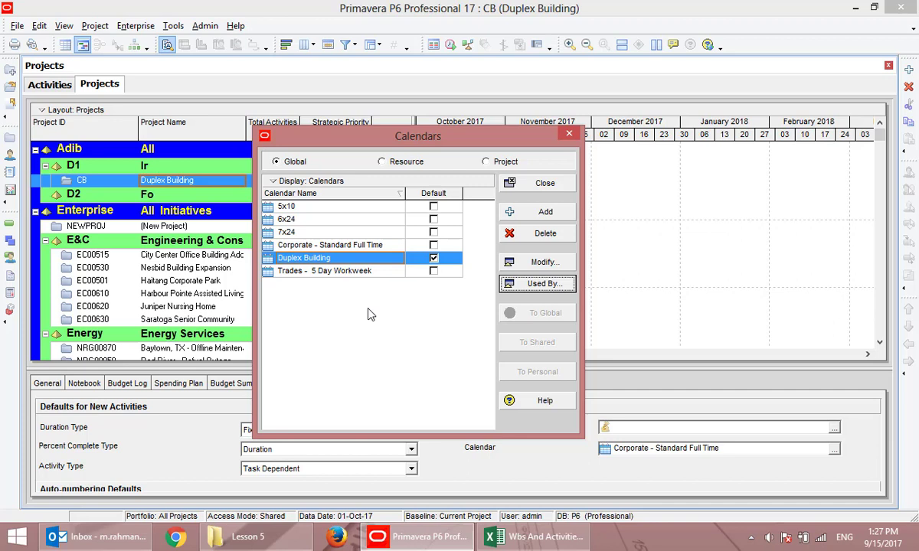
left_click(536, 284)
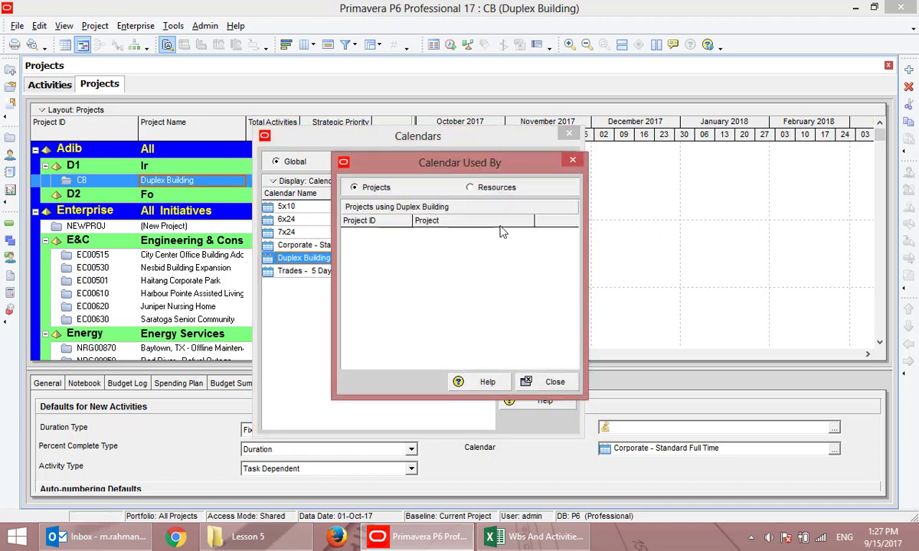
left_click(575, 164)
left_click(538, 137)
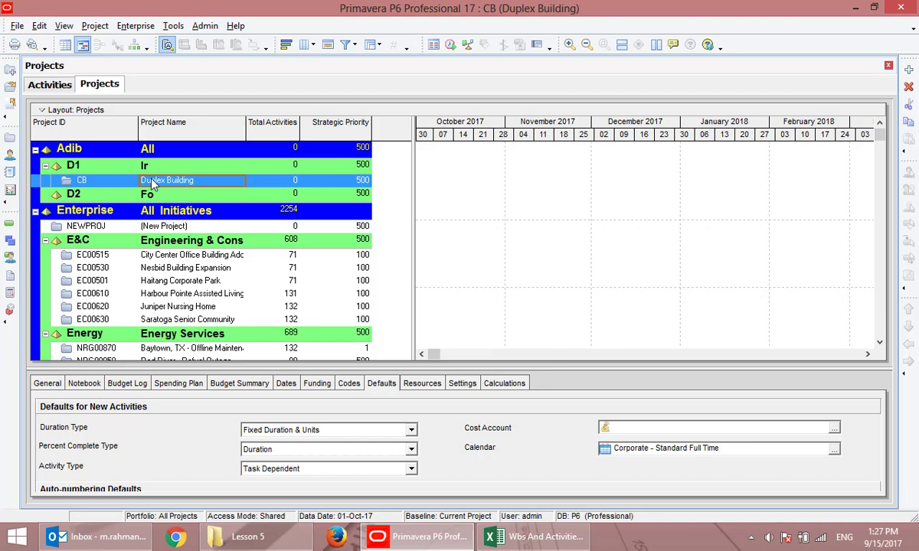
- Change the Duplex Building project's ID to DB
left_click(109, 167)
left_click(115, 182)
left_click(114, 184)
type("DB")
left_click(502, 289)
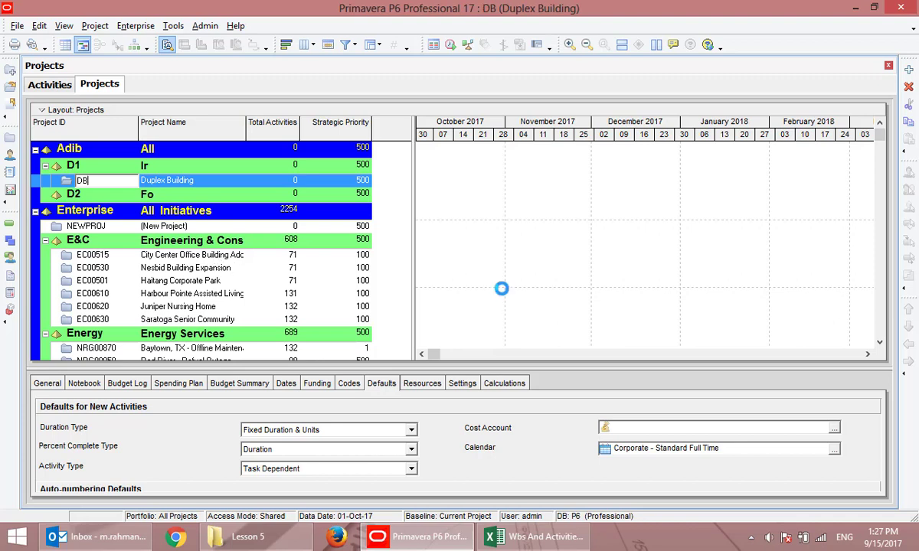
left_click(207, 180)
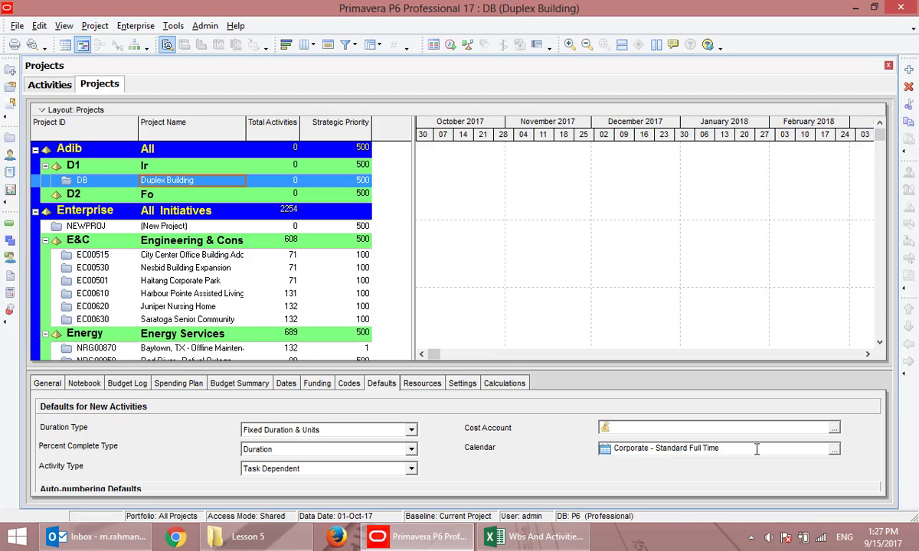
- Set the default calendar for new activities in the DB project to the global Duplex Building calendar
left_click(835, 453)
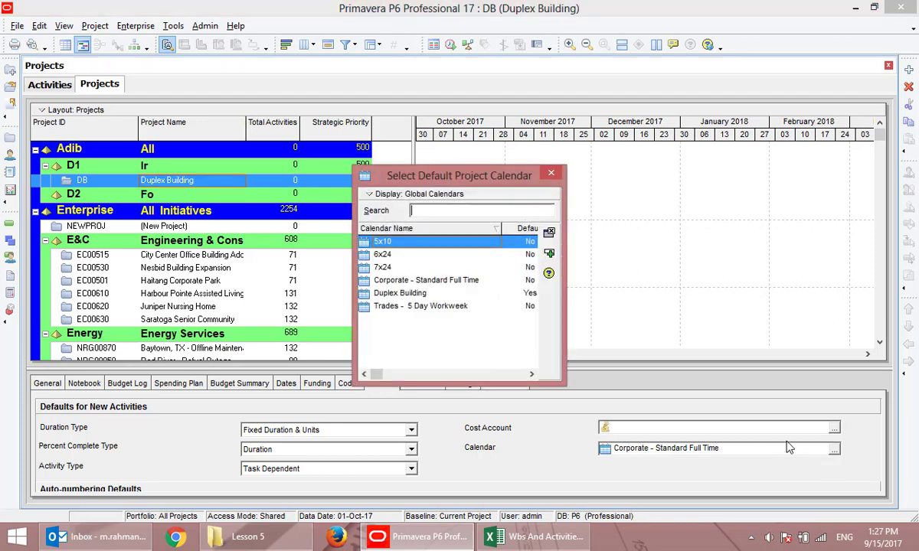
double_click(404, 298)
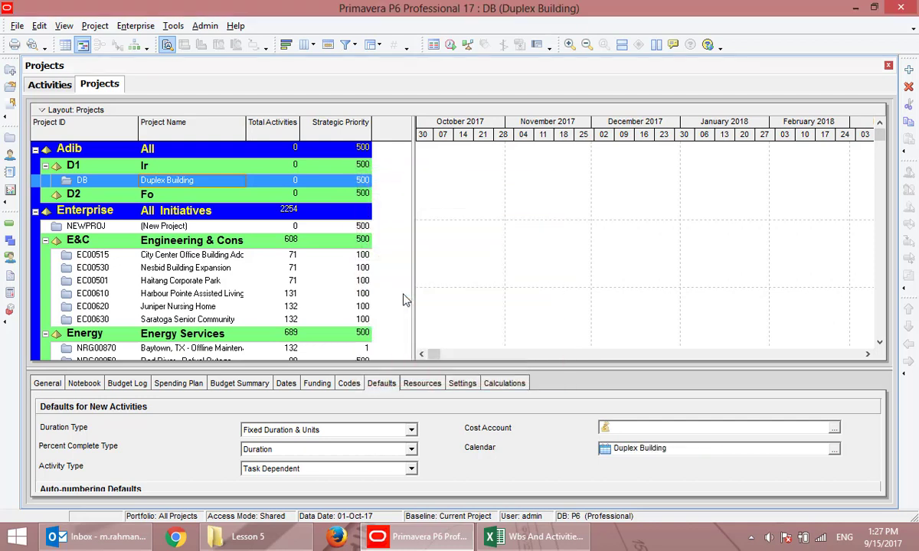
left_click(494, 386)
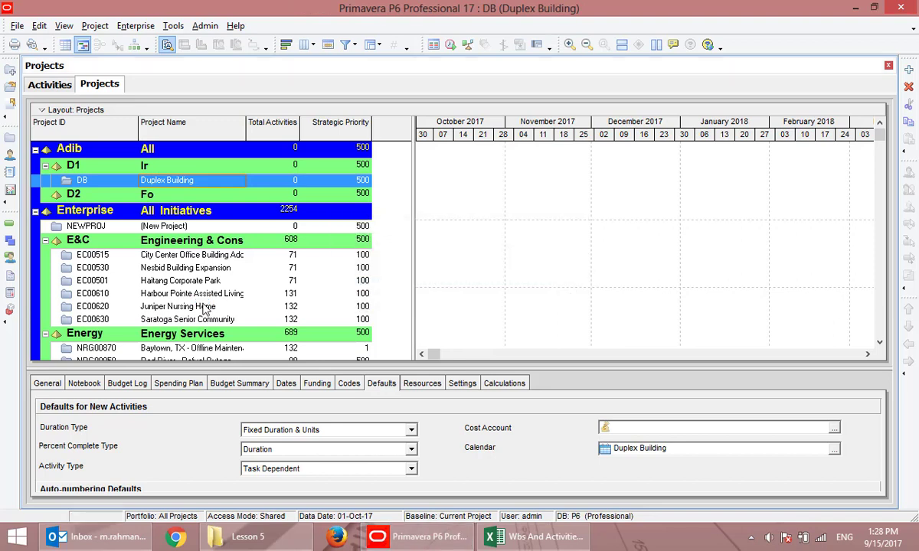
left_click(689, 449)
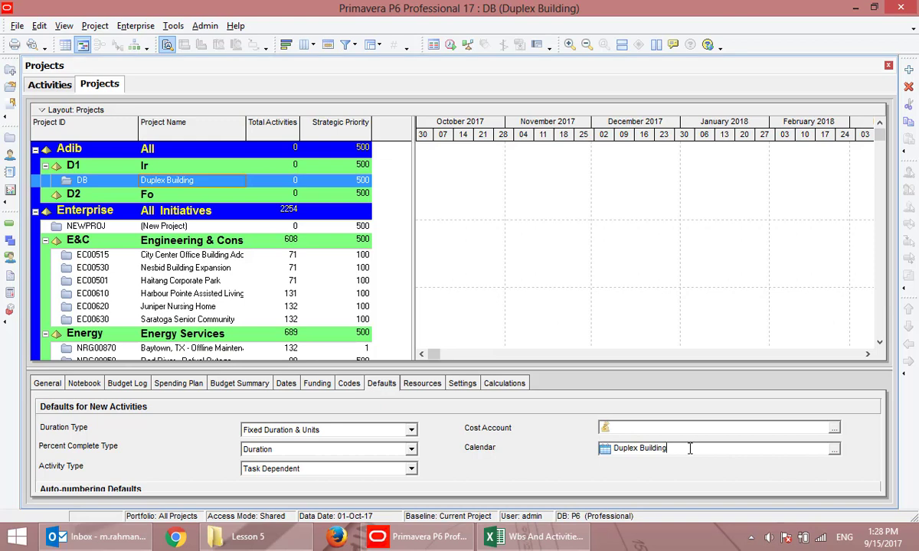
- Reopen the global calendars and look up the projects and resources that use the Duplex Building calendar
left_click(157, 26)
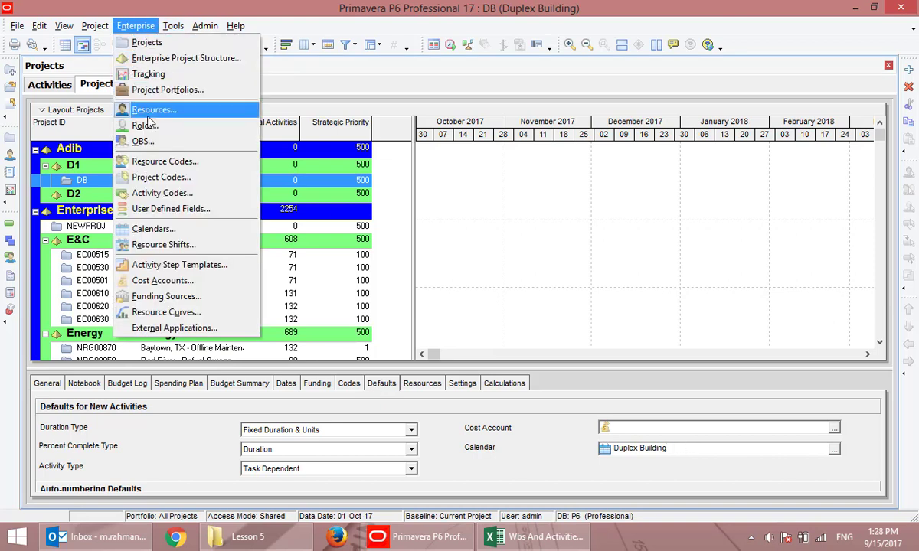
left_click(151, 228)
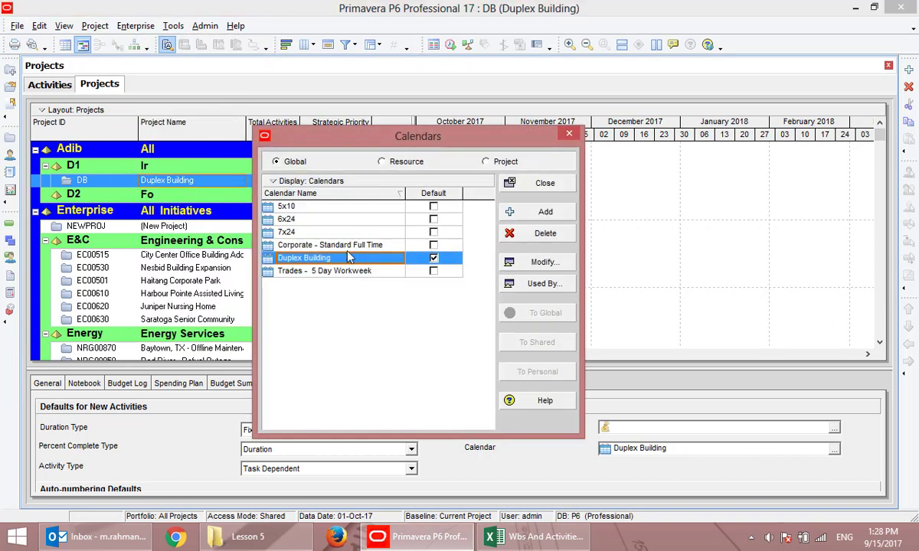
left_click(540, 284)
left_click(484, 188)
left_click(354, 188)
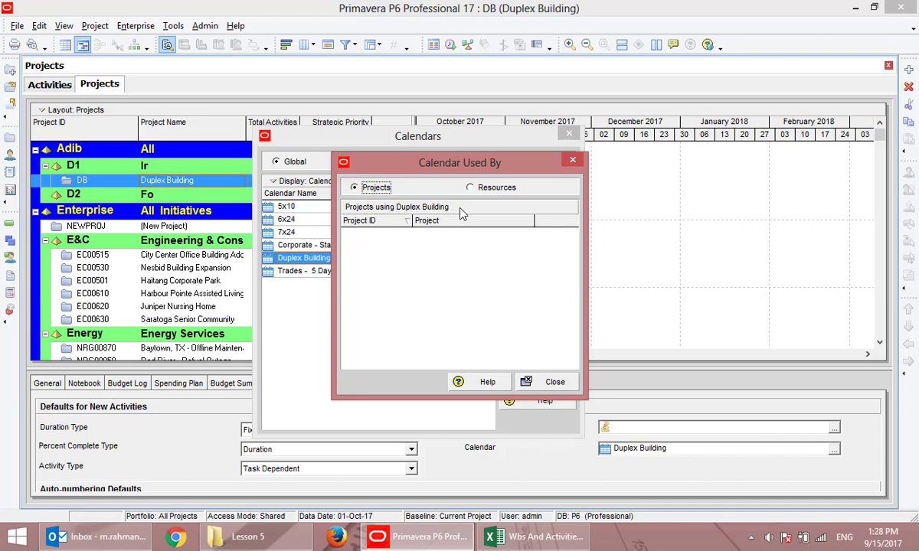
left_click(378, 243)
left_click(550, 381)
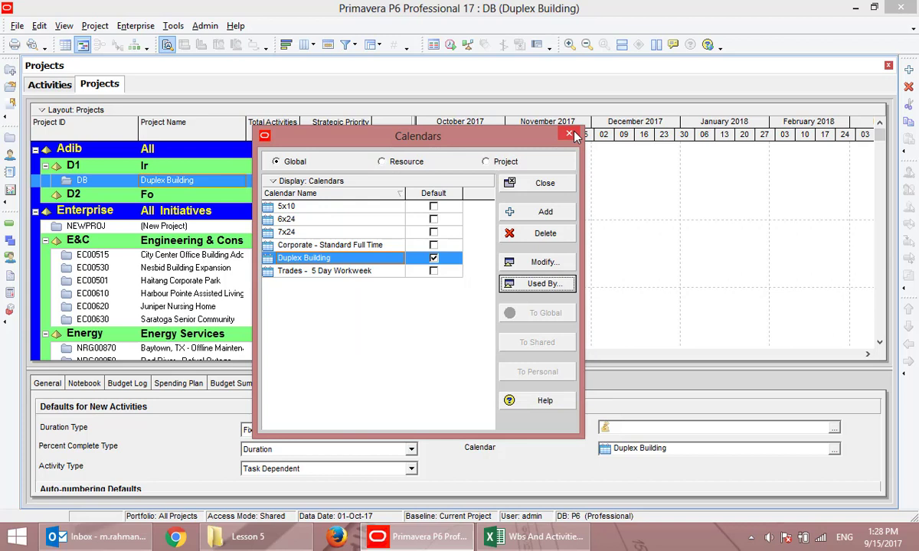
left_click(540, 283)
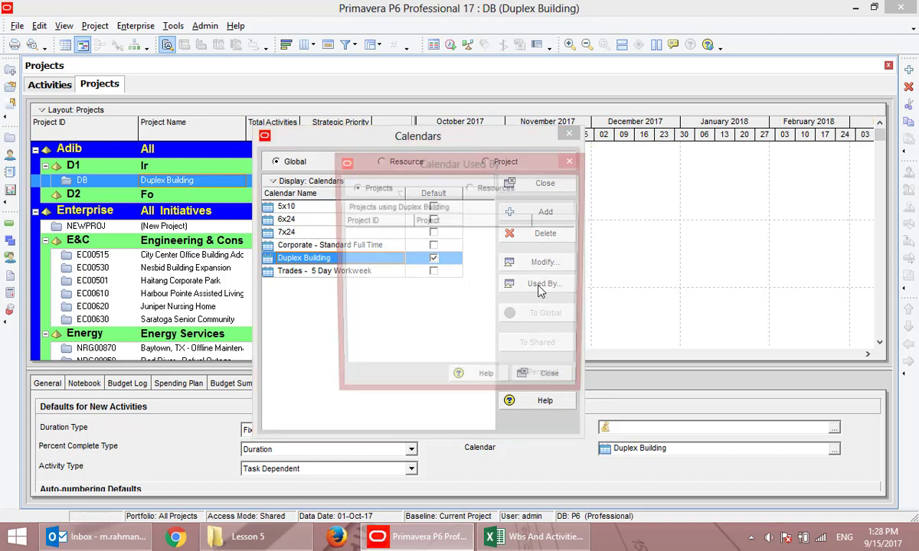
left_click(549, 381)
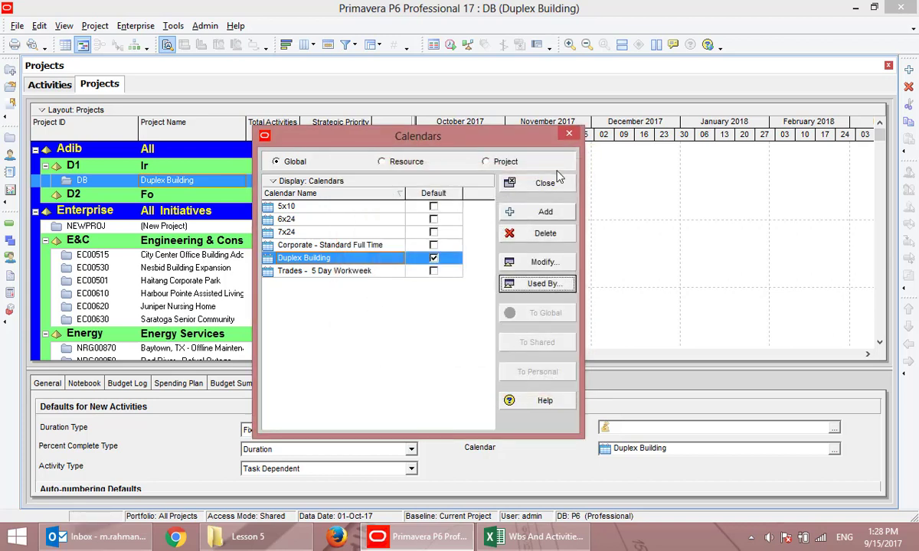
left_click(570, 135)
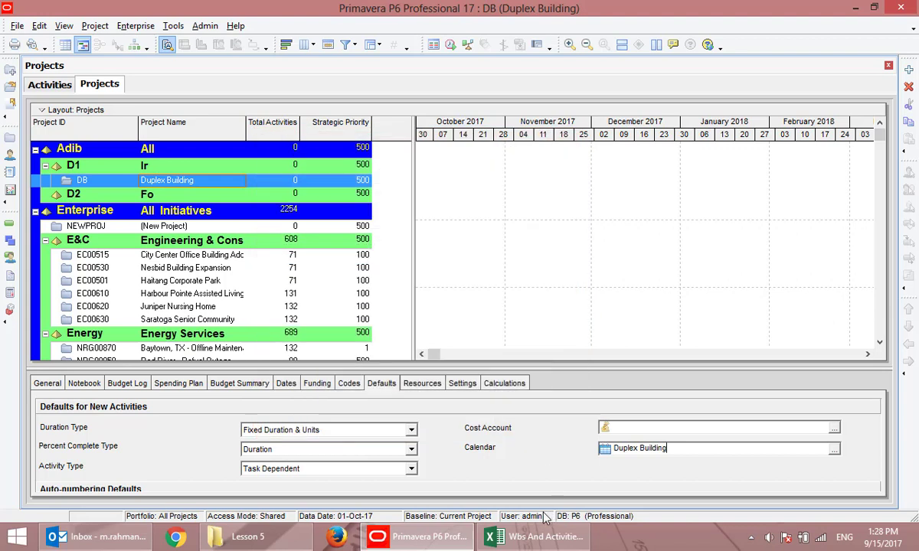
left_click(751, 537)
left_click(750, 463)
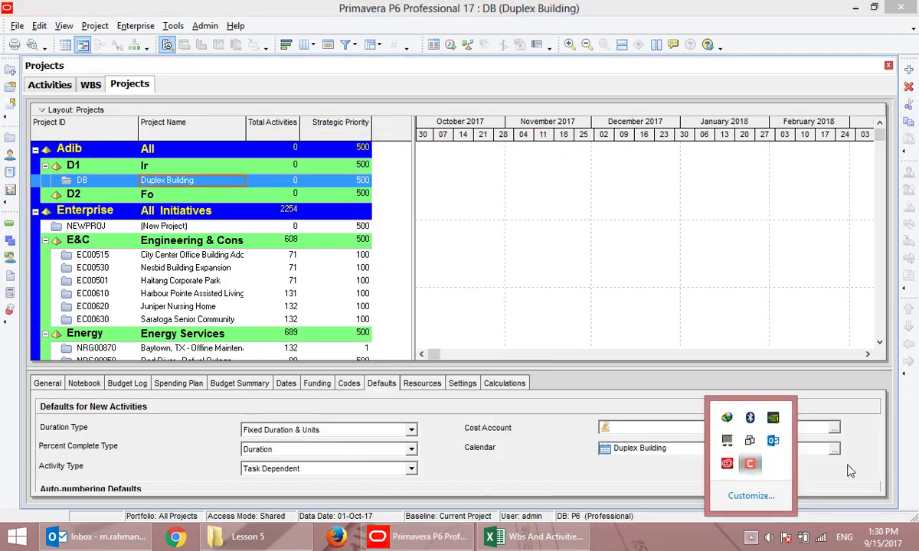
left_click(513, 6)
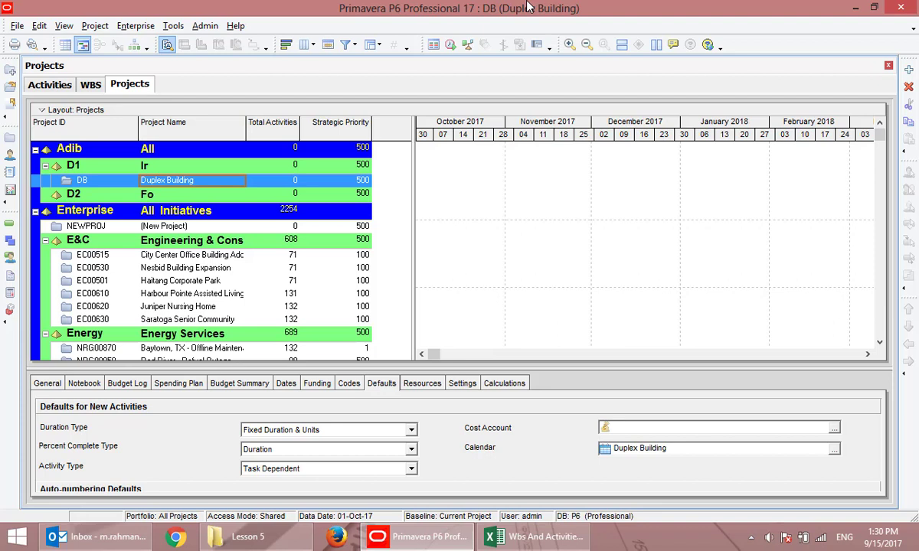
- Recheck the usage list of the global Duplex Building calendar for projects and close the calendars
left_click(135, 25)
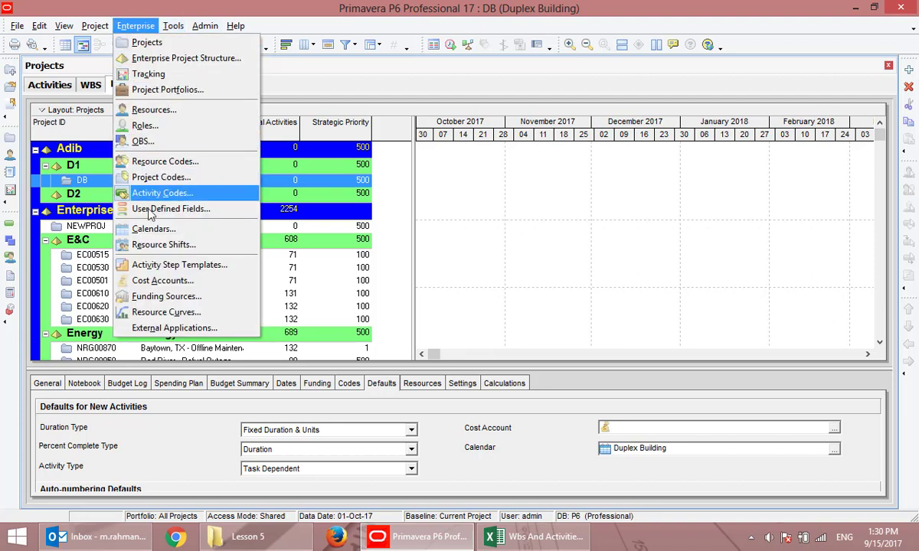
left_click(153, 228)
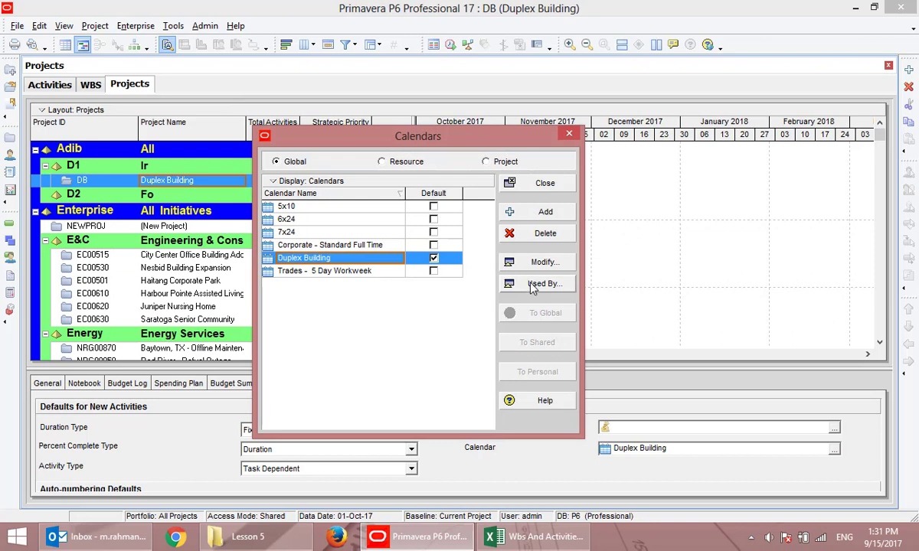
left_click(534, 285)
left_click(542, 377)
left_click(569, 134)
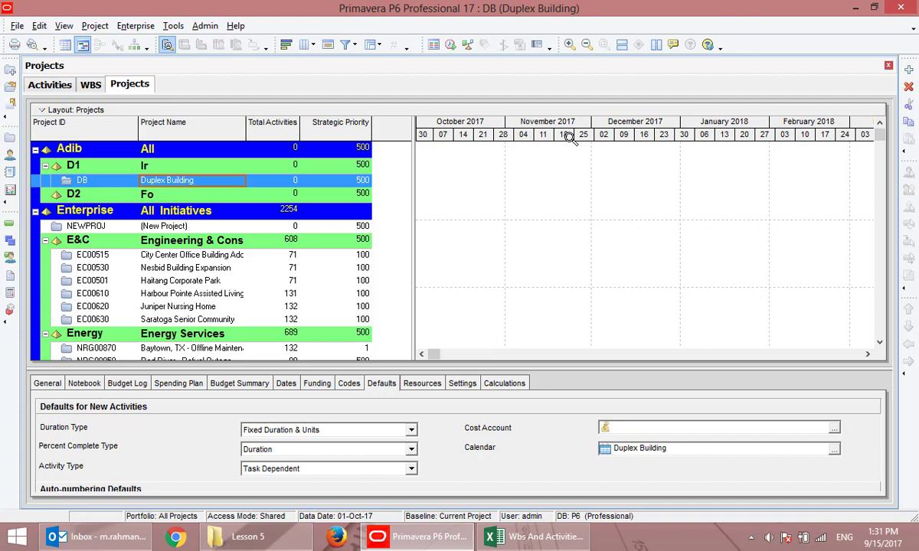
- Delete the NEWPROJ project under the Enterprise node
left_click(92, 226)
right_click(92, 226)
left_click(153, 336)
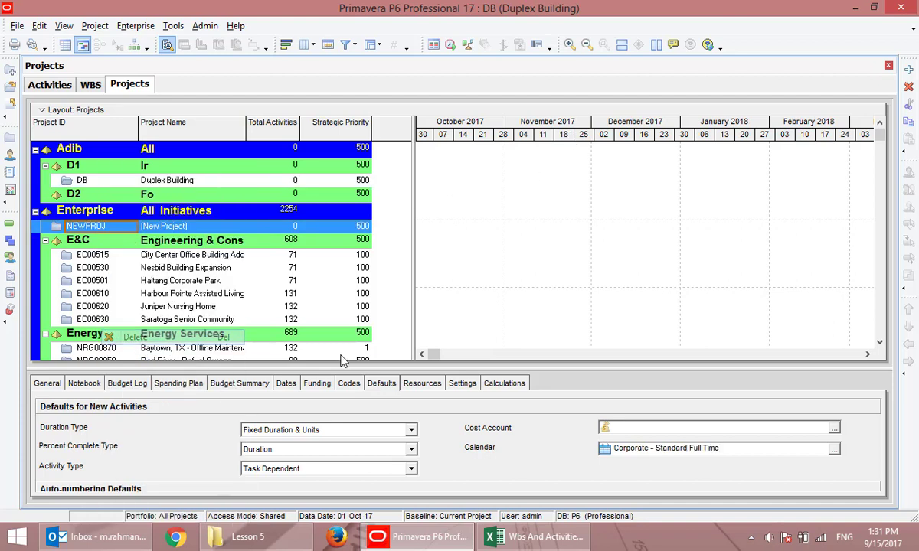
left_click(417, 282)
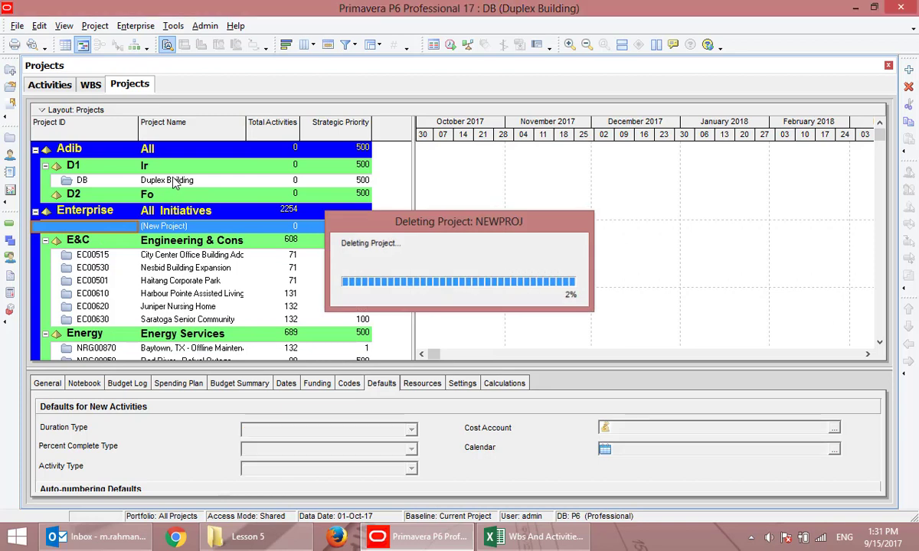
- Open the Duplex Building project in the activities view and return to the project list
right_click(178, 180)
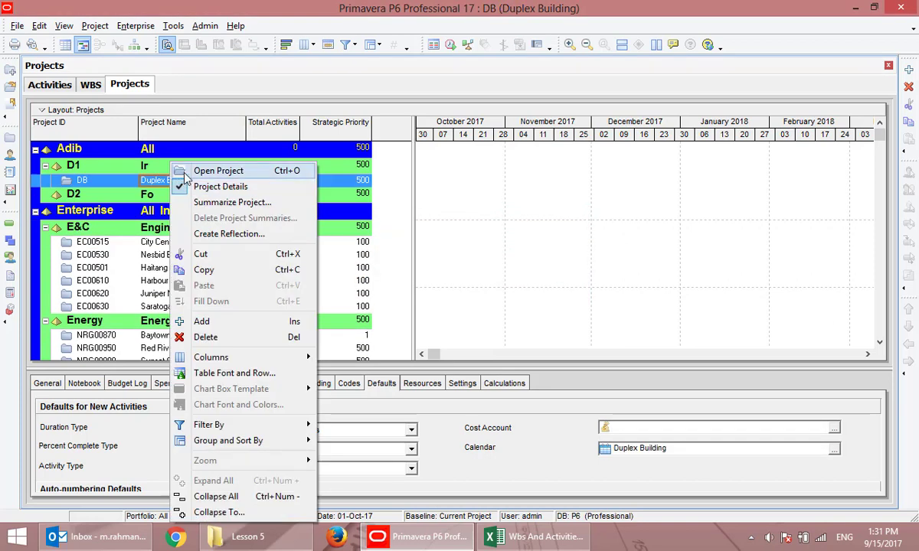
left_click(184, 172)
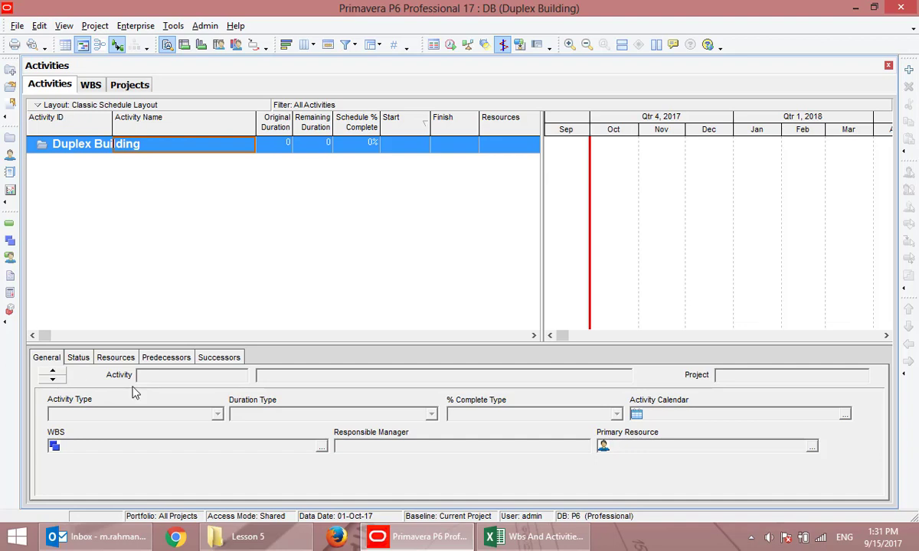
left_click(7, 136)
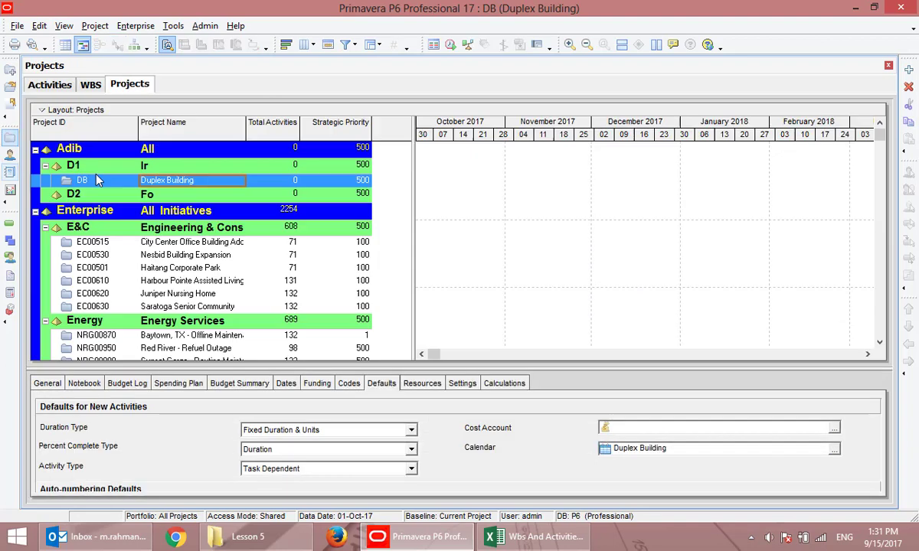
- Review the general information, new-activity defaults and schedule dates of the DB project
left_click(47, 383)
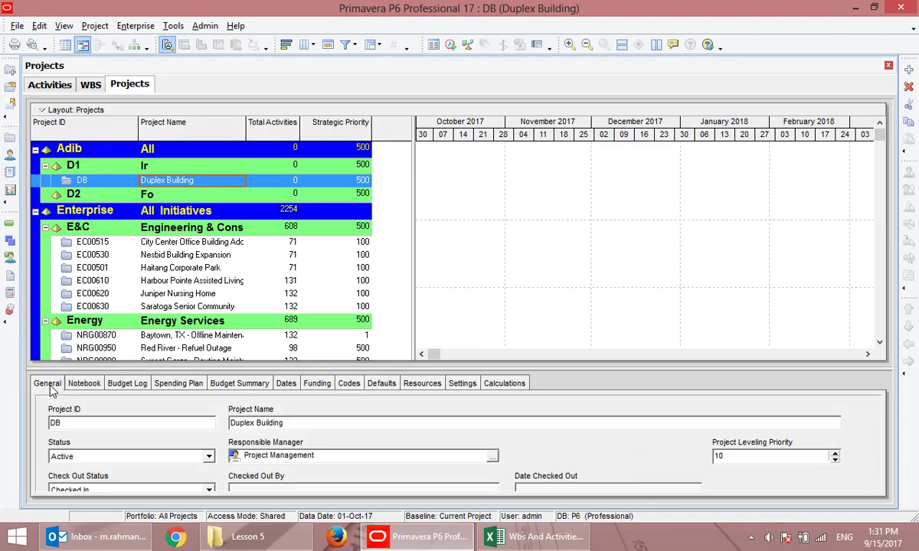
left_click_drag(133, 335, 133, 335)
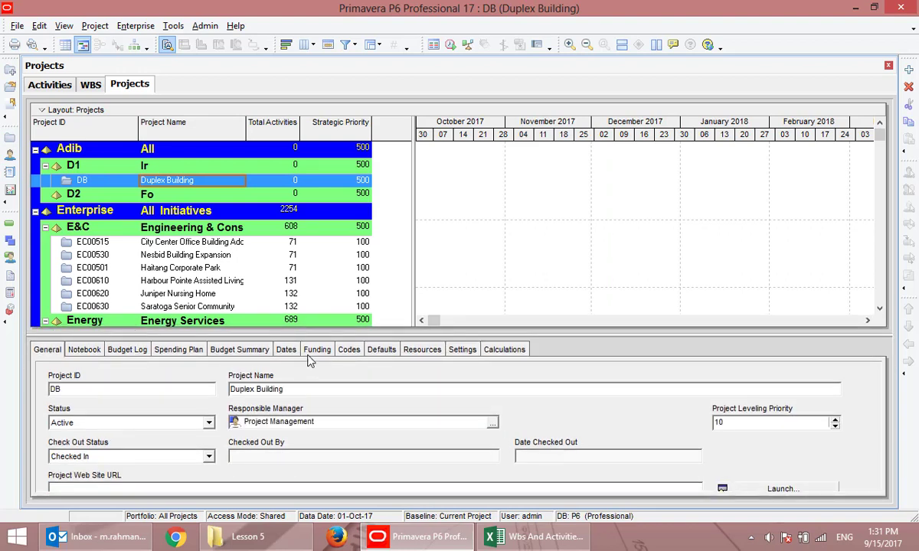
left_click(375, 352)
mouse_move(299, 330)
left_mouse_down()
mouse_move(270, 308)
mouse_move(287, 320)
left_mouse_up()
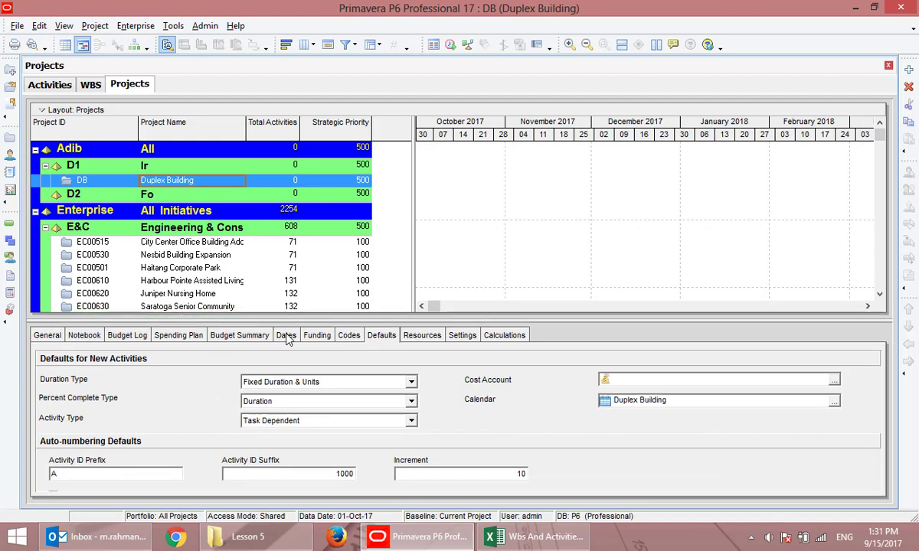
left_click(285, 335)
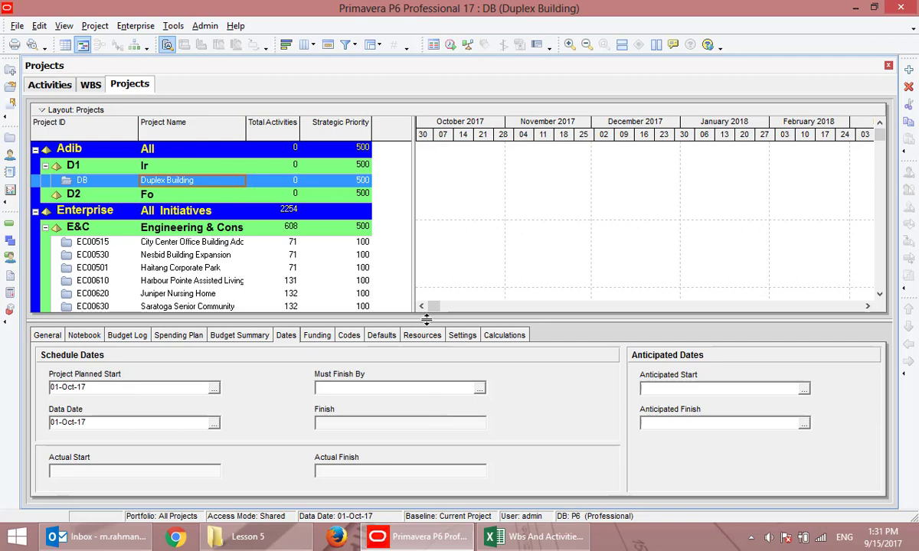
left_click_drag(424, 320, 424, 337)
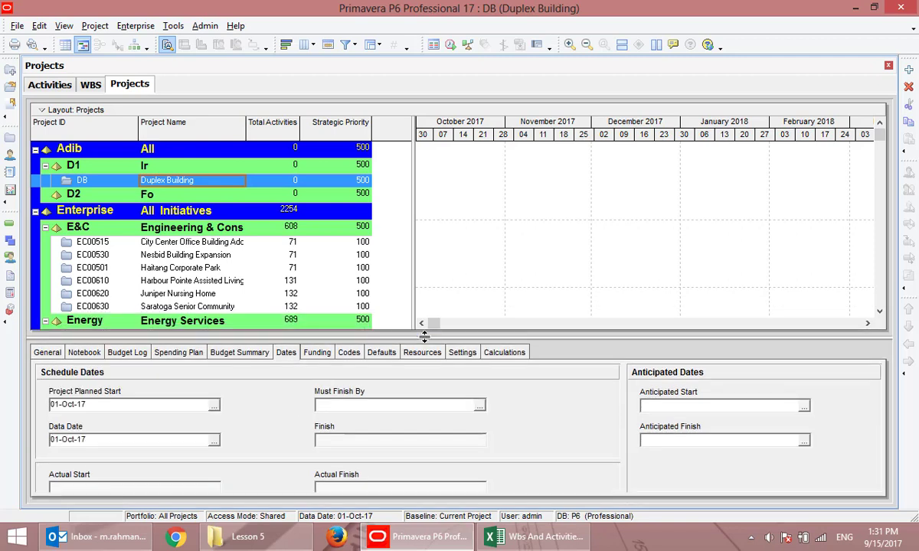
- Open the Duplex Building project and display its work breakdown structure
right_click(186, 164)
left_click(197, 169)
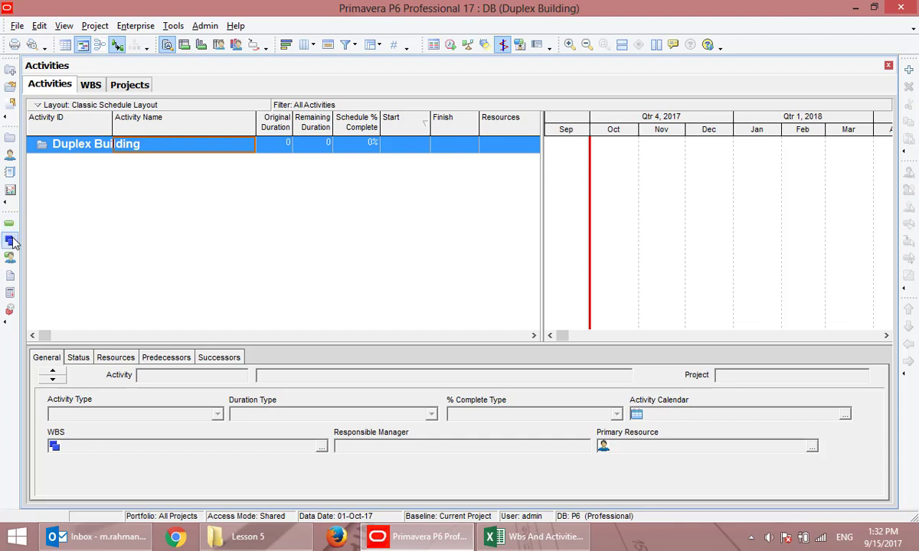
left_click(10, 241)
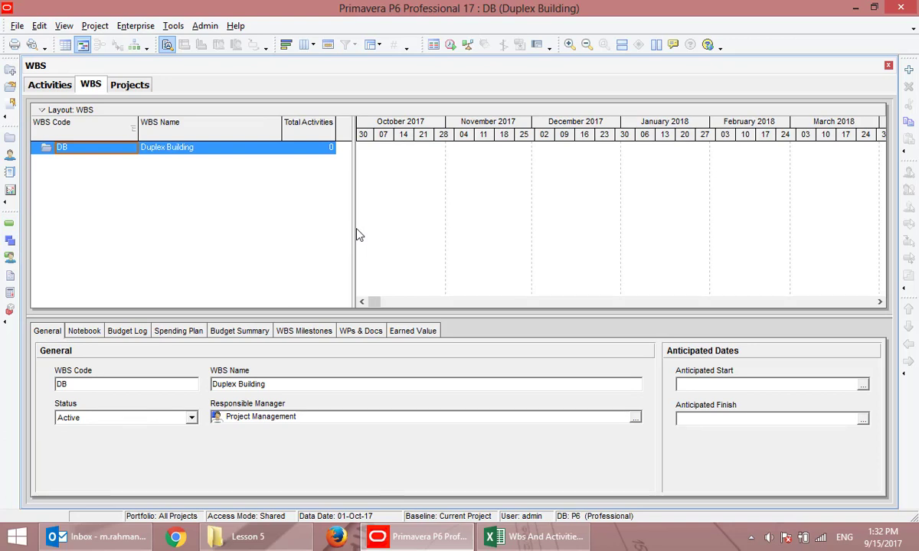
- Switch to the Wbs And Activities workbook in Excel and examine the activities listed under each WBS group
mouse_move(551, 545)
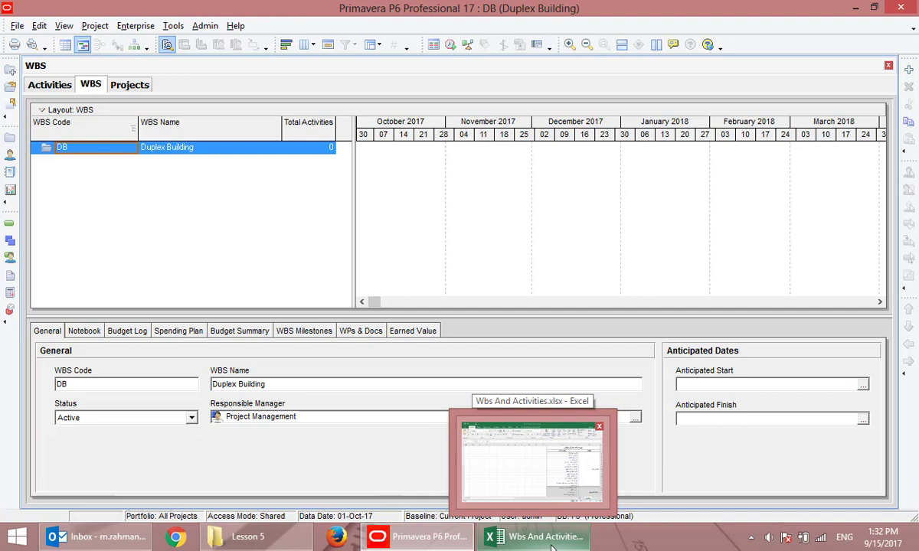
left_click(551, 545)
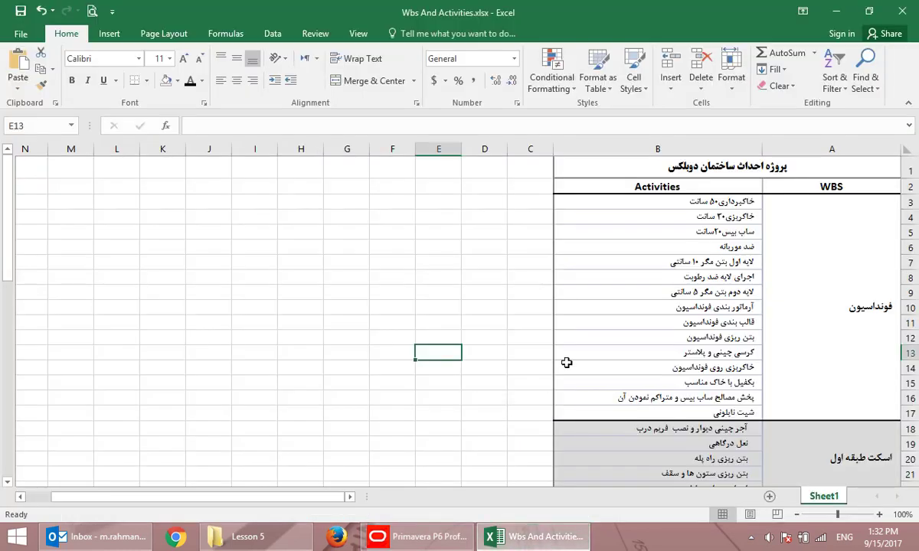
left_click(836, 185)
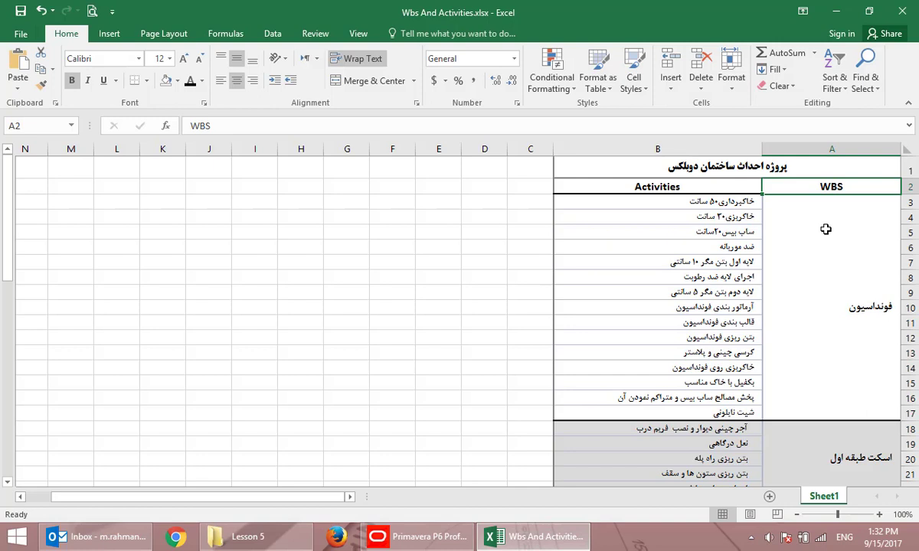
left_click(825, 229)
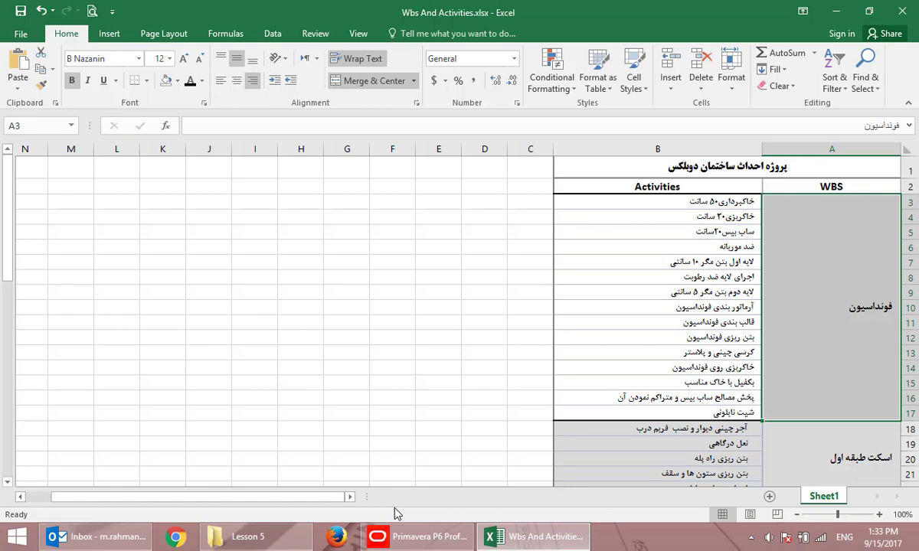
mouse_move(450, 545)
left_click_drag(701, 202, 689, 428)
scroll(674, 338, "down", 3)
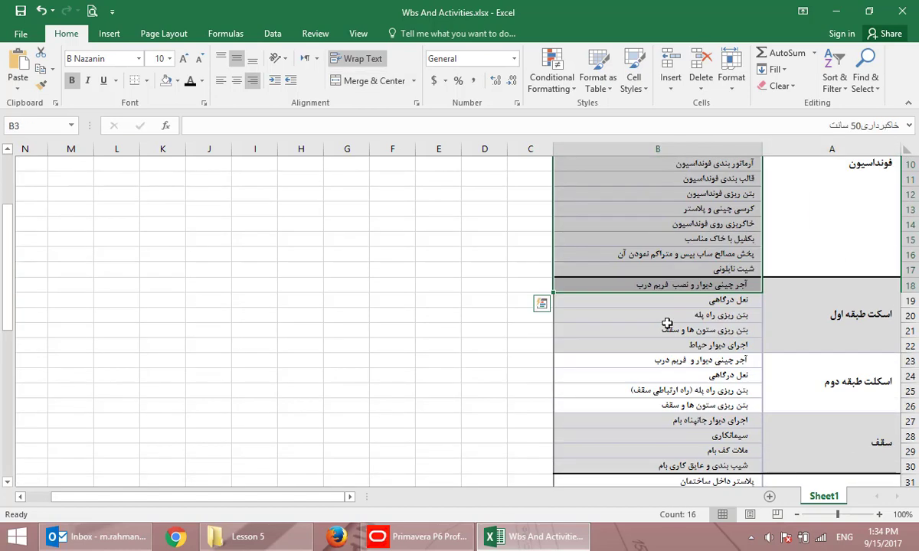
left_click(688, 284)
left_click_drag(689, 285, 673, 390)
scroll(661, 346, "down", 3)
left_click_drag(640, 300, 640, 314)
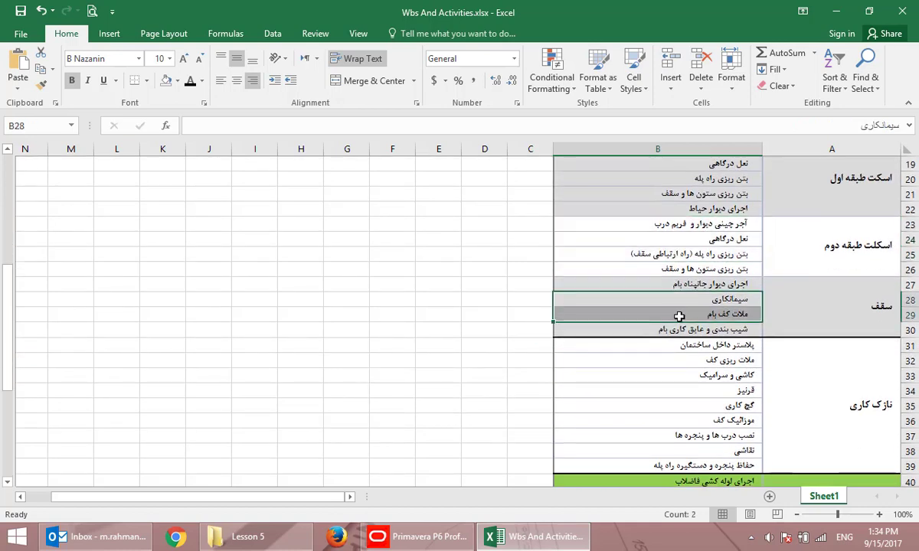
scroll(640, 314, "down", 2)
left_click_drag(680, 261, 673, 375)
scroll(660, 333, "down", 2)
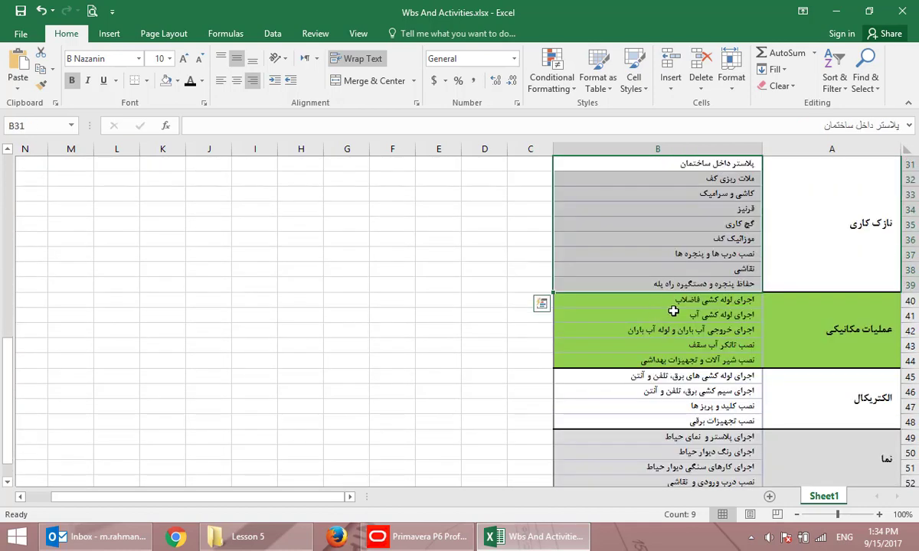
left_click_drag(643, 302, 643, 272)
left_click_drag(670, 331, 669, 360)
scroll(670, 360, "down", 2)
left_click_drag(674, 286, 643, 373)
left_click(564, 408)
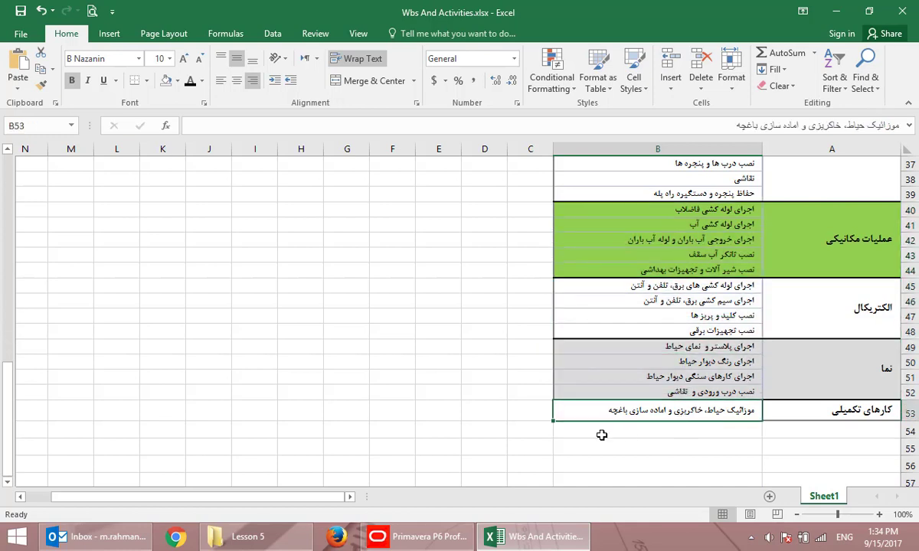
- Examine the WBS group names in column A through row 53 and switch back to Primavera P6
scroll(420, 427, "up", 12)
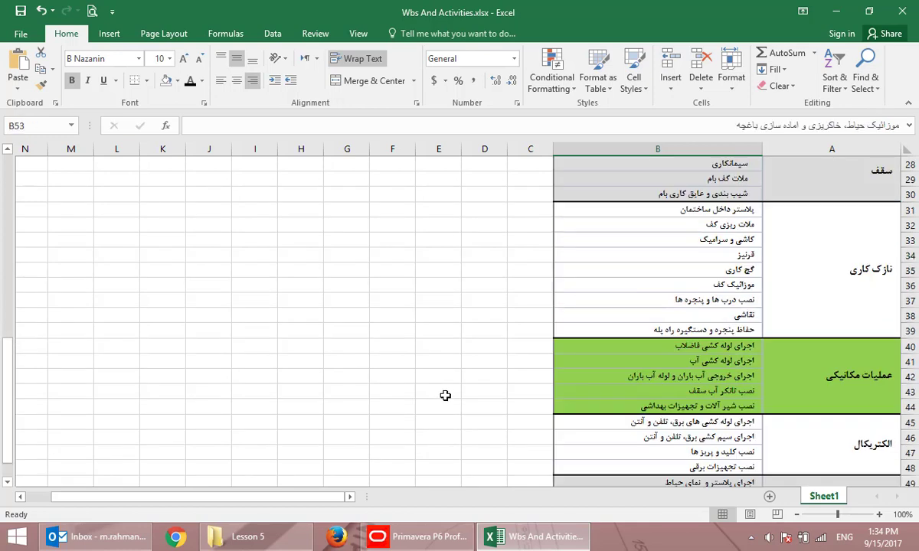
left_click(792, 296)
scroll(781, 298, "down", 3)
left_click(769, 299)
left_click(801, 341)
scroll(802, 322, "down", 3)
left_click(803, 308)
left_click(813, 380)
scroll(810, 353, "down", 3)
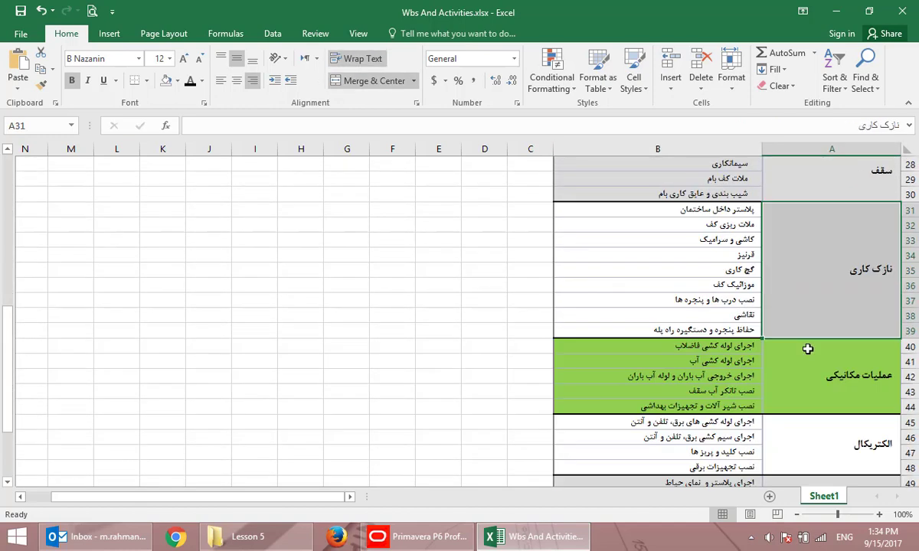
left_click(810, 363)
left_click(813, 445)
scroll(805, 359, "down", 3)
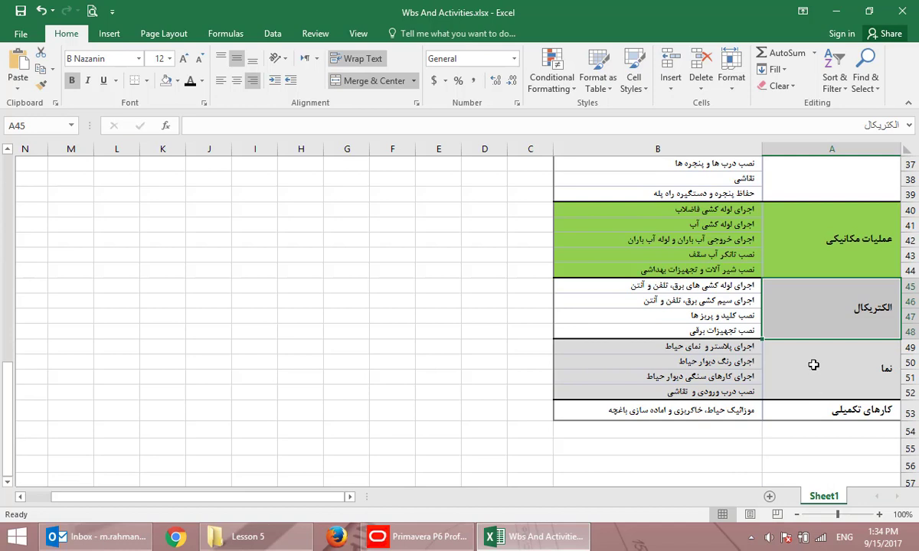
left_click(813, 365)
left_click(818, 407)
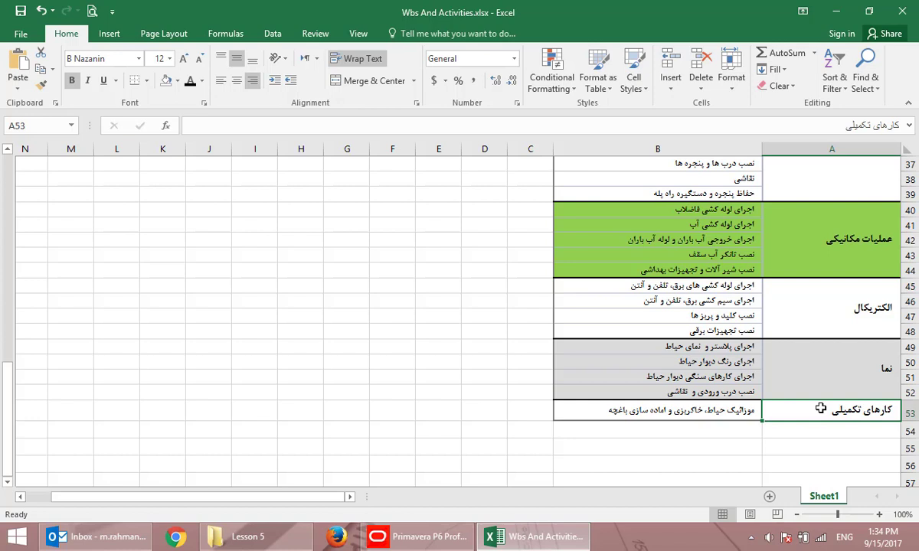
left_click(386, 535)
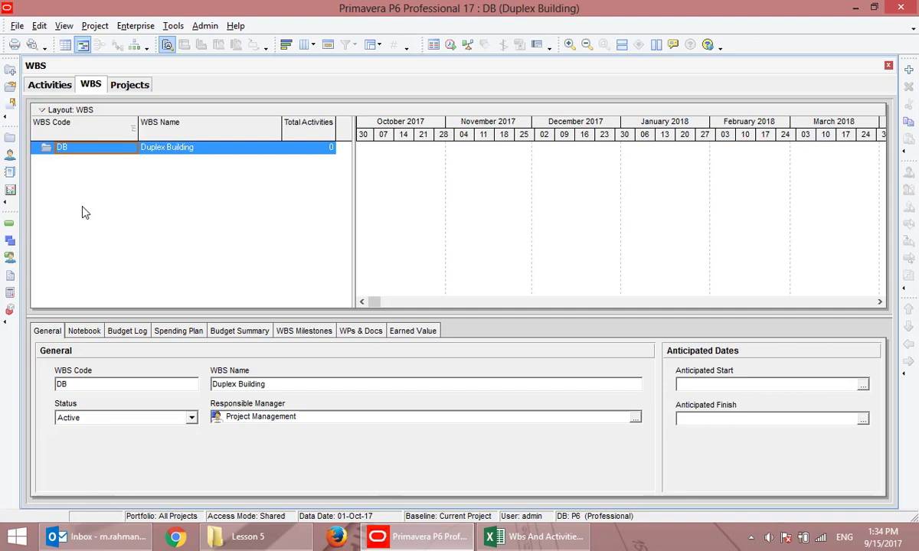
key("Insert")
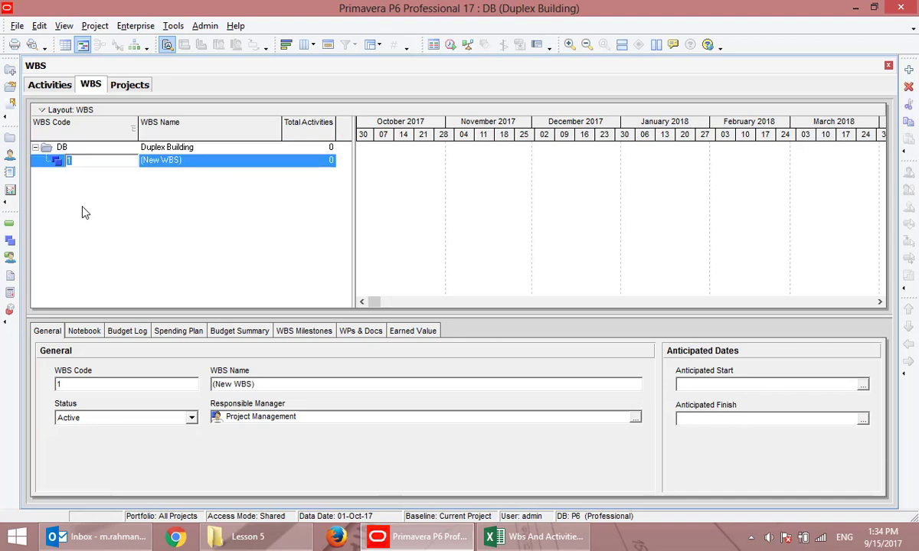
key("Escape")
key("Delete")
key("Return")
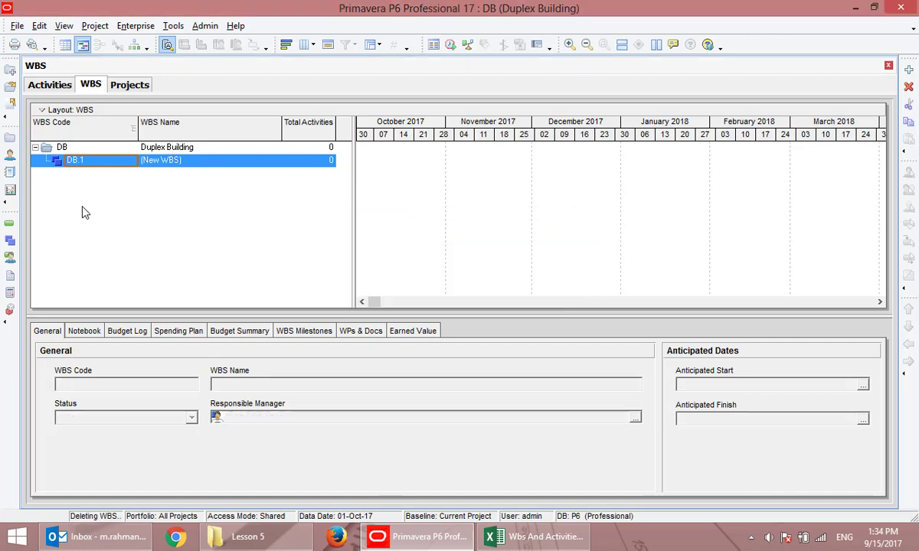
left_click(910, 70)
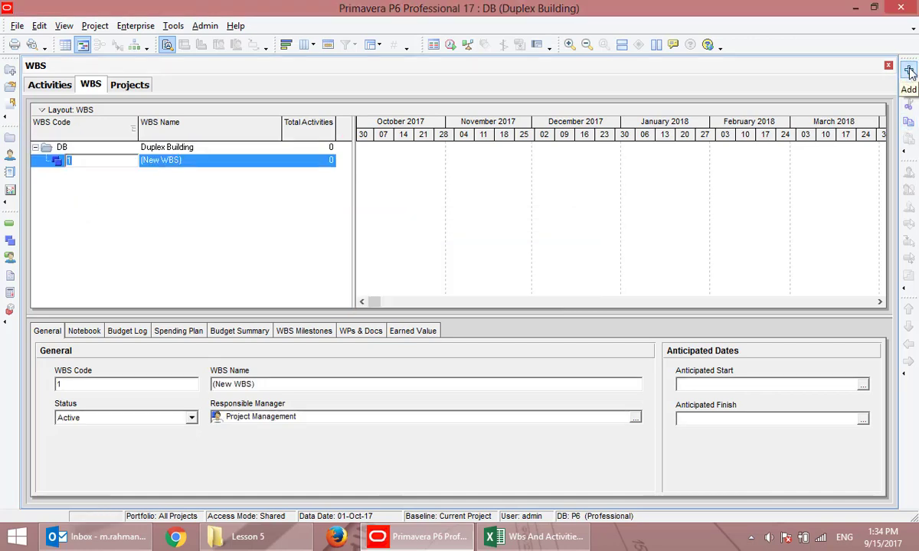
left_click(226, 201)
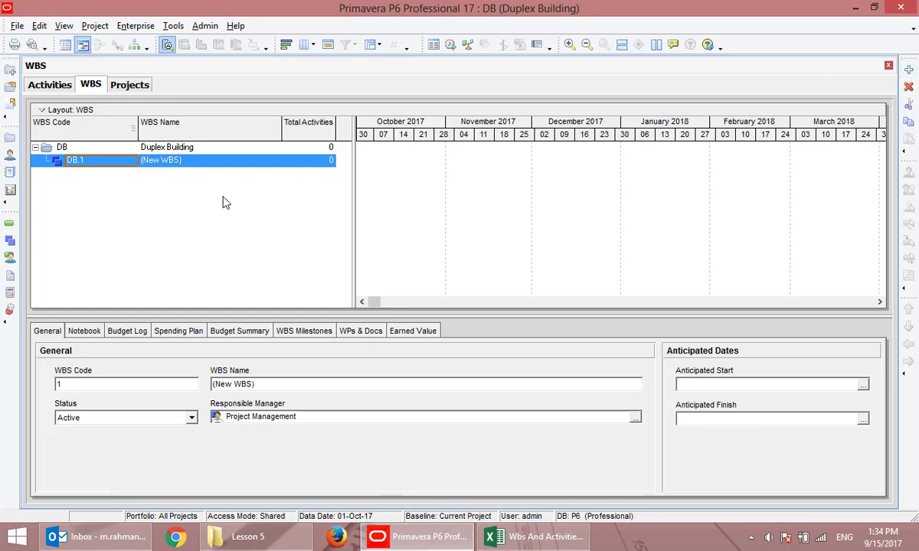
key("Delete")
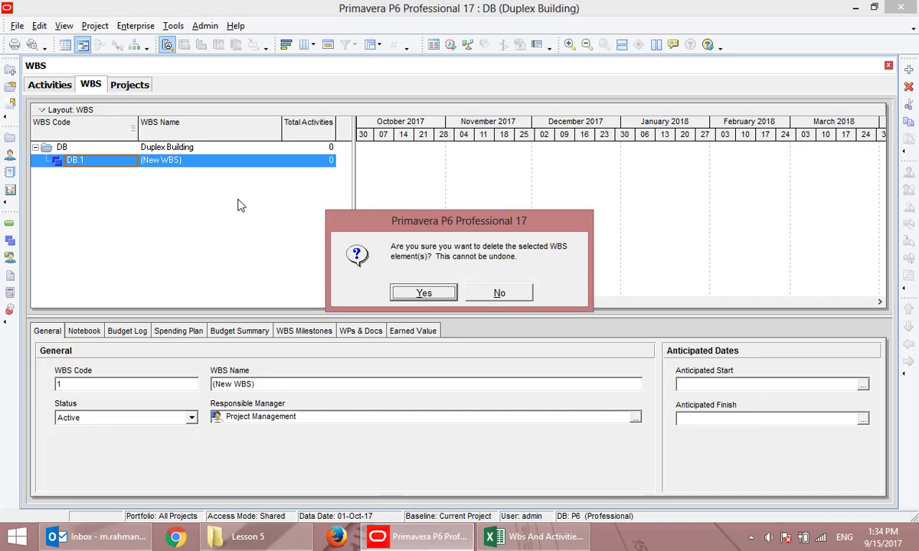
left_click(425, 293)
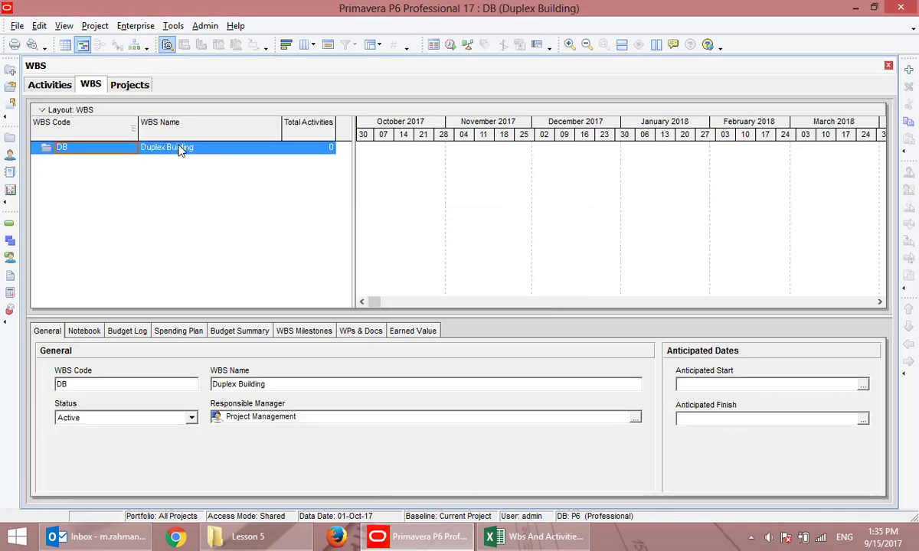
- Widen the WBS table area beside the Gantt chart
left_click_drag(353, 172, 430, 171)
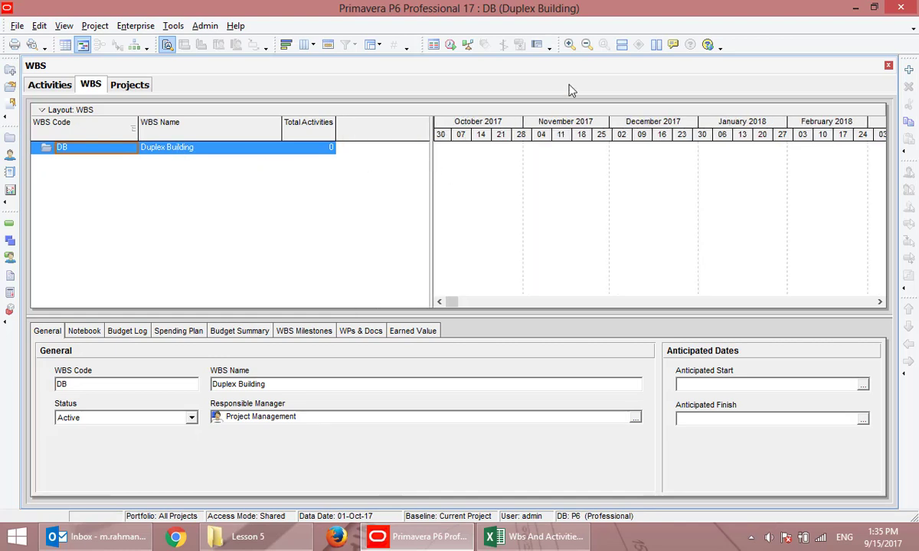
right_click(88, 151)
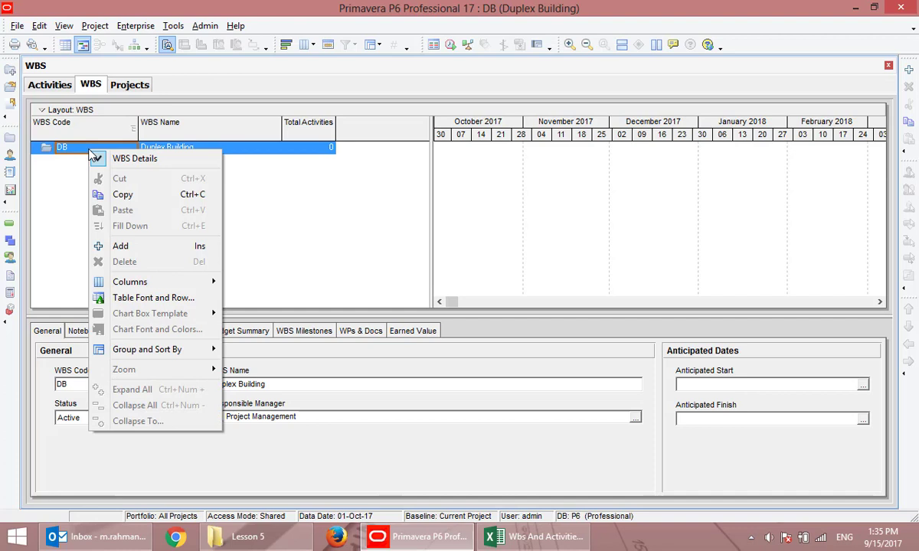
left_click(306, 165)
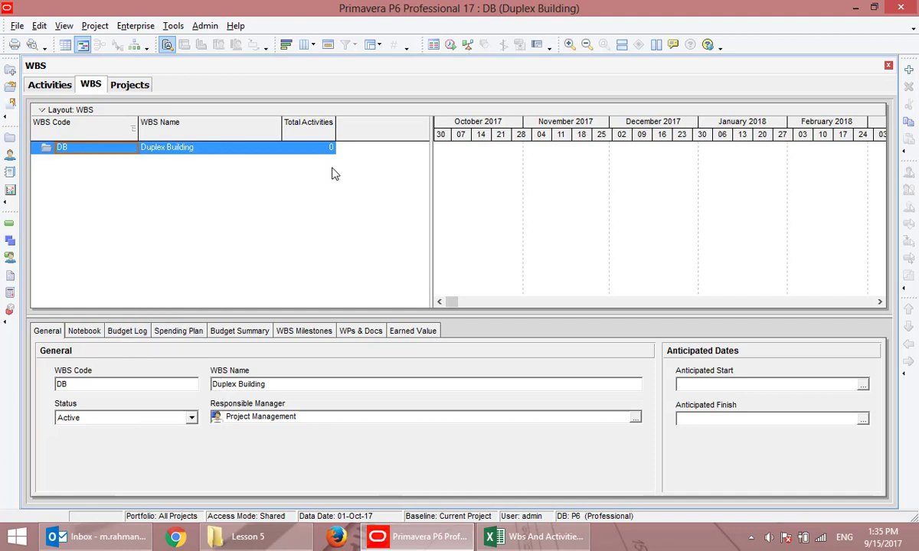
left_click(910, 69)
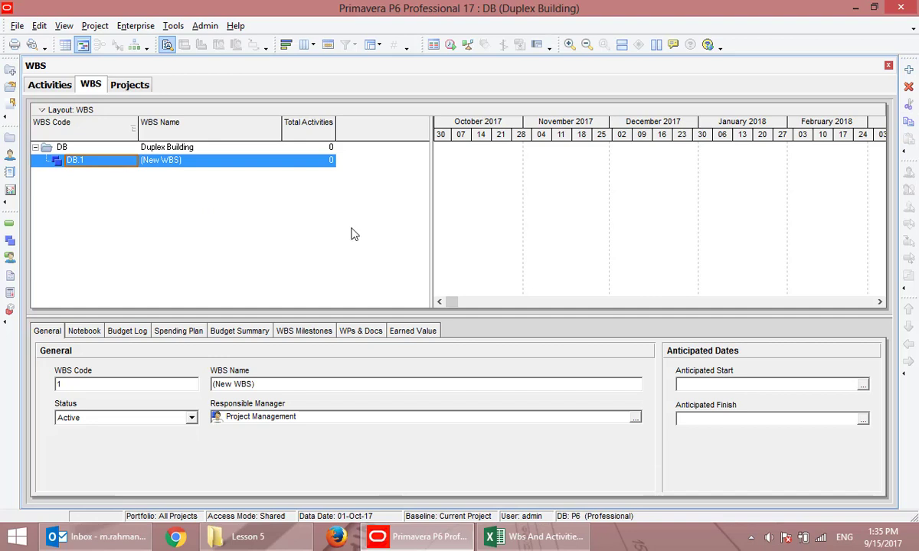
left_click(751, 537)
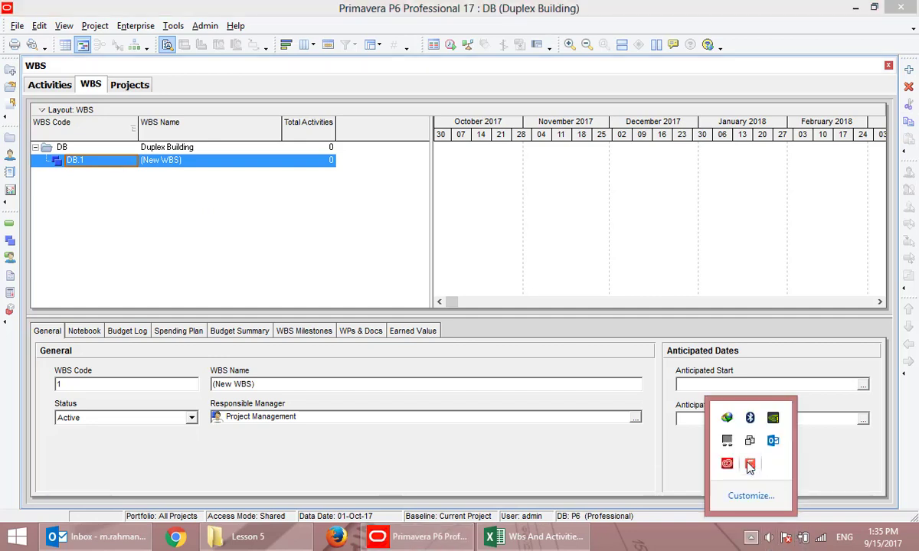
left_click(749, 463)
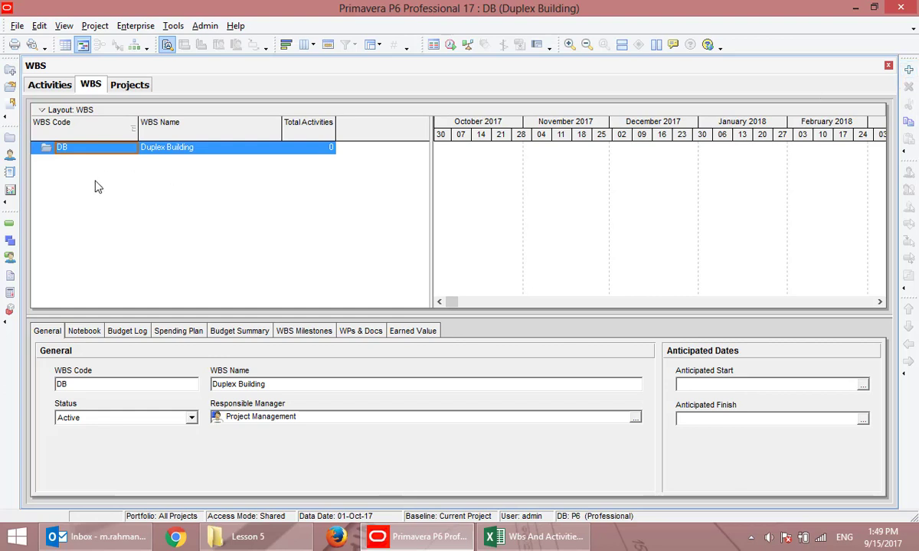
- Add a WBS element under Duplex Building and enter Milestone as its name
key("Insert")
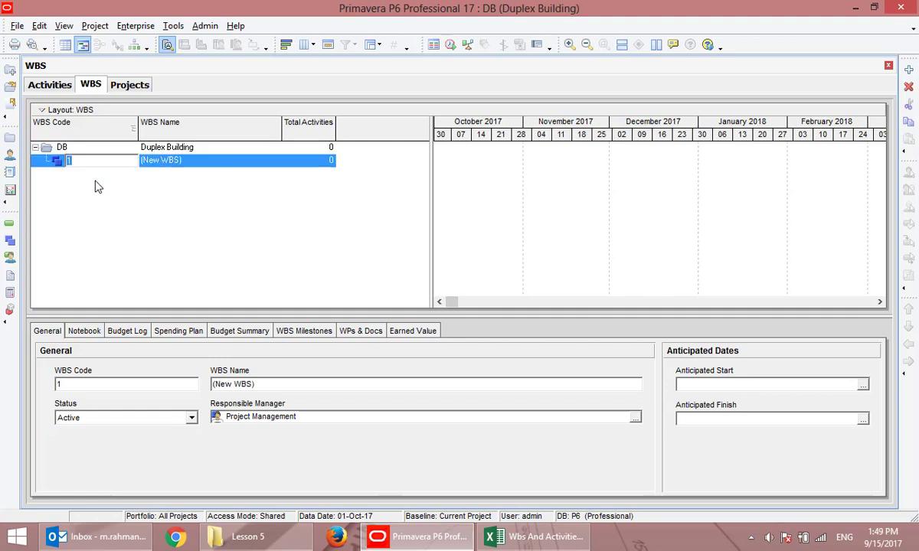
key("Tab")
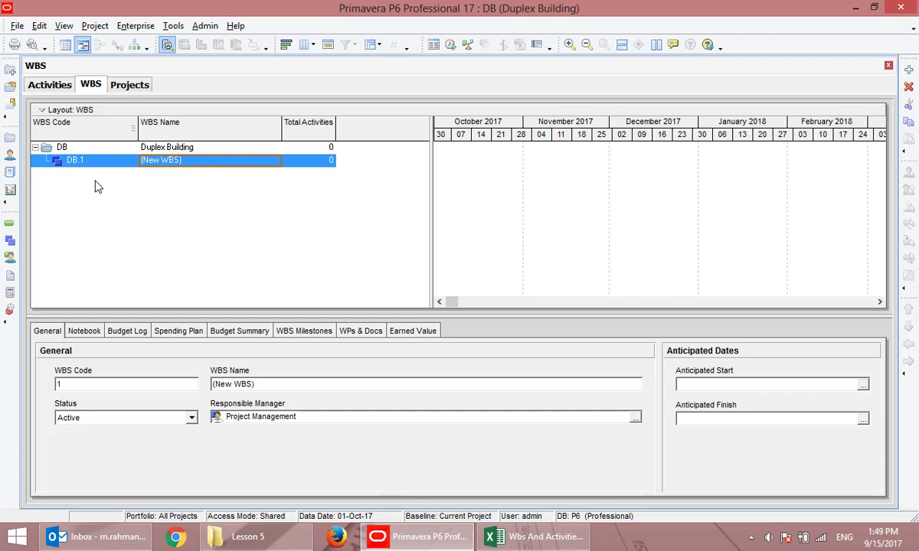
key("alt+shift")
key("alt+shift")
key("alt+shift")
type("Miles")
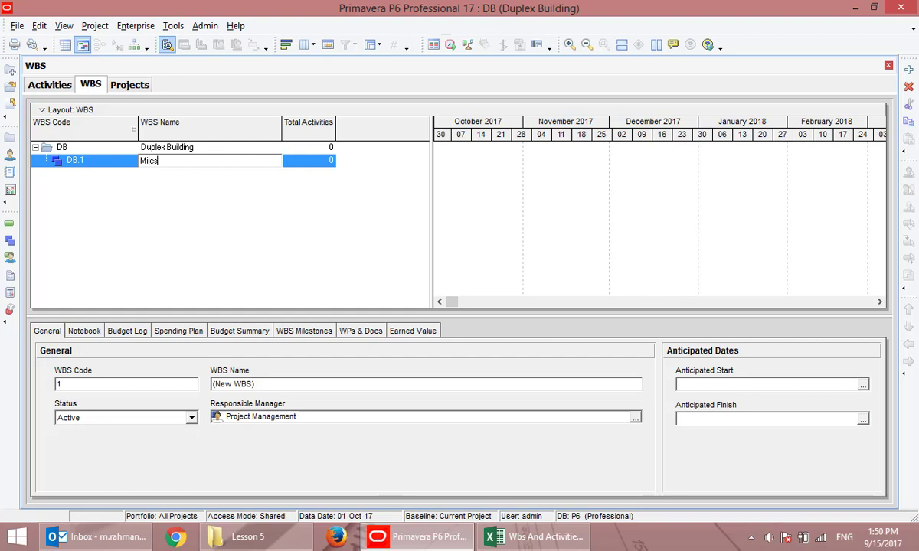
type("tone")
- Replace the name of WBS element DB.1 with the Persian text فعالیت های کلیدی
left_click(174, 534)
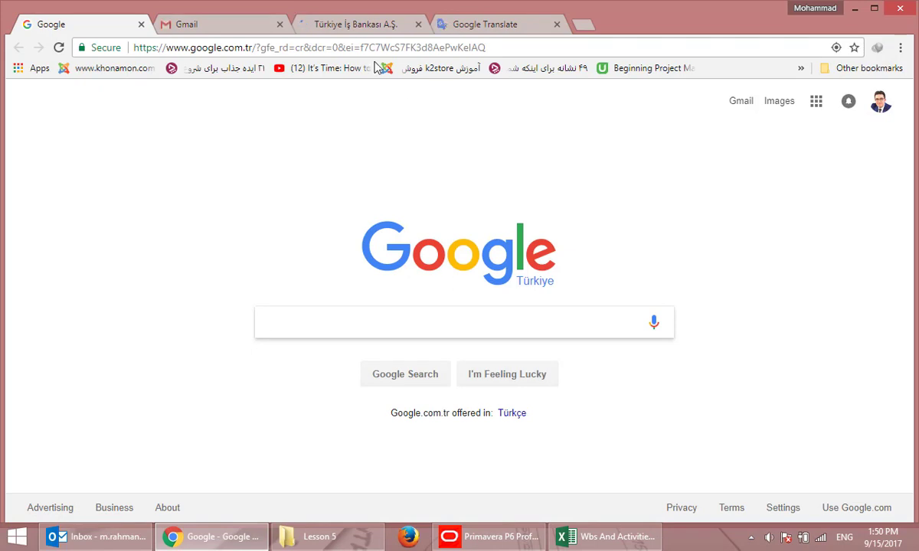
left_click(467, 537)
double_click(197, 161)
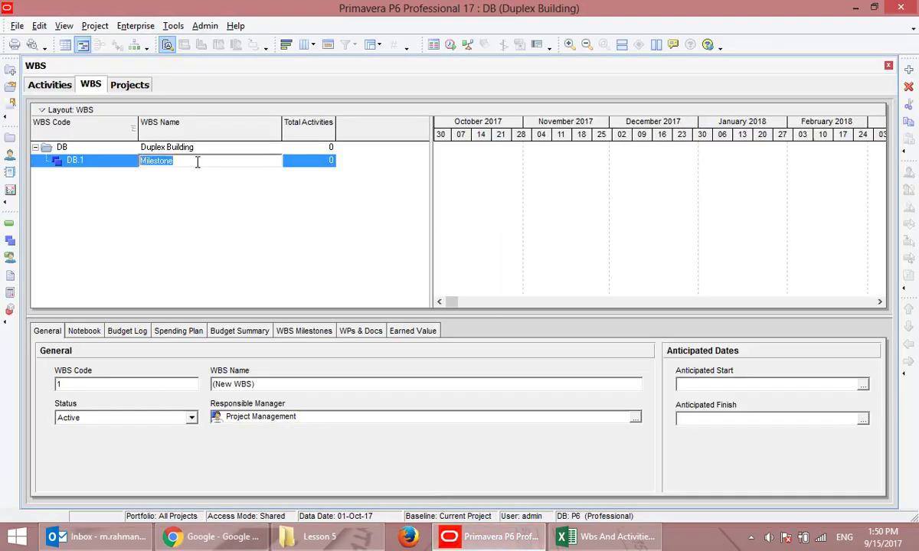
key("alt+shift")
type("فعال")
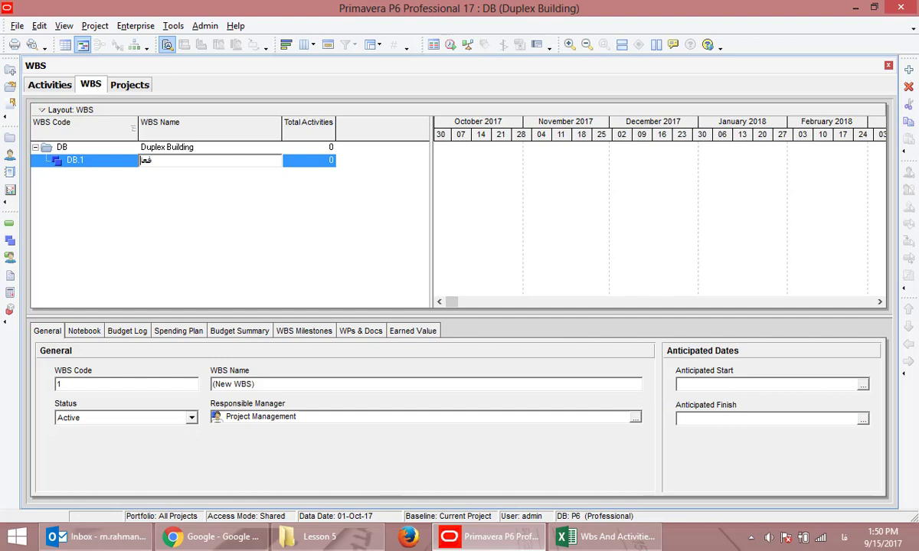
type("یت های کلیدی")
key("Return")
- Switch to Google Translate in Chrome and translate "milestone" into Persian
left_click(205, 536)
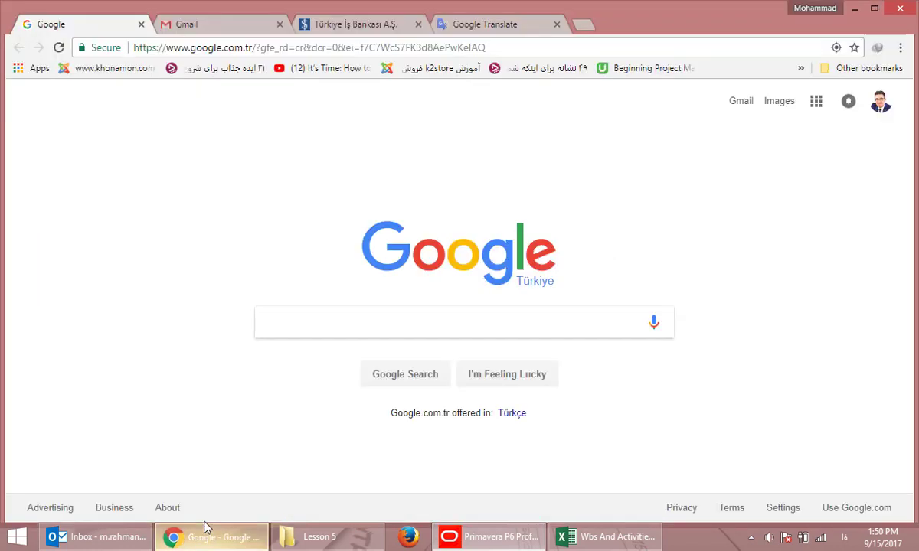
left_click(460, 23)
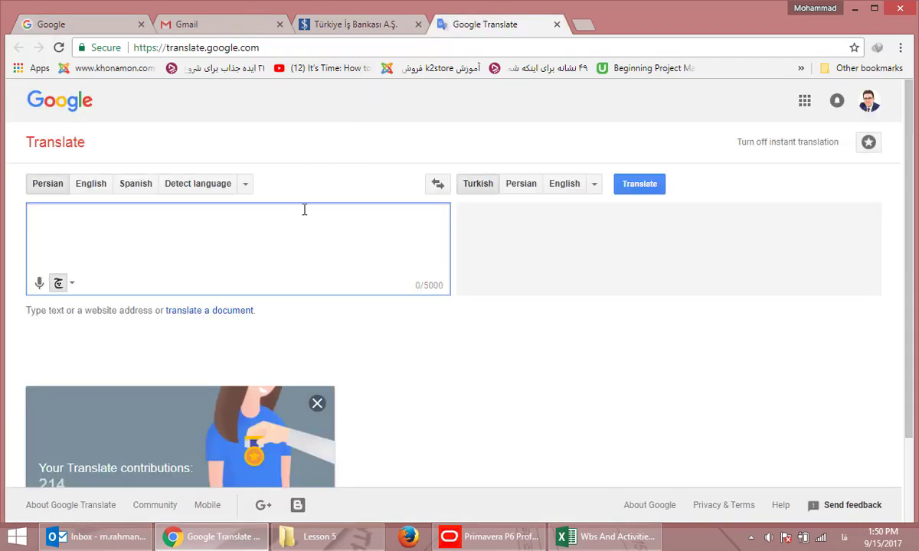
left_click(874, 7)
key("alt+shift")
type("milestone")
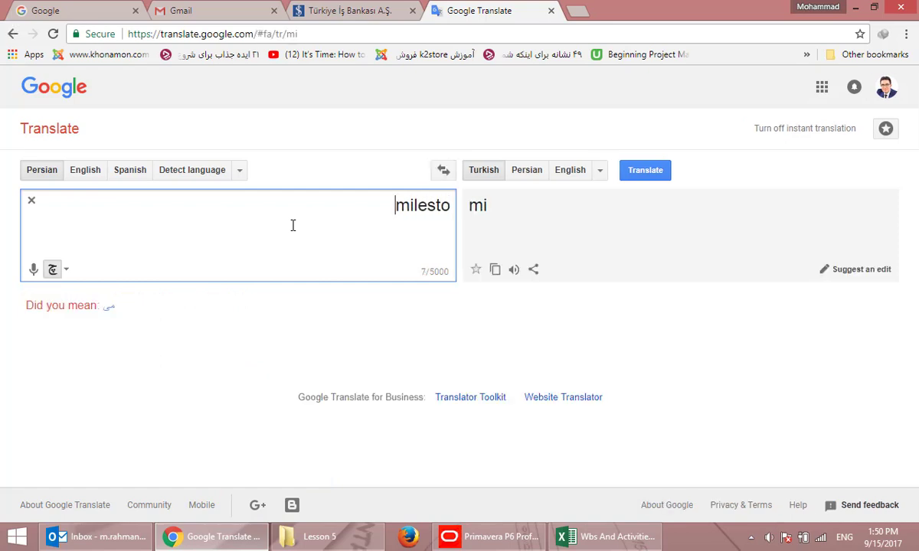
left_click(527, 170)
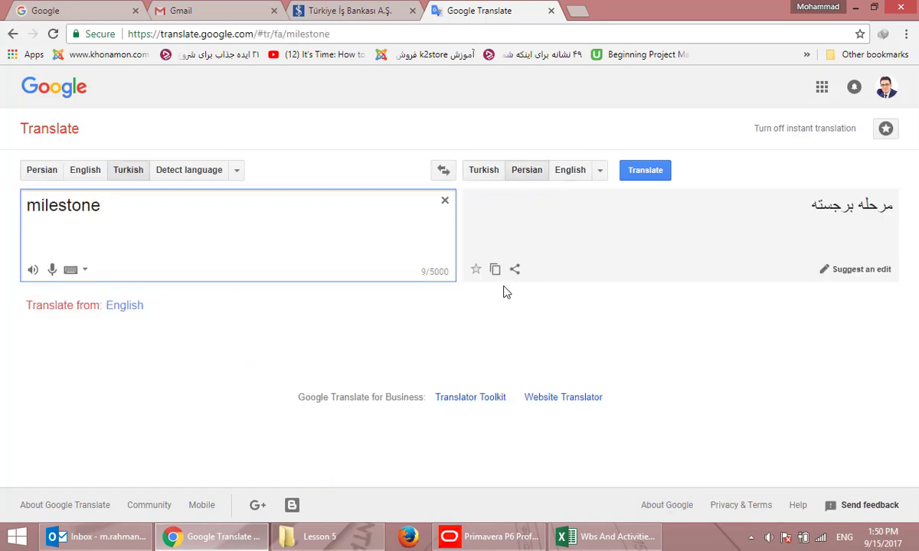
- Translate milestone into Persian with English as the source language, then close Google Translate and return to Primavera P6
left_click(862, 209)
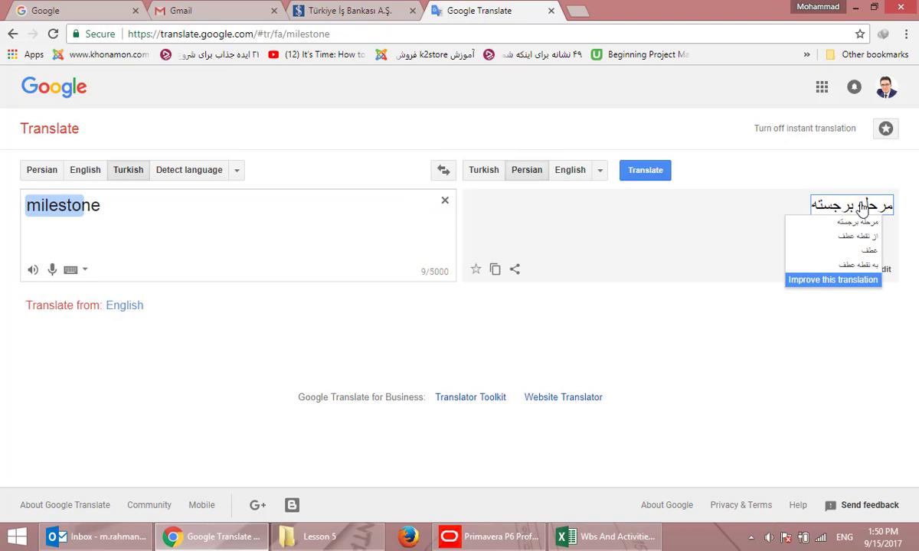
left_click(734, 238)
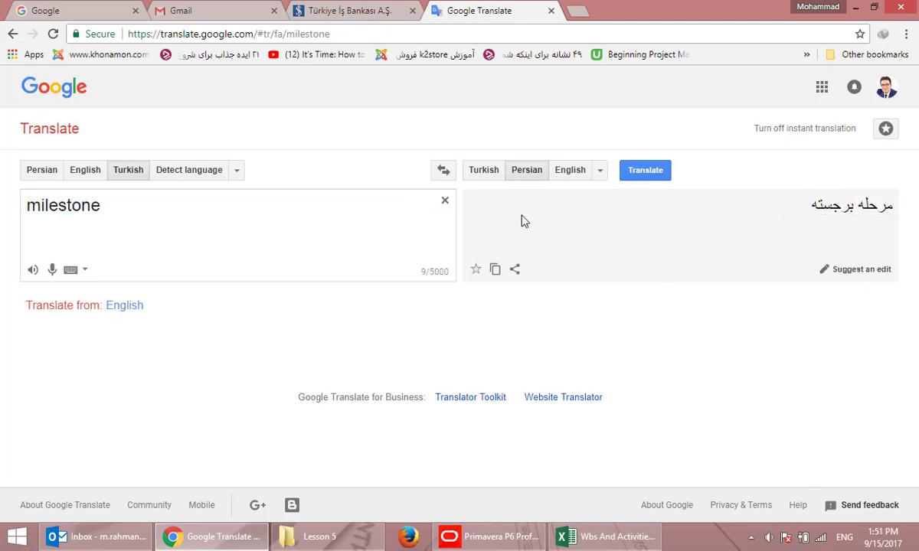
left_click(124, 305)
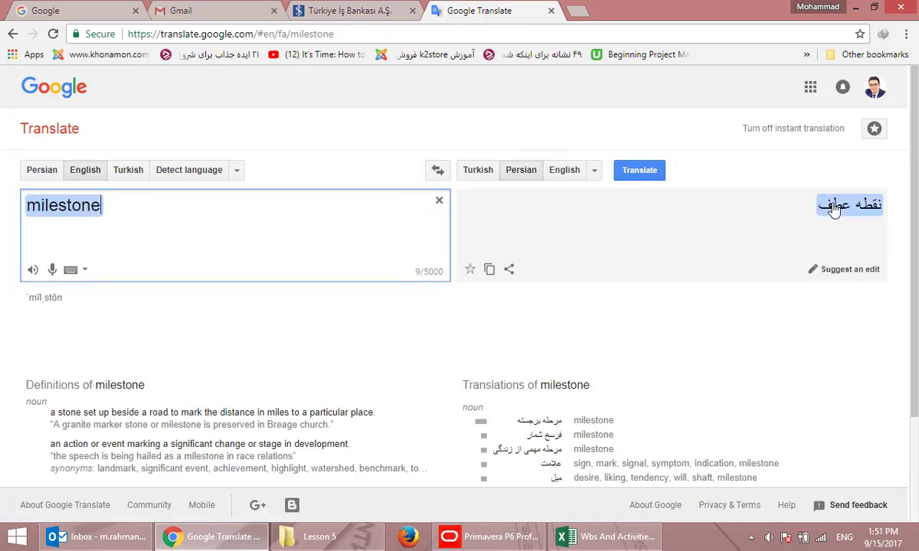
left_click(834, 209)
left_click(695, 228)
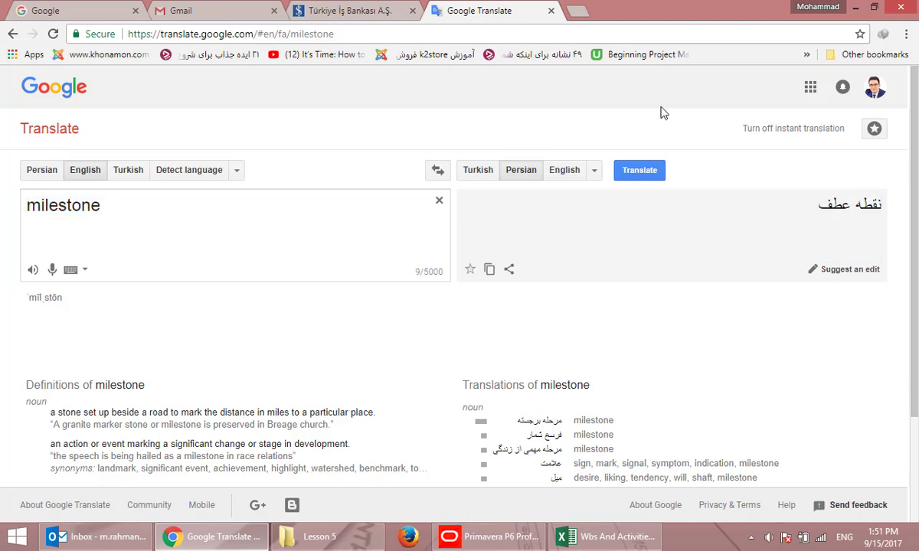
left_click(550, 13)
left_click(494, 536)
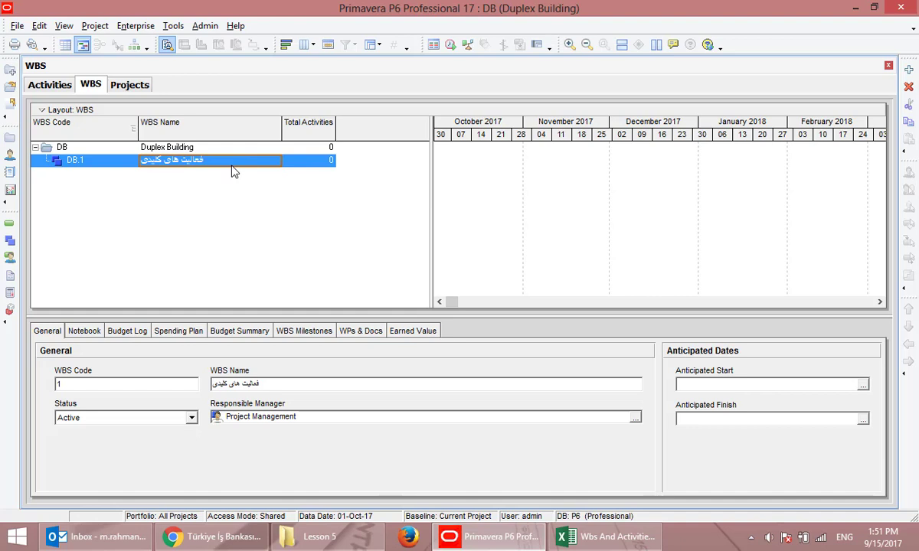
key("Insert")
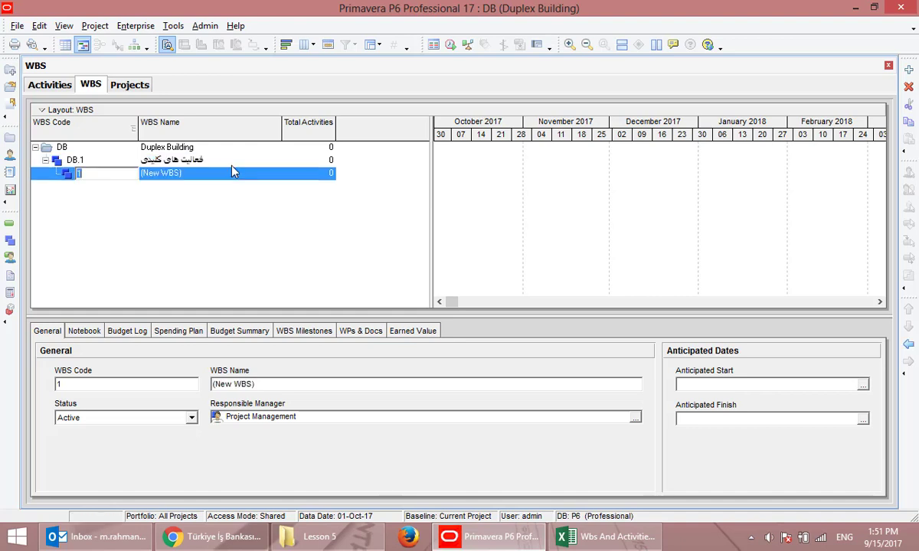
key("Return")
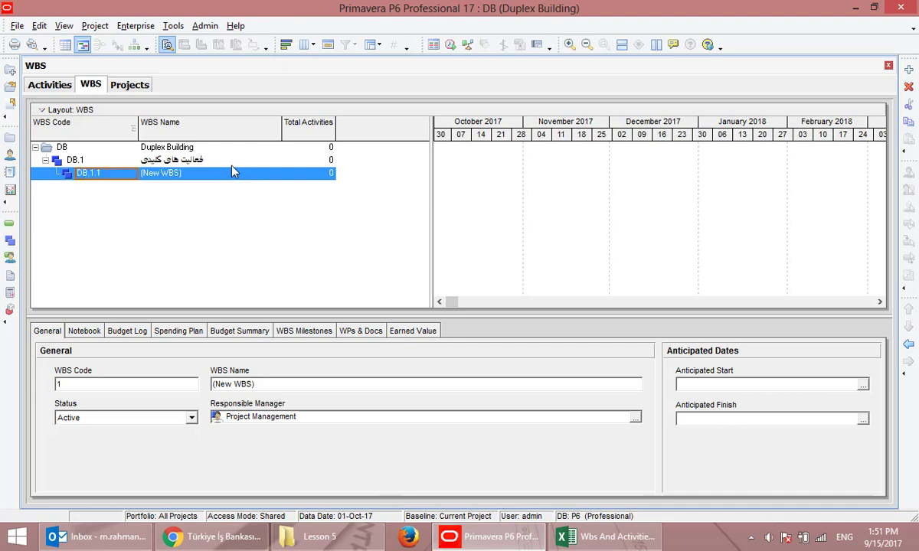
key("Delete")
key("Return")
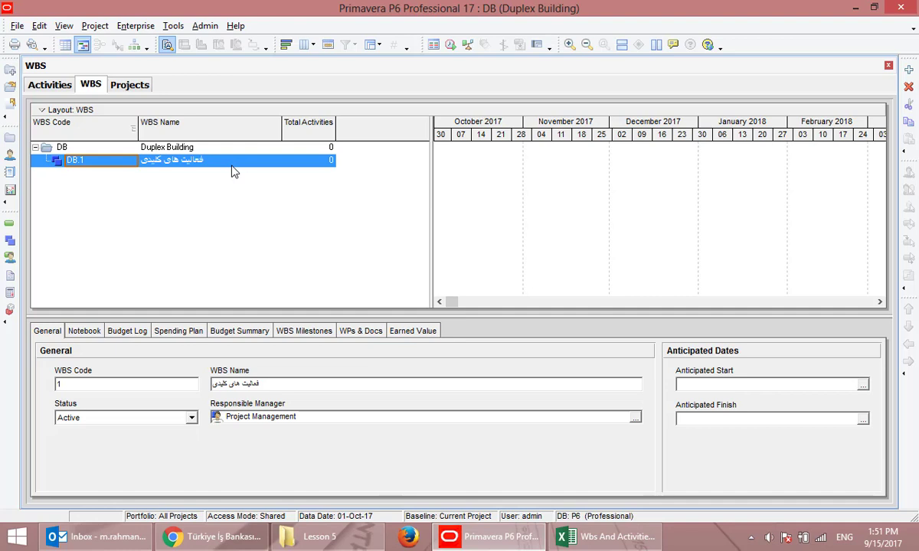
key("Insert")
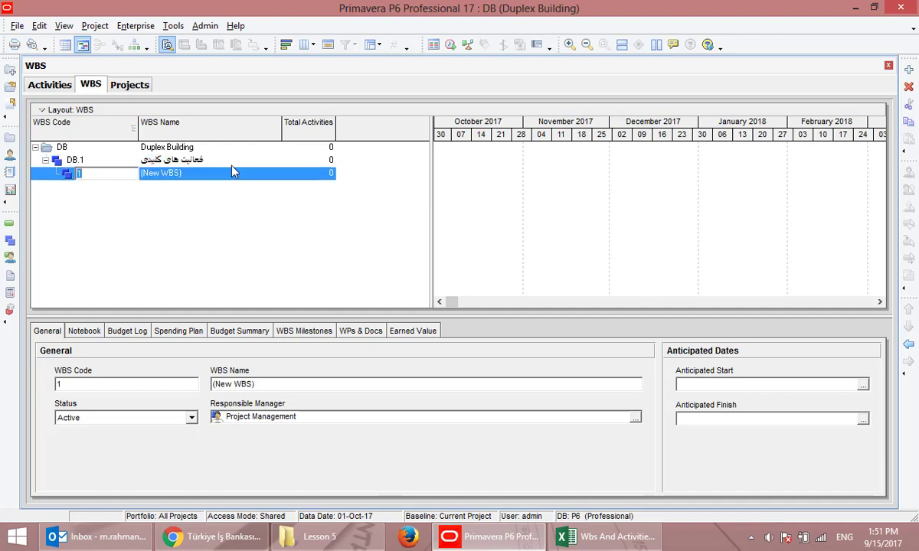
key("Delete")
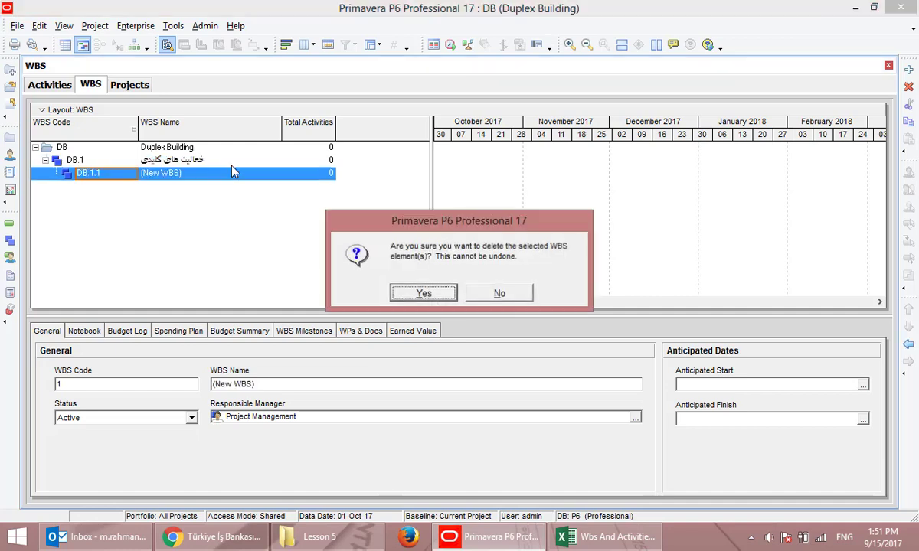
key("Return")
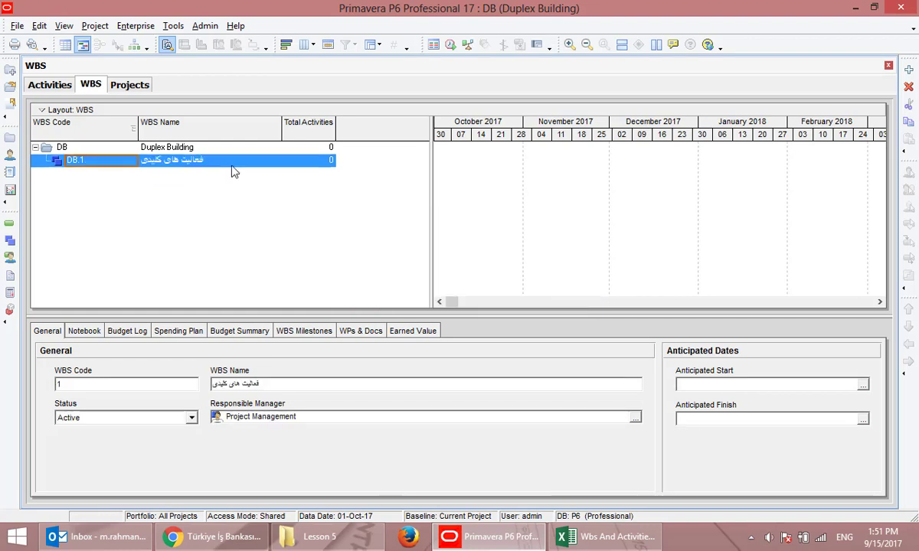
- Add a WBS element directly under Duplex Building, move it below DB.1 and back above it
left_click(174, 146)
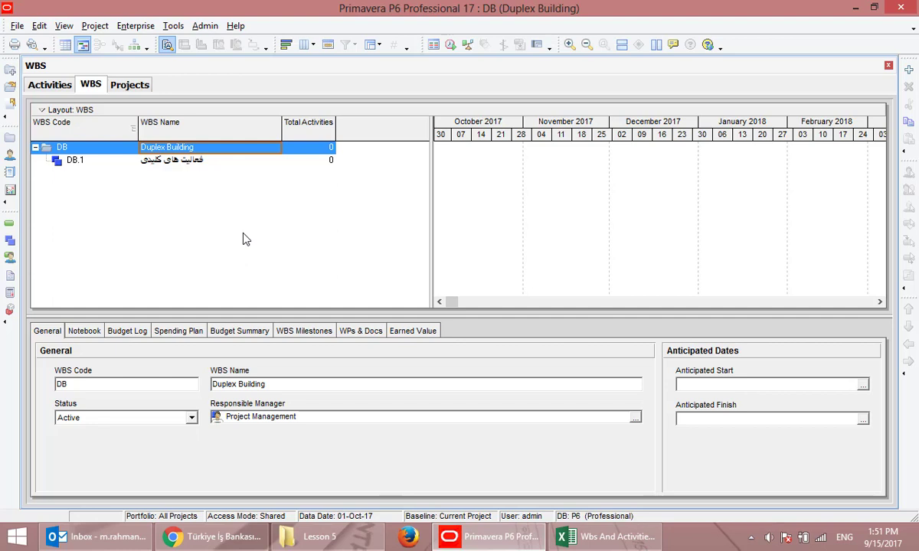
key("Insert")
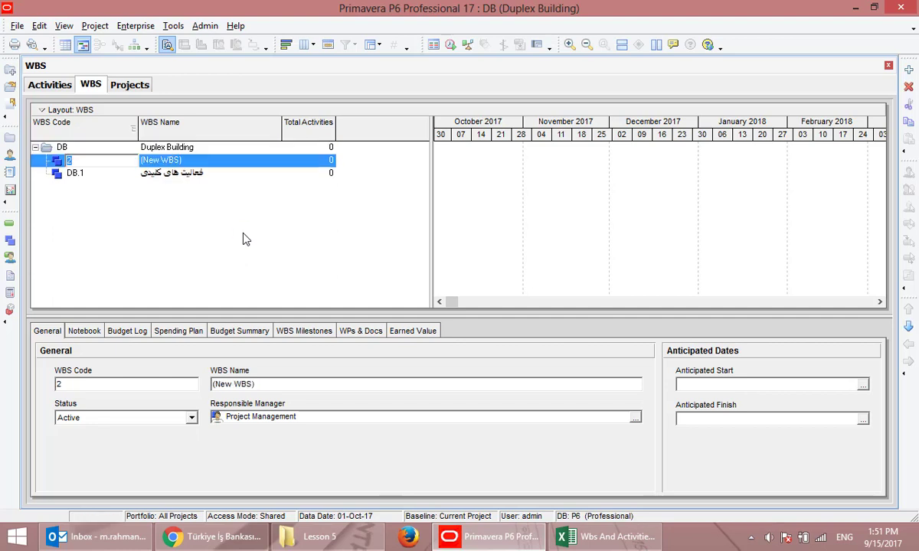
left_click(173, 176)
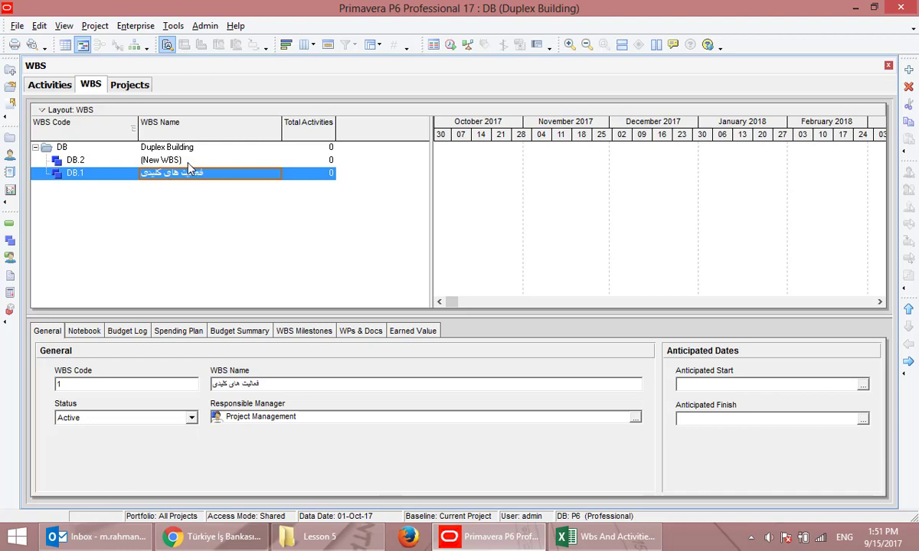
left_click(187, 163)
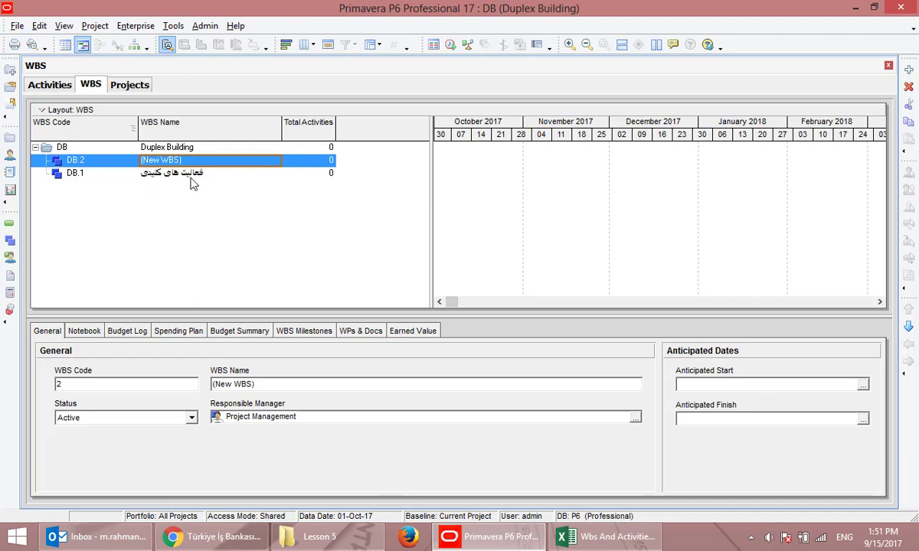
left_click(909, 327)
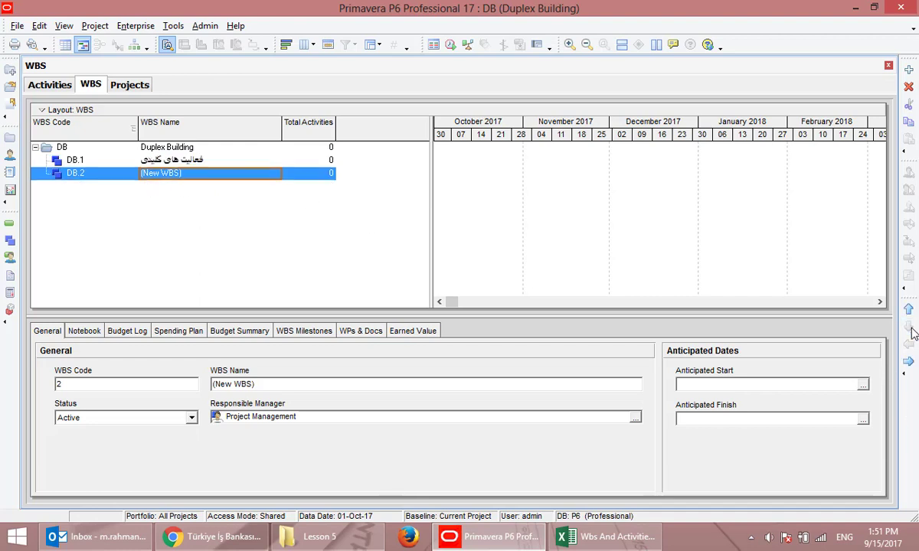
left_click(908, 308)
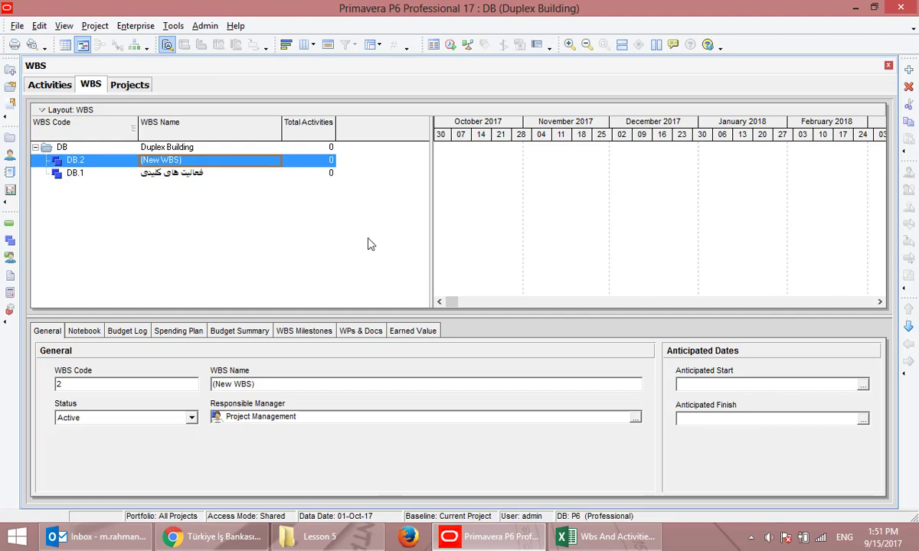
- Reapply the Default grouping to the WBS table and cycle its sorting by WBS Code
right_click(189, 201)
left_click(170, 225)
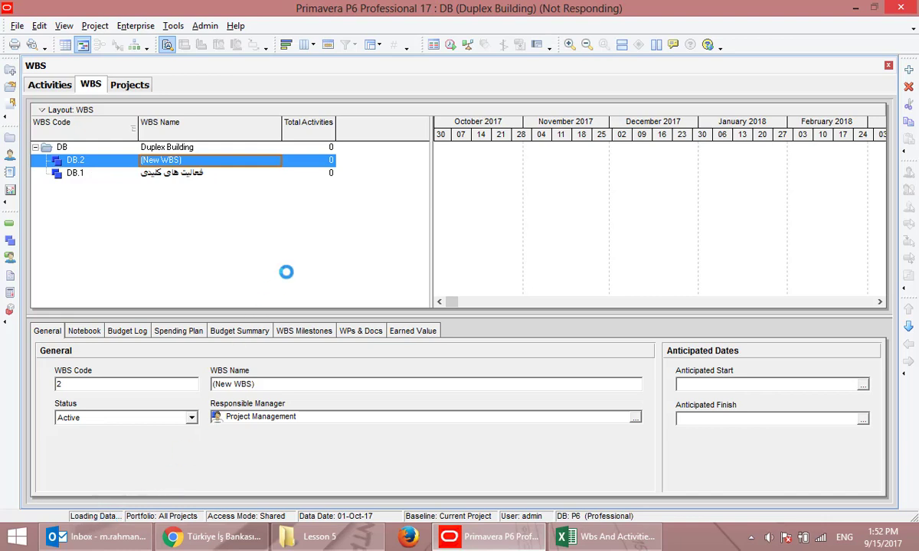
right_click(221, 217)
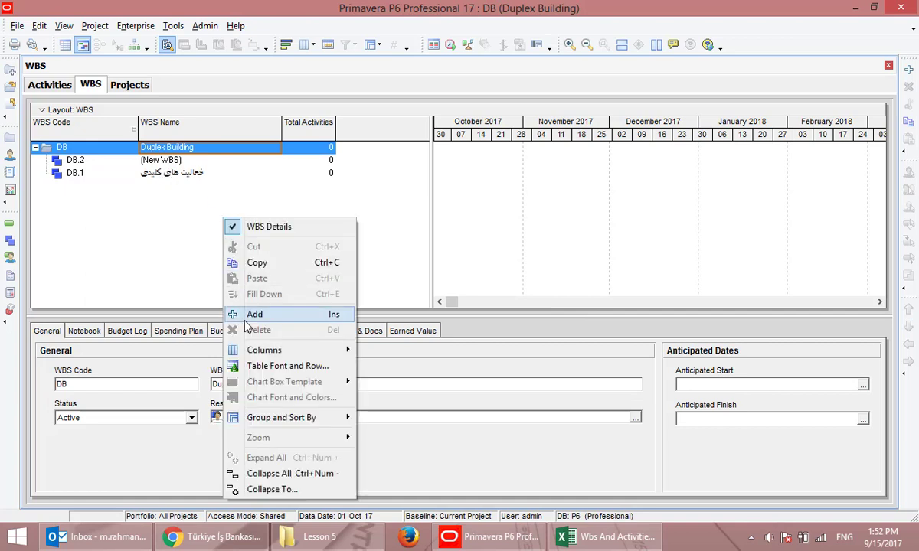
mouse_move(267, 425)
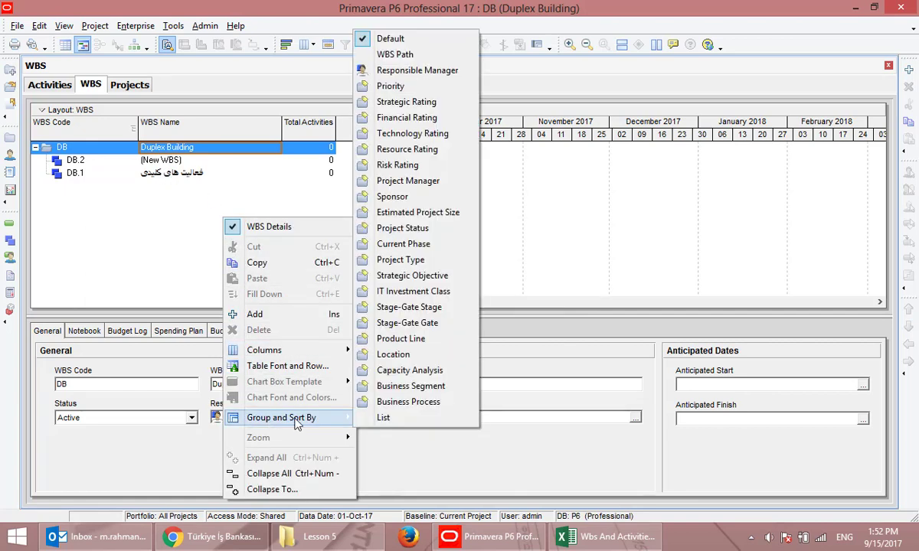
left_click(392, 38)
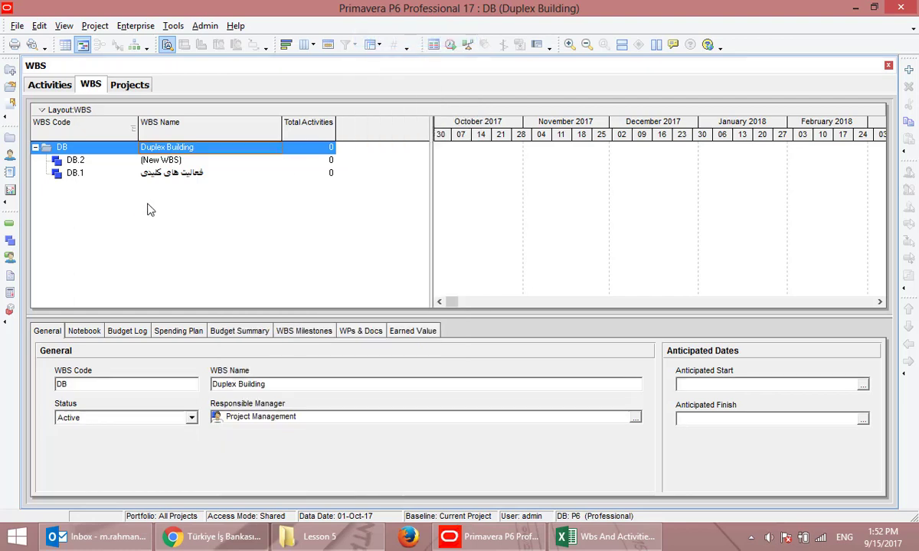
right_click(130, 192)
left_click(86, 132)
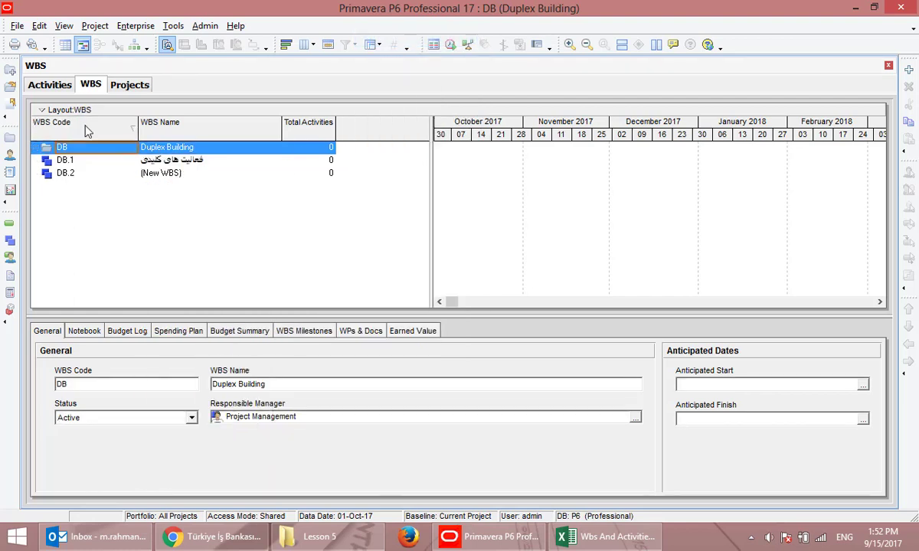
left_click(87, 131)
left_click(86, 132)
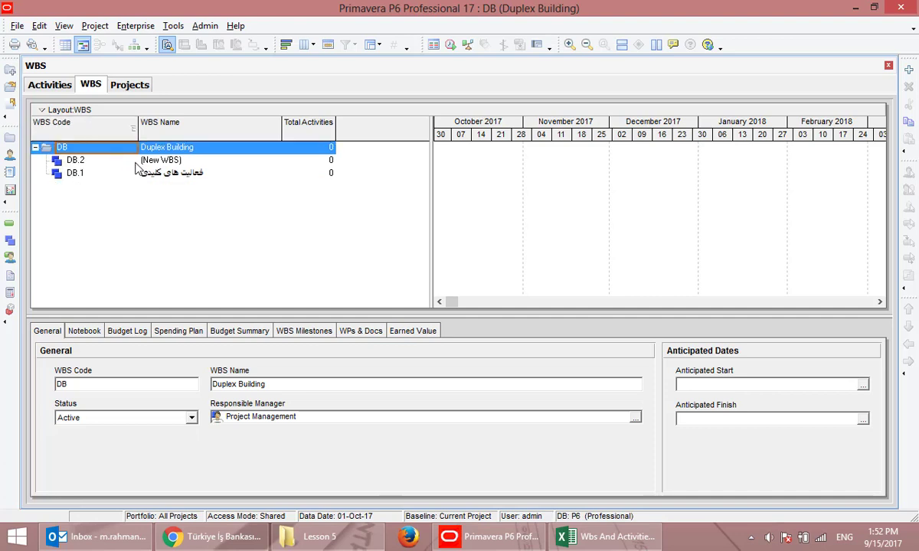
- Delete the unnamed WBS element DB.2 from Duplex Building
left_click(135, 161)
key("Delete")
key("Return")
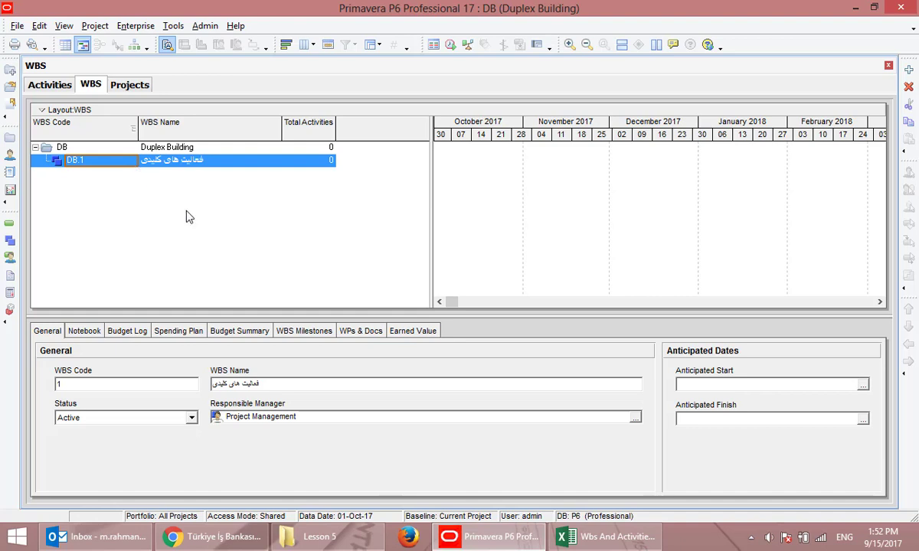
- Add a WBS element named تجهیز کارگاه after DB.1 and outdent it to the same level as DB.1
key("Insert")
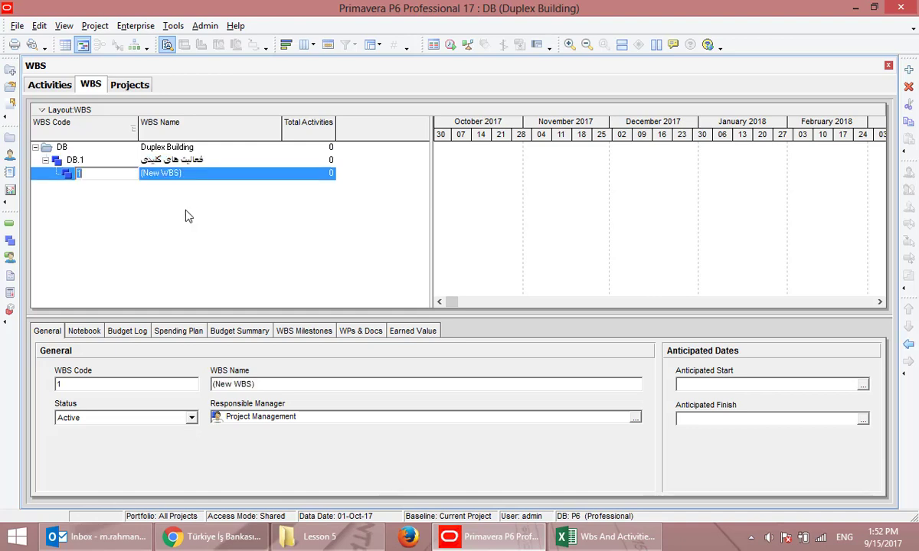
left_click(190, 173)
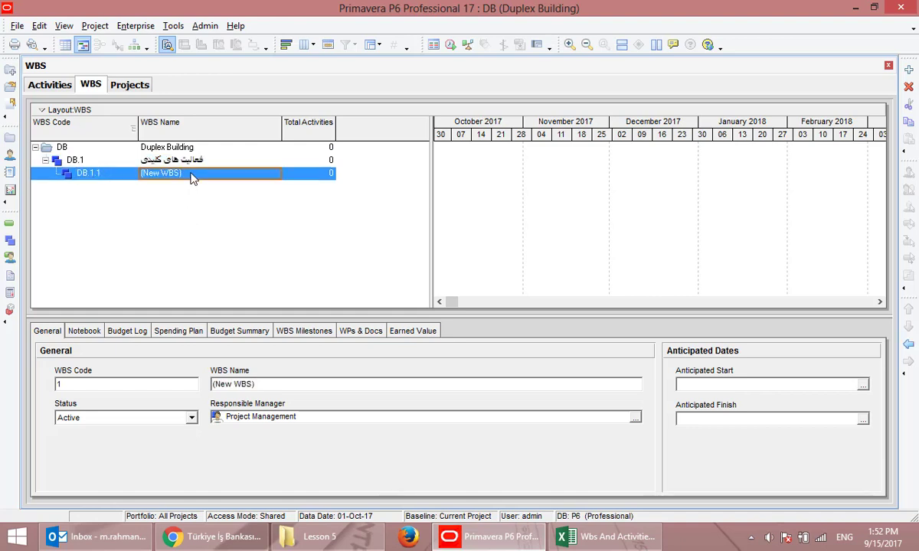
key("alt+shift")
type("تجهیز کارگاه")
left_click(217, 230)
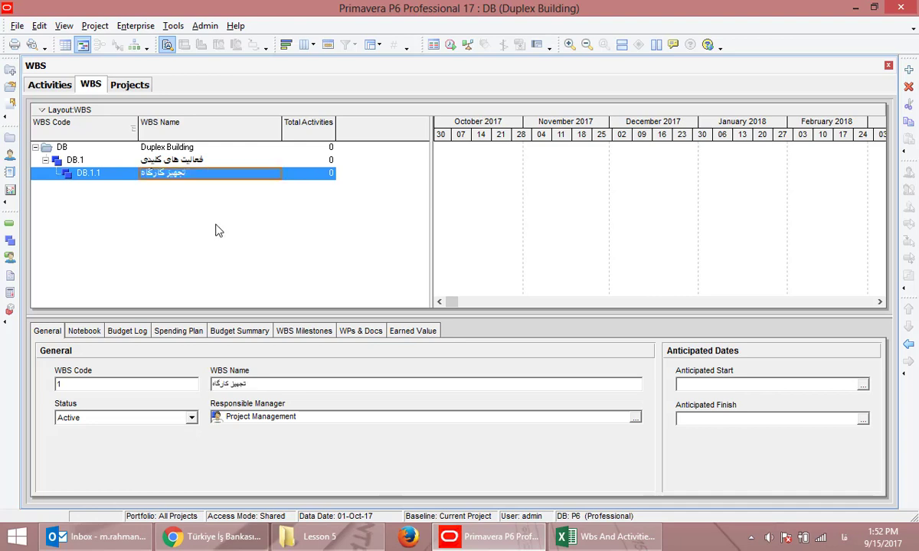
left_click(909, 346)
left_click(167, 159)
left_click(164, 173)
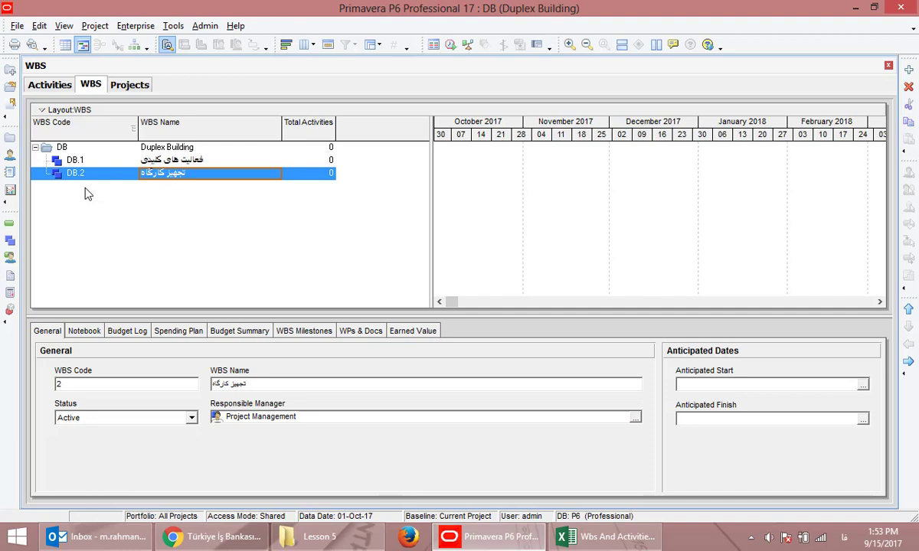
- Add a WBS element under DB.2 and name it احداث ساختمان دوبلکس
key("Insert")
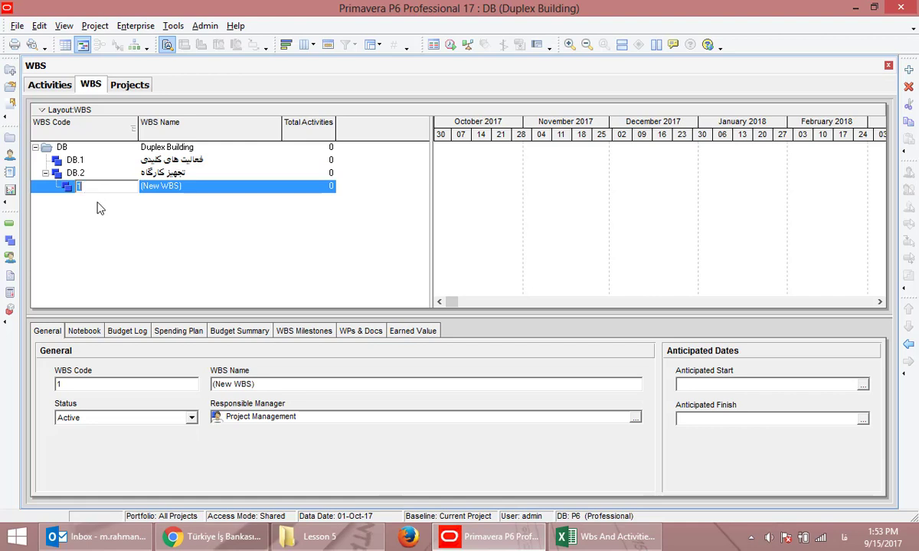
key("Tab")
left_click(198, 188)
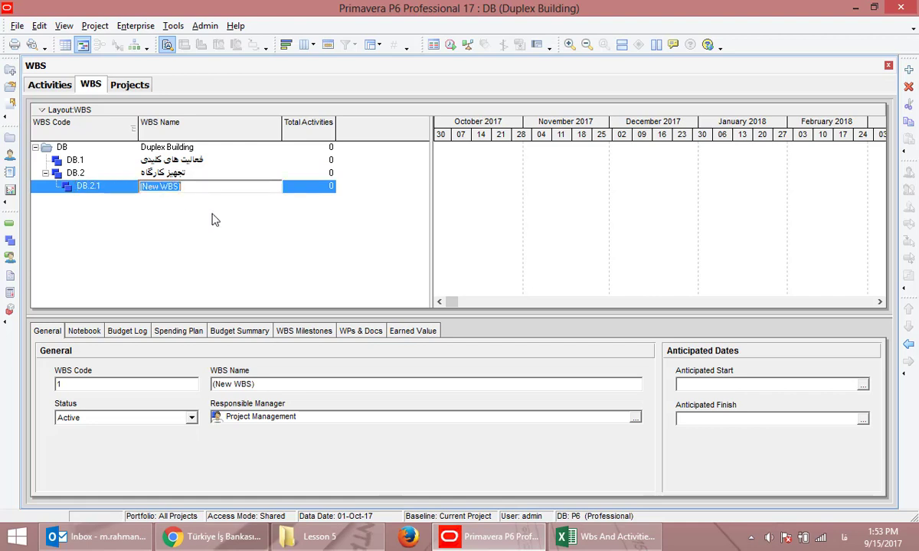
type("ساخت")
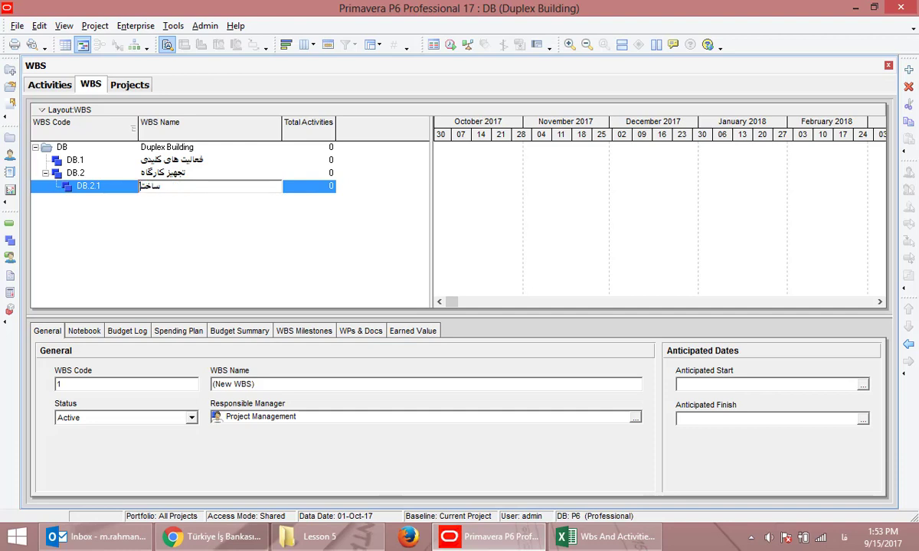
type("من دو")
type("بلکس")
type("احداث")
key("Return")
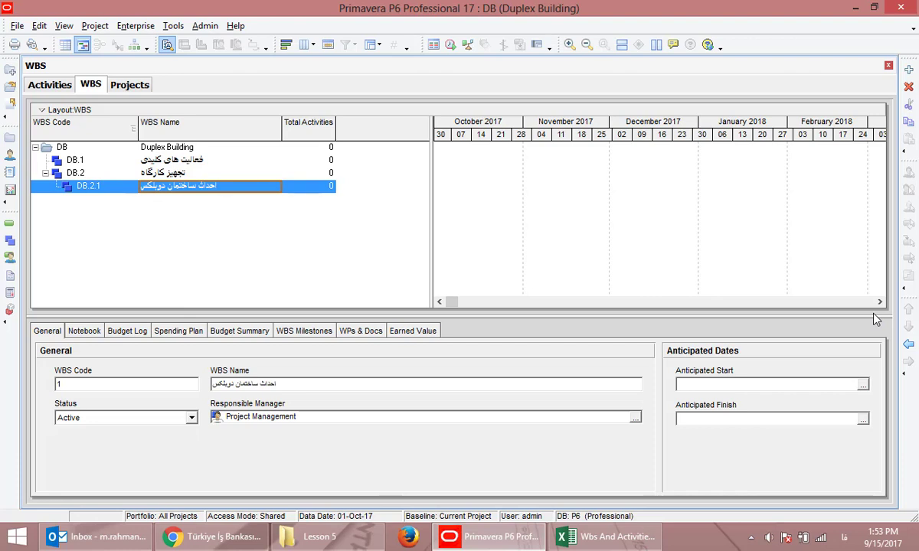
- Outdent the element احداث ساختمان دوبلکس to the same level as DB.2
type("3")
key("ctrl+Left")
key("Up")
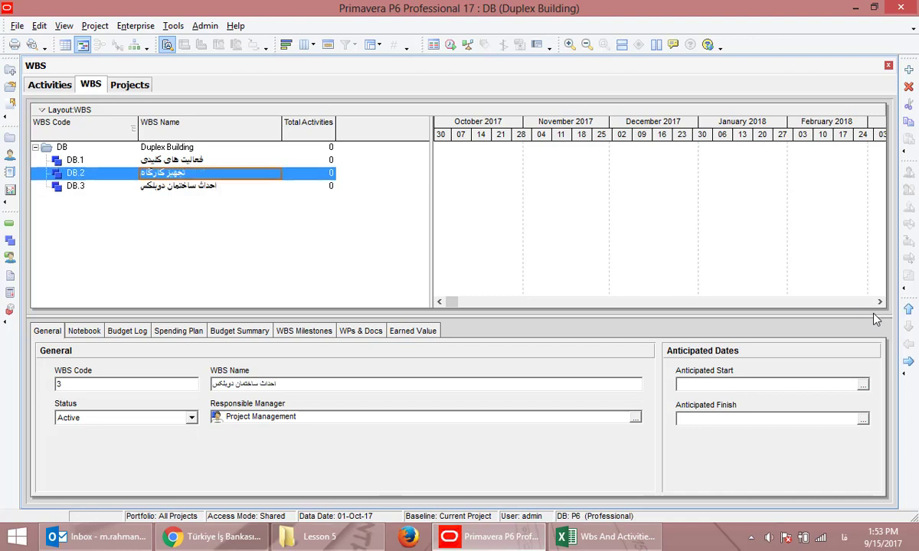
key("Down")
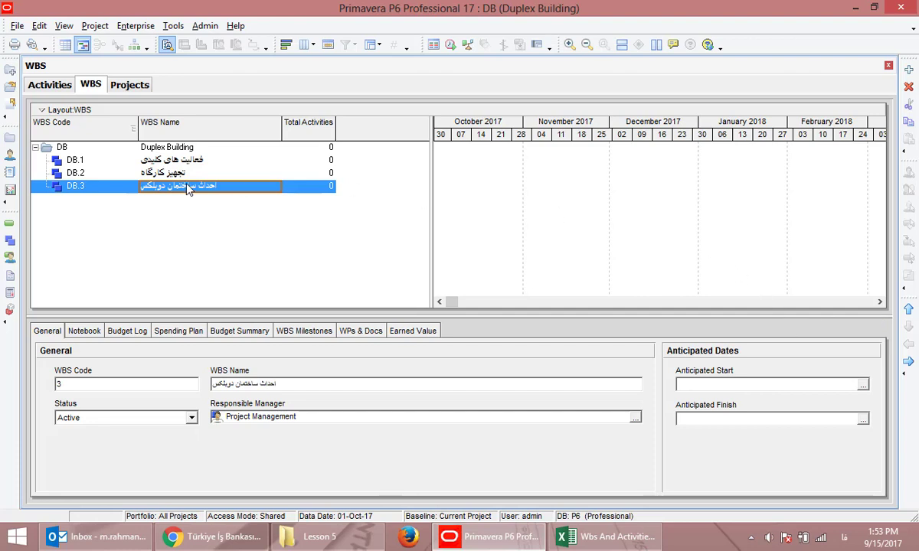
- Check the first WBS entry, فونداسیون, in the Excel workbook and add a new WBS element under DB.3 in Primavera P6
left_click(605, 536)
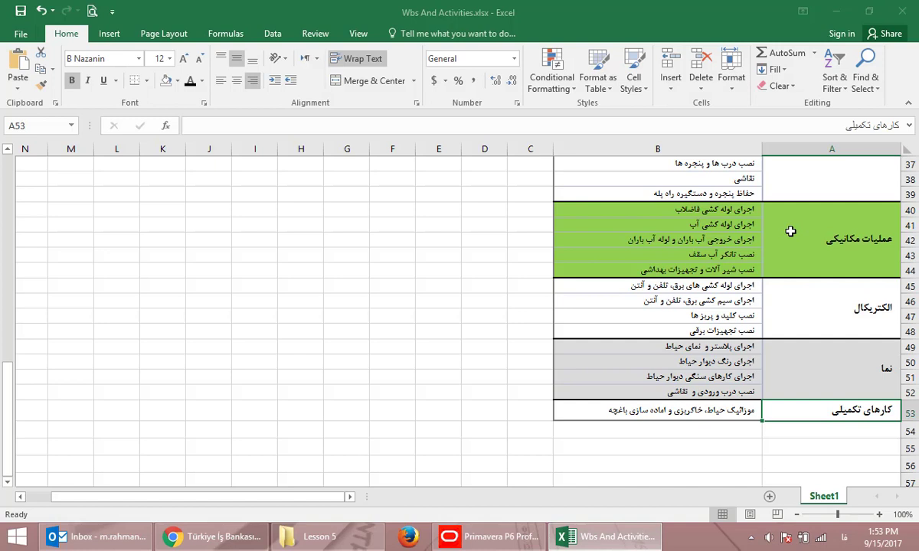
scroll(765, 234, "up", 12)
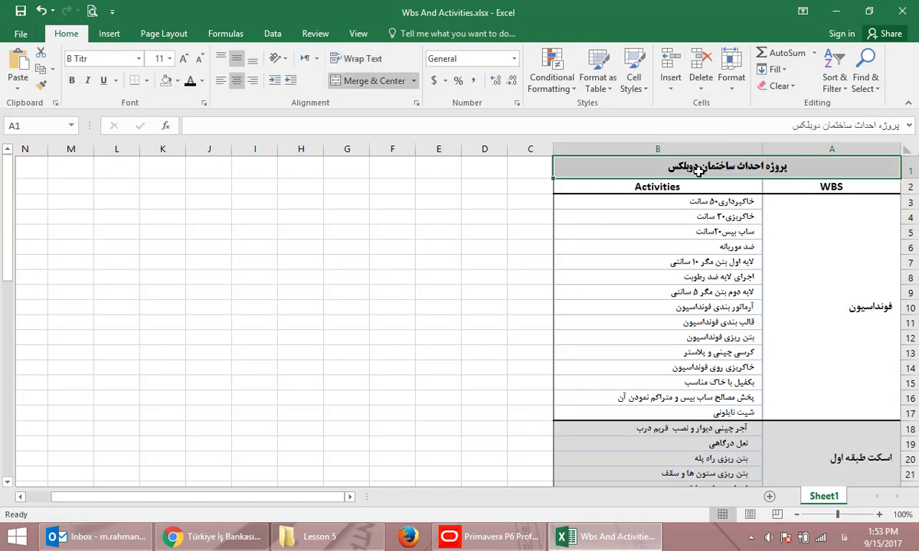
left_click(815, 292)
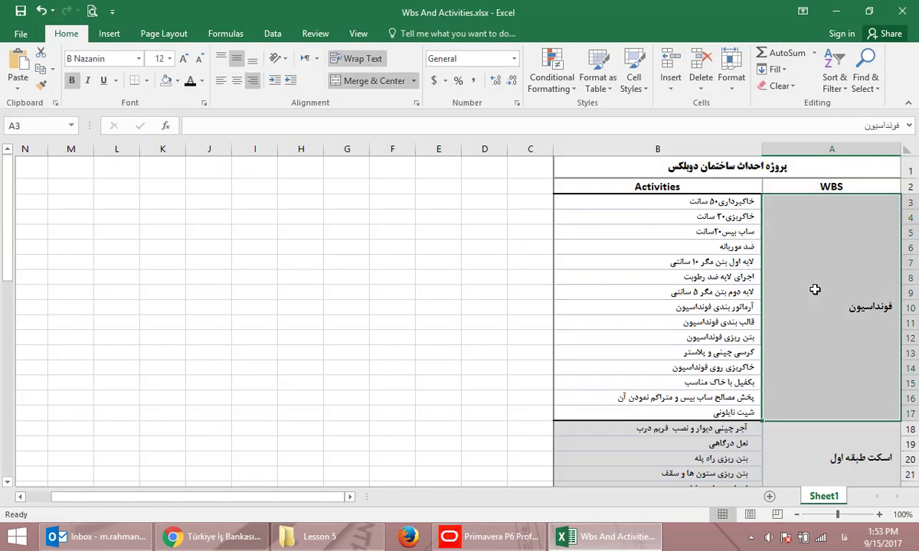
key("alt+Tab")
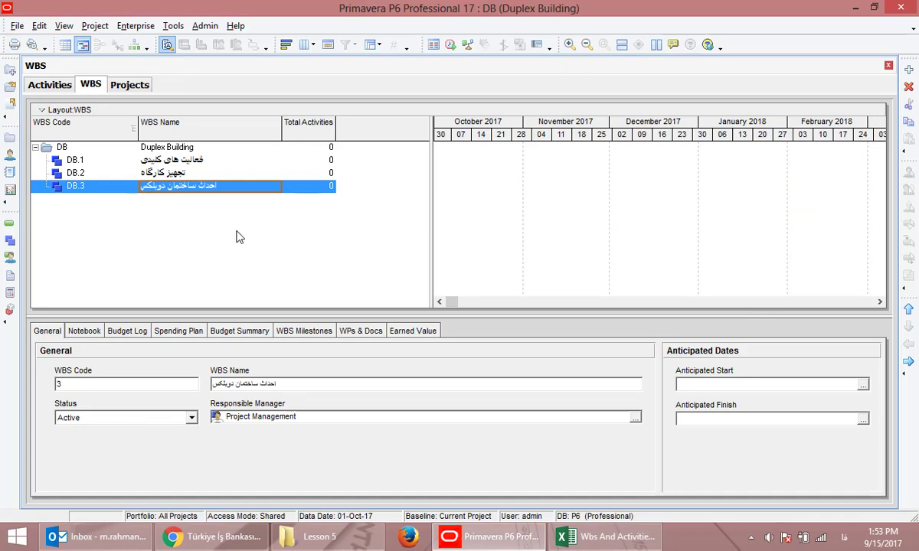
key("Insert")
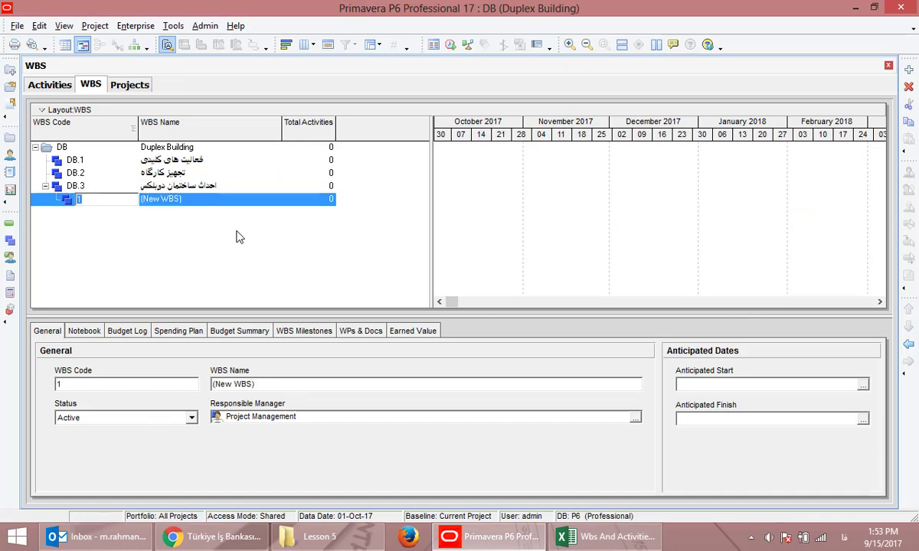
- Name the new element under DB.3 فونداسیون, using the text copied from the Excel workbook's WBS column
left_click(204, 202)
left_click(206, 201)
key("alt+Tab")
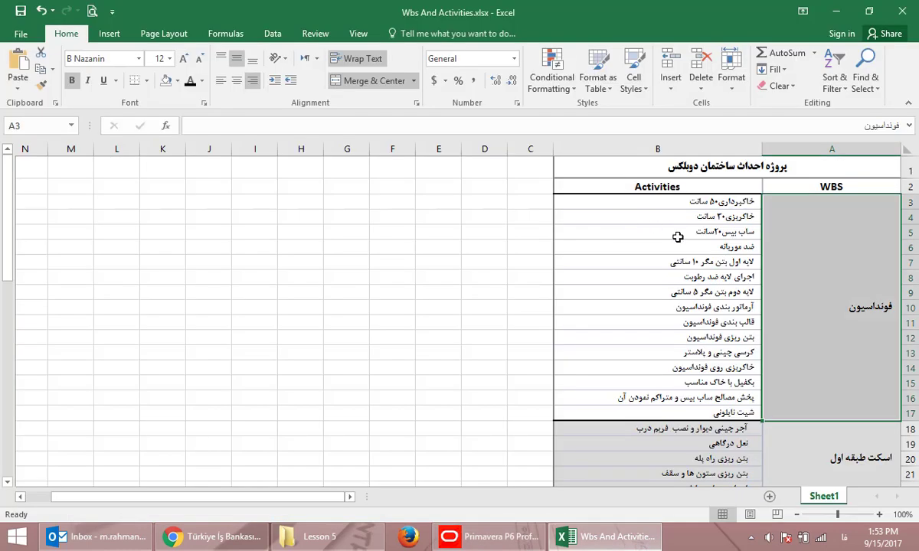
double_click(773, 299)
double_click(869, 307)
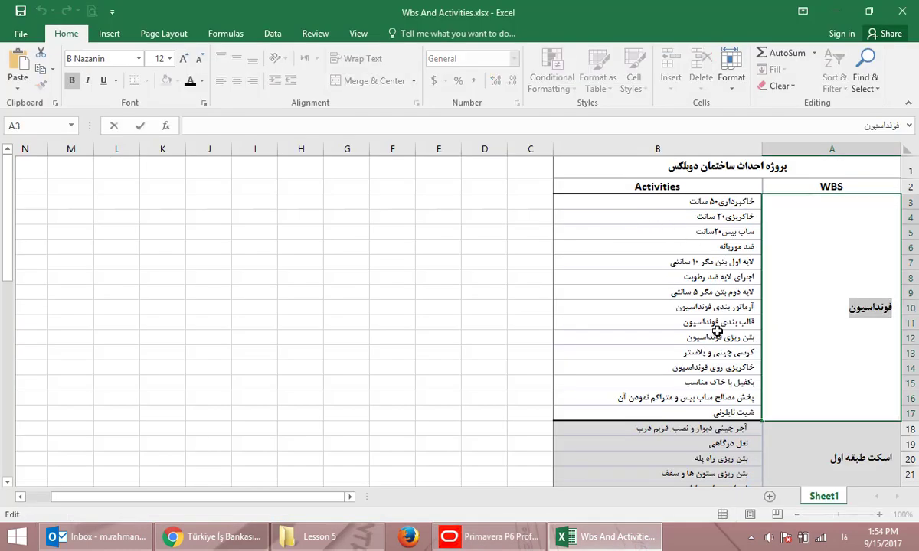
key("ctrl+c")
key("alt+Tab")
key("ctrl+v")
key("Return")
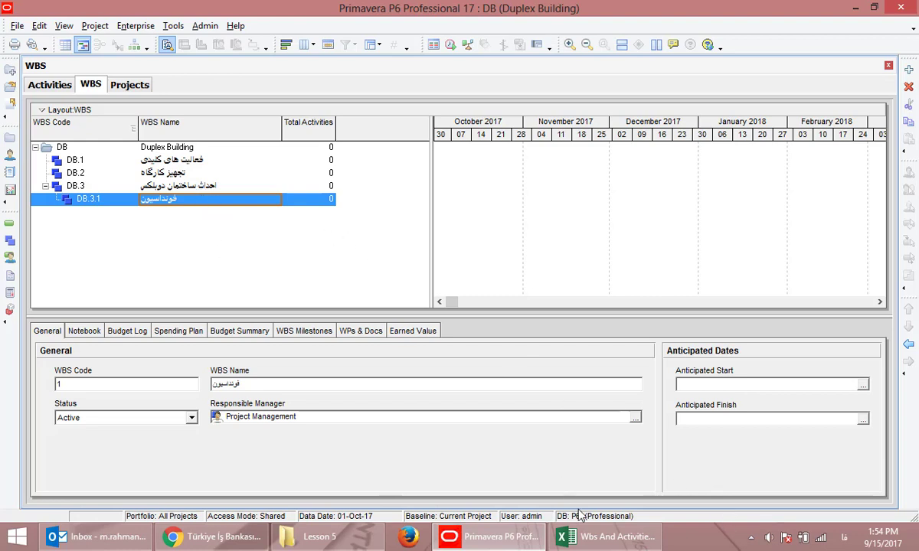
- Switch to the Excel workbook and copy the WBS name اسکت طبقه اول from cell A18
left_click(594, 543)
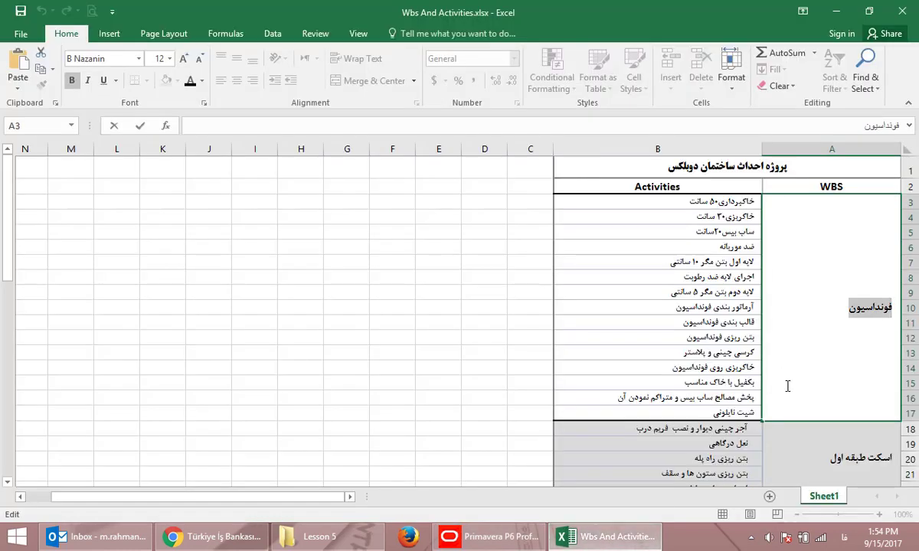
left_click(689, 338)
scroll(712, 320, "down", 2)
scroll(712, 320, "down", 1)
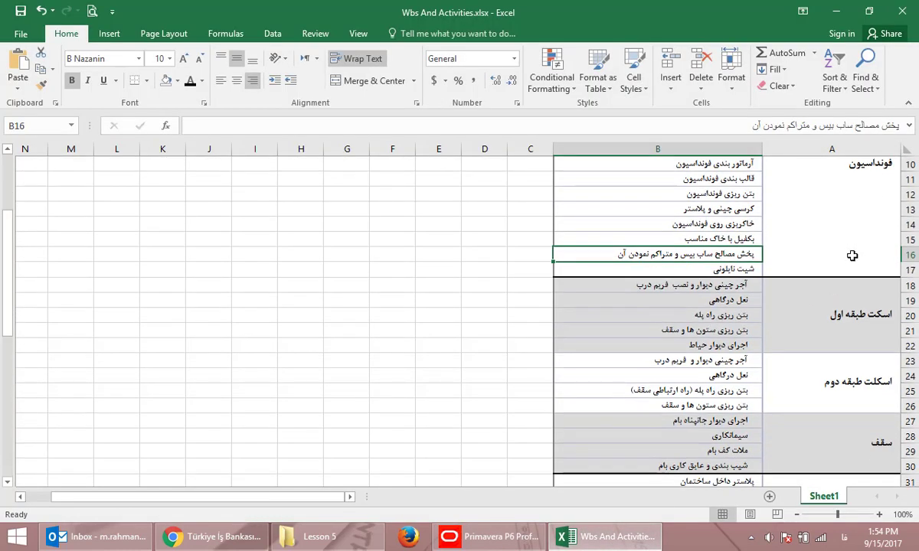
scroll(796, 278, "down", 5)
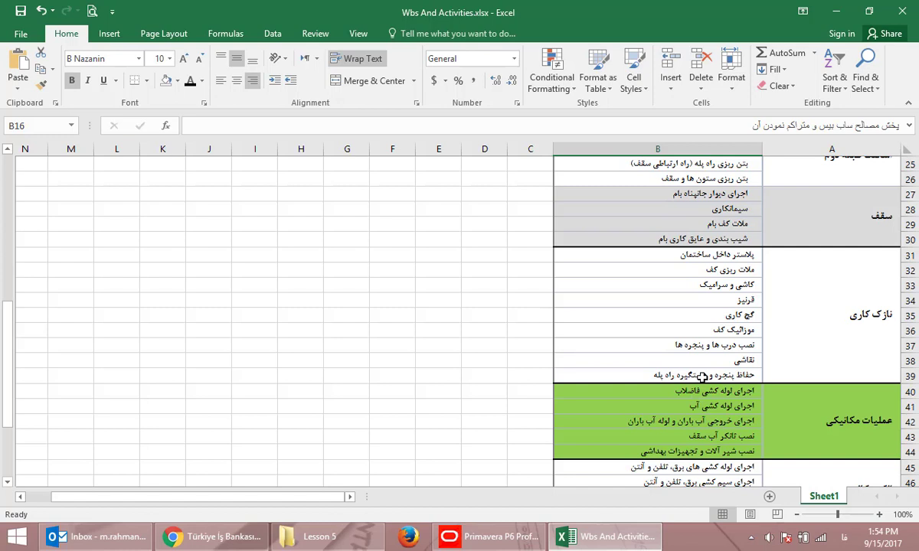
scroll(536, 413, "up", 8)
scroll(402, 344, "down", 1)
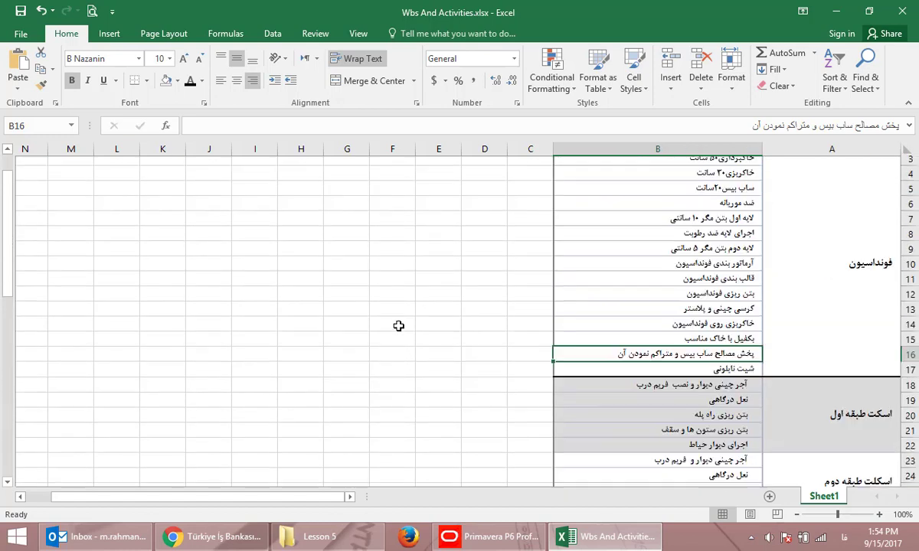
left_click(875, 411)
double_click(875, 411)
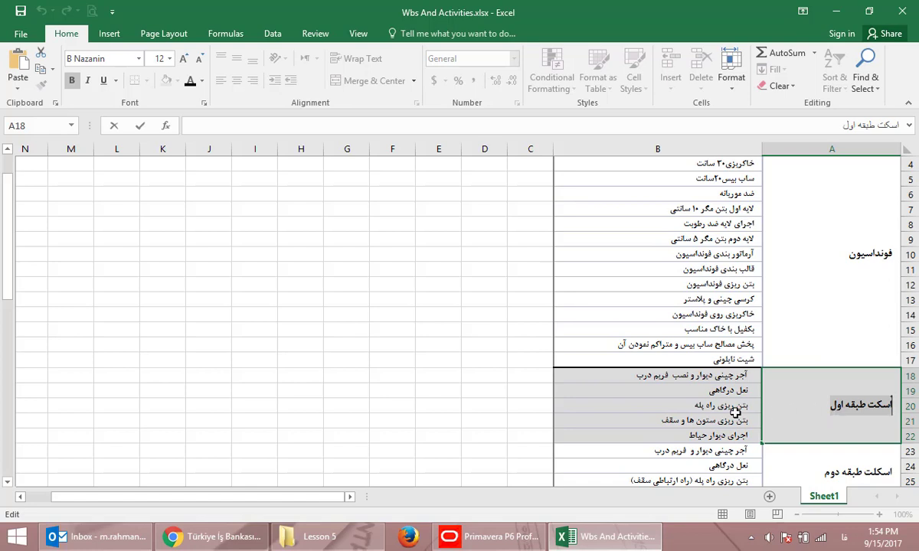
- Back in Primavera P6, add a WBS element after فونداسیون and outdent it to the same level as DB.3.1
left_click(502, 546)
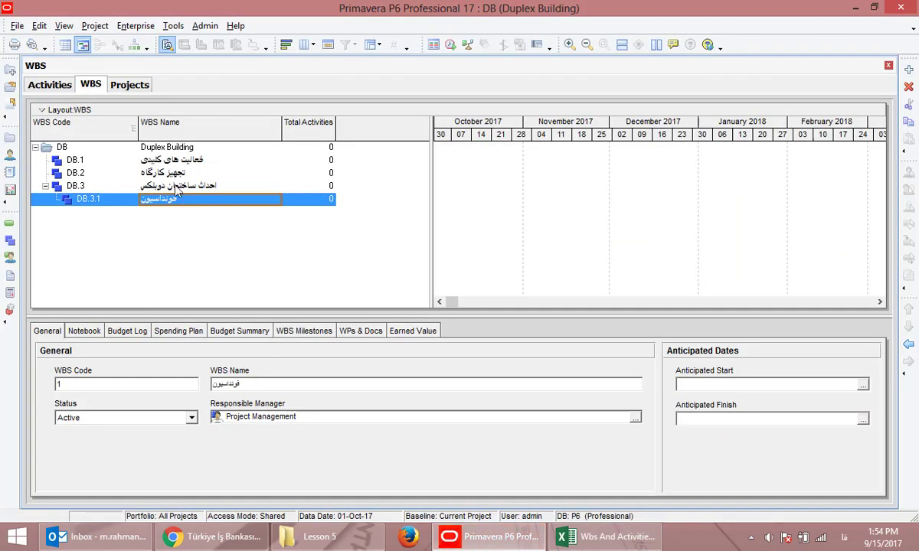
key("Insert")
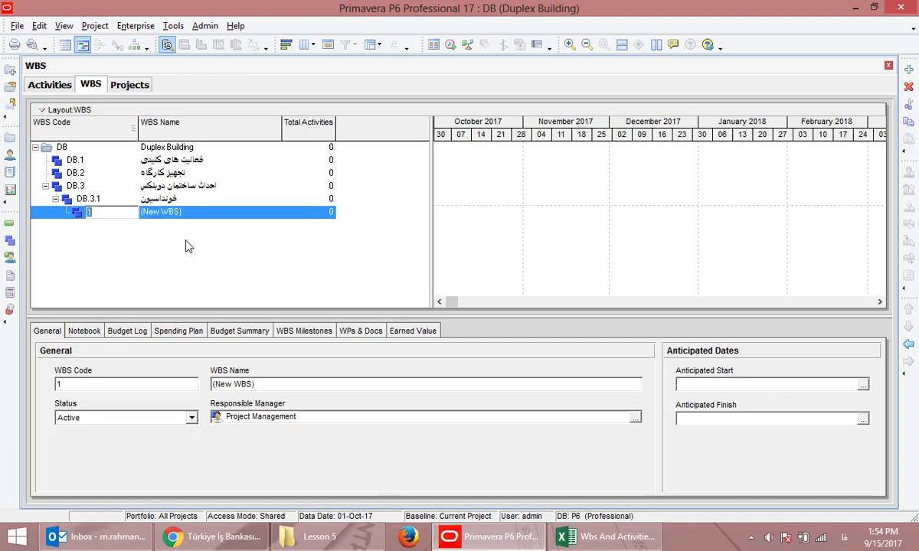
key("Return")
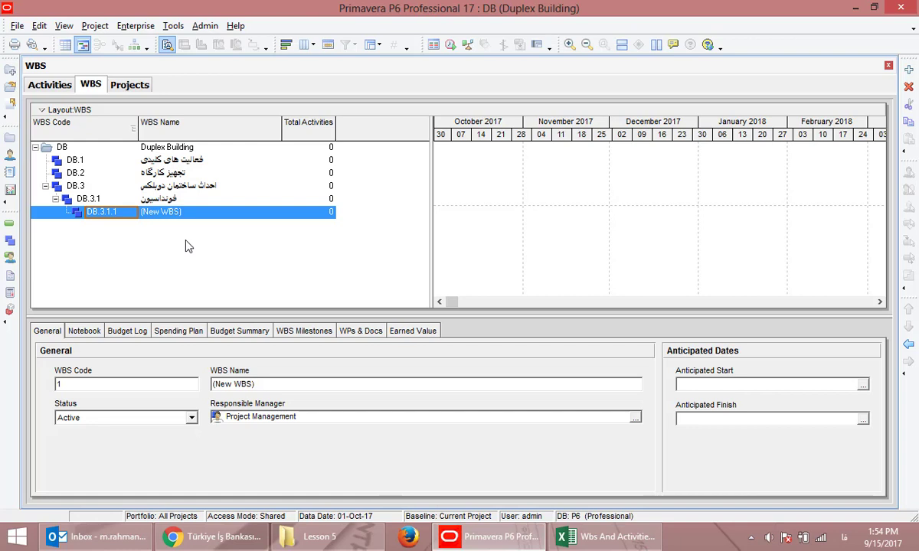
left_click(181, 216)
key("shift+Left")
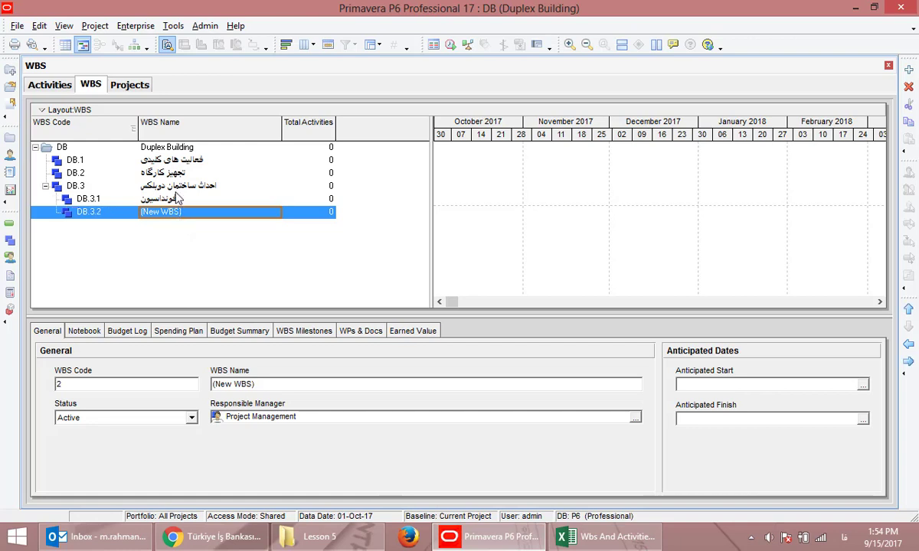
left_click(148, 184)
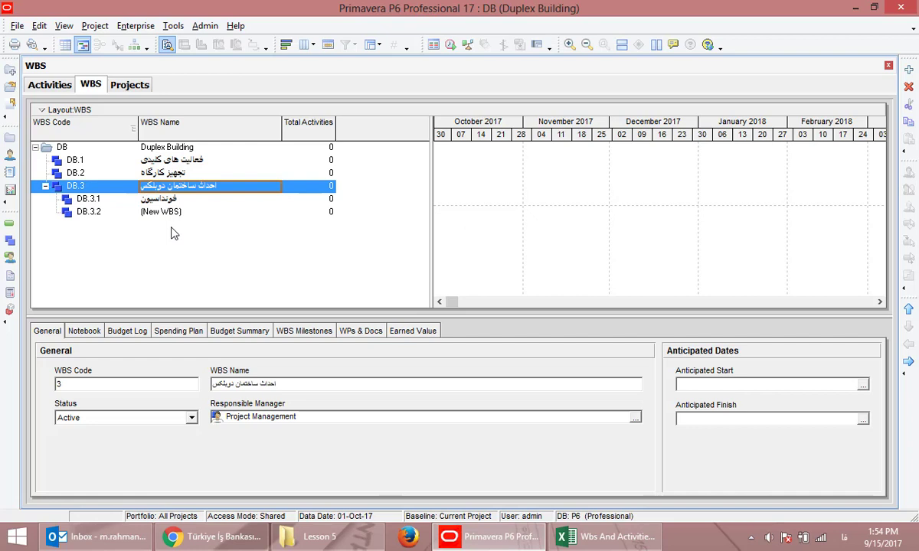
- Name the new WBS element DB.3.2 اسکت طبقه اول using the copied text
double_click(186, 213)
key("ctrl+v")
key("Return")
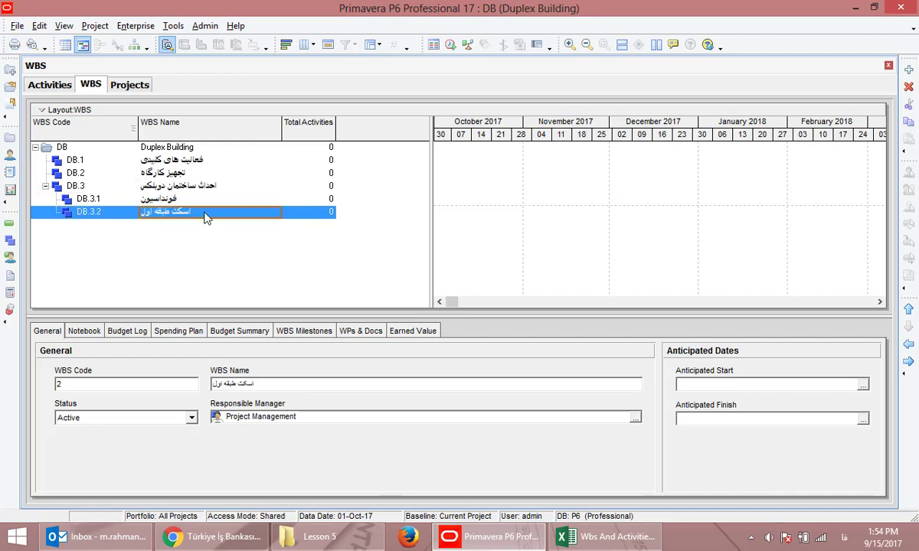
double_click(211, 214)
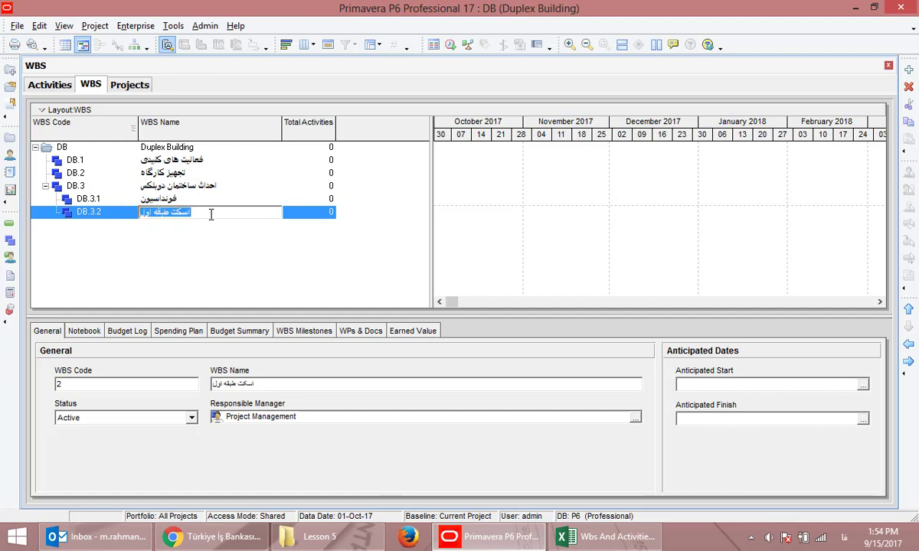
left_click(172, 198)
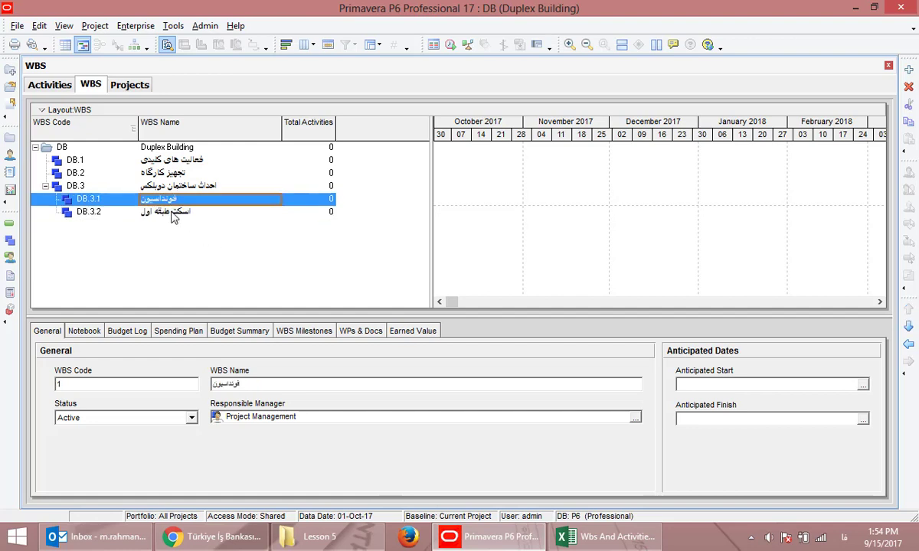
left_click(172, 214)
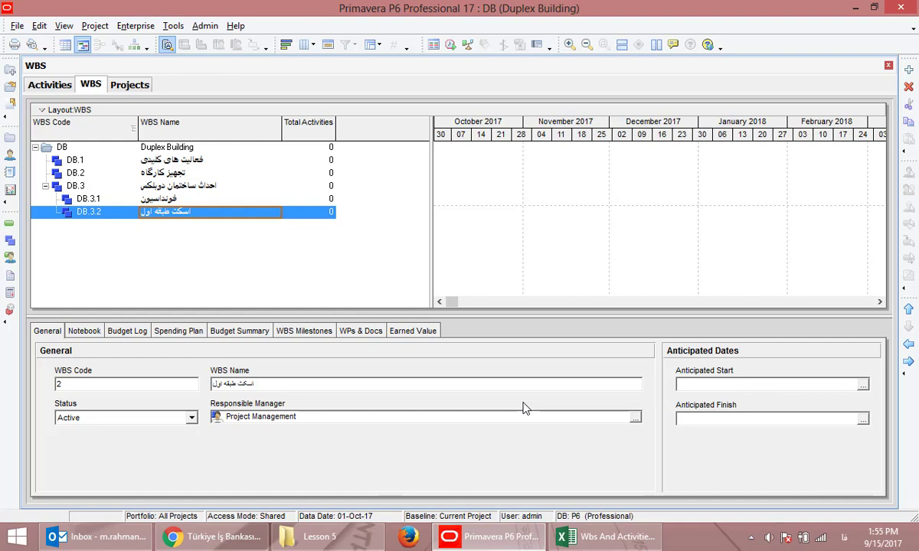
left_click(754, 542)
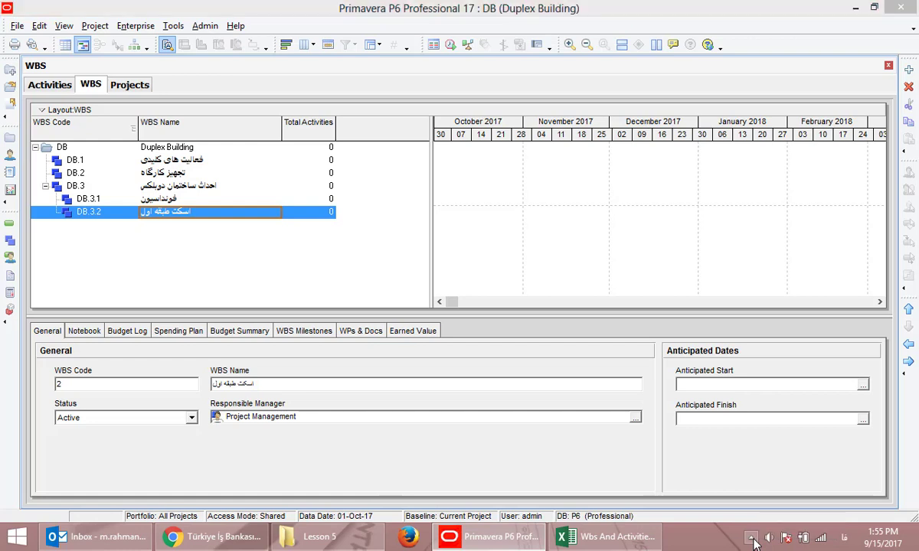
left_click(687, 506)
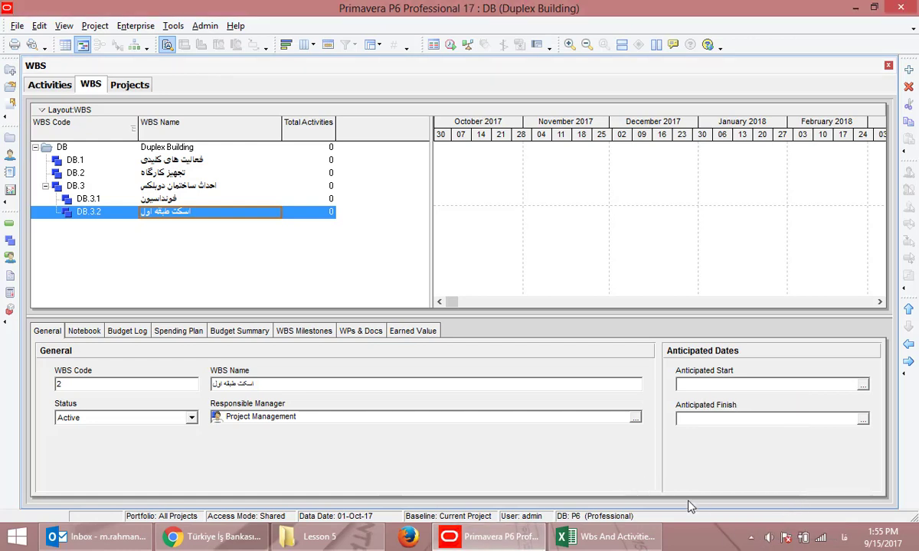
left_click(751, 537)
right_click(750, 464)
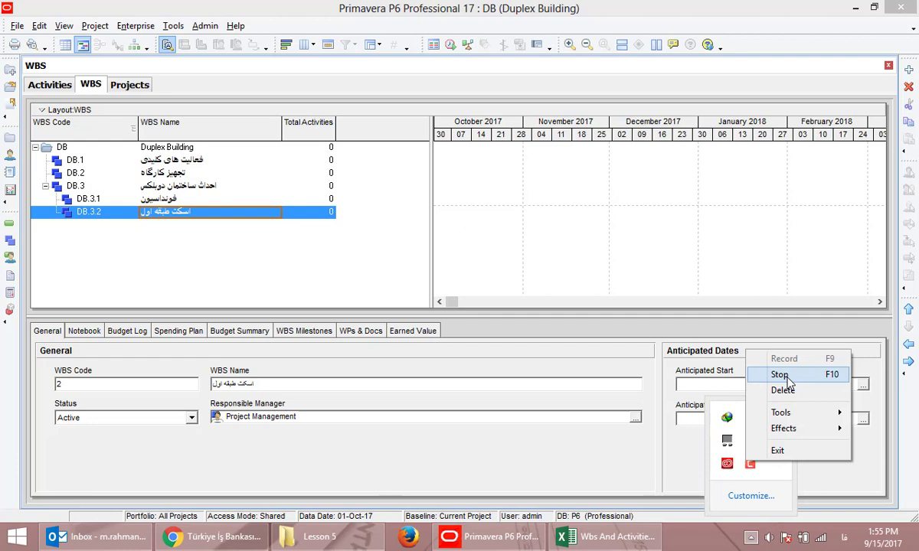
left_click(749, 464)
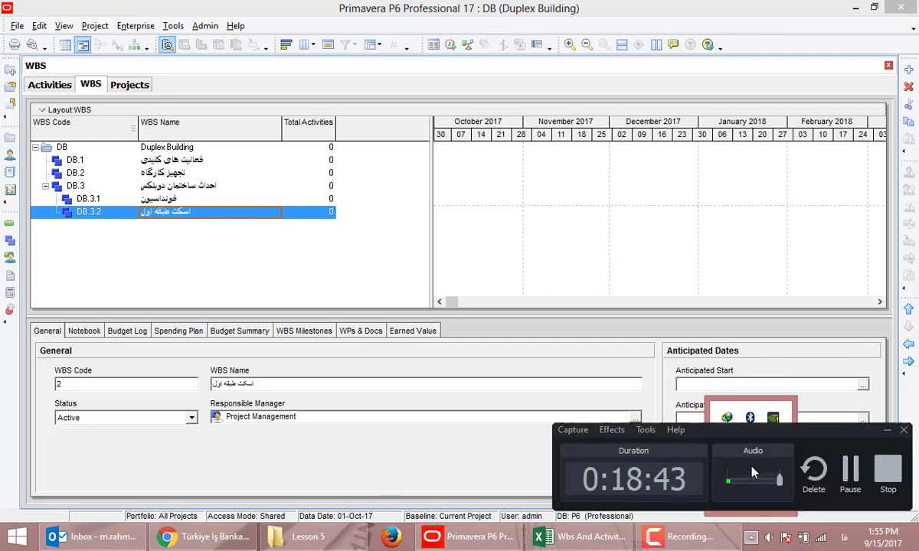
left_click(850, 476)
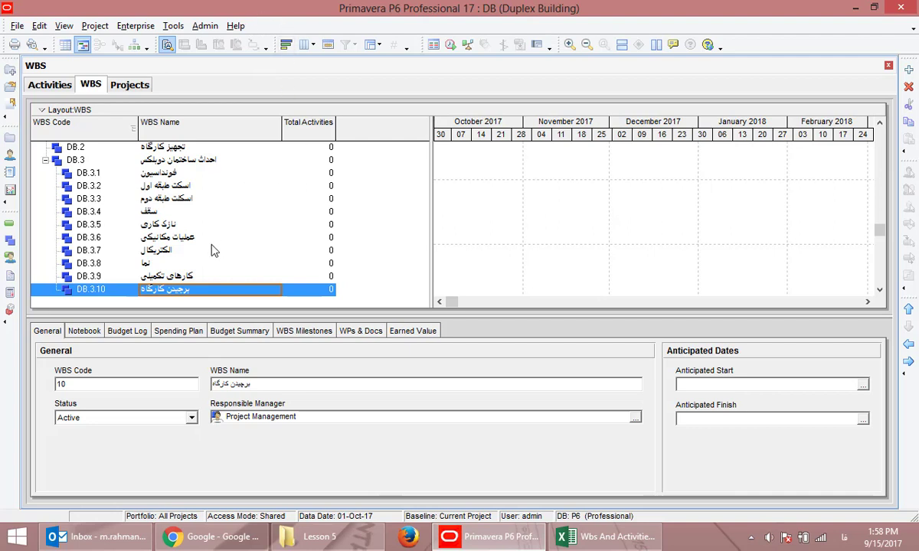
- Compare the DB.3 elements from فونداسیون to سقف with the WBS column of the Excel workbook
scroll(157, 233, "up", 1)
left_click(170, 199)
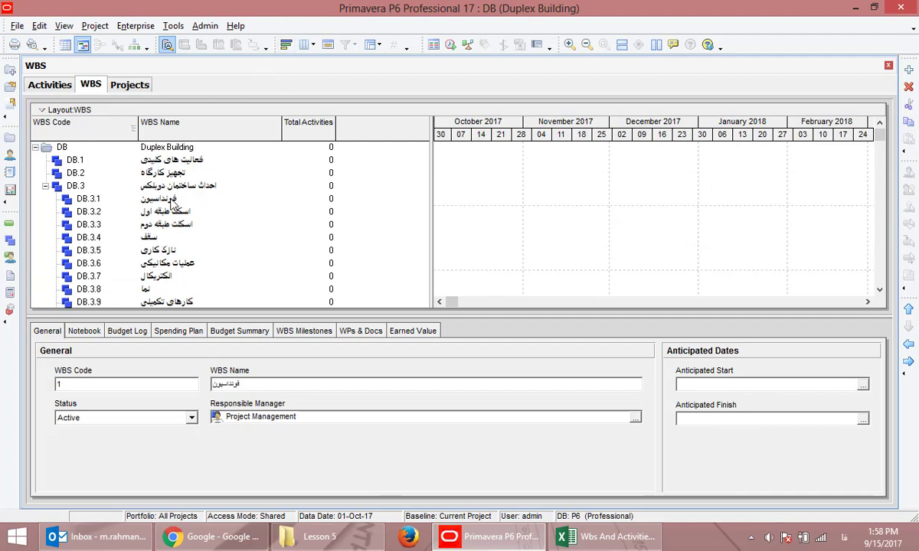
key("alt+Tab")
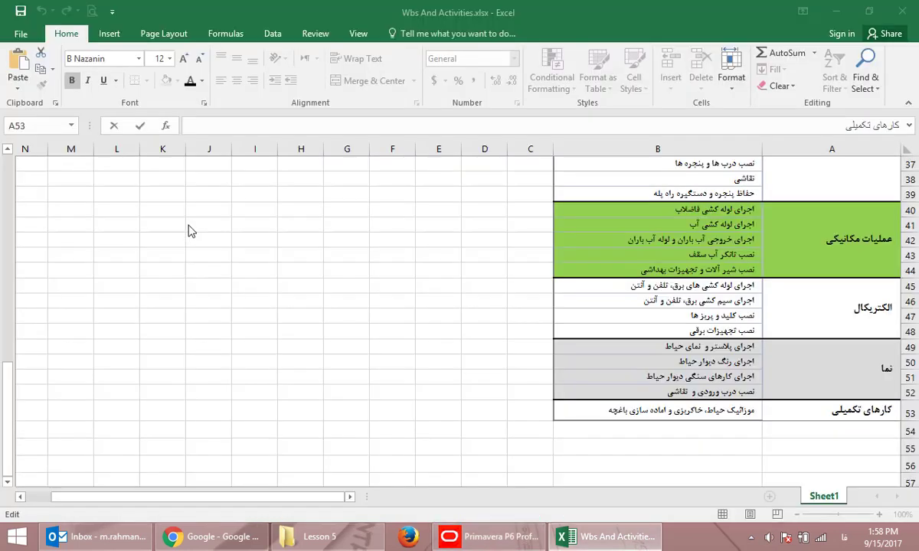
scroll(511, 164, "up", 5)
left_click(665, 299)
scroll(665, 299, "up", 6)
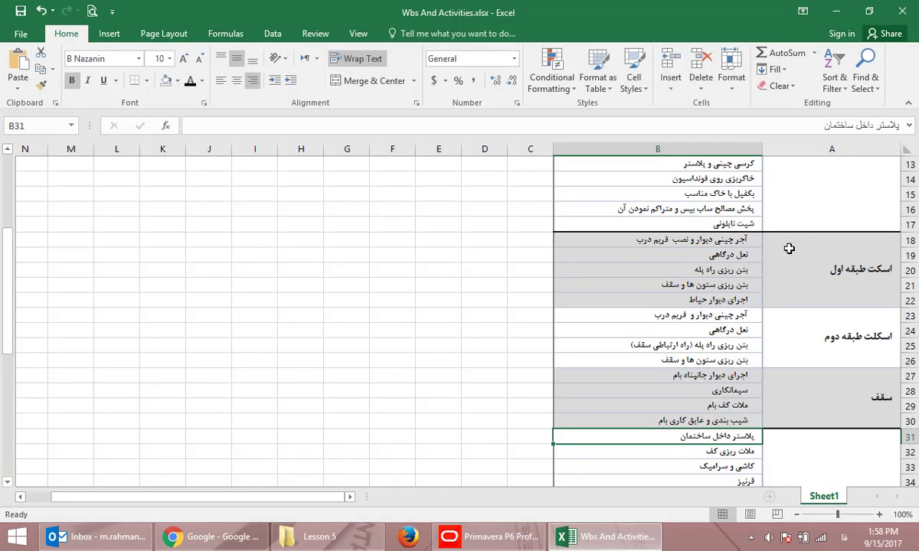
left_click(762, 243)
key("alt+Tab")
key("Down")
key("Down")
key("Down")
key("alt+Tab")
key("Down")
key("Down")
key("Down")
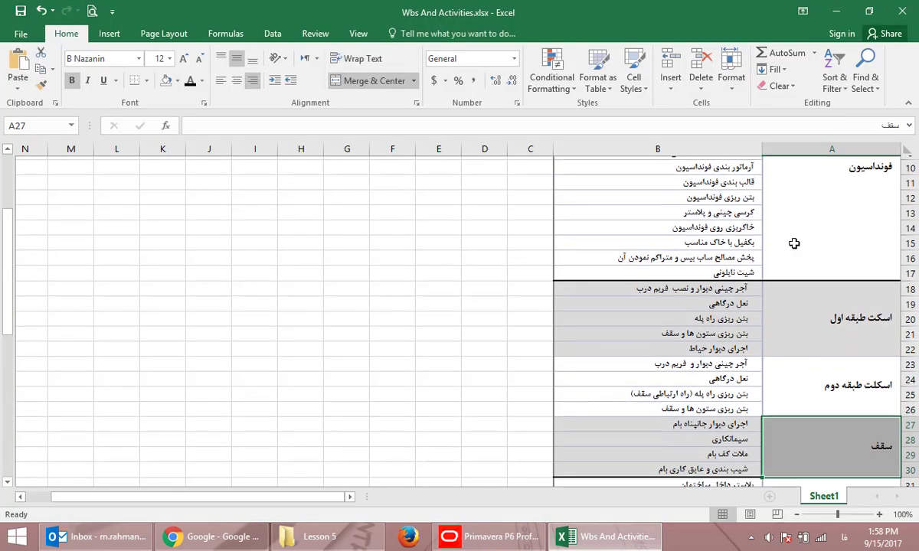
key("Down")
- Compare the DB.3 elements from نازک کاری to کارهای تکمیلی with the Excel workbook, ending on برچیدن کارگاه in Primavera P6
key("alt+Tab")
key("Down")
key("Down")
key("alt+Tab")
key("Down")
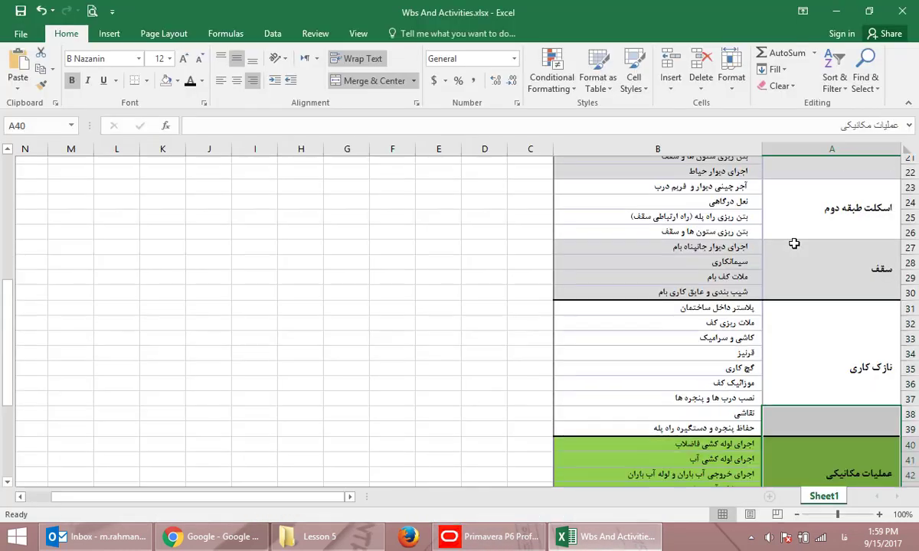
key("Down")
key("alt+Tab")
key("Down")
key("Down")
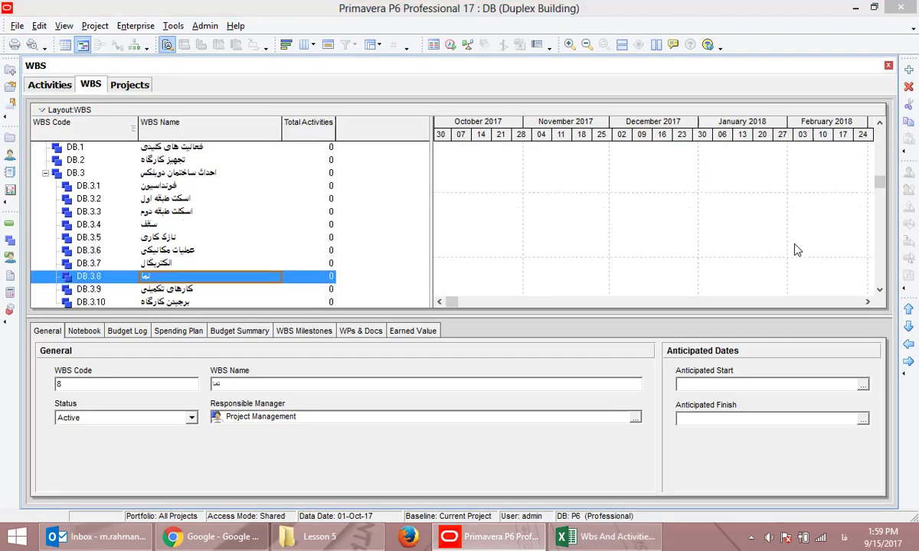
key("Down")
key("alt+Tab")
key("Down")
key("Down")
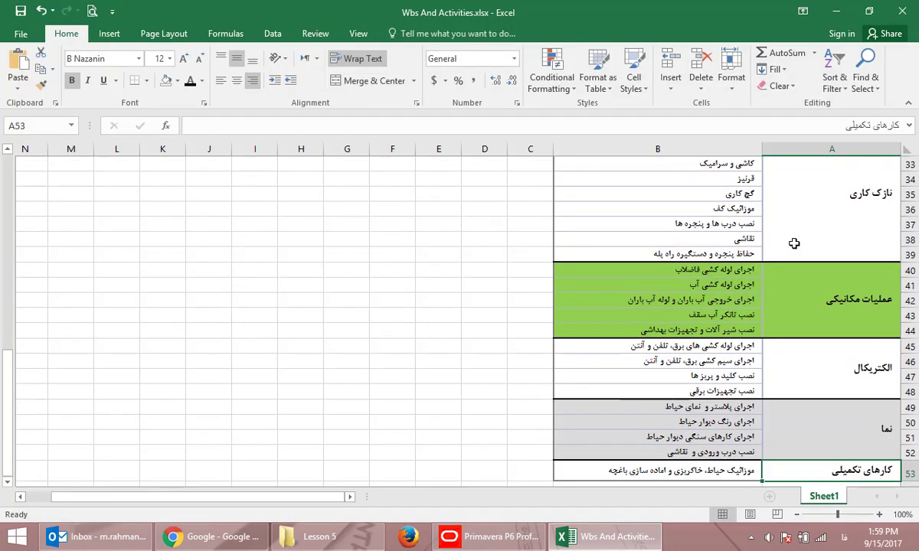
key("alt+Tab")
key("Down")
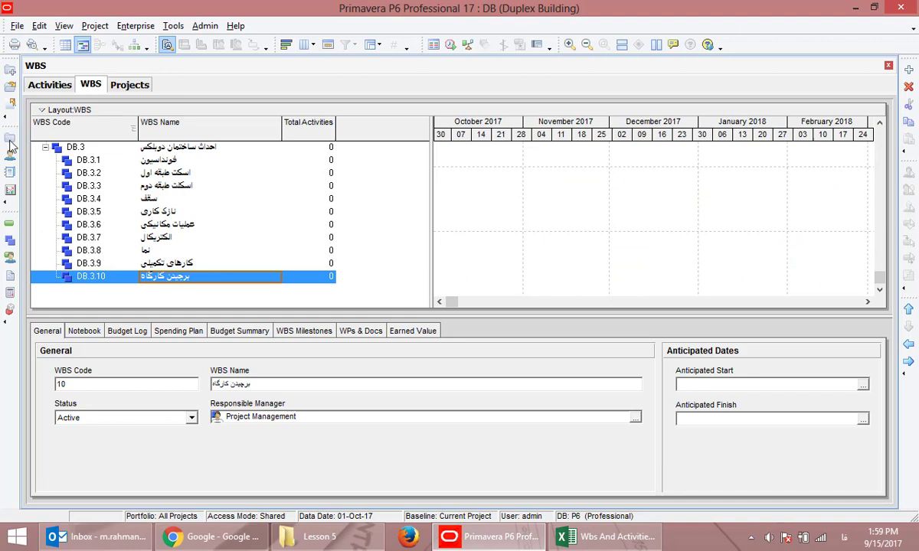
- Outdent برچیدن کارگاه to the same level as DB.3 and collapse the احداث ساختمان دوبلکس branch
scroll(230, 275, "up", 1)
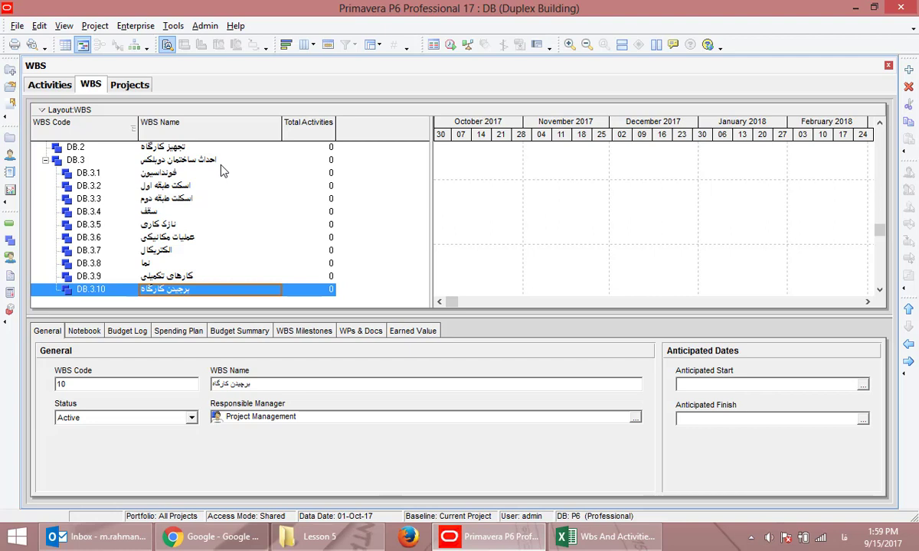
scroll(153, 192, "up", 1)
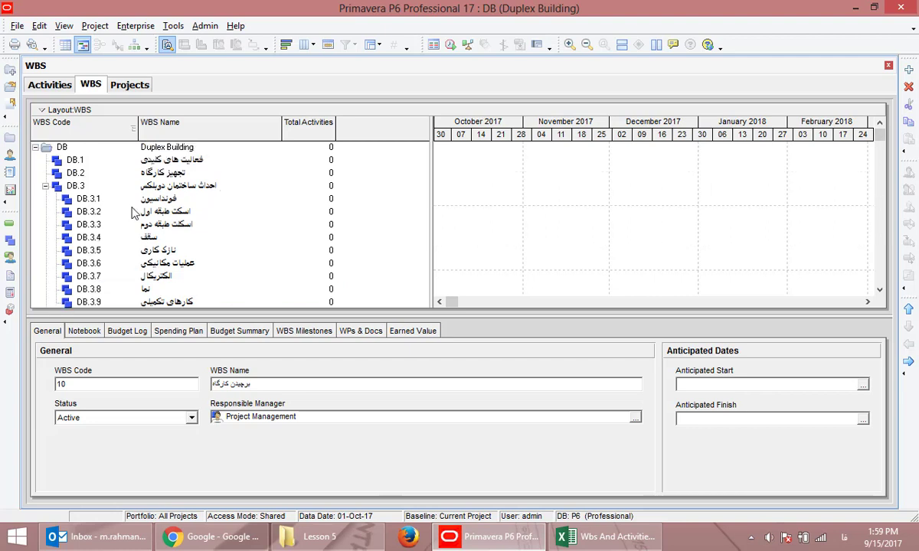
left_click(45, 186)
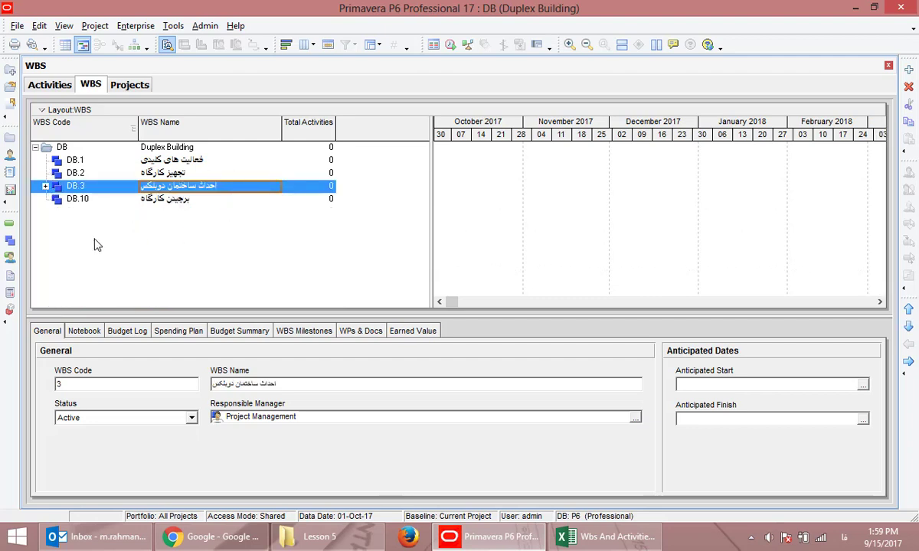
- Check the top-level WBS elements and the elements under احداث ساختمان دوبلکس, leaving that branch collapsed
left_click(76, 171)
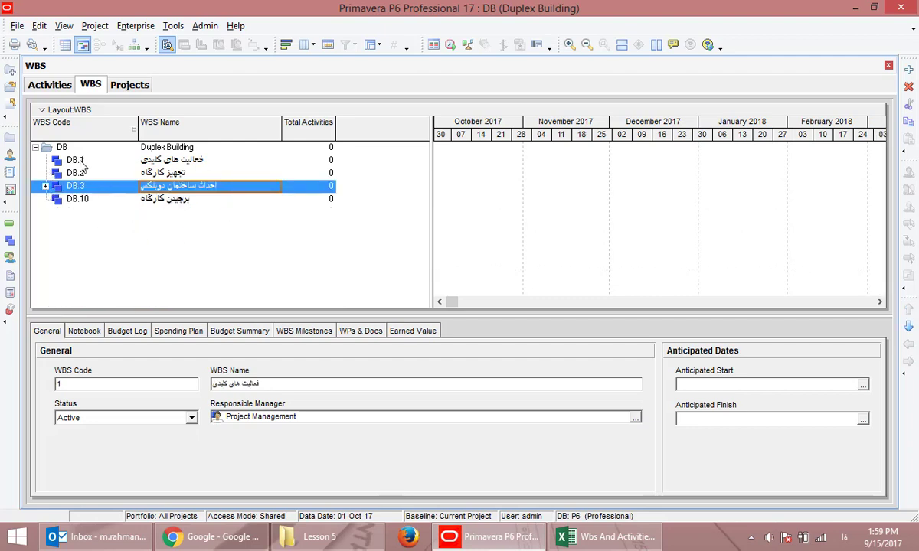
left_click(81, 188)
left_click(80, 198)
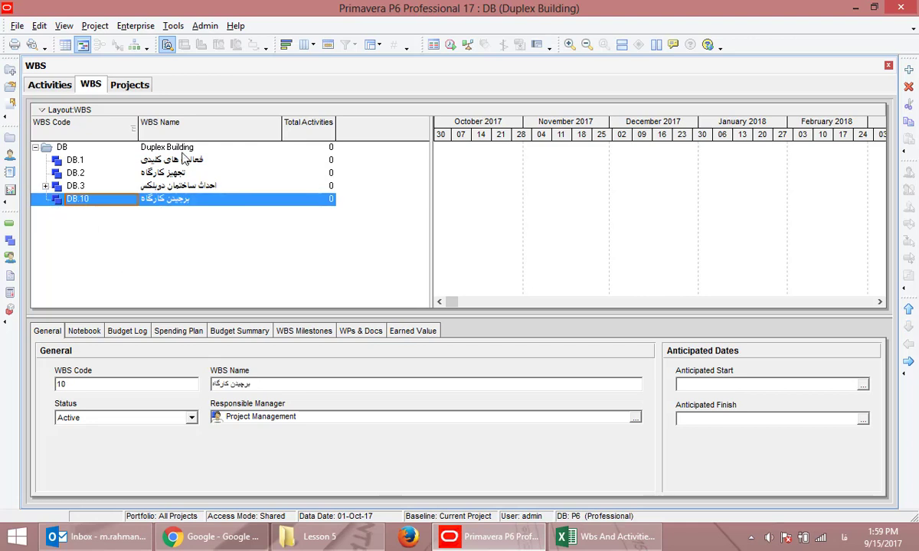
left_click(169, 185)
left_click(45, 186)
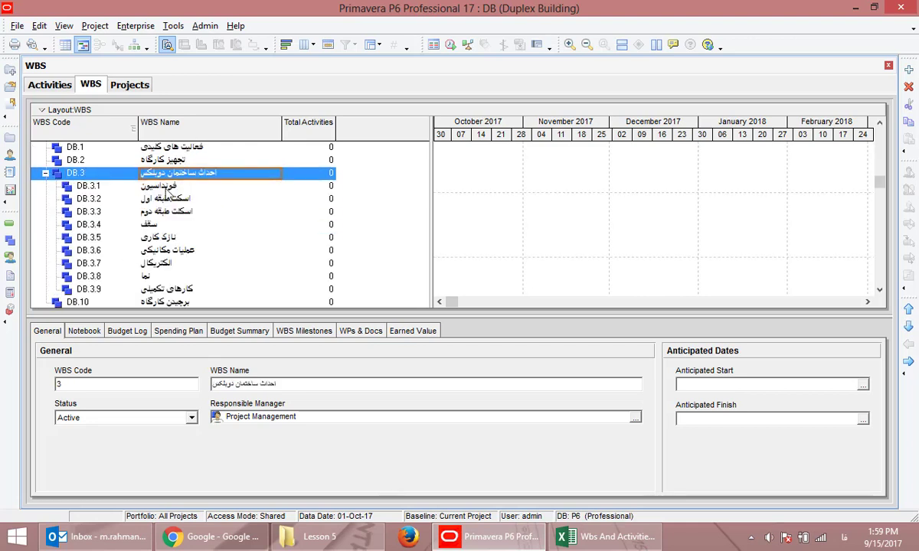
left_click(165, 188)
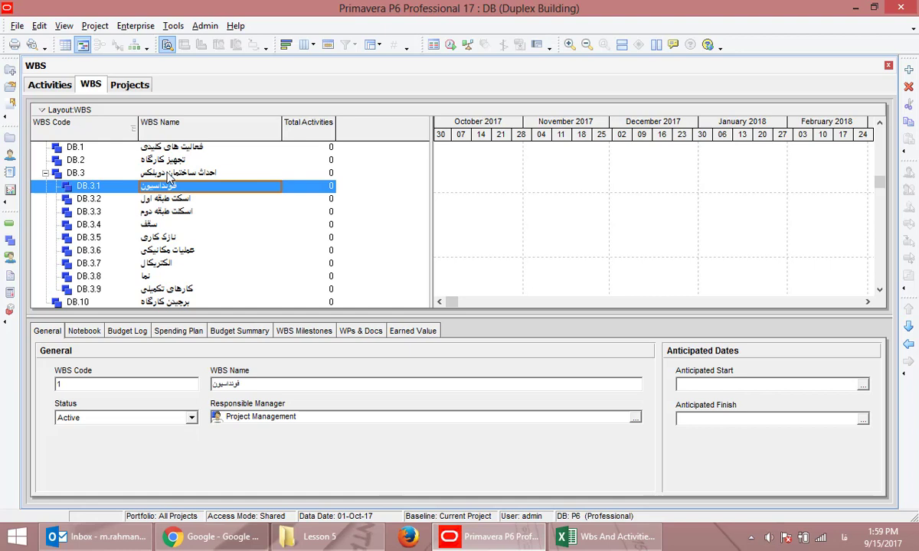
left_click(44, 173)
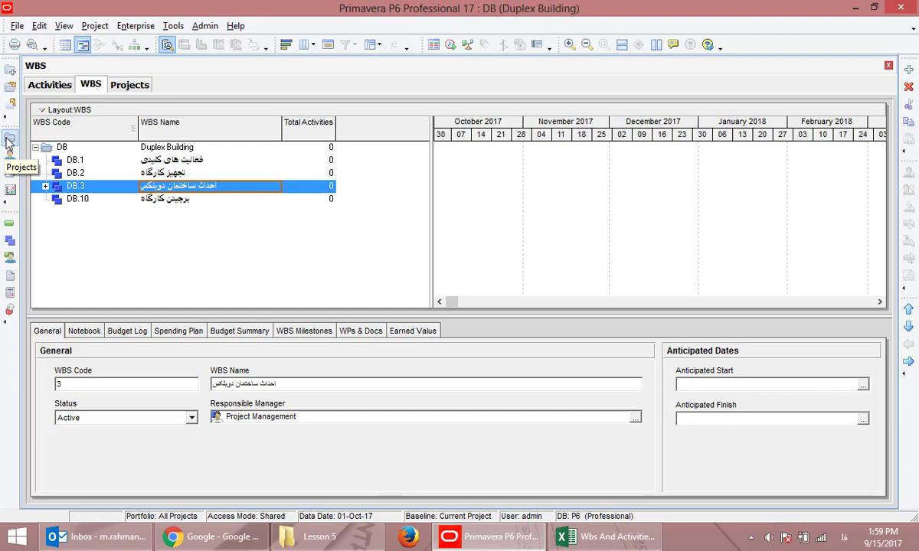
- Show the project's activities and check the WBS bands, collapsing and re-expanding the نما branch
left_click(9, 225)
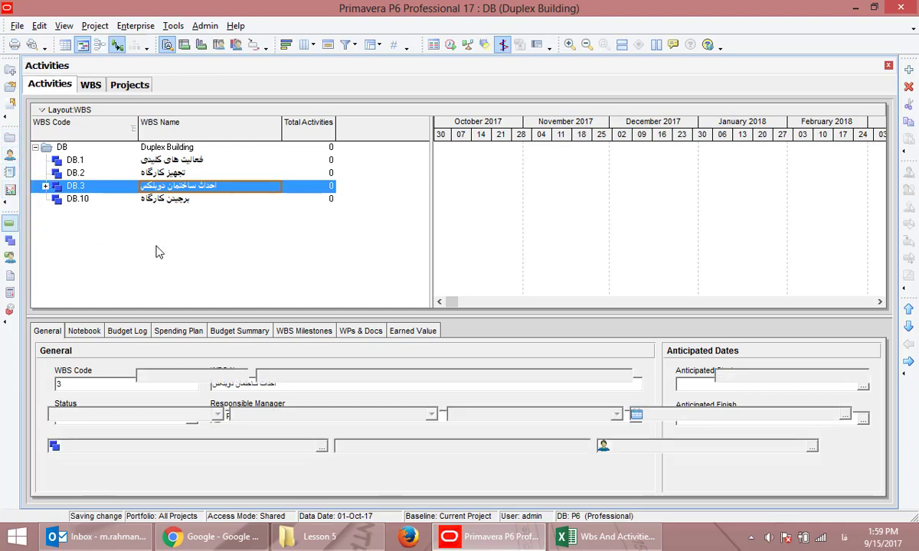
left_click(182, 164)
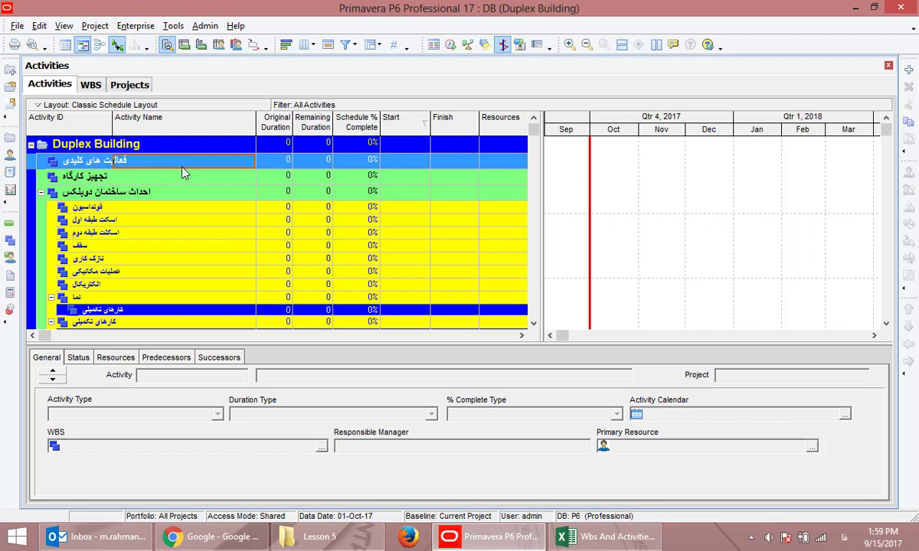
scroll(170, 229, "down", 1)
left_click(51, 281)
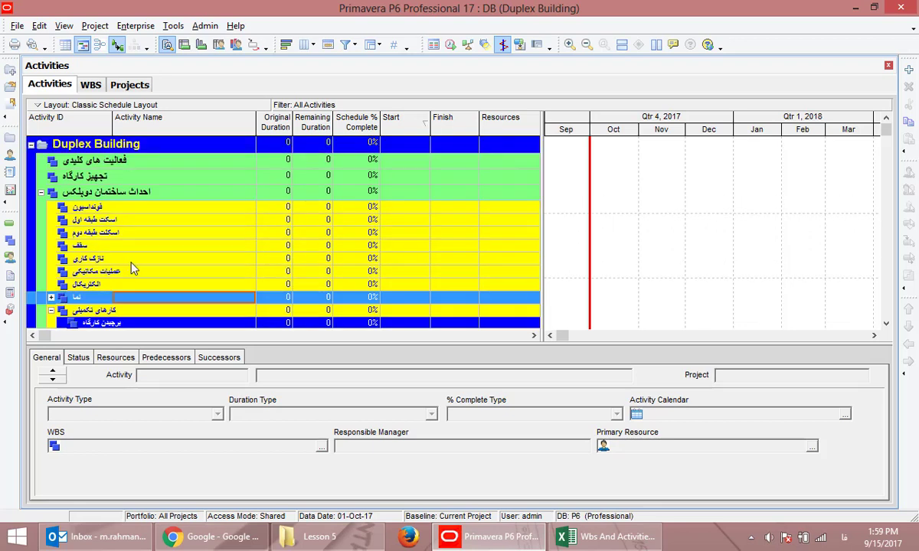
left_click(51, 297)
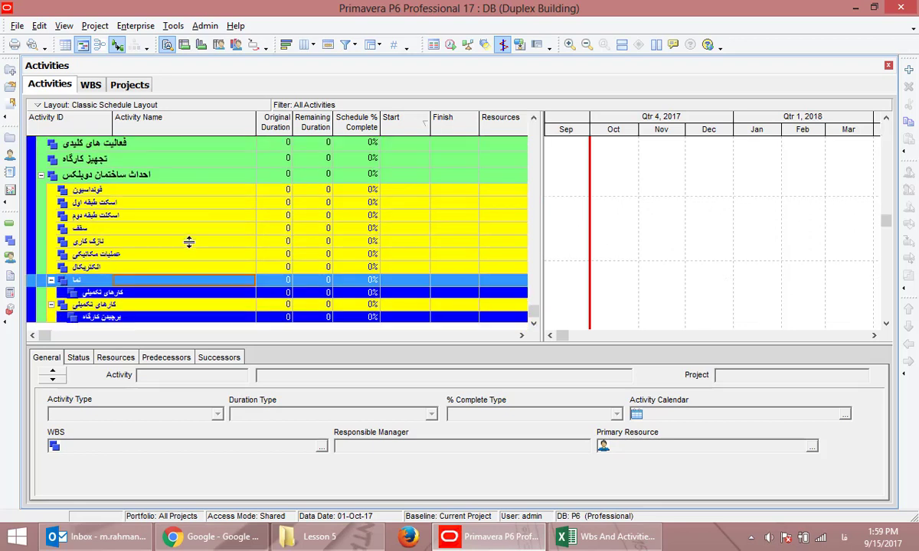
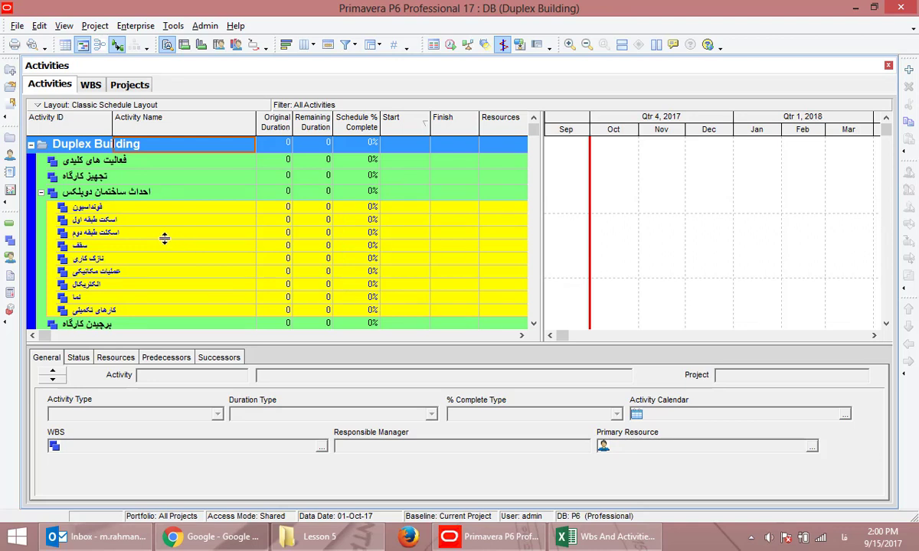
- Examine the WBS bands in the activity table from Duplex Building to فونداسیون
left_click(153, 198)
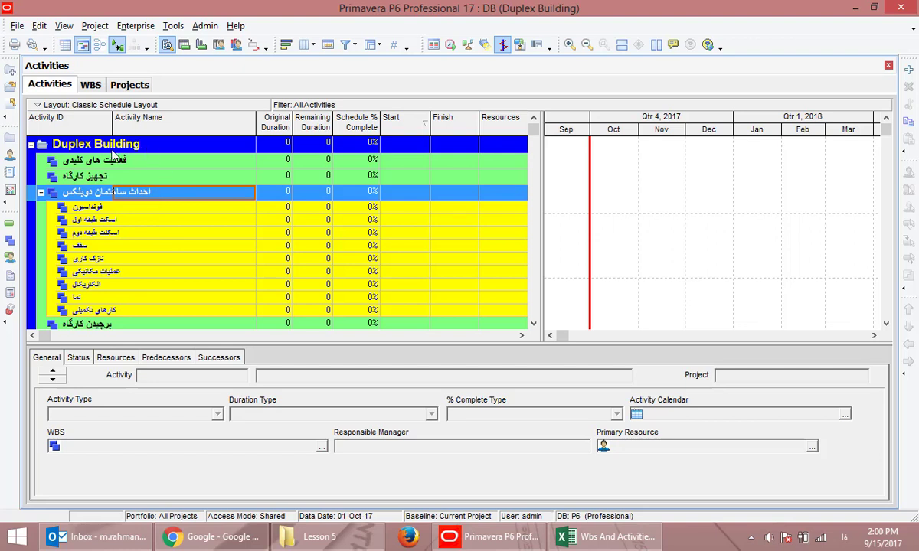
left_click(111, 145)
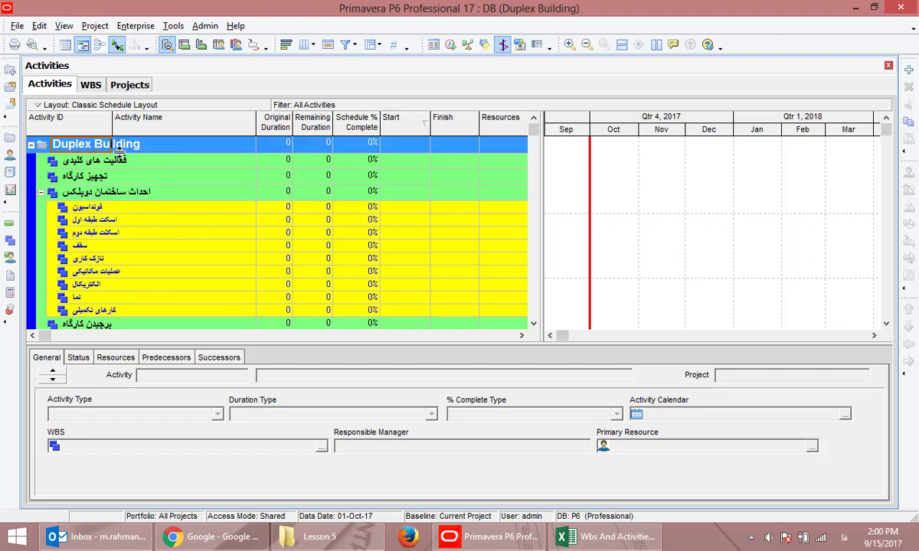
left_click(115, 159)
left_click(112, 181)
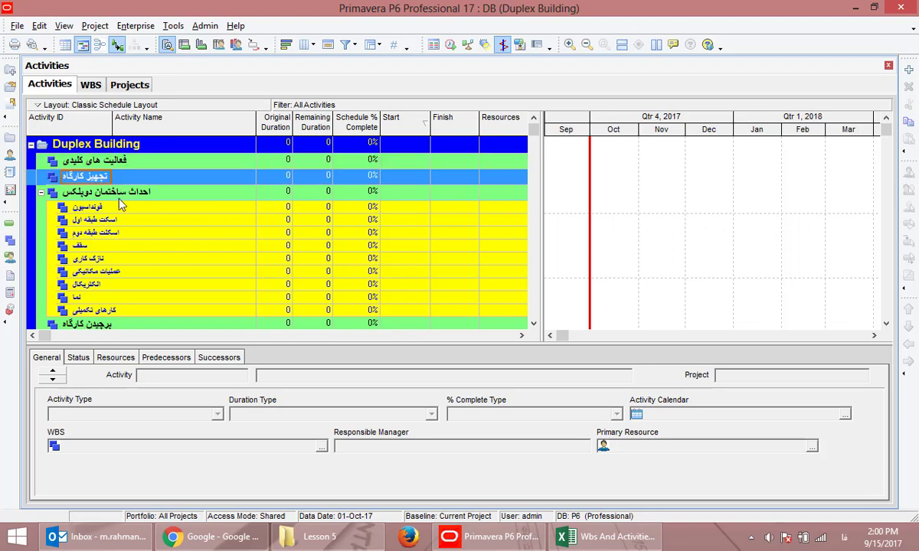
left_click(117, 193)
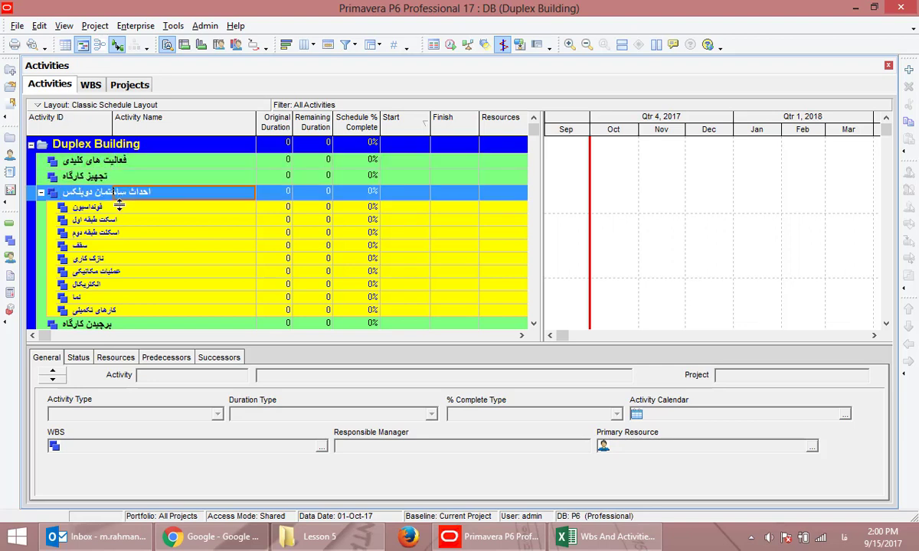
left_click(117, 207)
- Fit the widths of the Start and Finish columns in the activity table to their contents
scroll(165, 222, "down", 1)
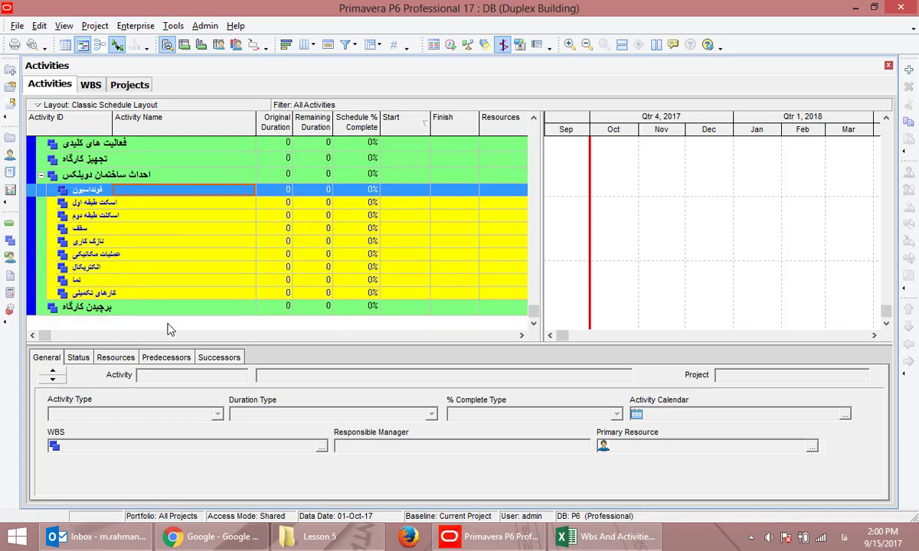
double_click(430, 123)
double_click(457, 121)
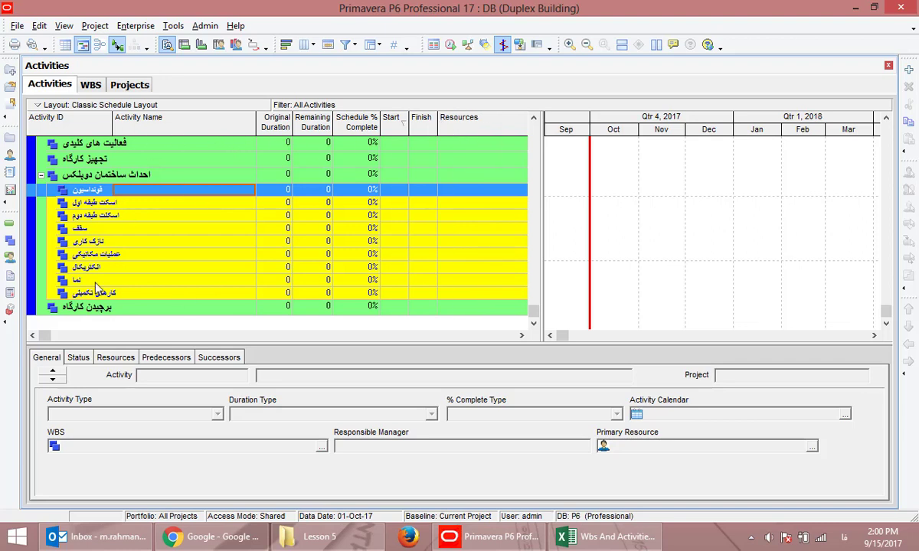
right_click(190, 184)
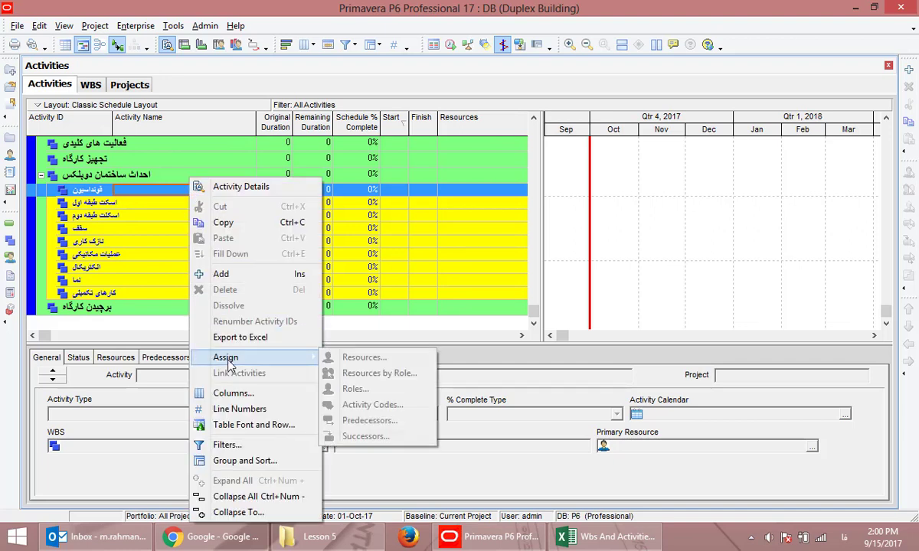
left_click(249, 426)
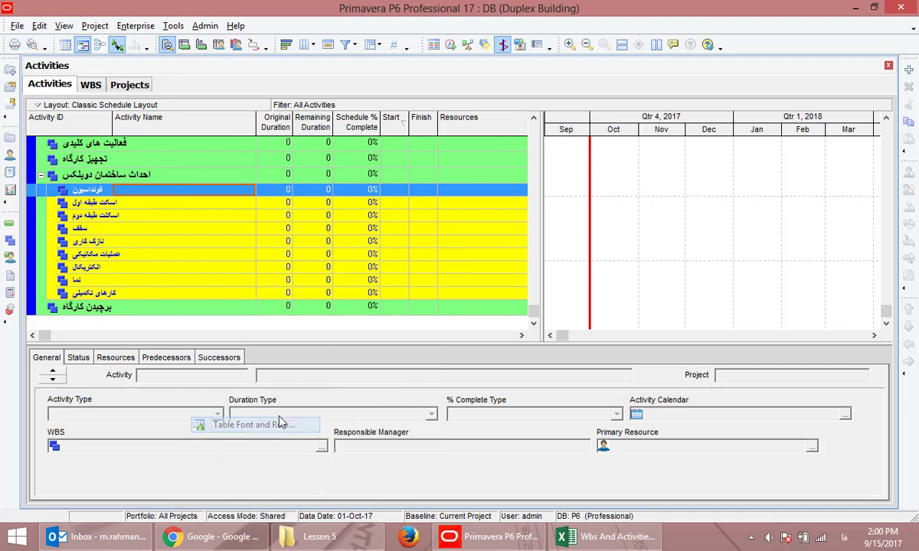
left_click_drag(509, 141, 415, 122)
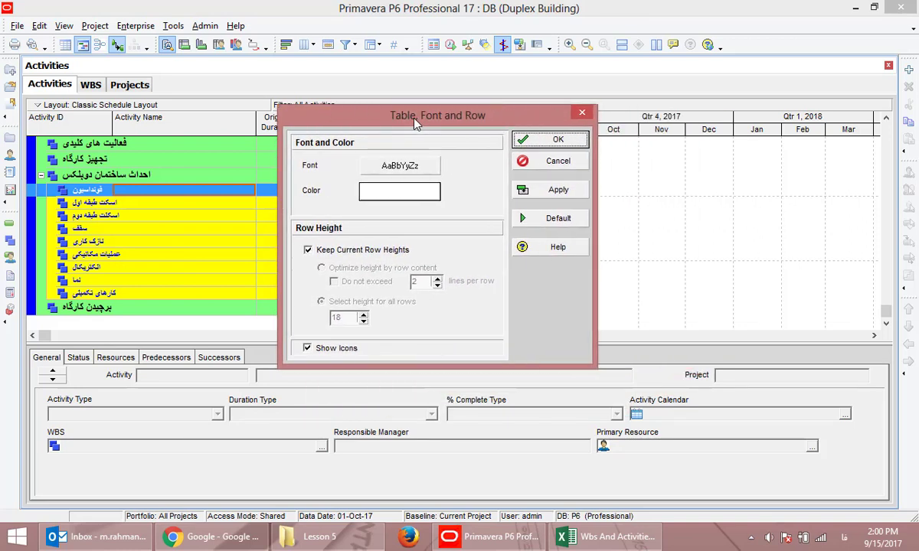
left_click(400, 166)
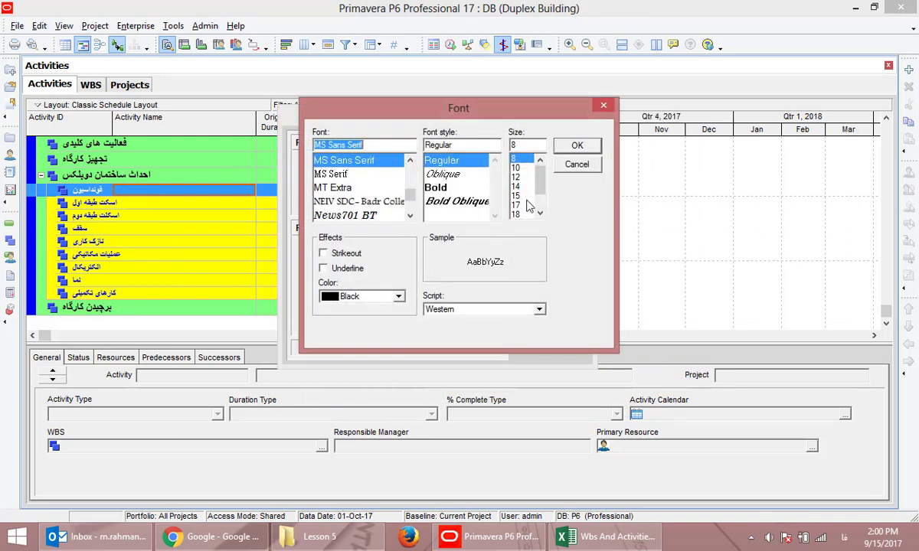
left_click(574, 171)
left_click(557, 162)
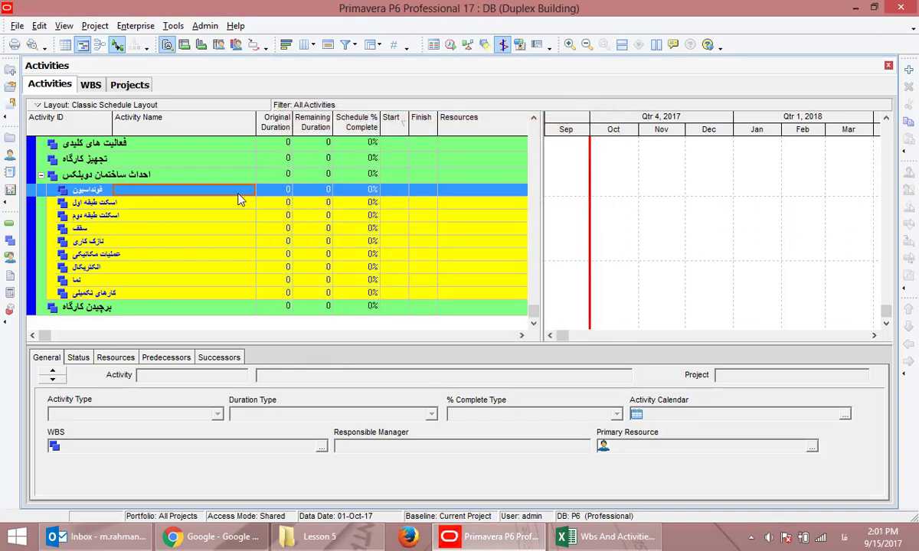
right_click(229, 184)
left_click(287, 460)
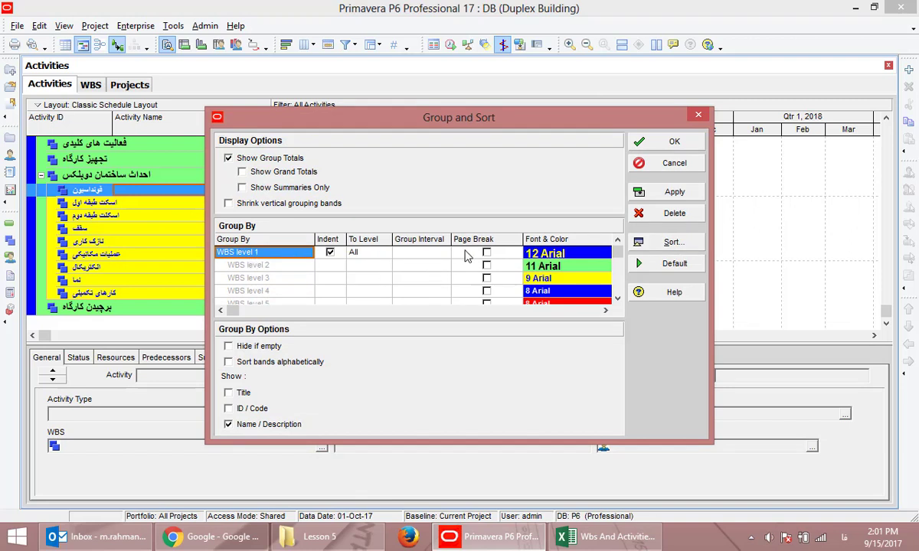
left_click_drag(366, 119, 449, 50)
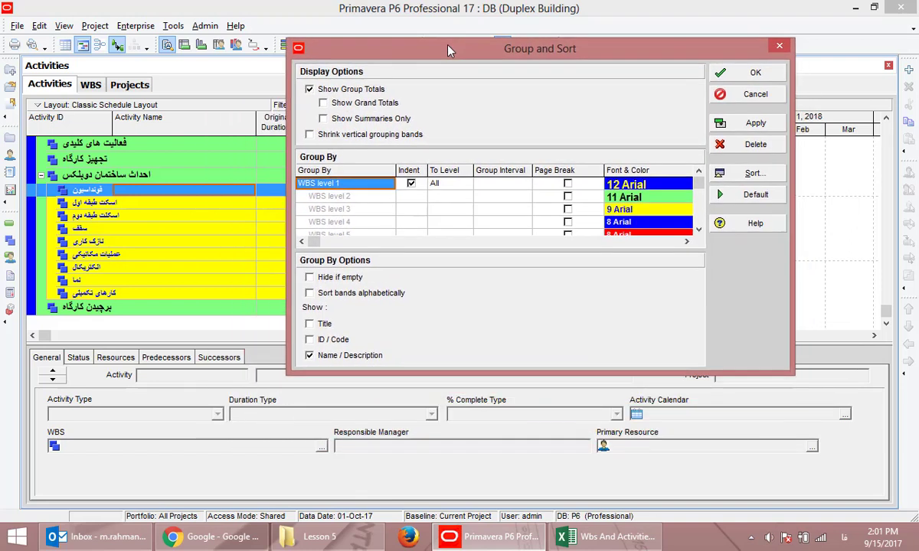
left_click(653, 200)
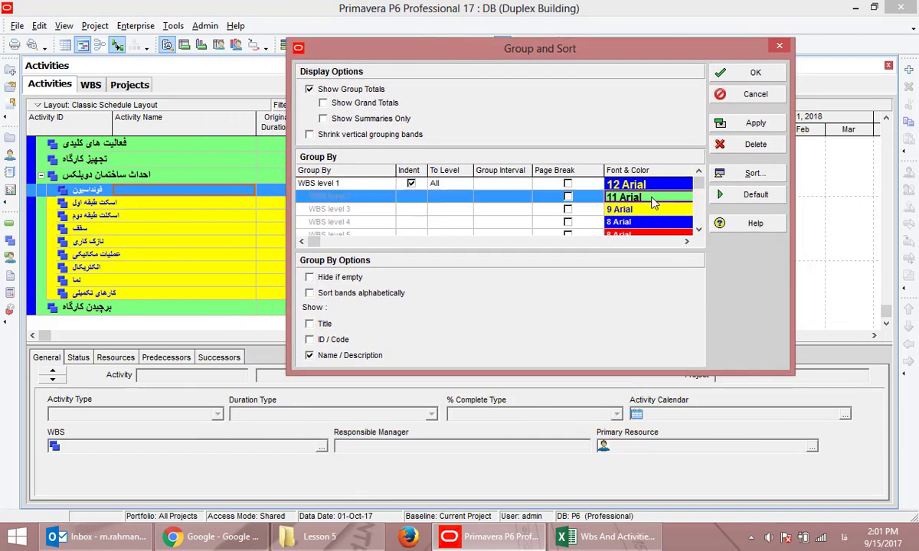
left_click(349, 185)
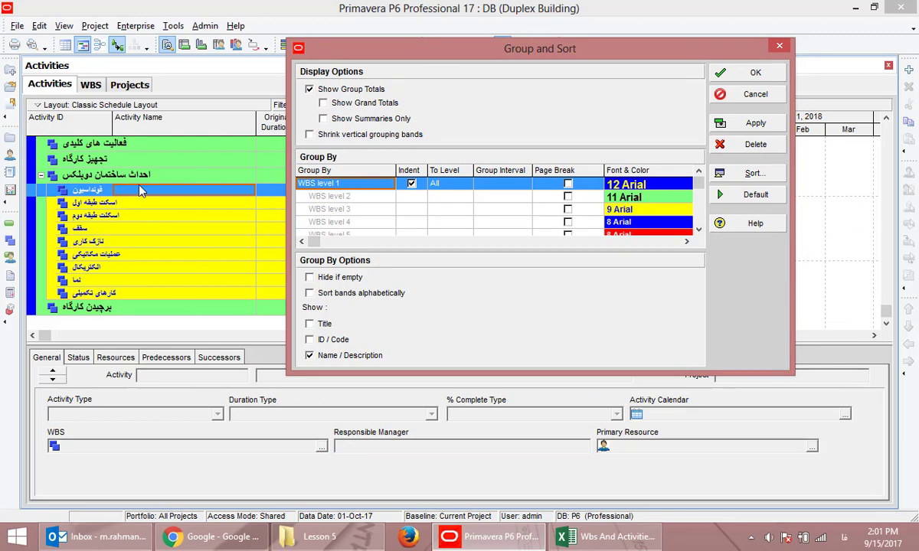
left_click(740, 95)
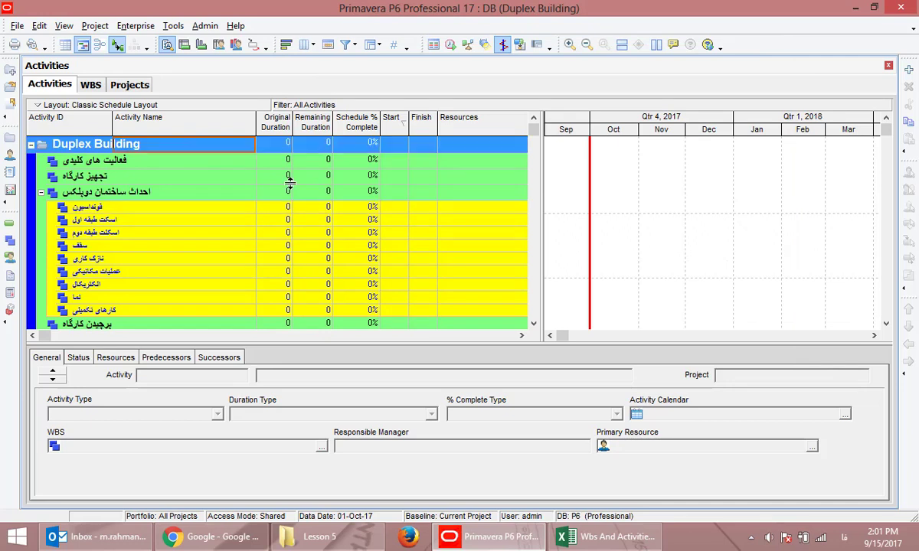
- In the Group and Sort settings, change the WBS level 1 band colour to light red and apply it
right_click(291, 177)
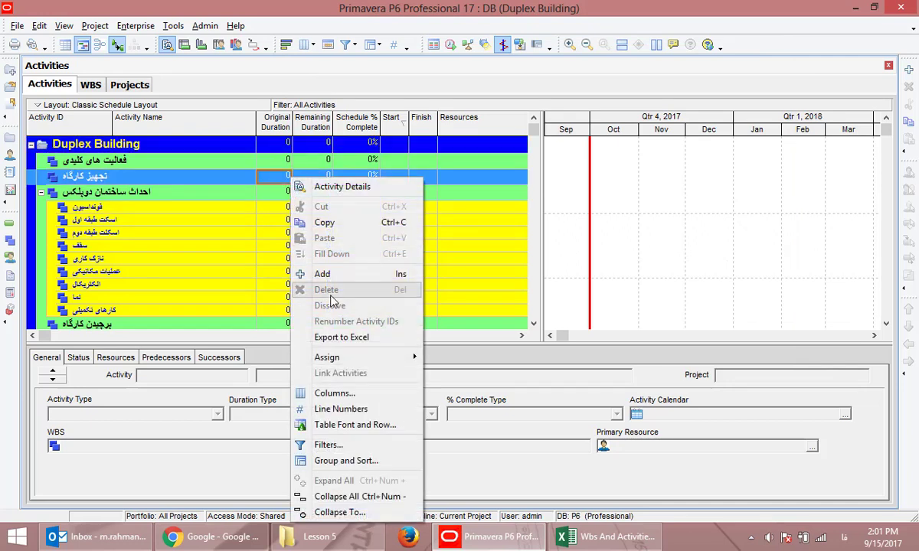
left_click(337, 460)
left_click_drag(545, 125, 597, 125)
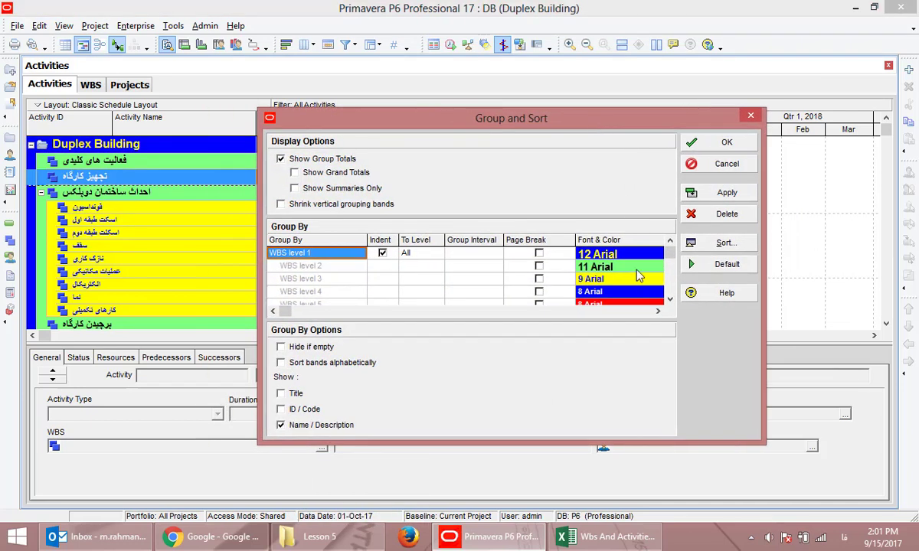
double_click(620, 254)
left_click(617, 340)
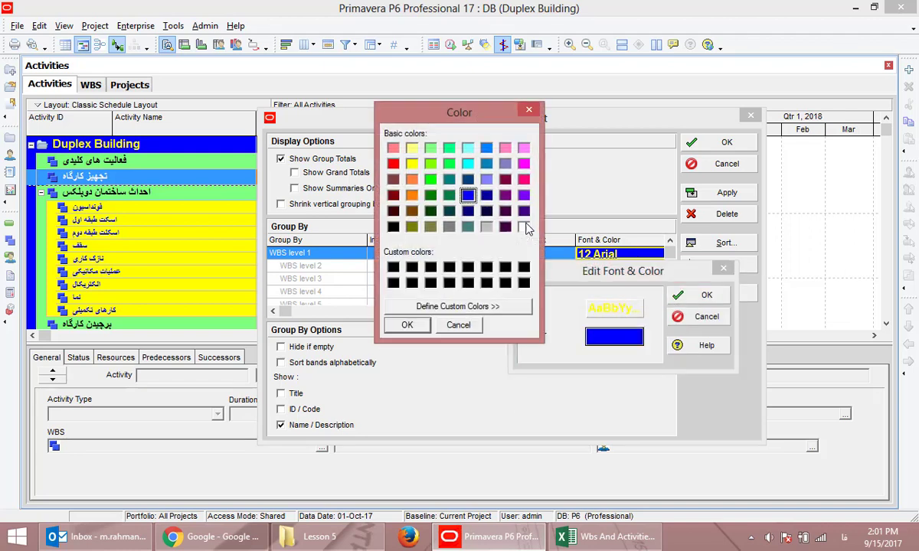
left_click(449, 148)
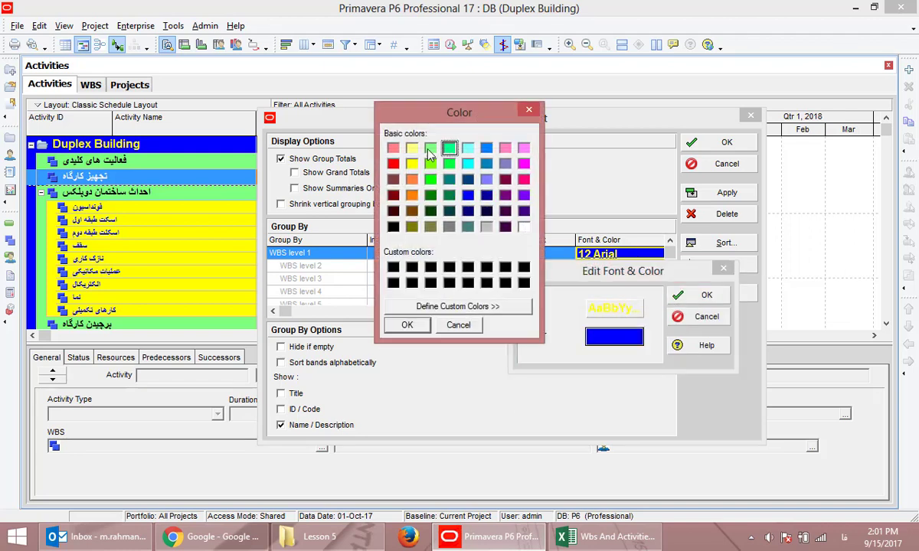
left_click(393, 149)
left_click(406, 325)
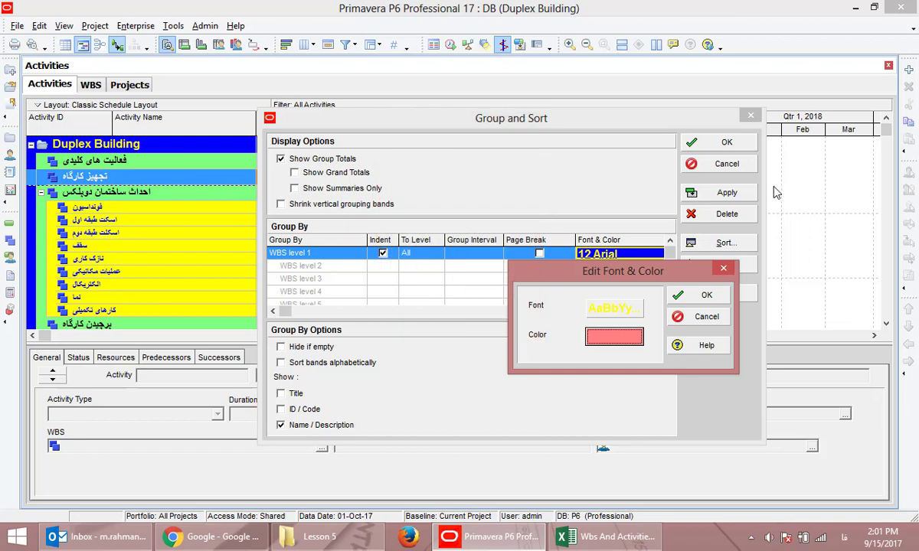
left_click(705, 296)
left_click(716, 196)
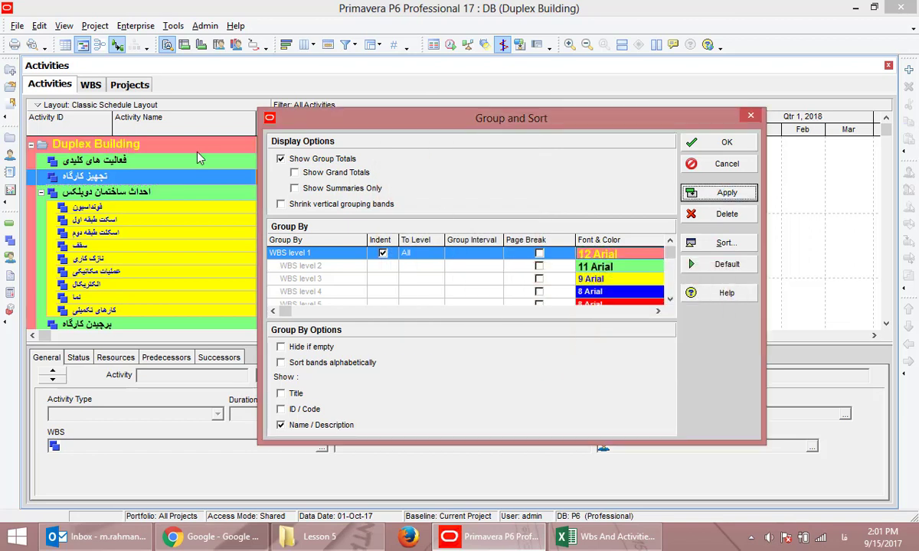
- Choose Calibri as the font for the WBS level 1 band
left_click(589, 253)
left_click(596, 308)
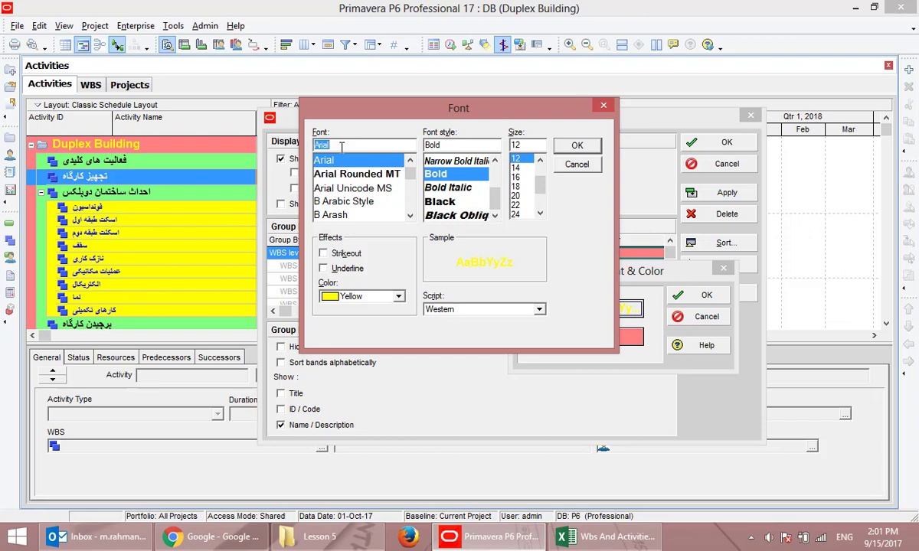
type("t")
key("BackSpace")
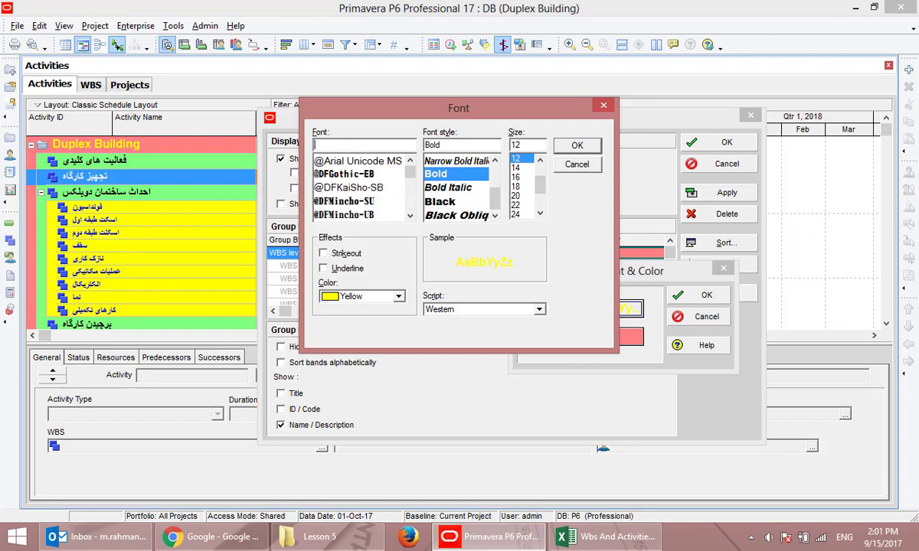
type("ca")
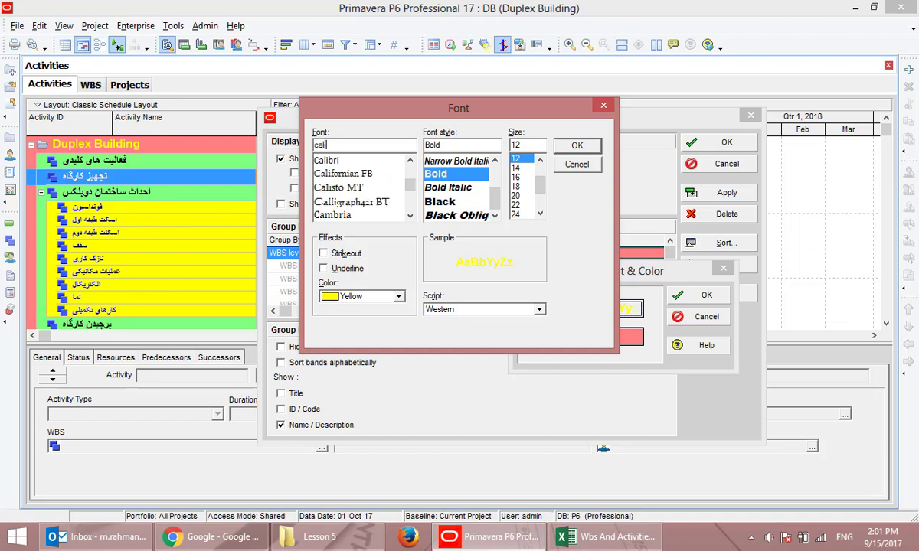
type("li")
left_click(370, 162)
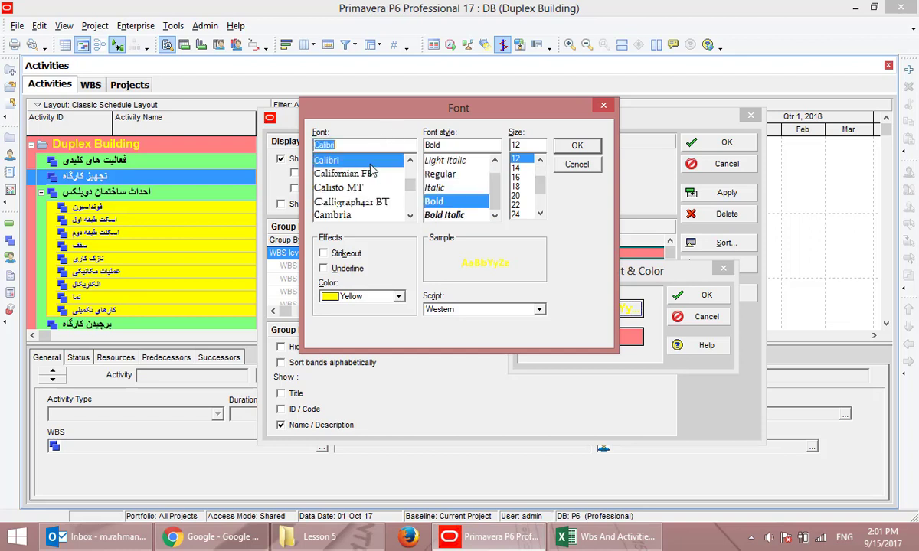
- Confirm Calibri Bold 12 in yellow as the WBS level 1 font and apply it to the activity layout
left_click(577, 147)
left_click(699, 295)
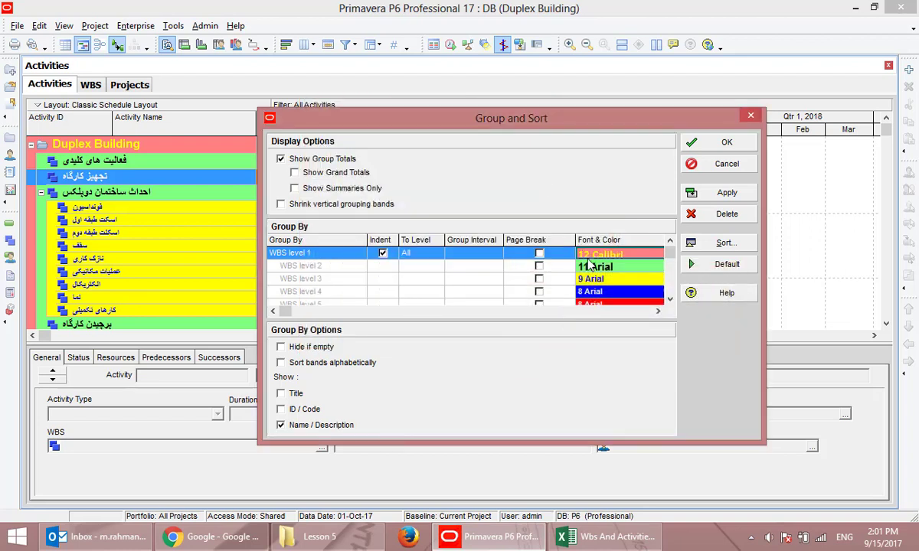
left_click(726, 193)
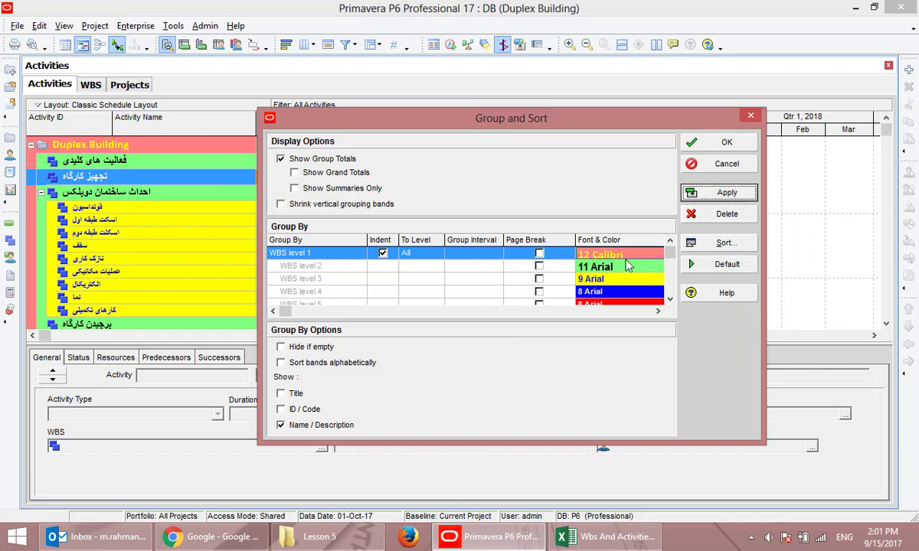
- Change the WBS level 1 font to Tahoma and apply it to the activity layout
double_click(591, 253)
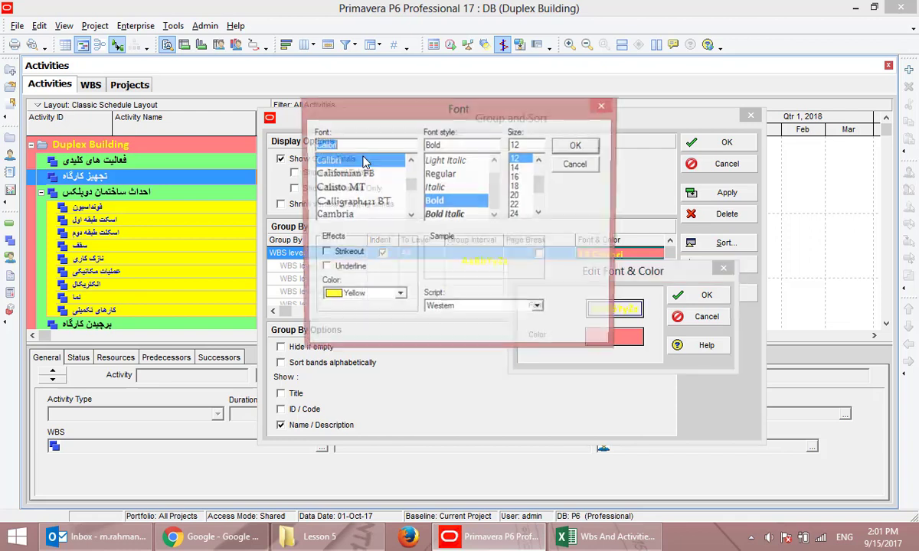
key("BackSpace")
type("tahoma")
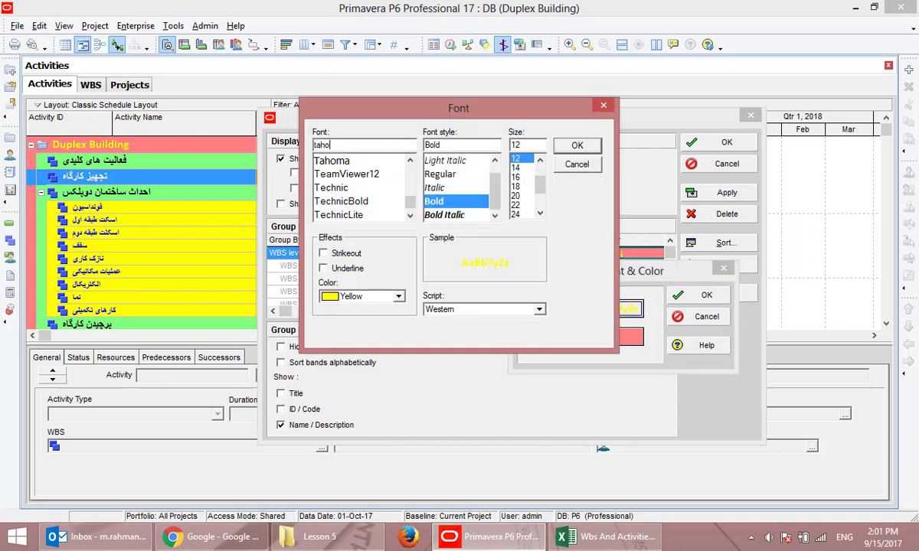
left_click(576, 147)
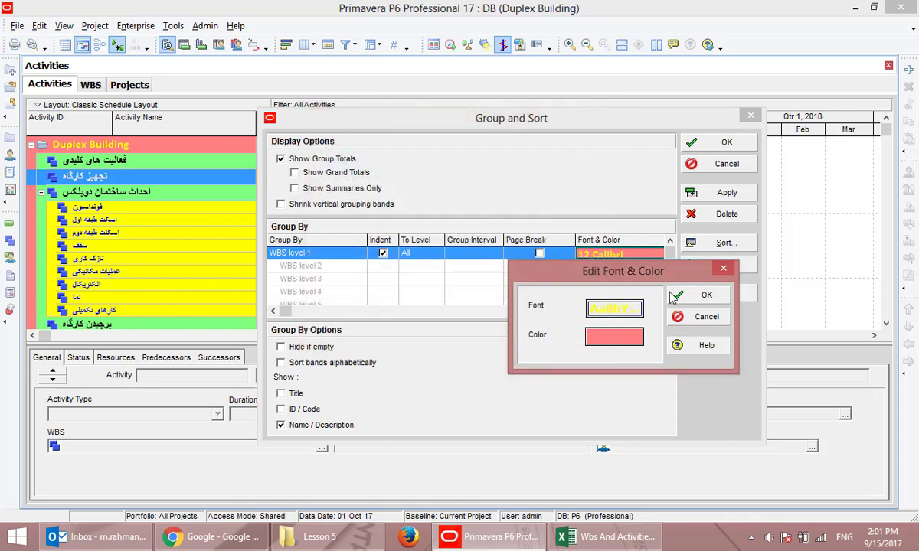
left_click(707, 295)
left_click(733, 193)
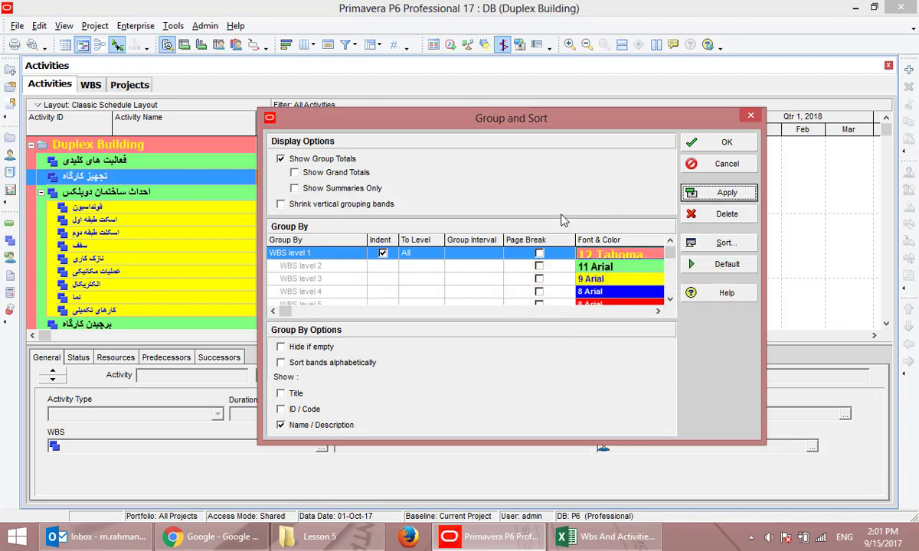
left_click(622, 257)
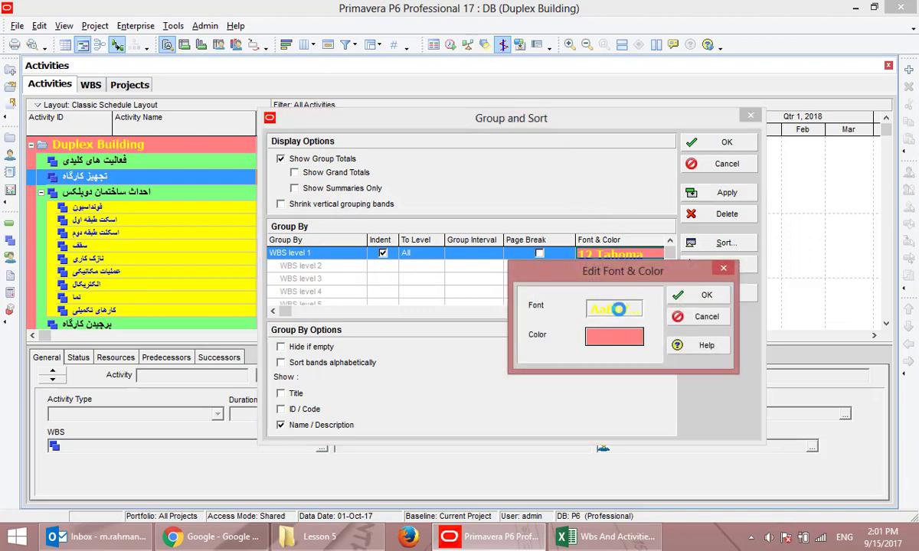
left_click(614, 309)
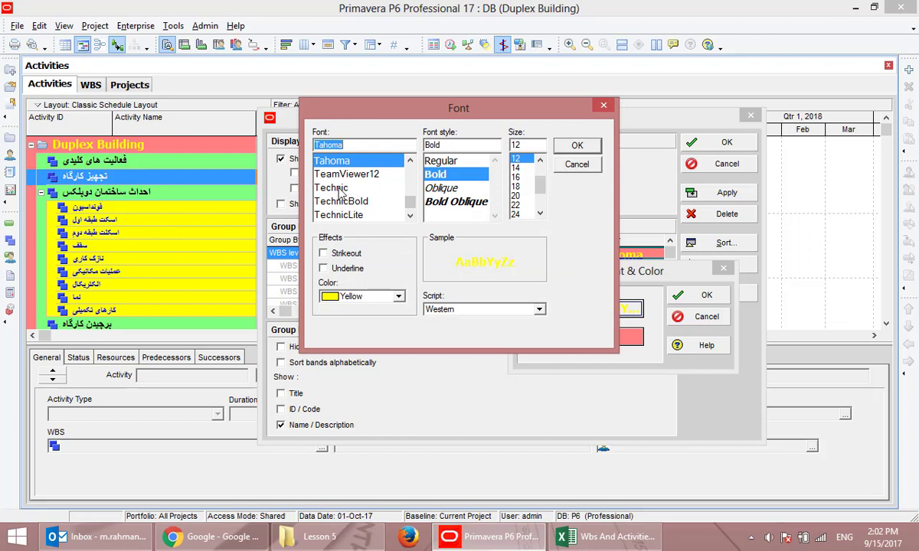
left_click(577, 164)
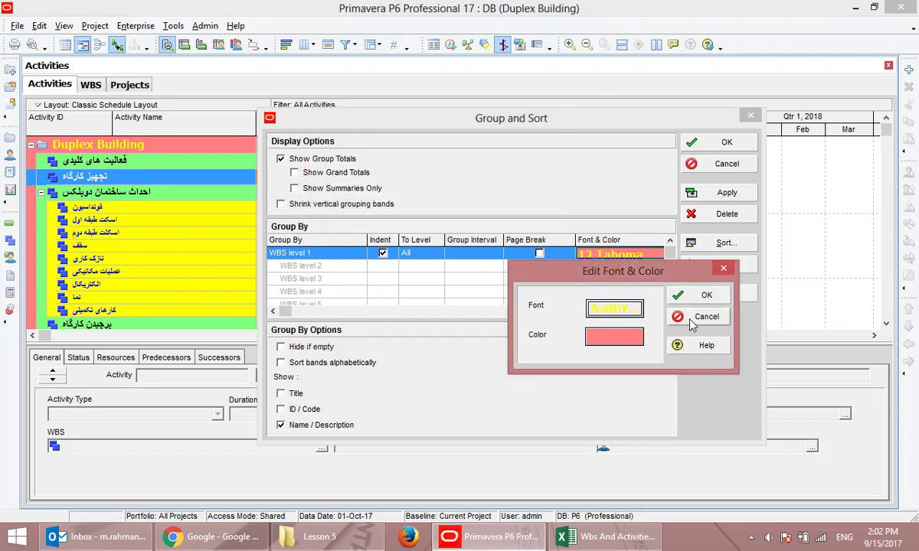
left_click(692, 324)
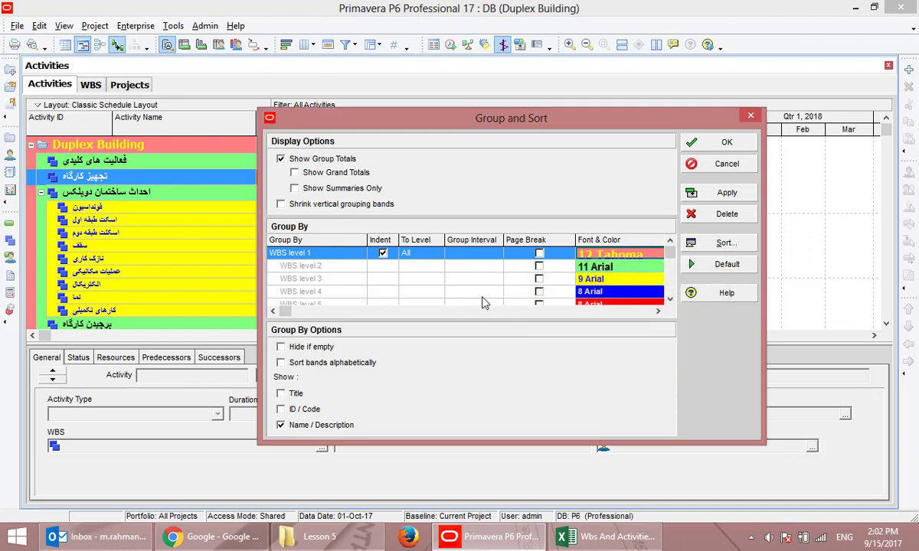
left_click(607, 265)
left_click(604, 266)
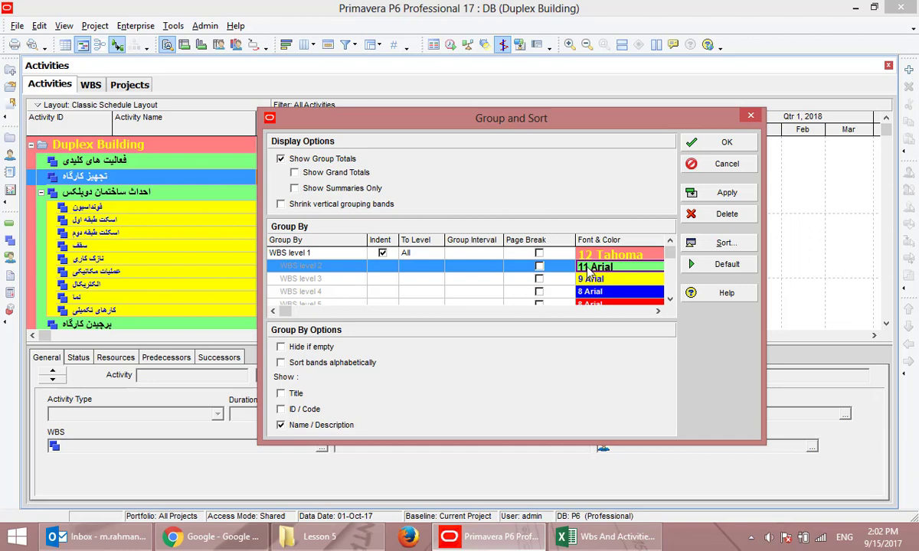
left_click(695, 166)
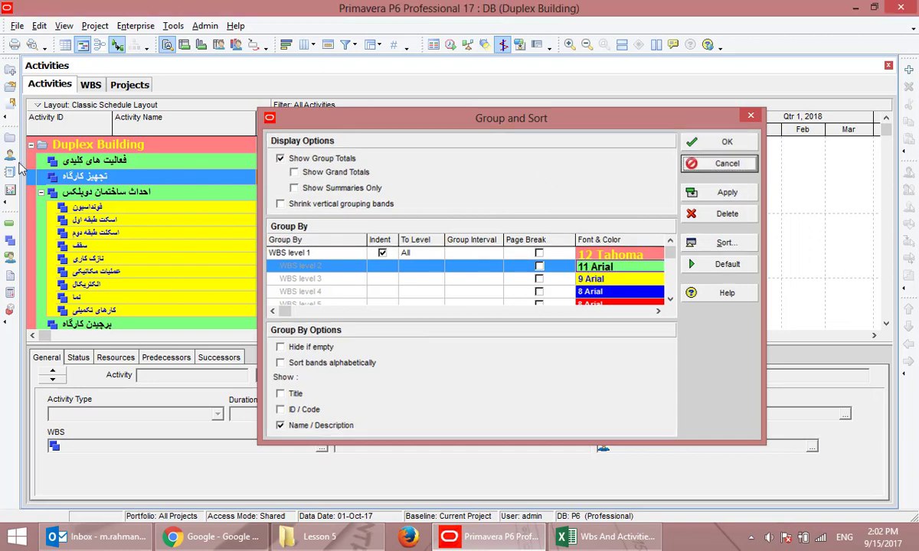
- In the projects list, rename project DB to "احداث ساختمان دوبلکس"
left_click(11, 137)
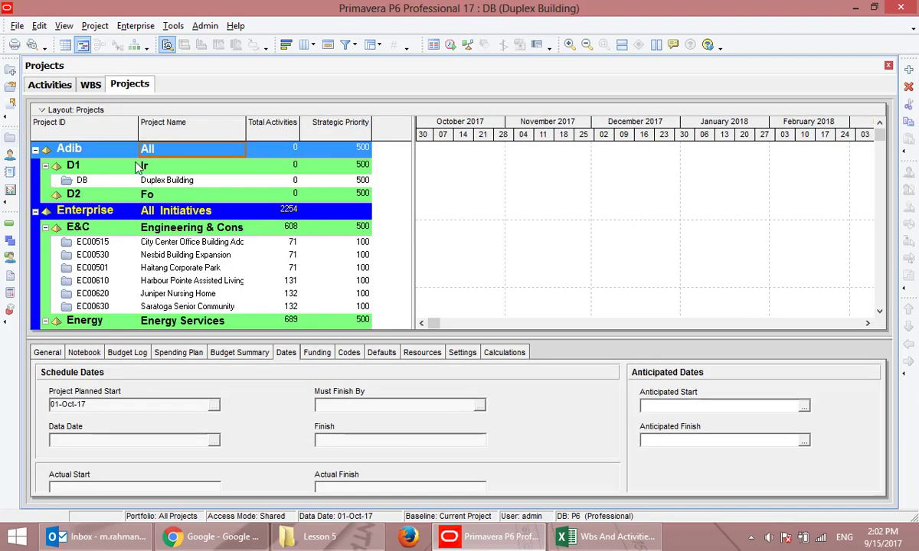
double_click(207, 182)
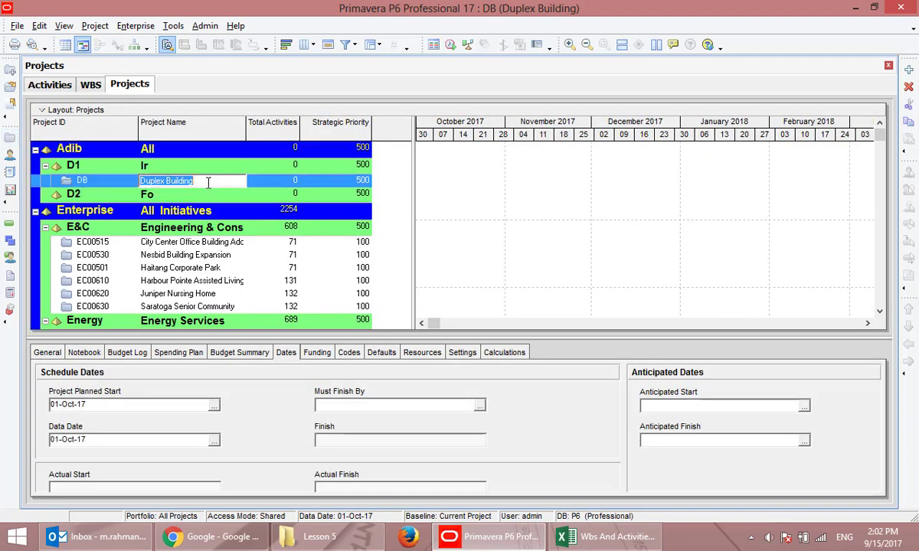
key("BackSpace")
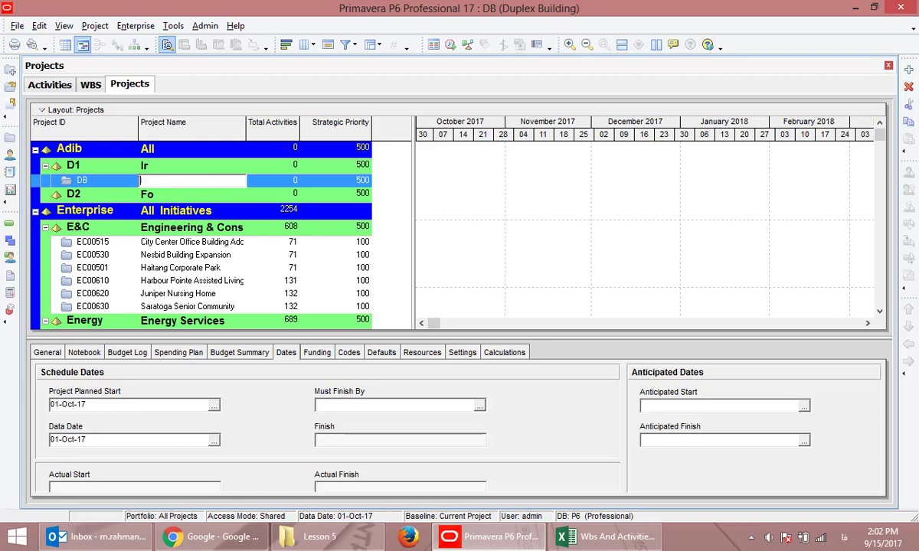
type("احداث ساختمان دوبلکس")
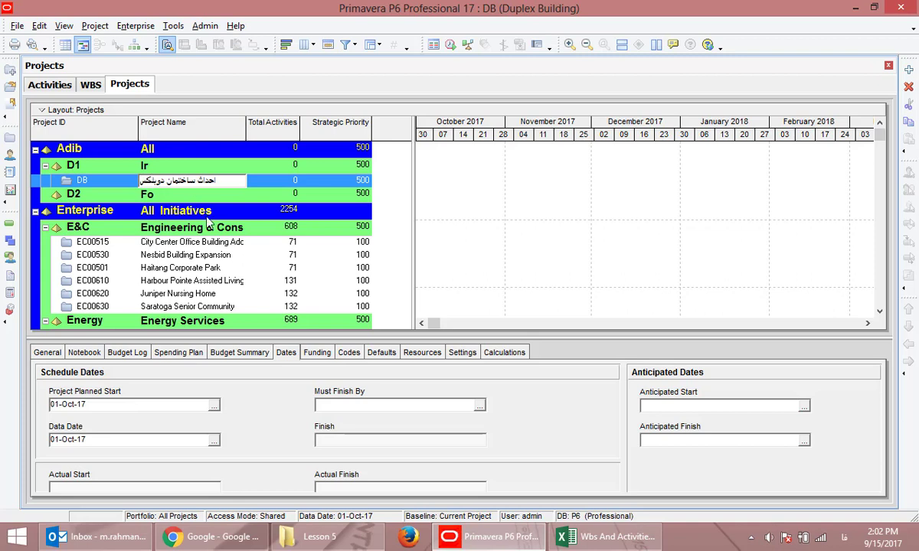
left_click(184, 194)
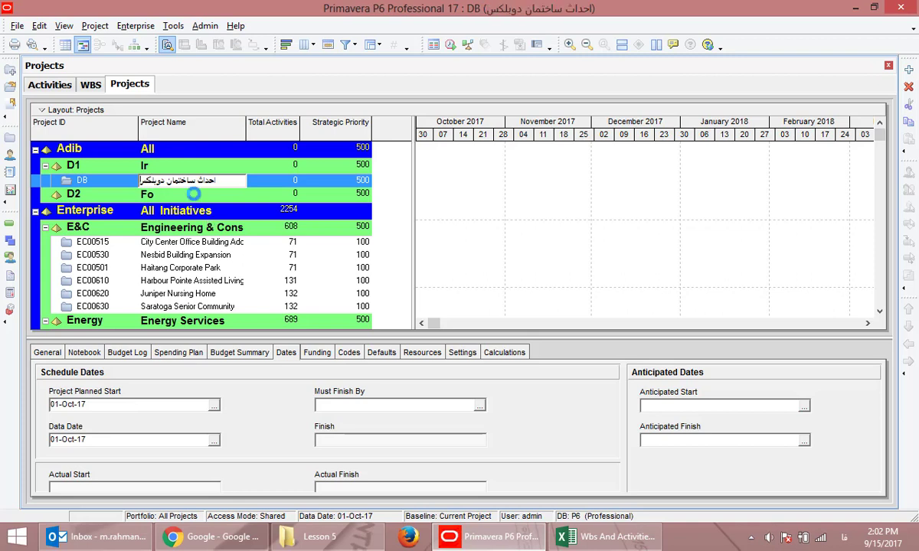
- Return to the activities view and reset its Group and Sort settings to the default
left_click(9, 224)
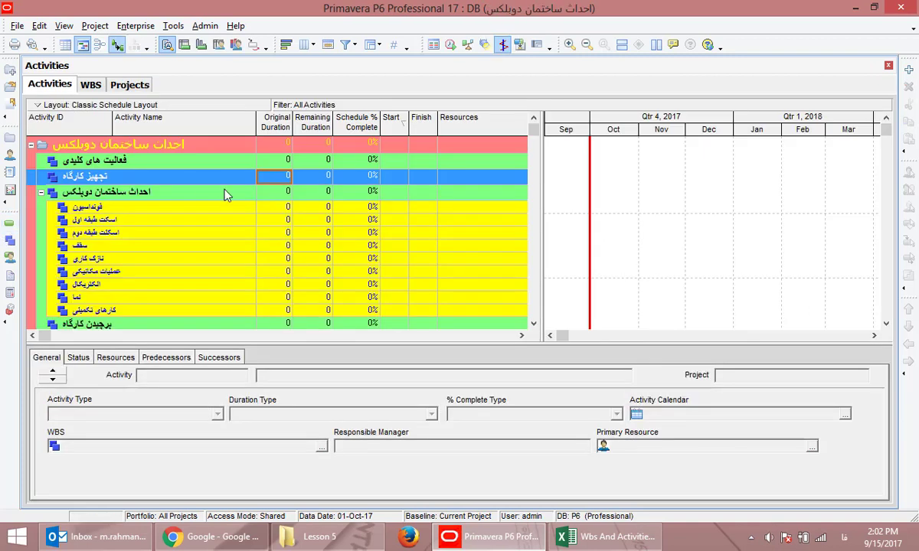
right_click(274, 232)
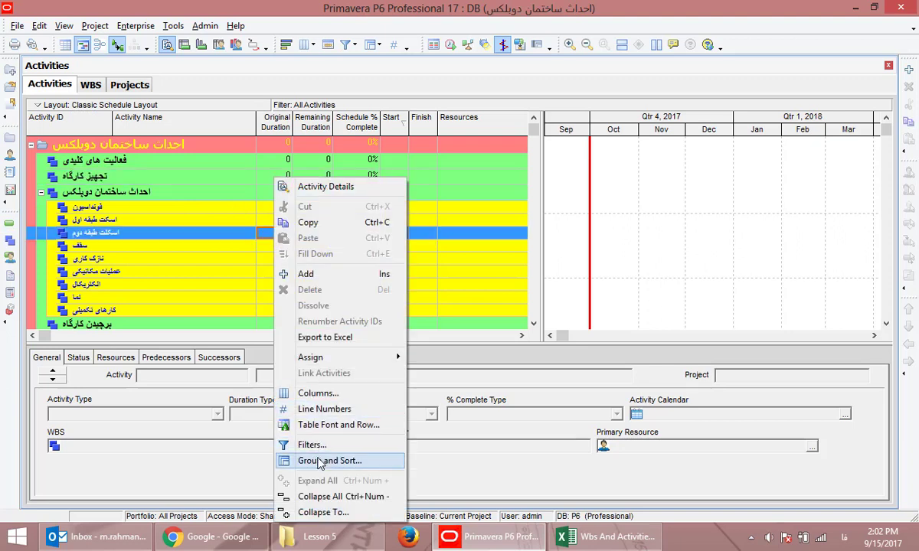
left_click(320, 462)
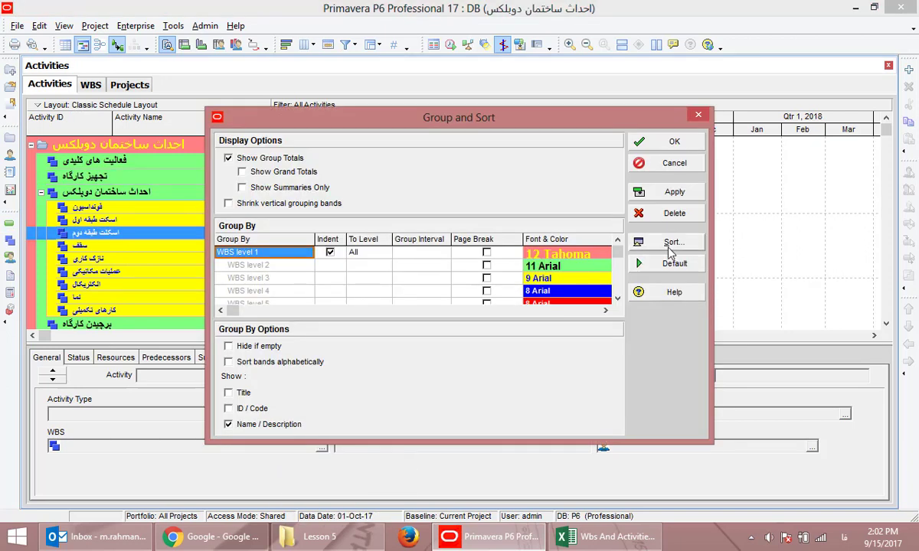
left_click(670, 262)
left_click(672, 191)
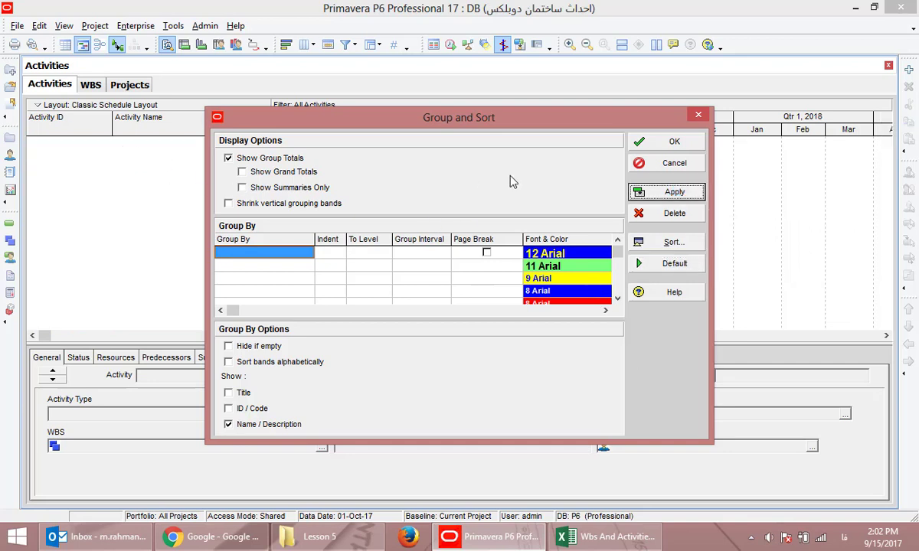
left_click(652, 141)
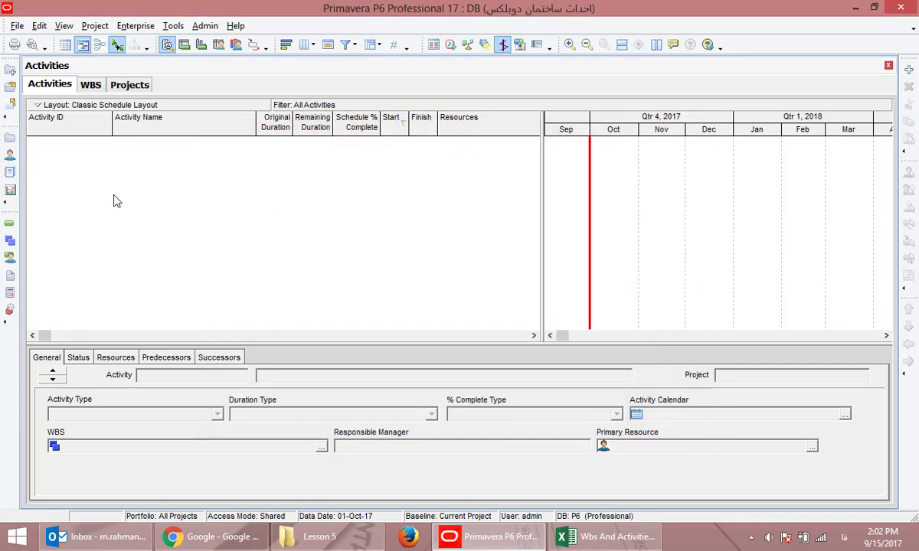
- Group the activities by WBS in the Group and Sort settings and apply the grouping
right_click(141, 172)
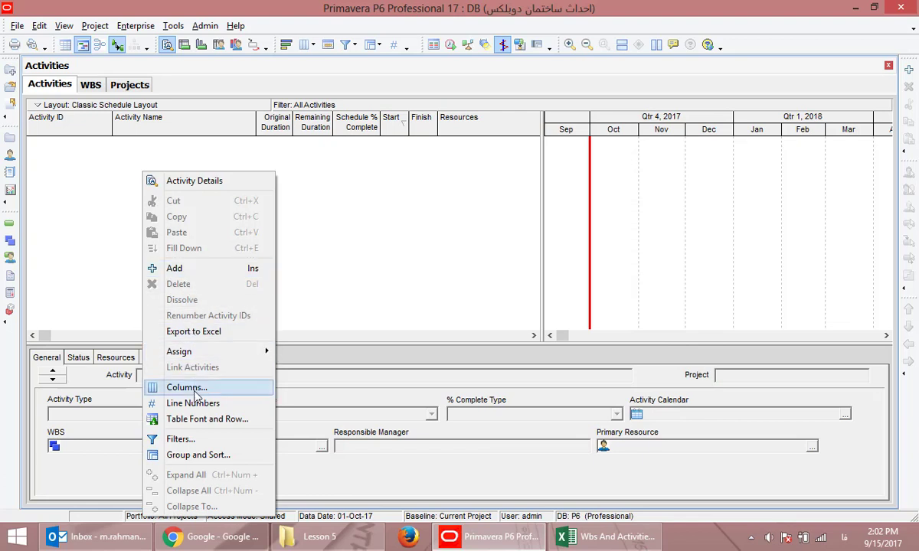
left_click(197, 455)
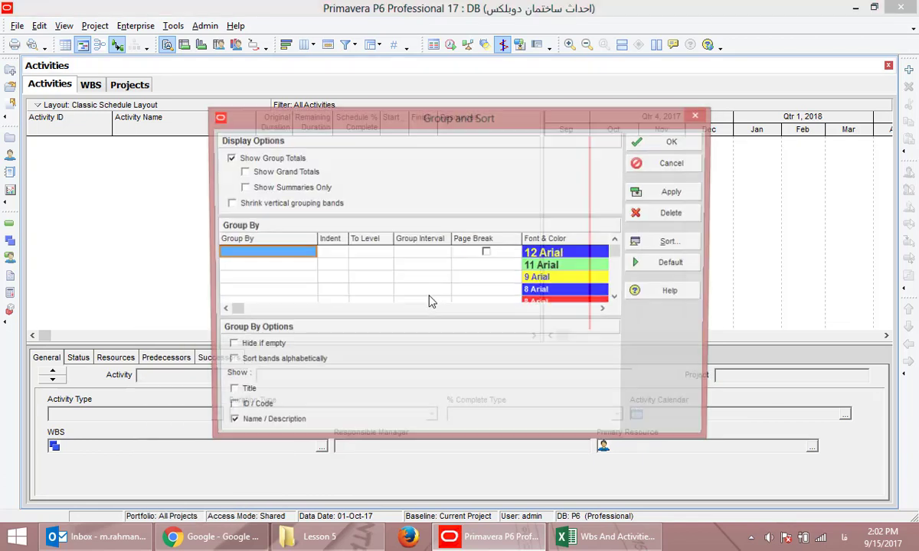
left_click_drag(340, 113, 408, 84)
left_click(332, 223)
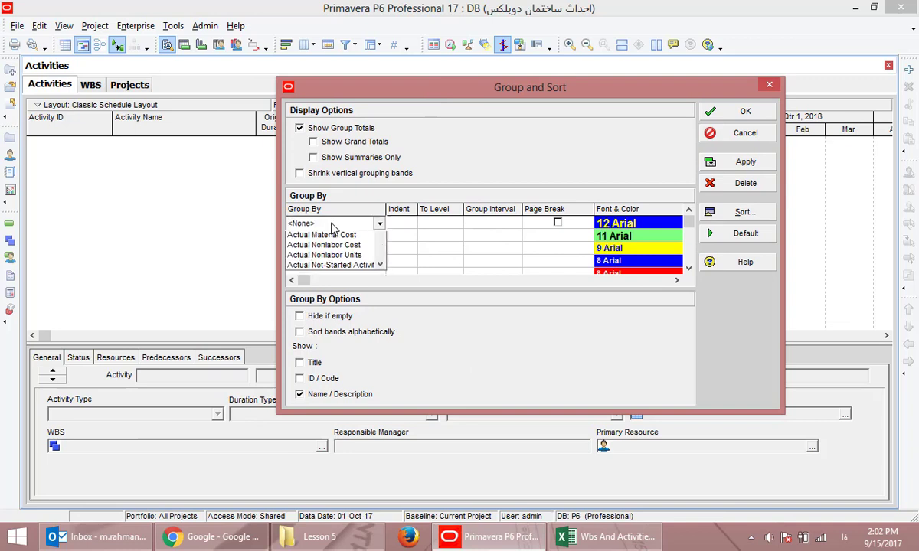
left_click(332, 224)
left_click(334, 225)
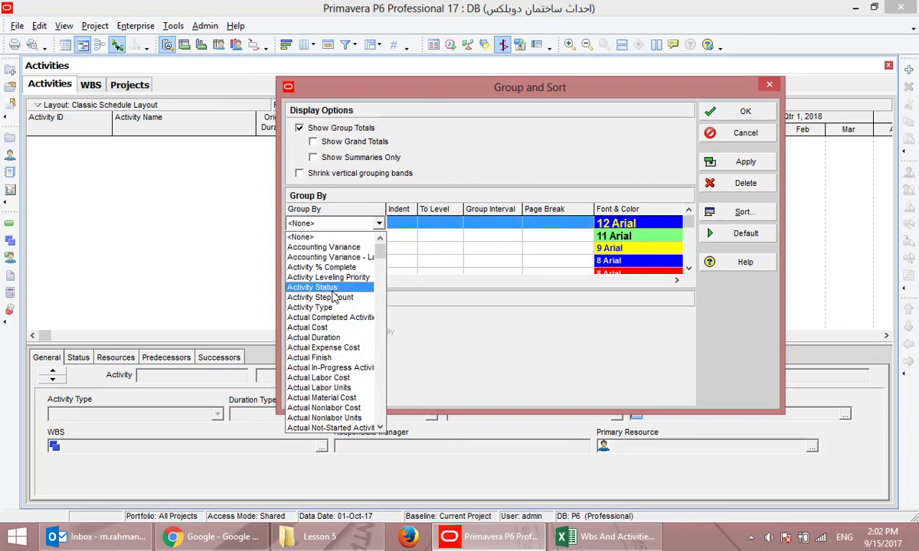
key("w")
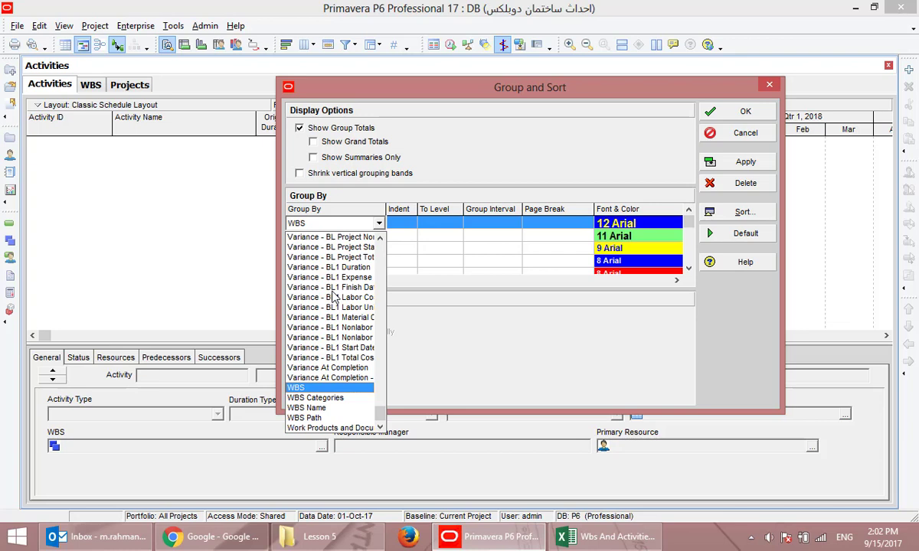
left_click(300, 388)
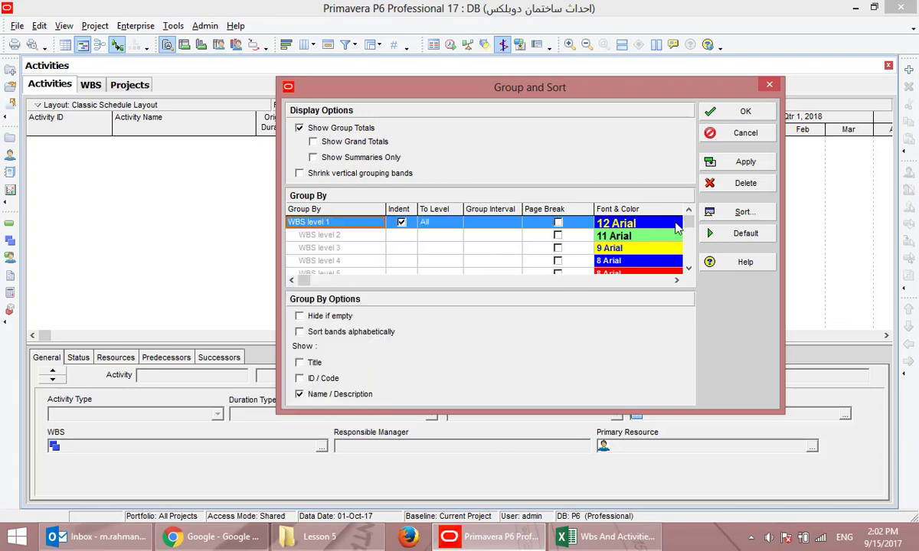
left_click(738, 169)
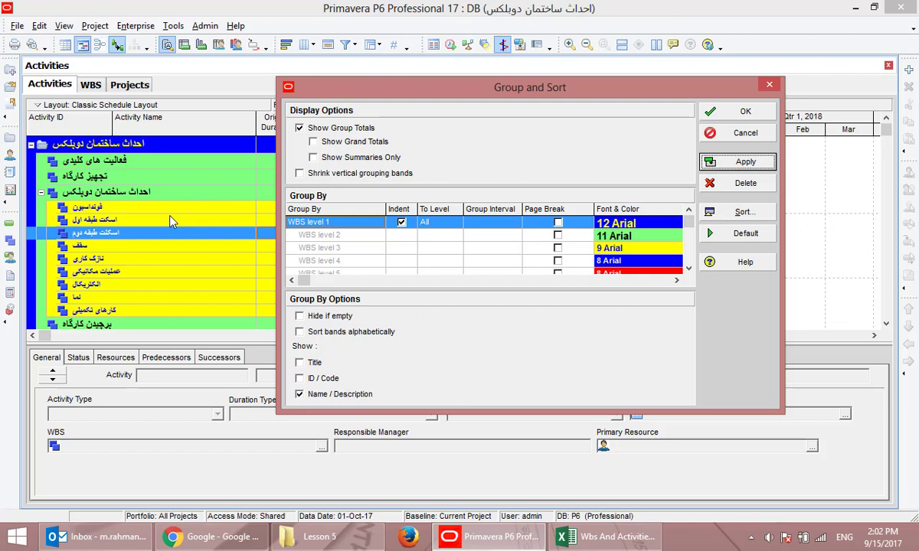
- Change the WBS level 1 grouping band font to B Nazanin and apply it to the activity layout
double_click(621, 225)
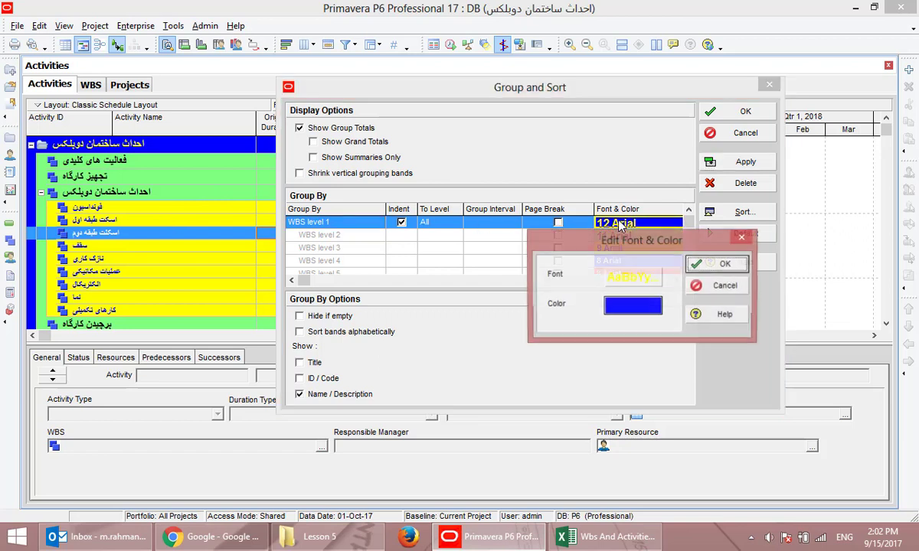
left_click_drag(601, 234, 393, 223)
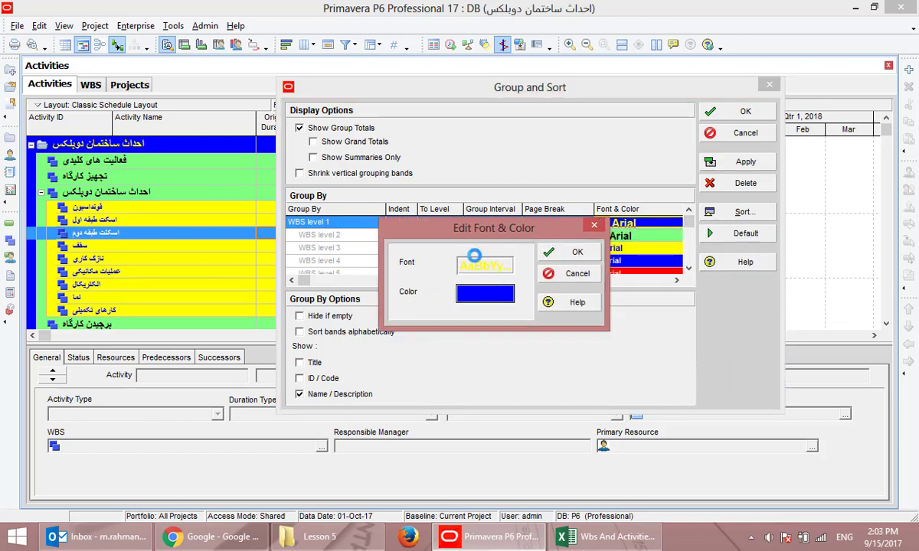
left_click(484, 265)
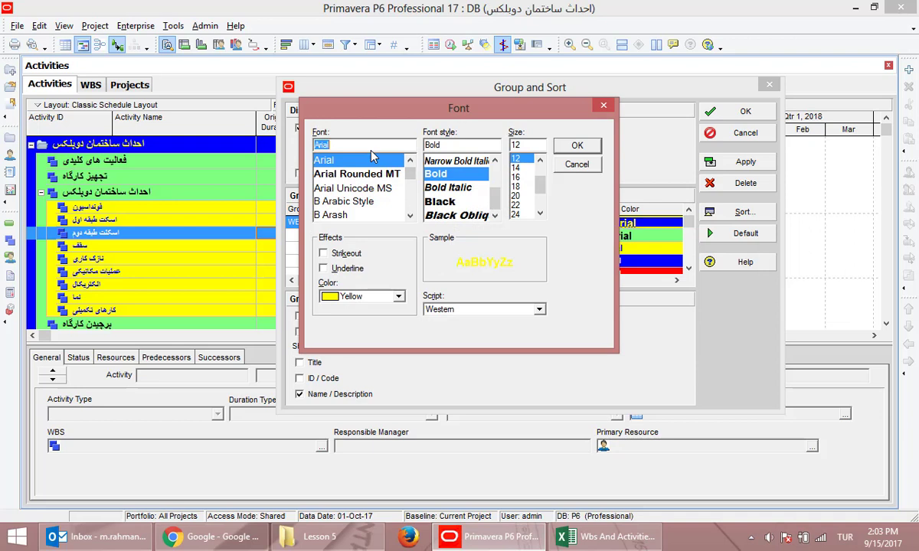
type("ا")
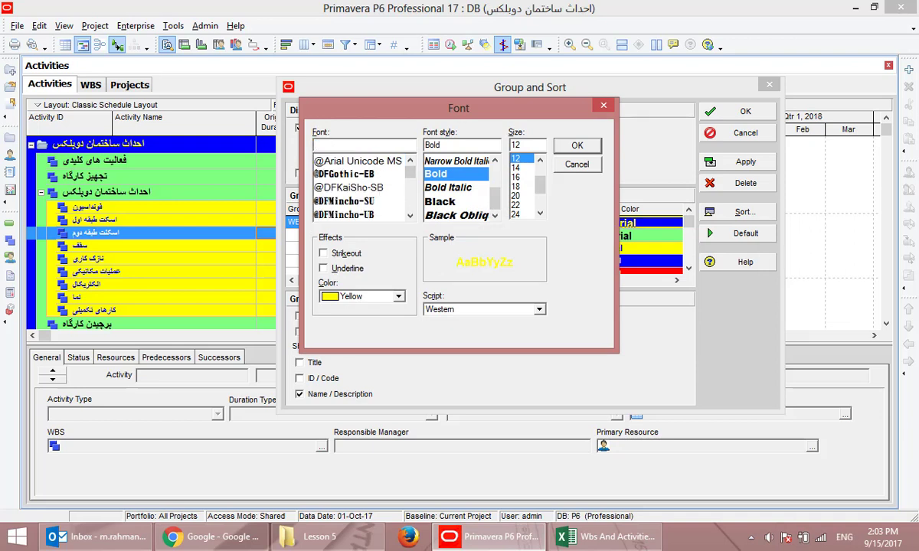
type("b naz")
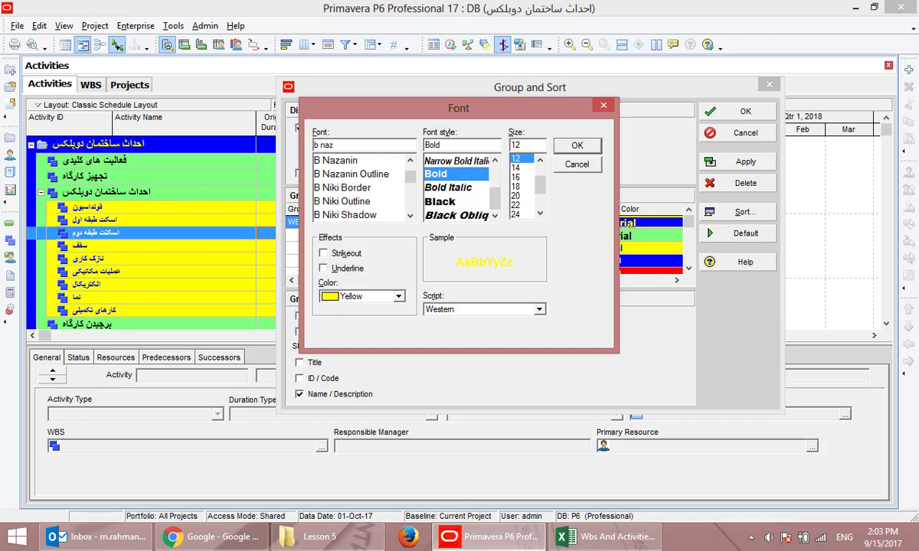
left_click(382, 159)
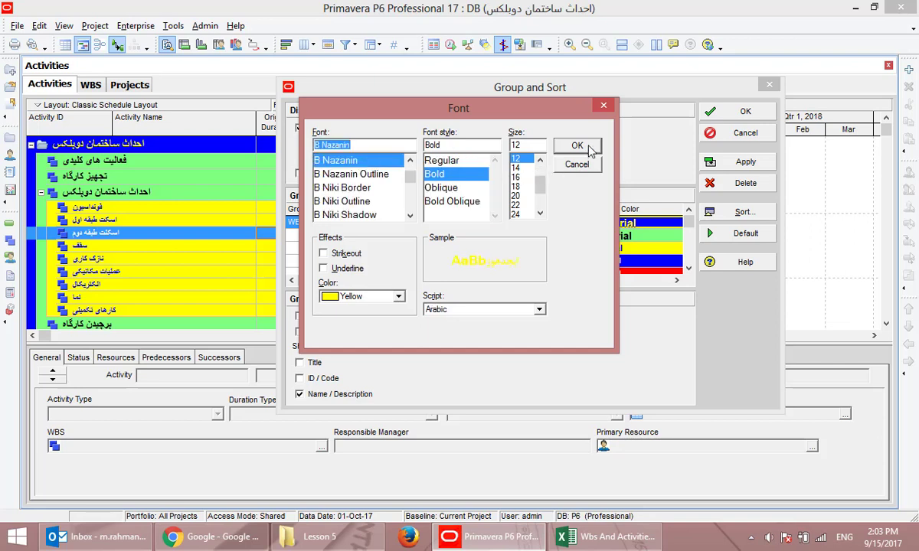
left_click(556, 144)
key("Return")
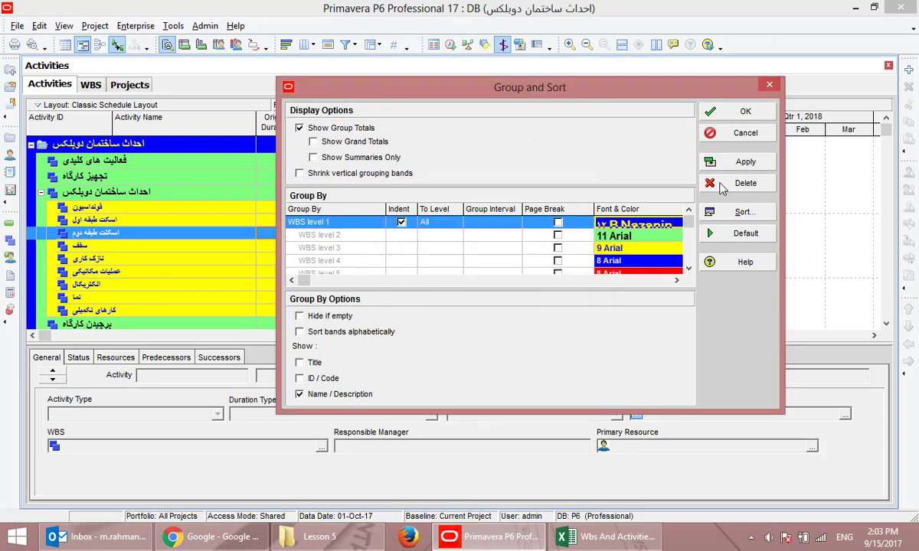
left_click(744, 162)
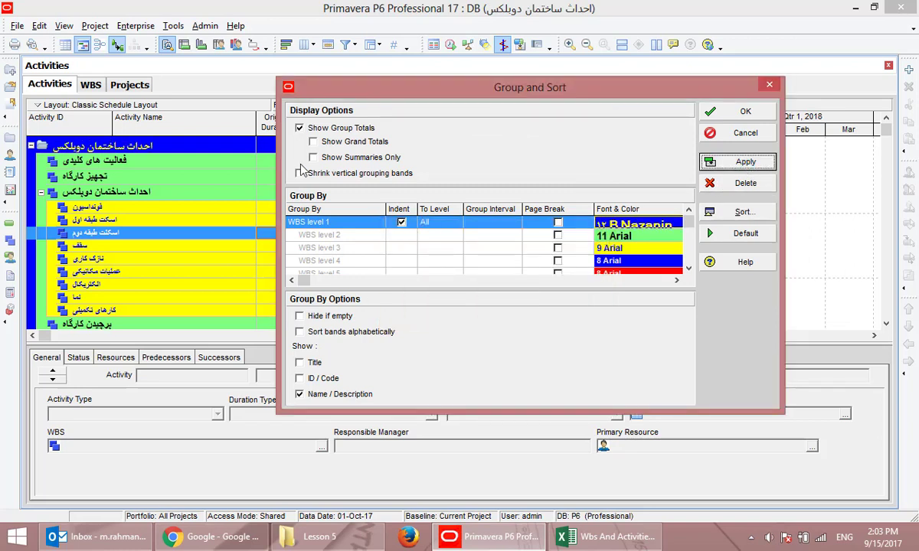
- Set the WBS level 2 grouping band font to B Nazanin and apply the change
left_click(649, 238)
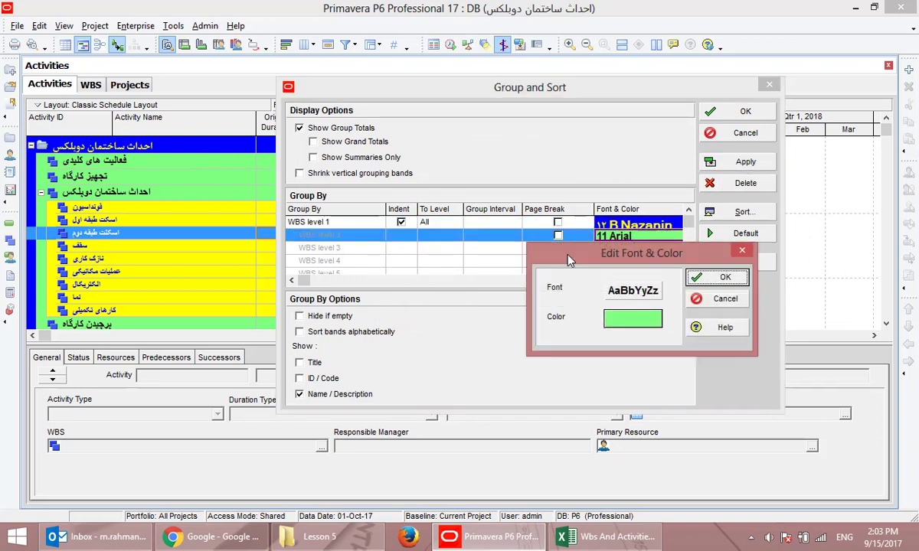
key("Return")
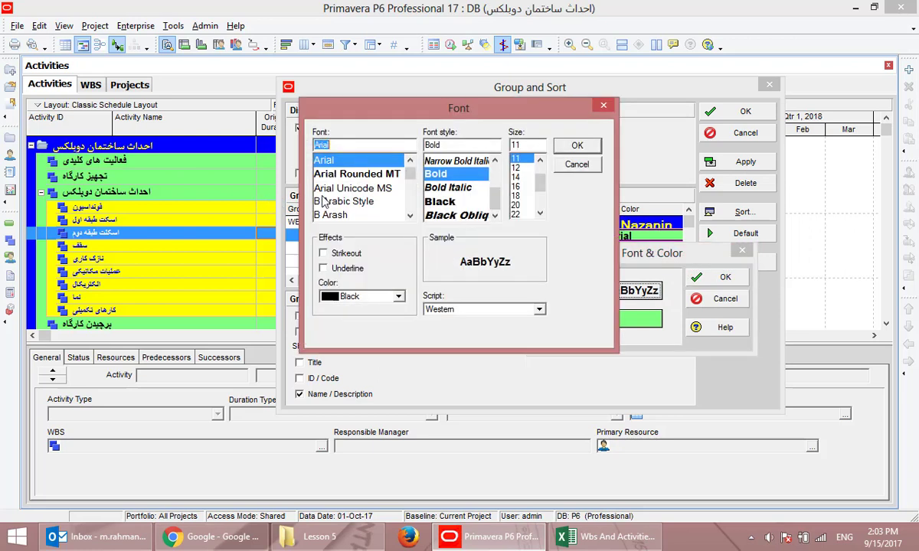
type("b nazanin")
left_click(344, 163)
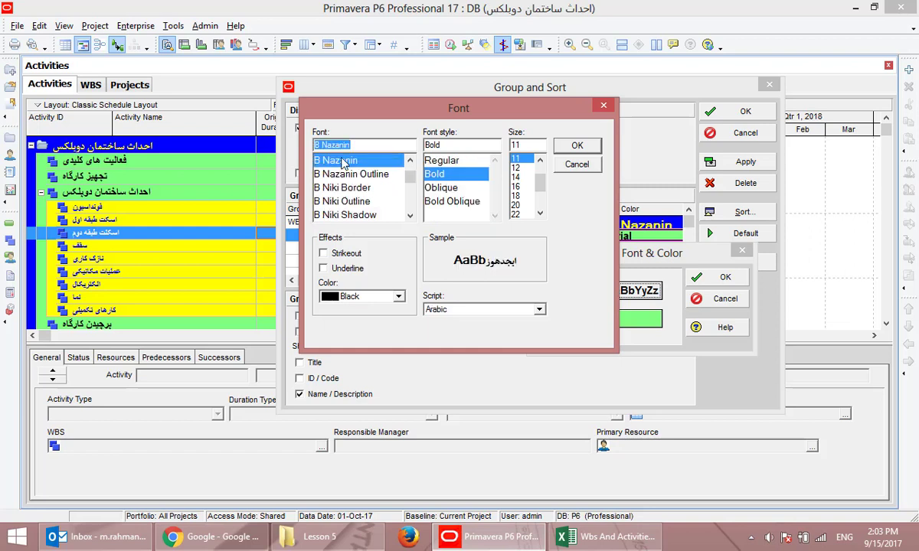
left_click(577, 145)
left_click(719, 277)
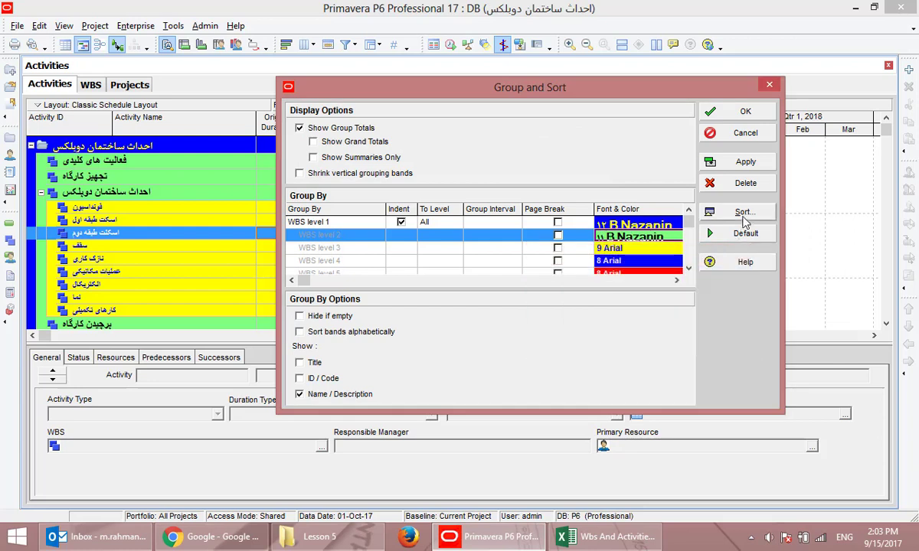
left_click(744, 162)
- Set the WBS level 3 grouping band font to B Nazanin, apply it, and close the Group and Sort settings
double_click(605, 248)
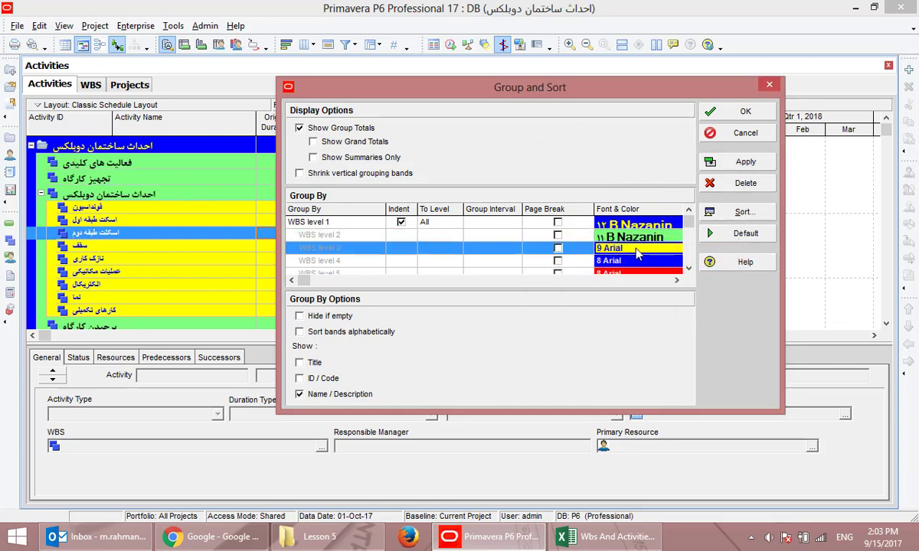
left_click(633, 304)
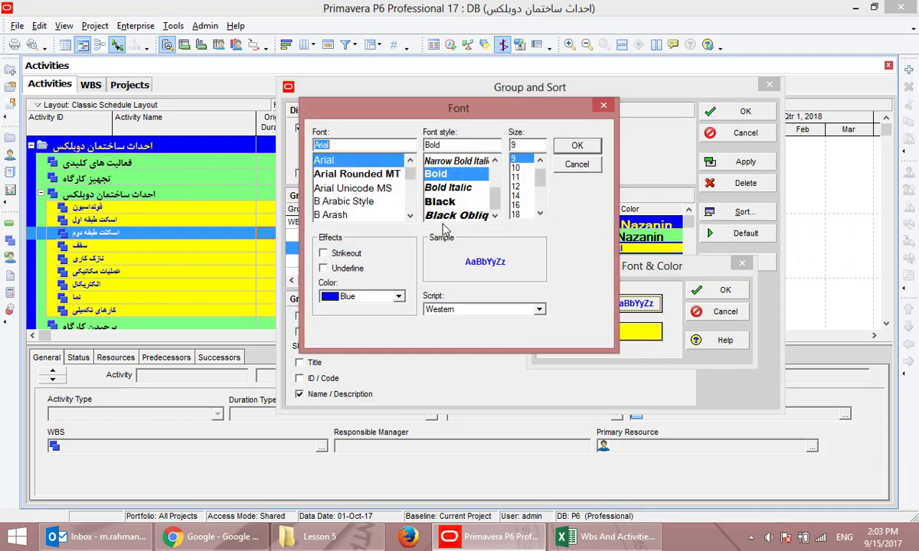
type("B Nazanin")
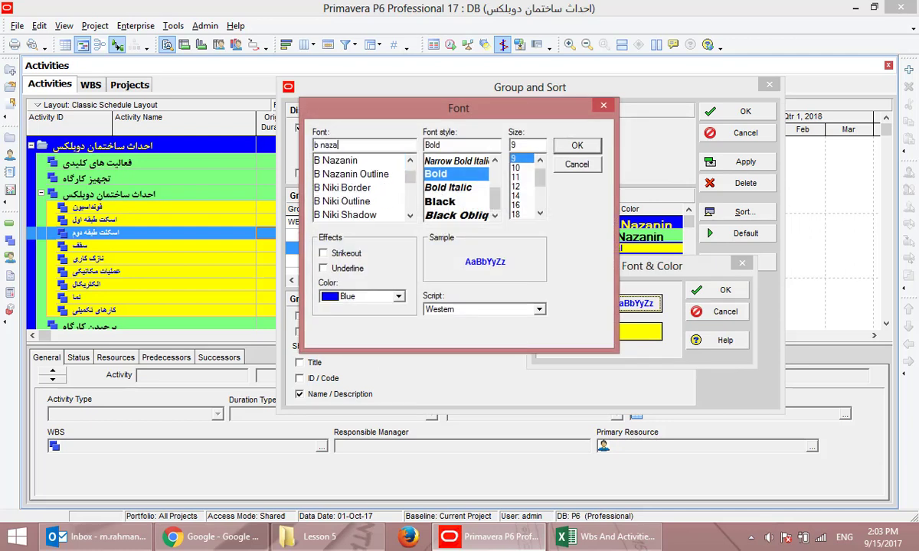
left_click(348, 162)
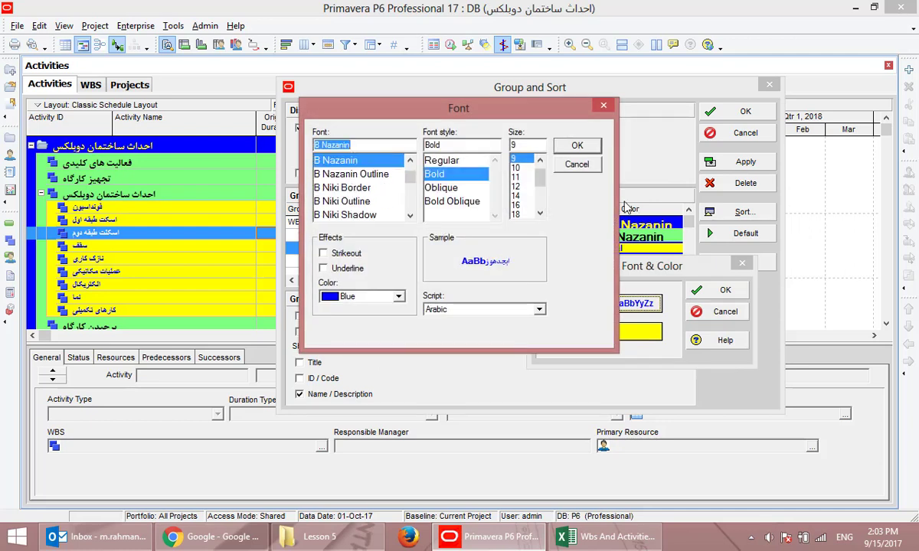
left_click(591, 150)
left_click(739, 291)
left_click(736, 163)
left_click(711, 115)
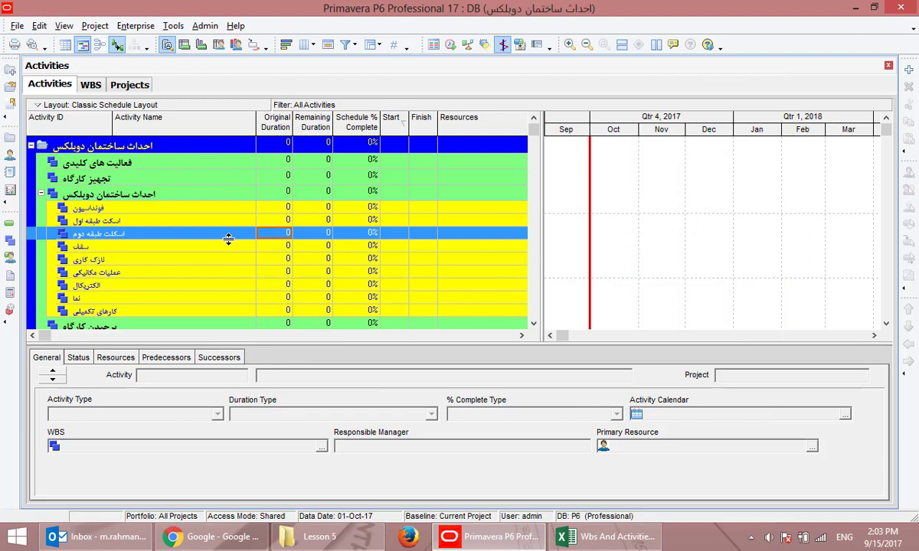
- In the activity table's font and row settings, turn off Keep Current Row Heights and apply
right_click(228, 239)
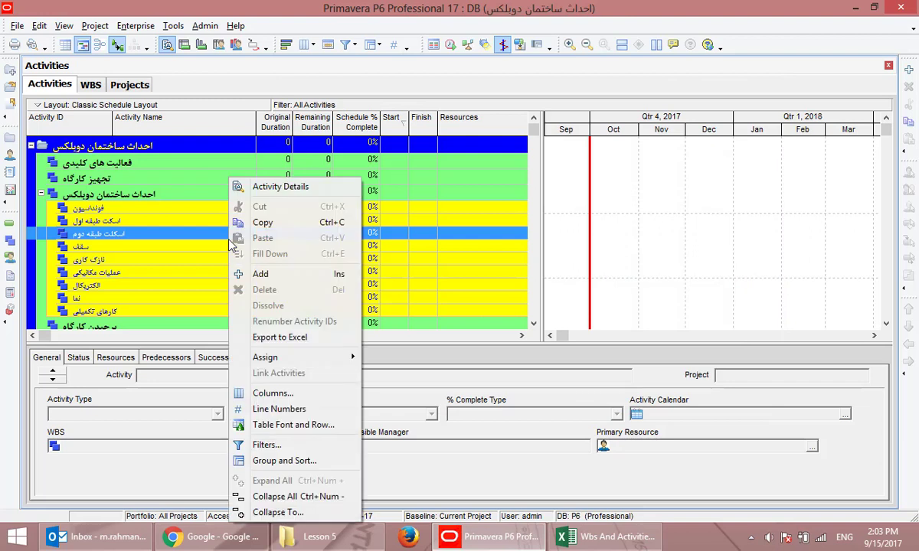
left_click(289, 425)
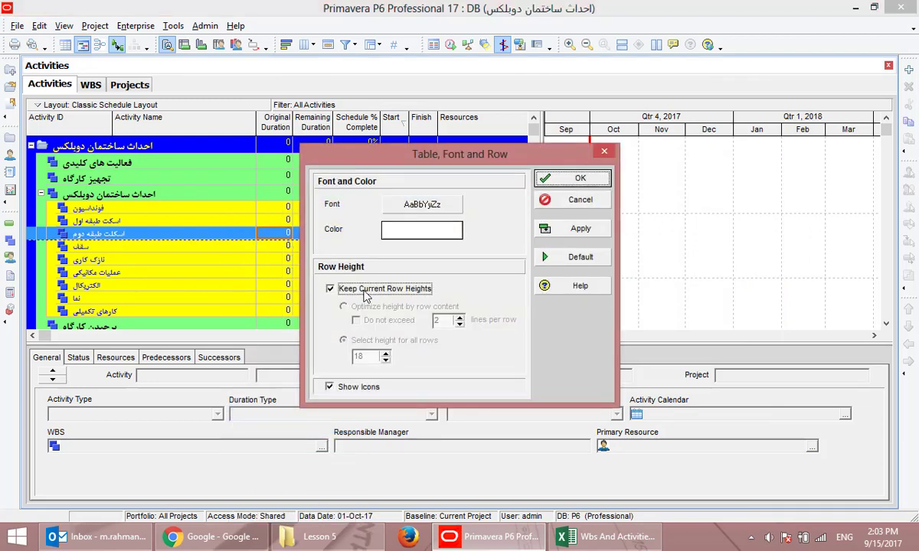
left_click(364, 296)
left_click(583, 230)
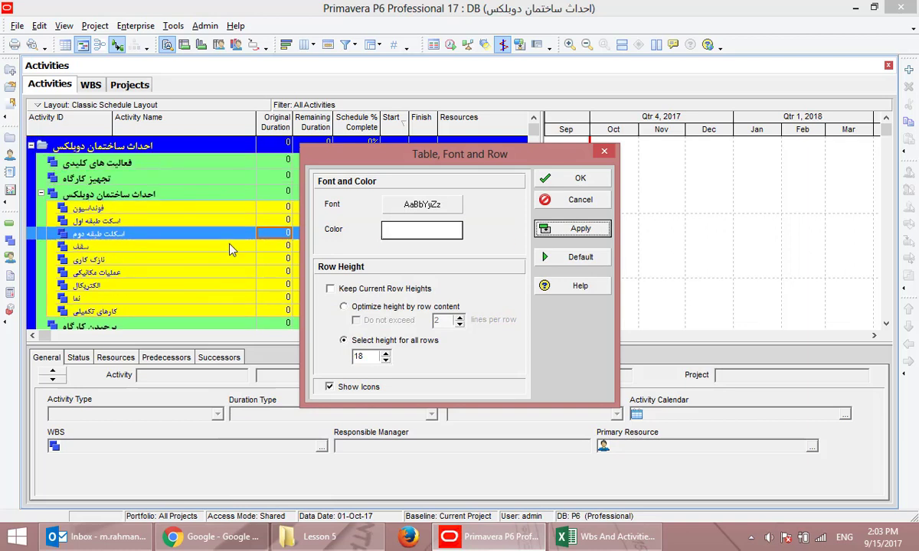
- Try optimizing the row height by row content while switching Keep Current Row Heights on and off
left_click(356, 288)
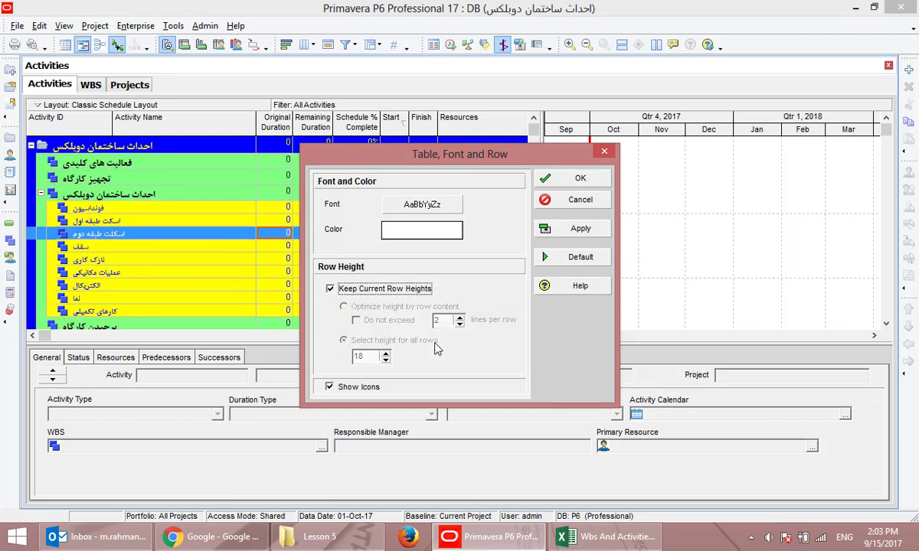
left_click(367, 289)
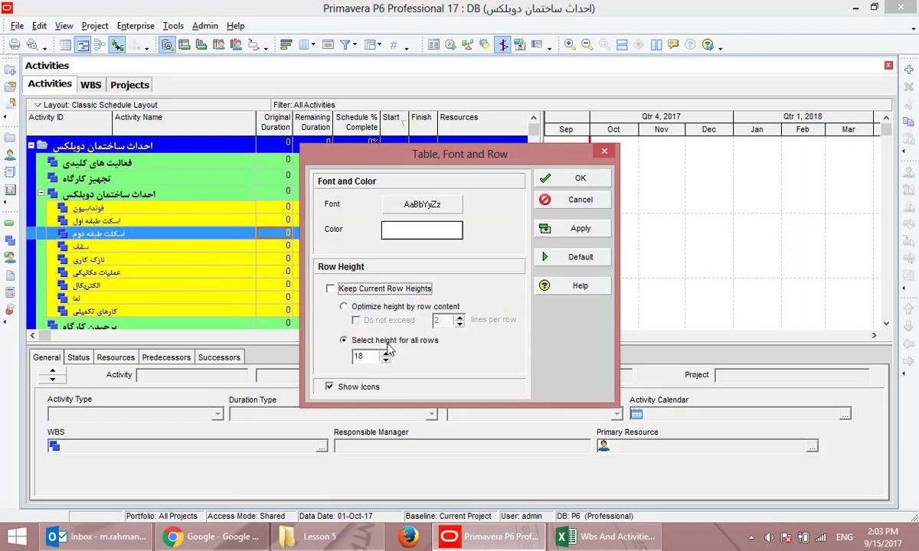
left_click(387, 308)
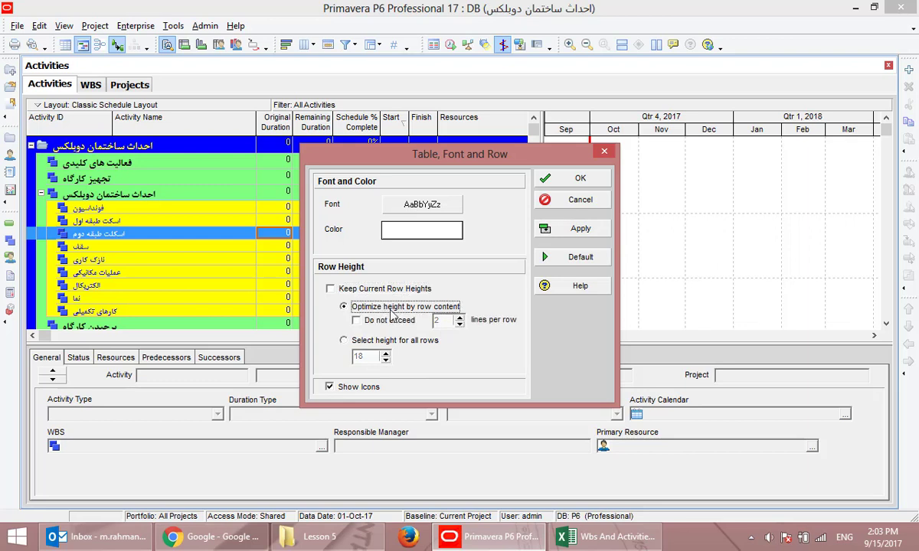
left_click(333, 291)
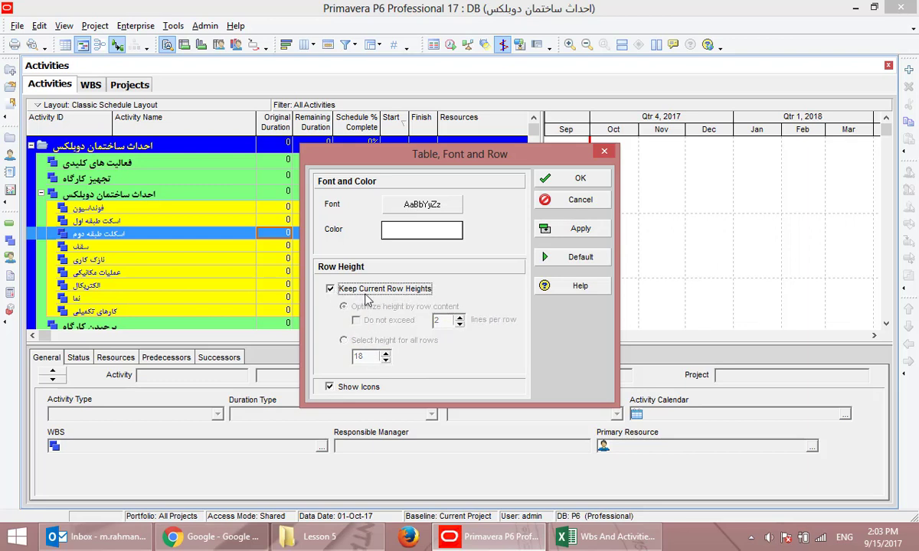
left_click(367, 299)
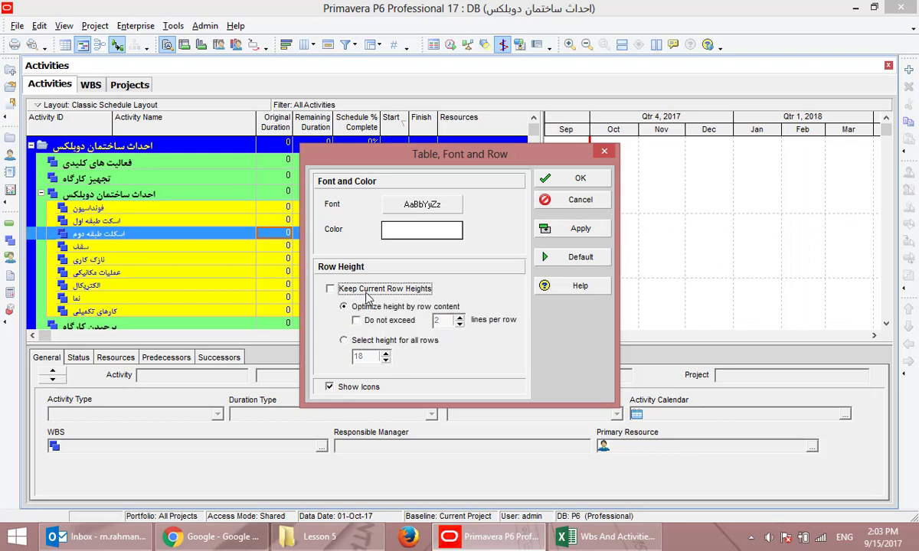
- Set a fixed height of 23 for all rows, apply it, and close the table settings
left_click(385, 353)
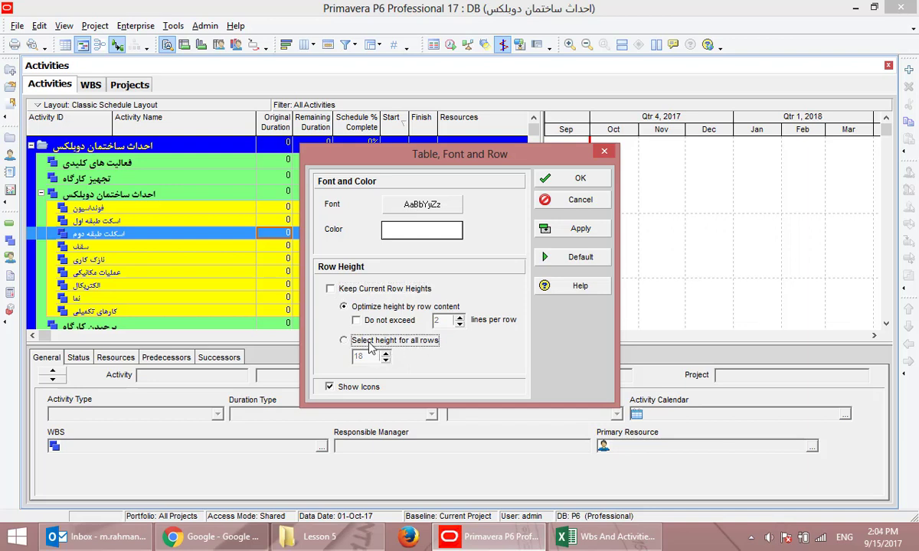
left_click(385, 353)
left_click(385, 354)
left_click(385, 353)
left_click(570, 228)
left_click(385, 353)
left_click(385, 353)
left_click(581, 237)
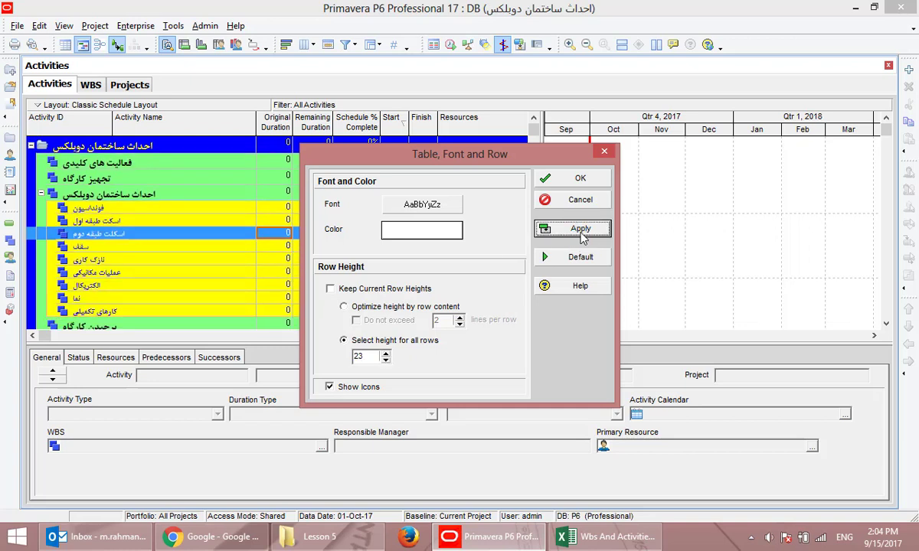
left_click(563, 181)
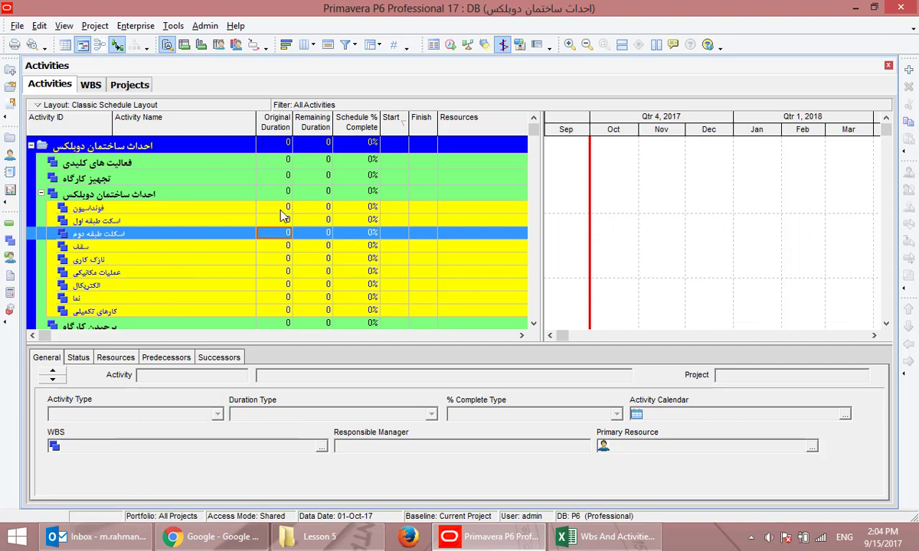
left_click(166, 159)
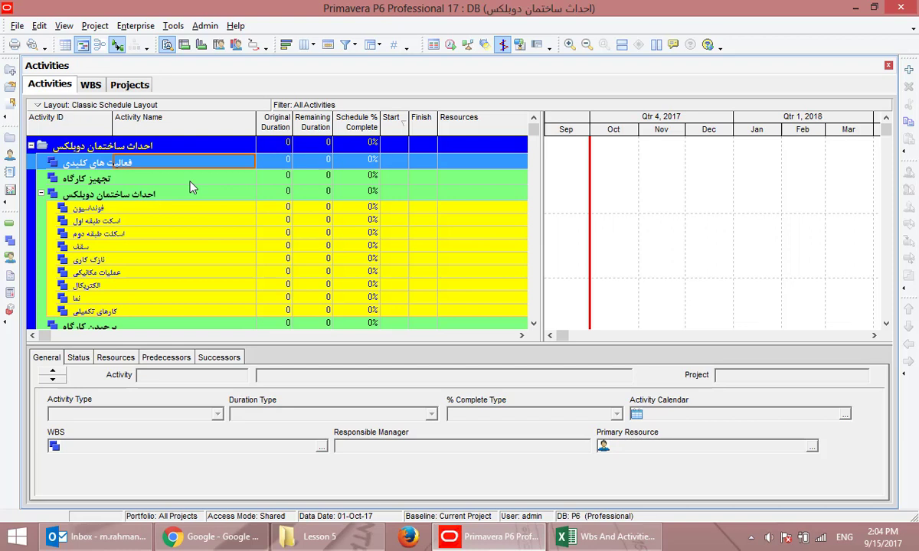
left_click(190, 184)
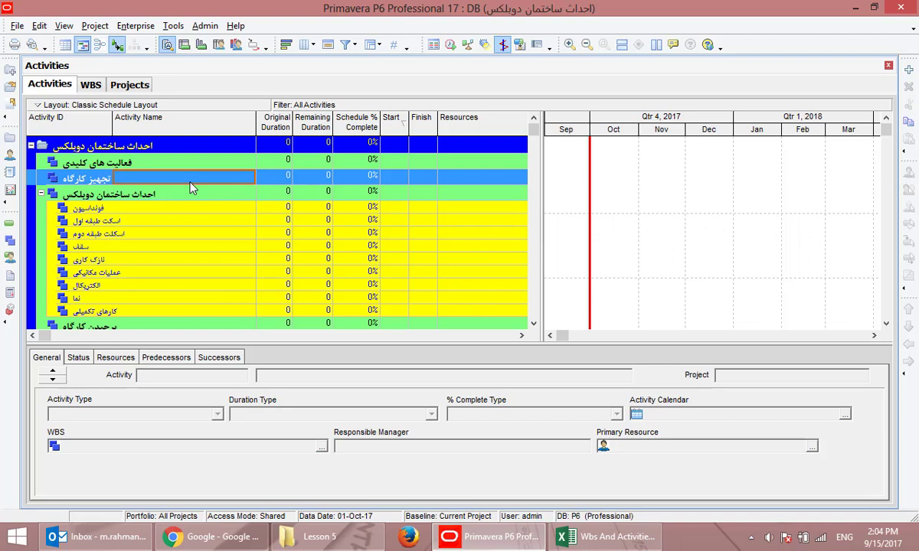
left_click(148, 197)
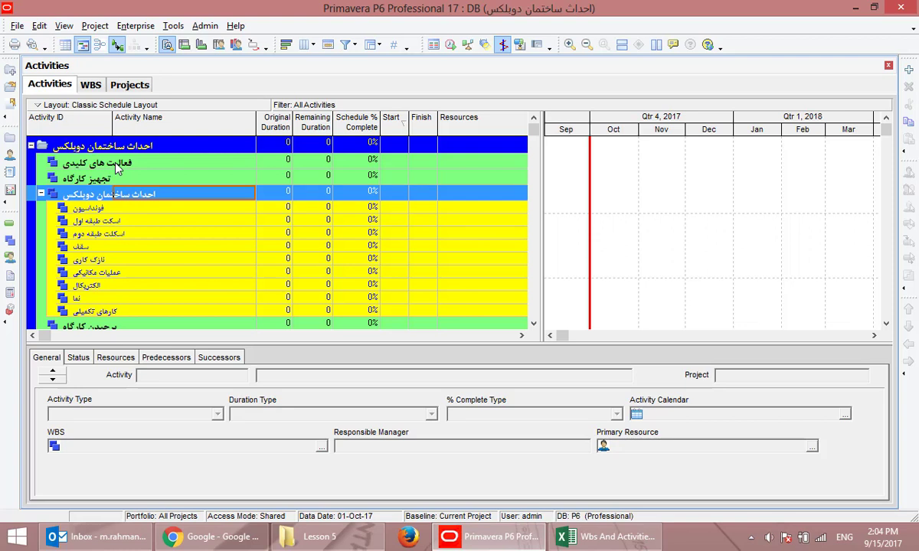
key("Down")
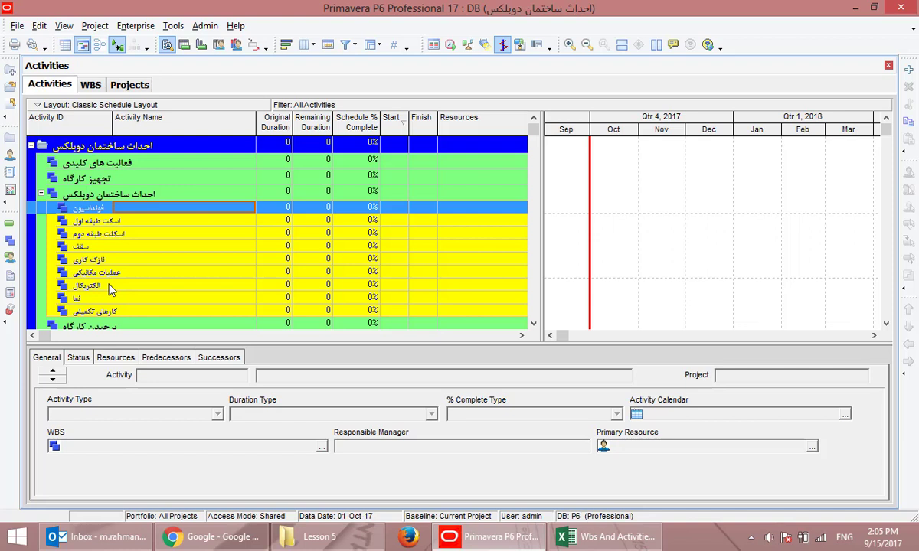
- Add a new activity under the WBS "فعالیت های کلیدی" and name it "عقد قرارداد"
left_click(153, 163)
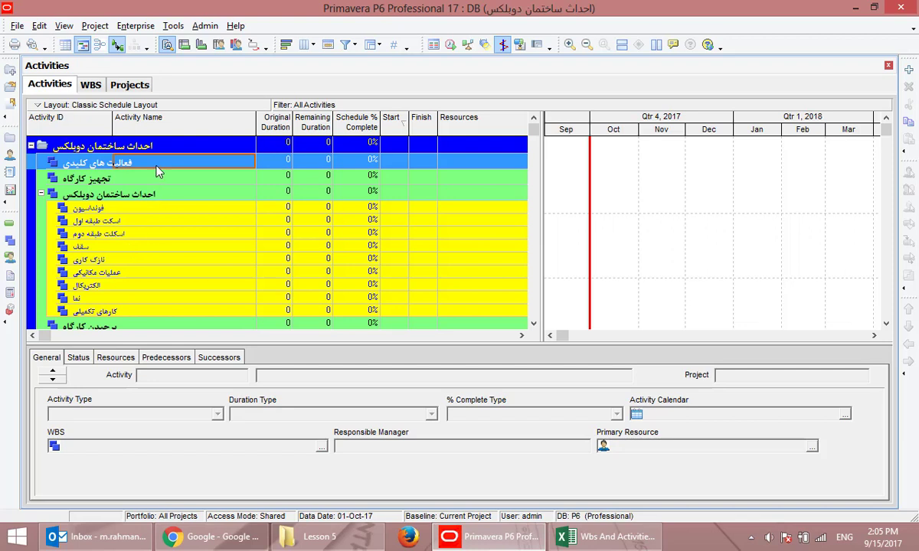
key("Insert")
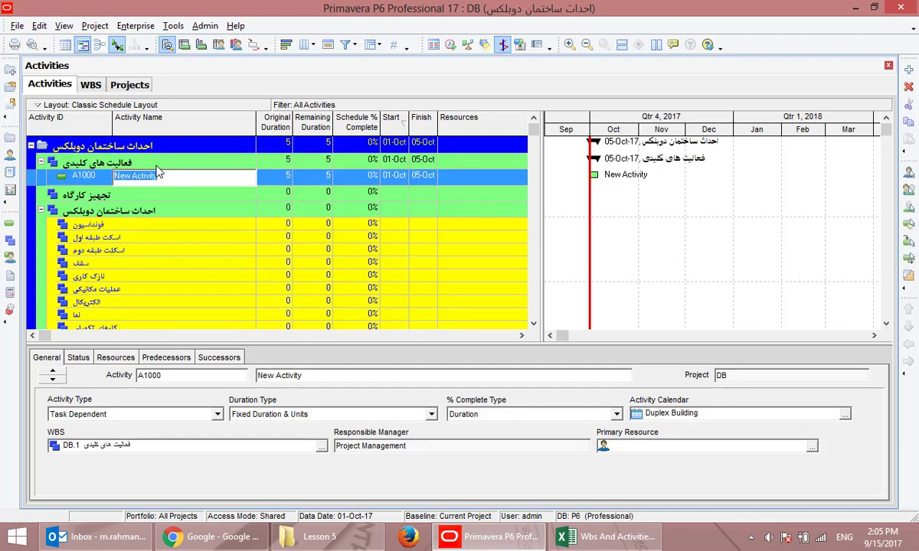
key("alt+shift")
type("عقد قرارداد")
key("Return")
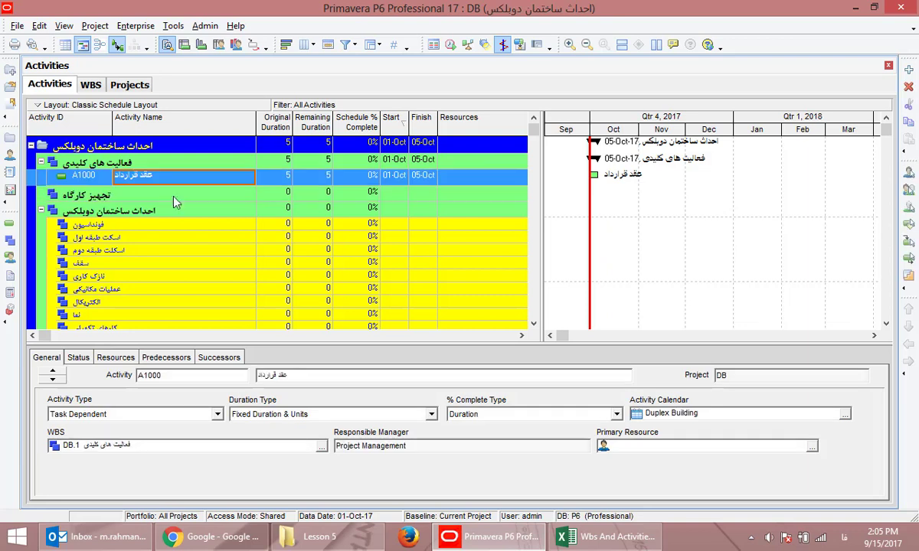
- Add a second activity under the WBS "فعالیت های کلیدی" and name it "تجهیز کارگاه"
key("Insert")
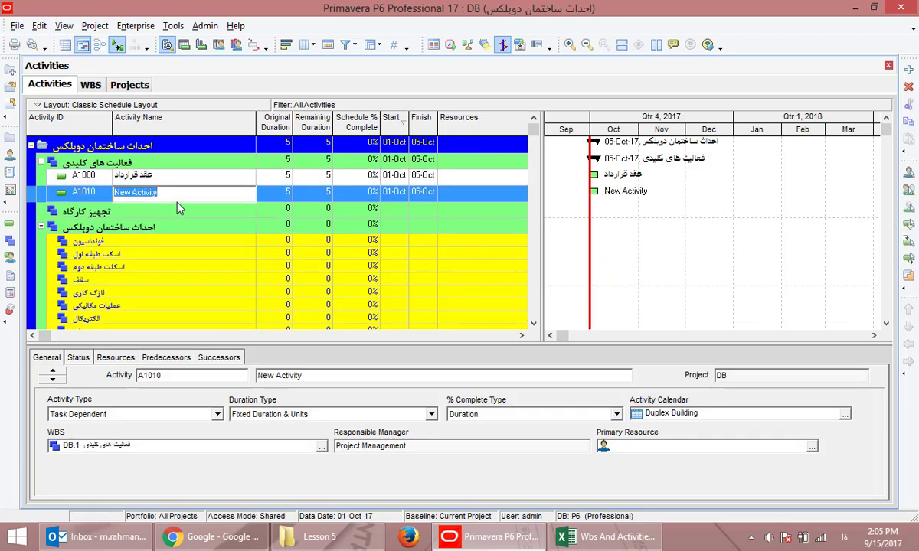
type("تجهیز کارگاه")
left_click(152, 217)
left_click(154, 199)
- Add a third activity under the WBS "فعالیت های کلیدی" and name it "شروع ساخت ساختمان دوبلکس"
key("Insert")
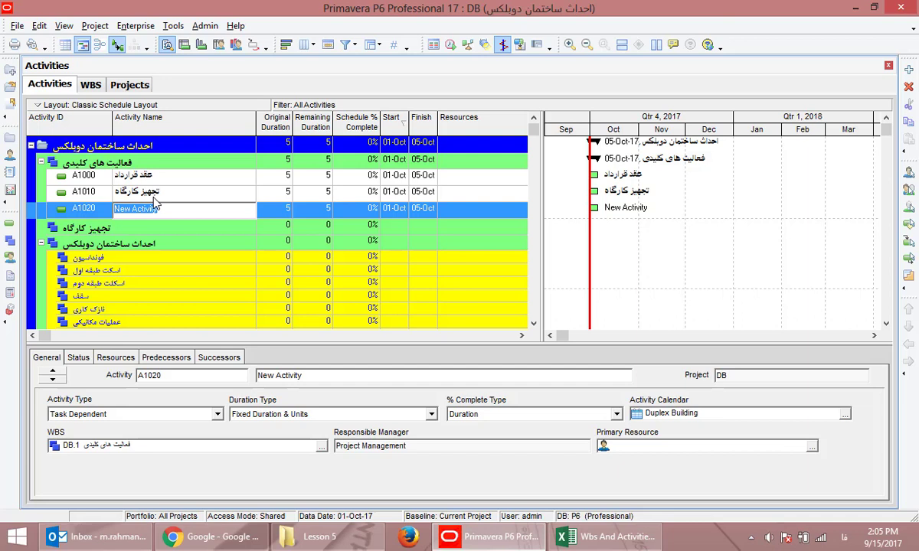
type("شو")
key("BackSpace")
type("روع م")
type("اخت واحد")
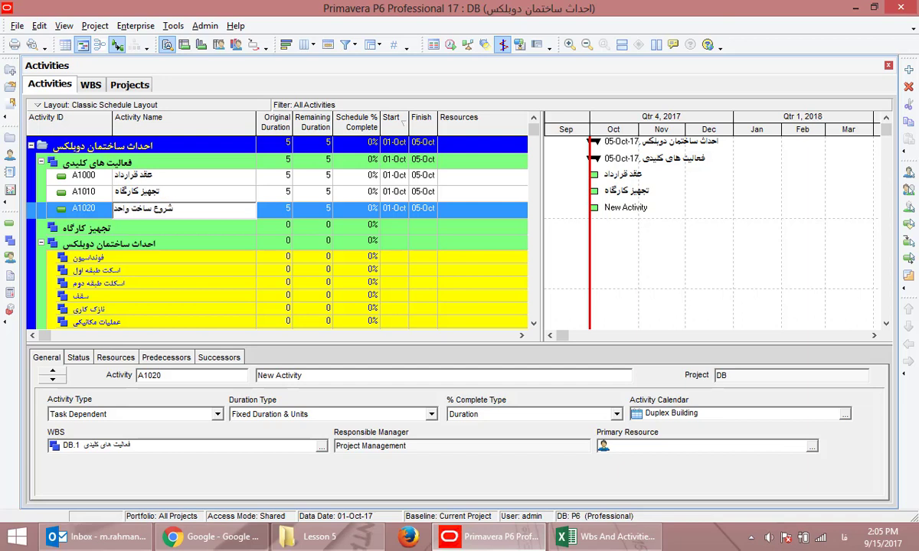
key("BackSpace")
key("BackSpace")
key("BackSpace")
key("BackSpace")
type("ساختمان دوبلکس")
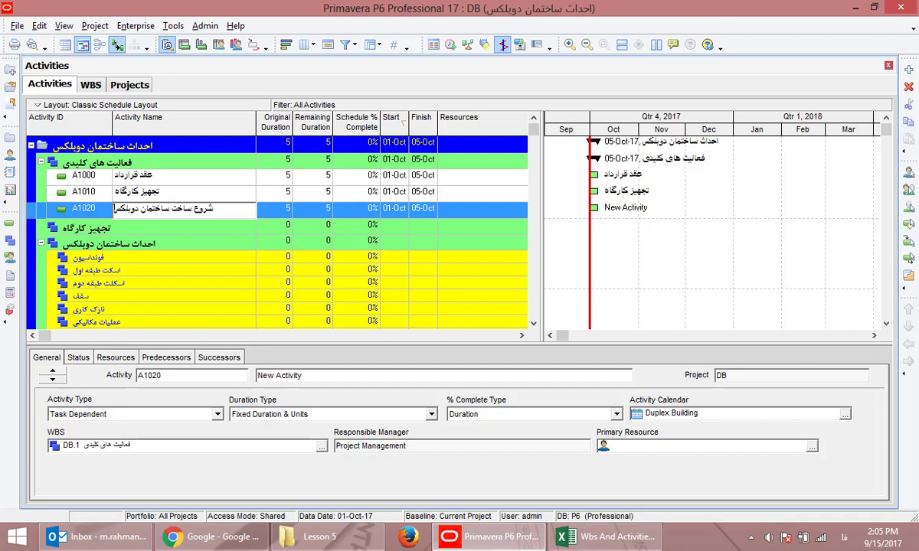
key("Return")
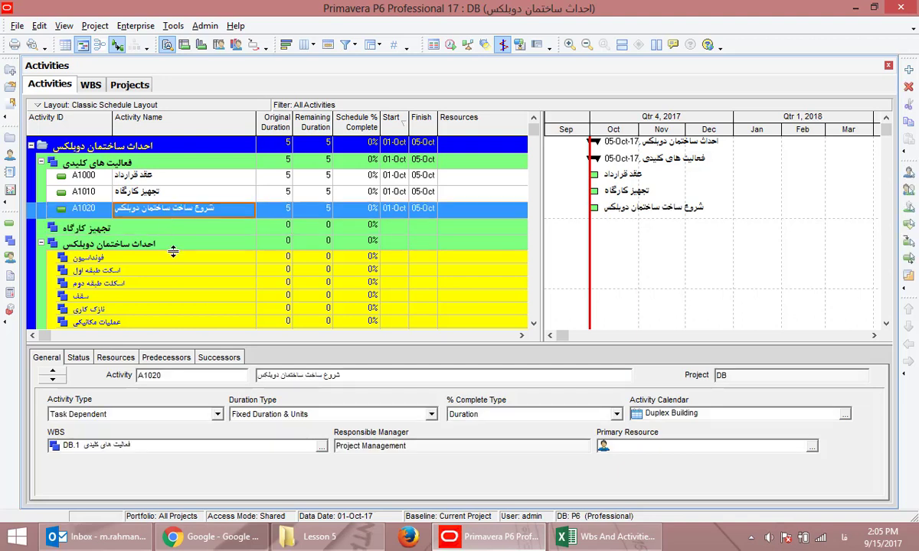
- Add a fourth activity under the WBS "فعالیت های کلیدی" and name it "پایان ساخت ساختمان دوبلکس"
key("Insert")
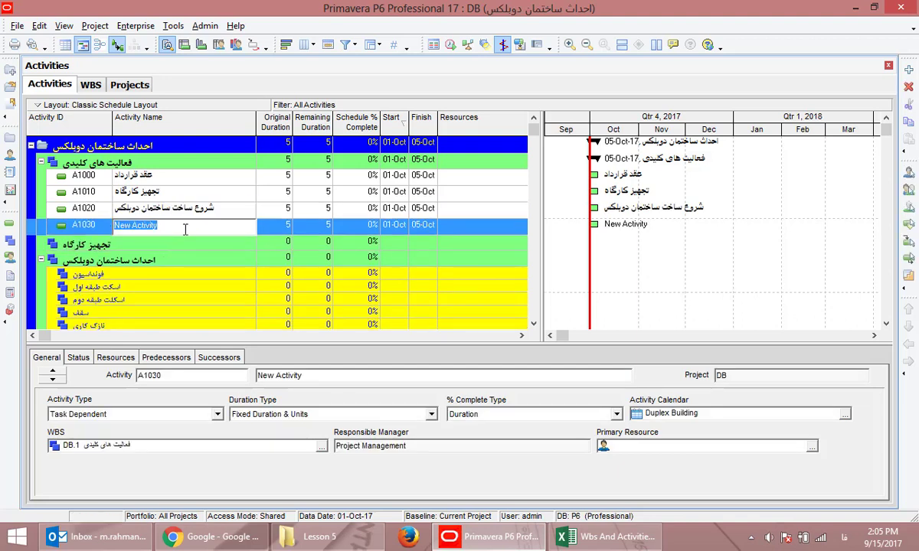
type("پایان ساخت")
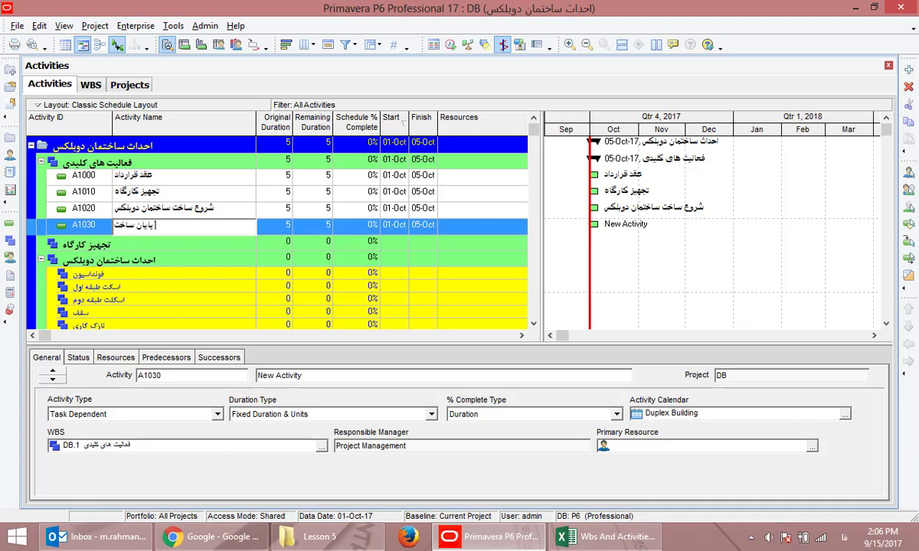
type(" ساختمان دوبلکس")
key("Return")
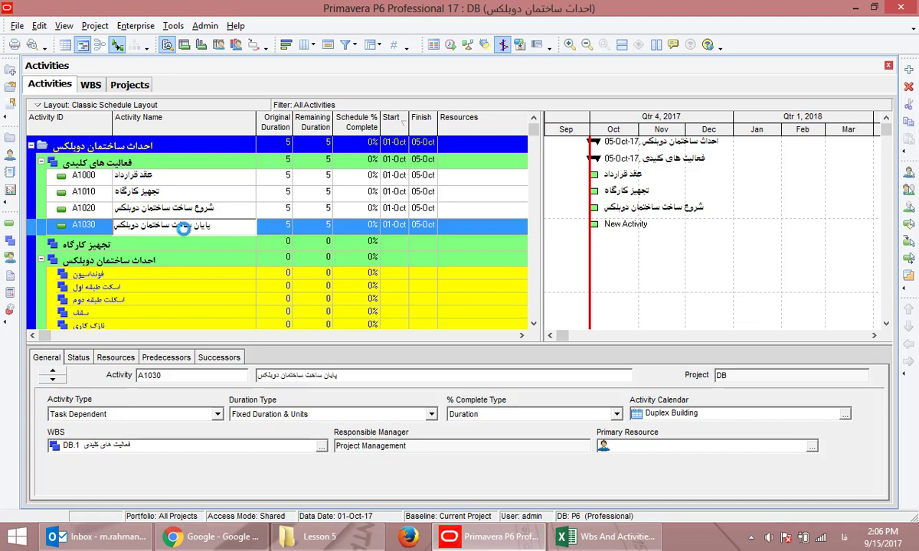
left_click(163, 248)
left_click(179, 230)
- Add a fifth activity under the WBS "فعالیت های کلیدی" and name it "برچیدن کارگاه"
key("Insert")
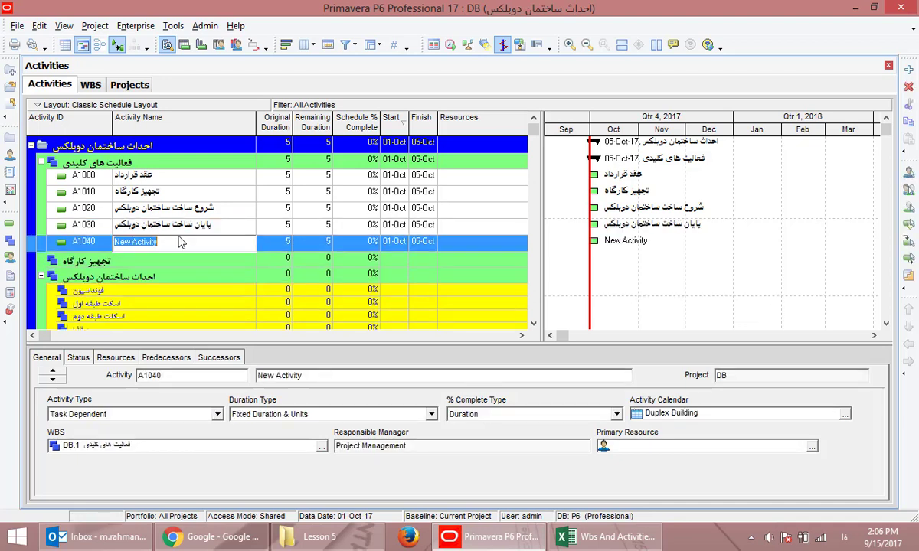
type("برجیدن کارگاه")
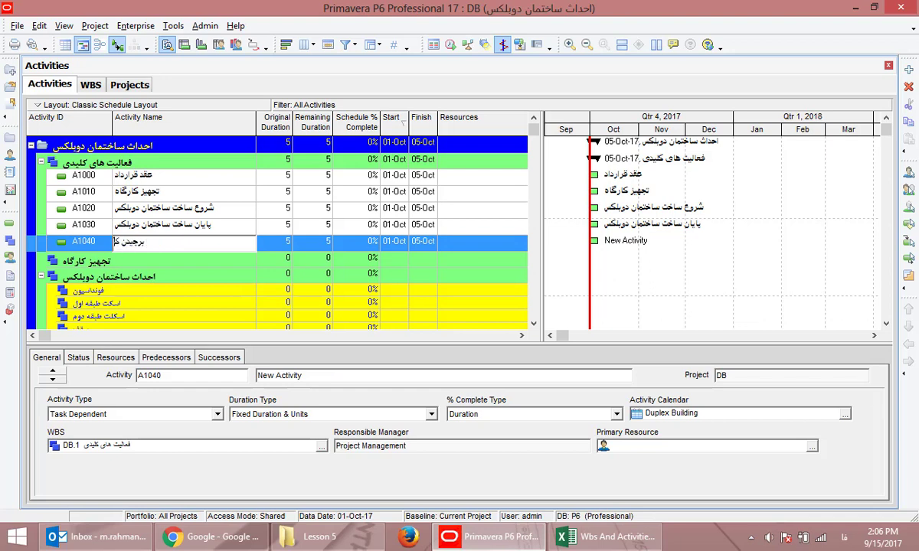
key("Return")
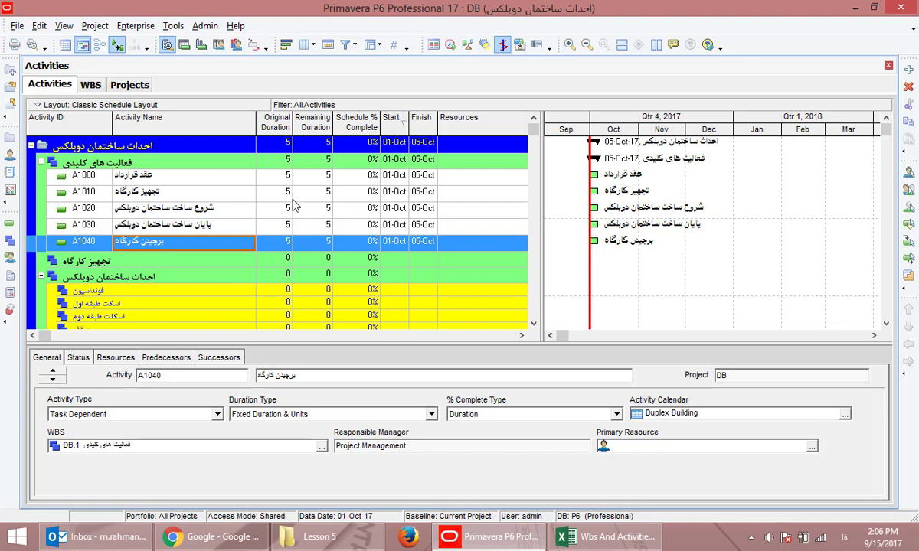
- Set the activity type of "عقد قرارداد" to Finish Milestone
left_click(140, 177)
left_click(145, 194)
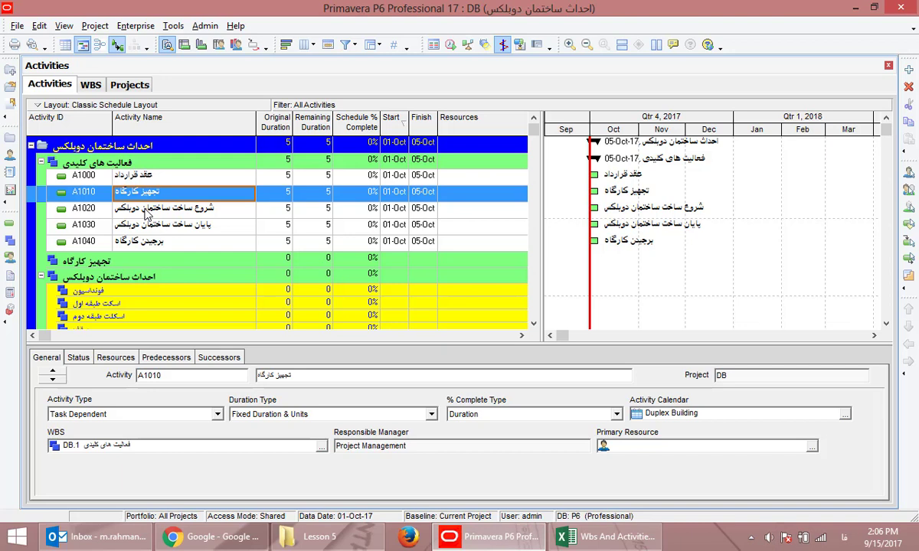
left_click(144, 176)
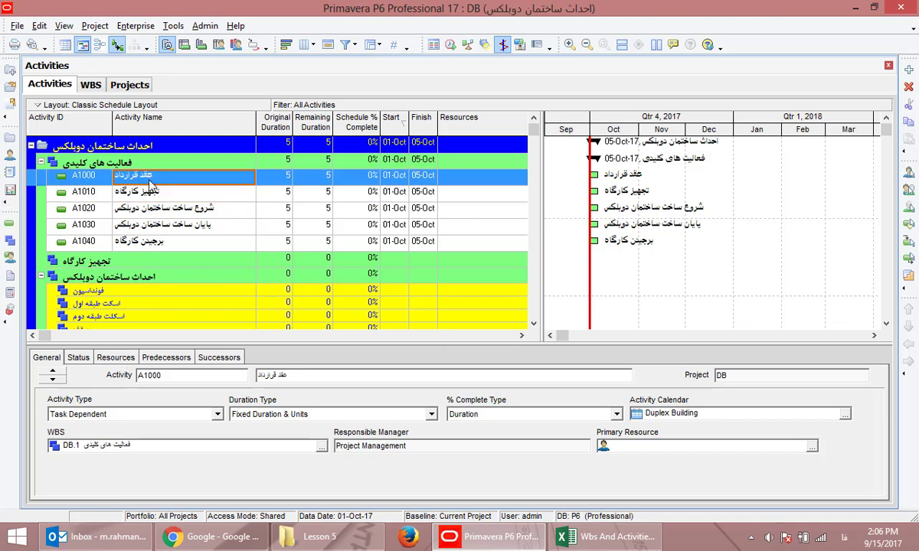
left_click(99, 413)
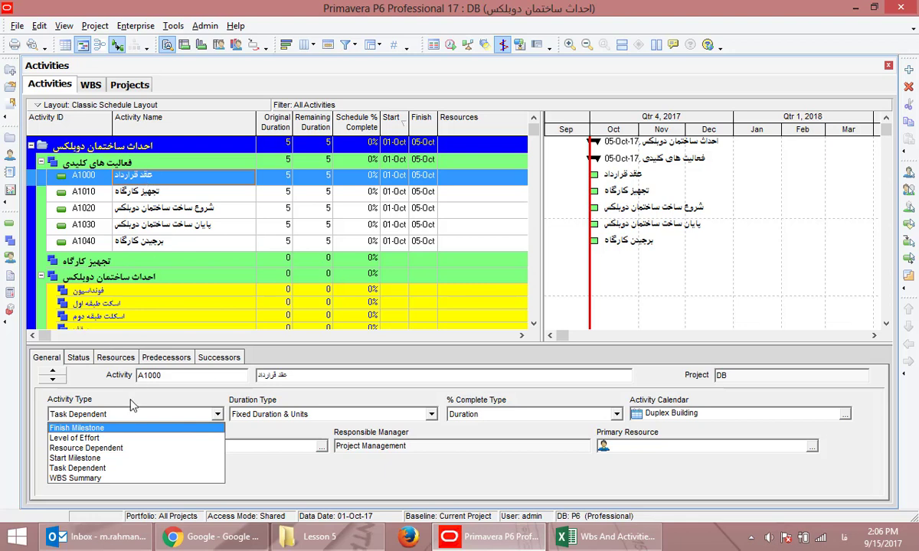
left_click(101, 428)
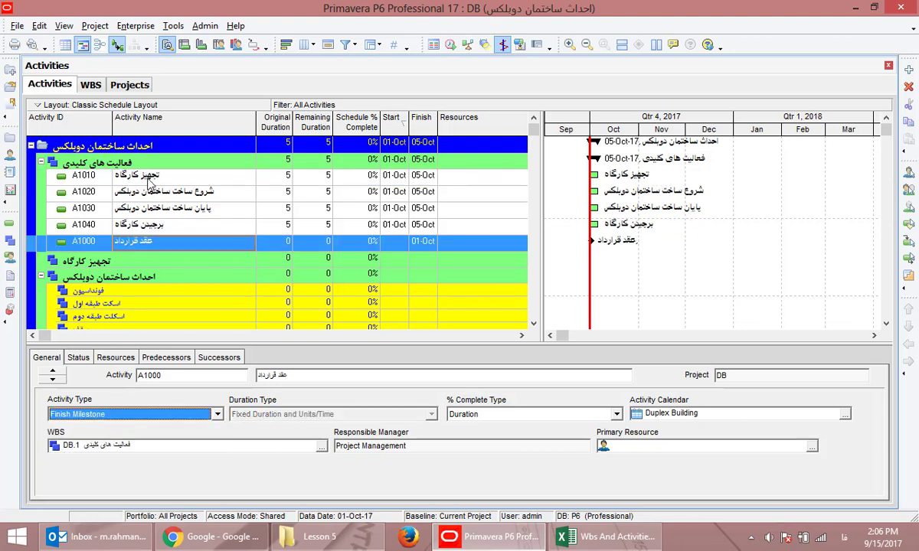
- Set the activity type of "تجهیز کارگاه" (A1010) and "شروع ساخت ساختمان دوبلکس" (A1020) to Start Milestone
left_click(140, 176)
left_click(92, 414)
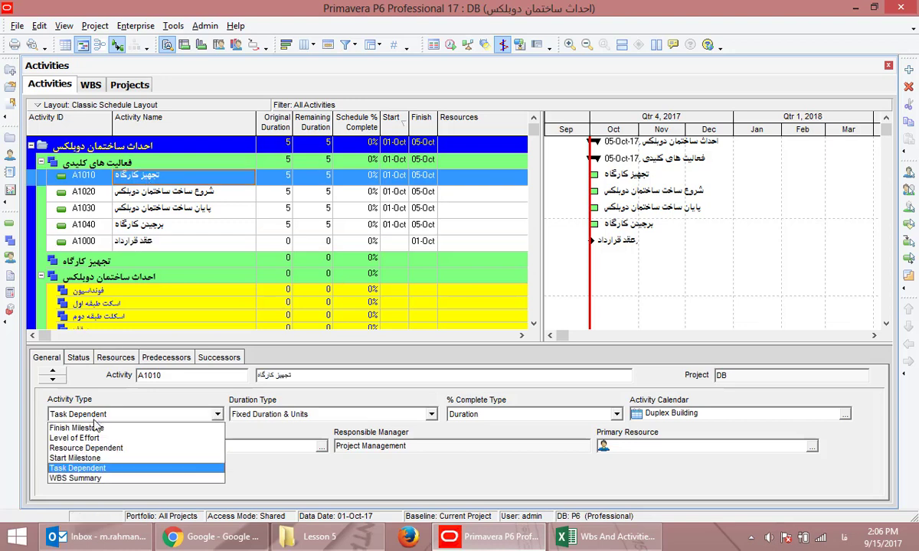
left_click(75, 458)
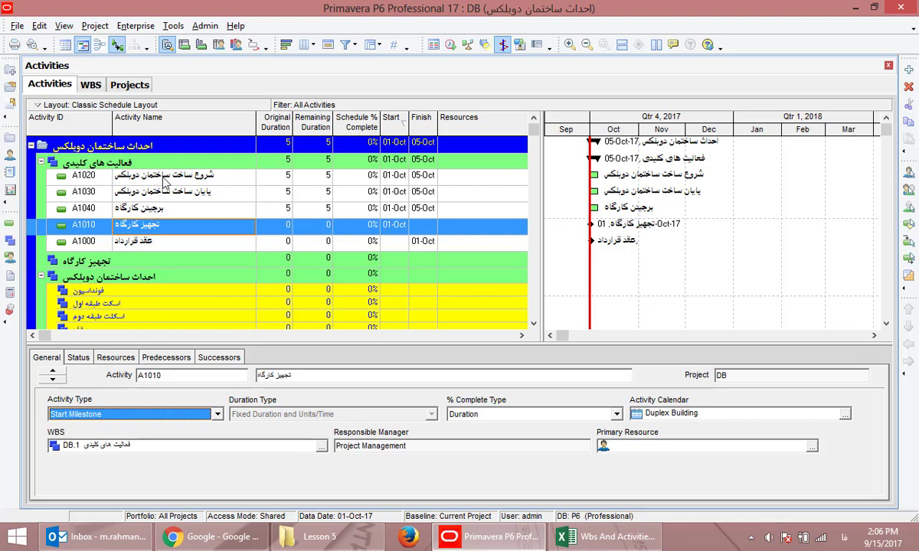
left_click(153, 175)
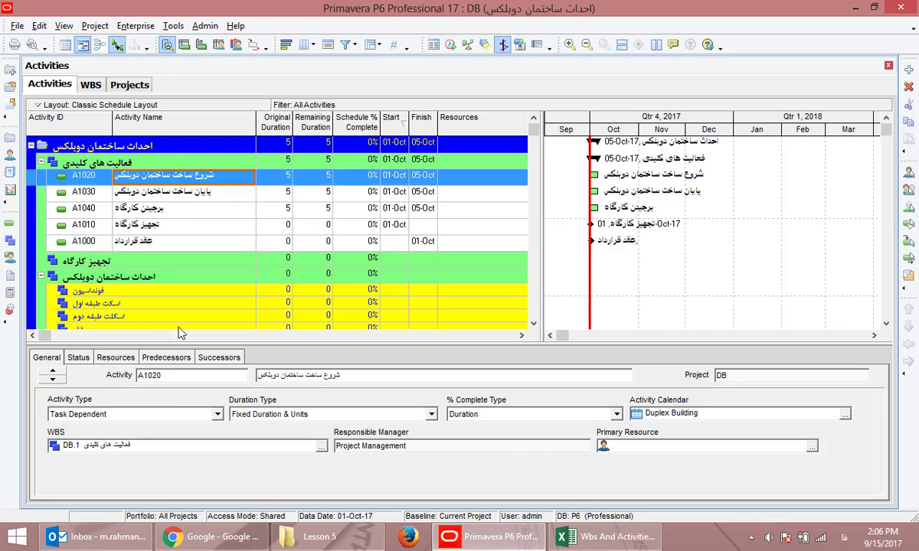
left_click(115, 414)
left_click(87, 459)
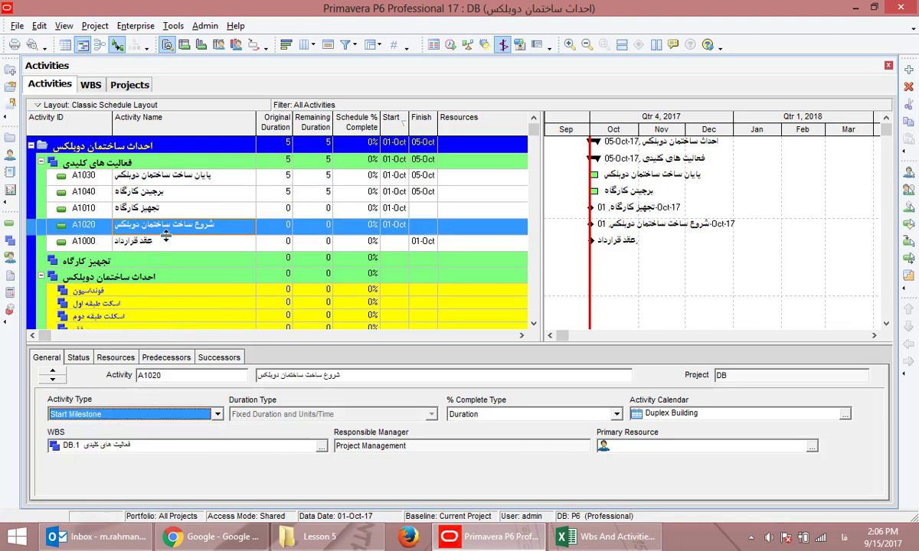
- Set the activity type of "پایان ساخت ساختمان دوبلکس" and "برچیدن کارگاه" to Finish Milestone
left_click(170, 177)
left_click(115, 414)
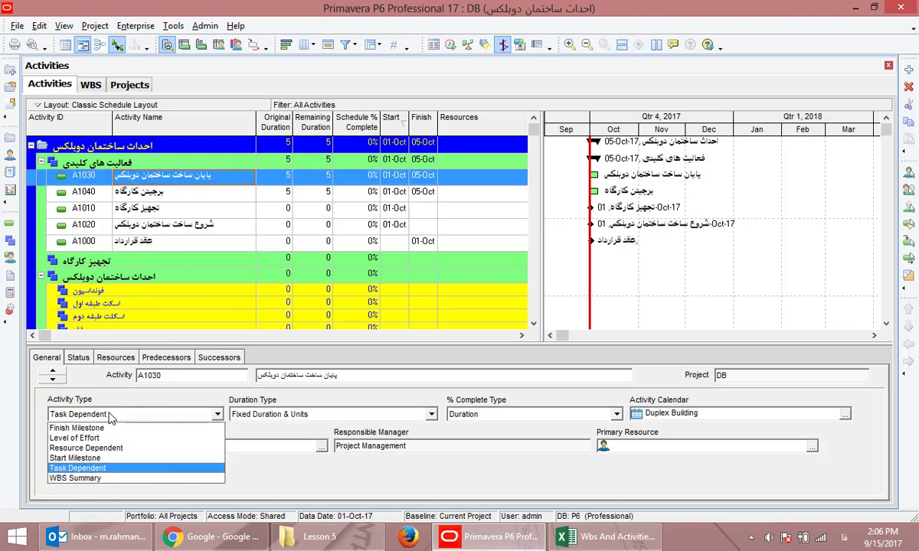
left_click(76, 428)
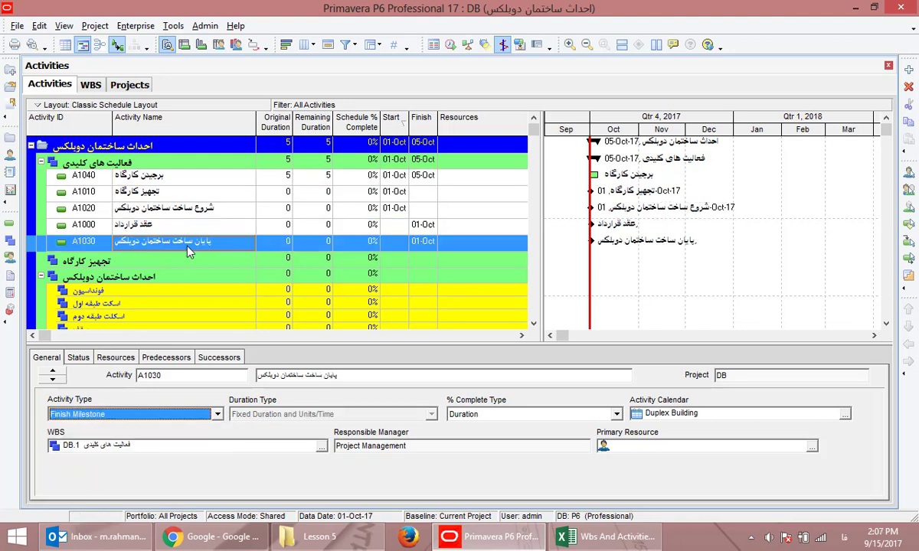
left_click(150, 175)
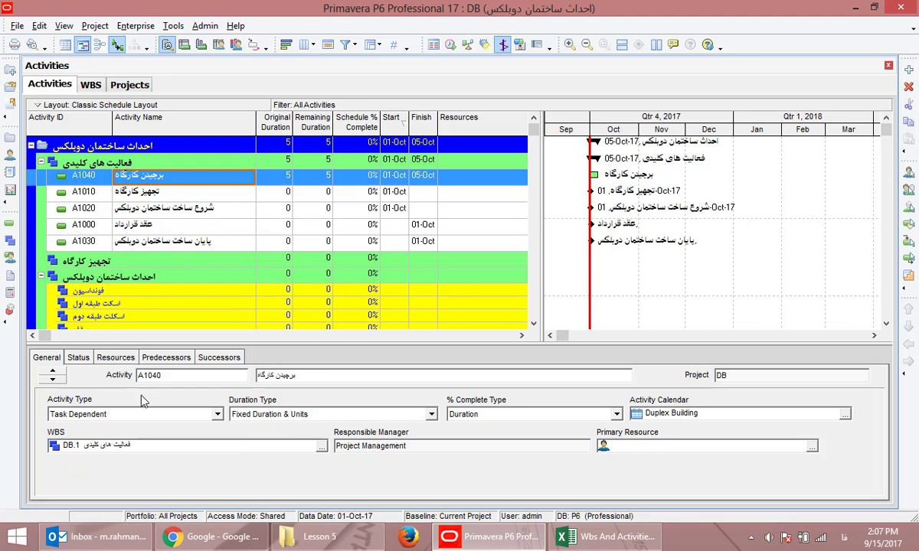
left_click(109, 414)
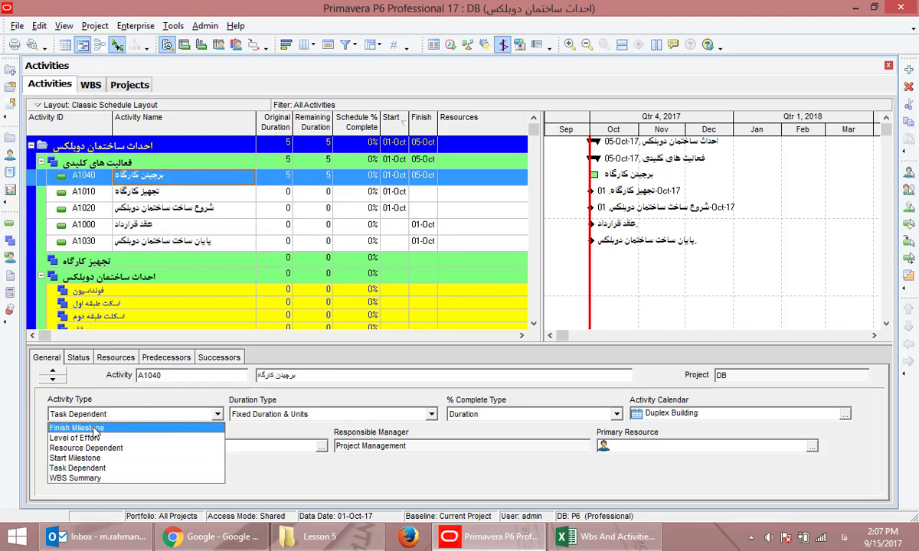
left_click(77, 427)
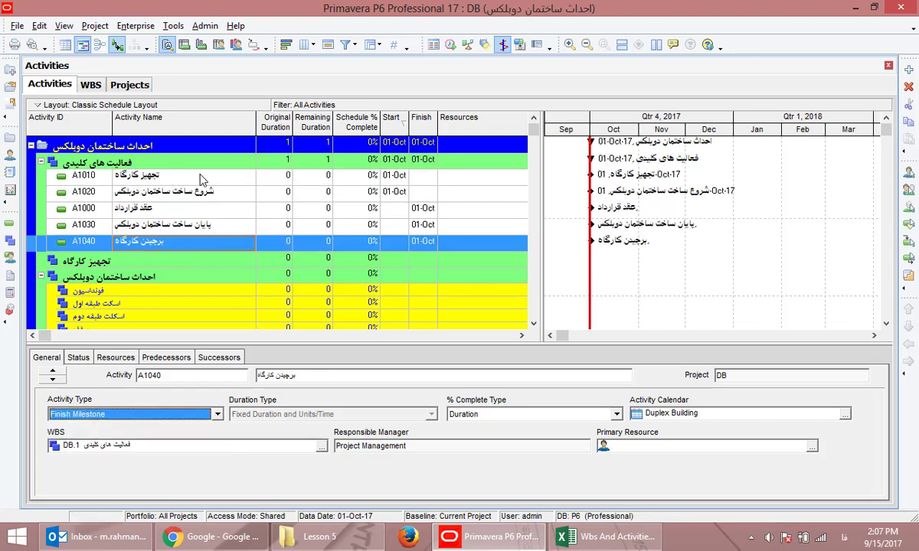
- In the activity table's Group and Sort settings, delete the Start sort field and accept the changes
right_click(205, 177)
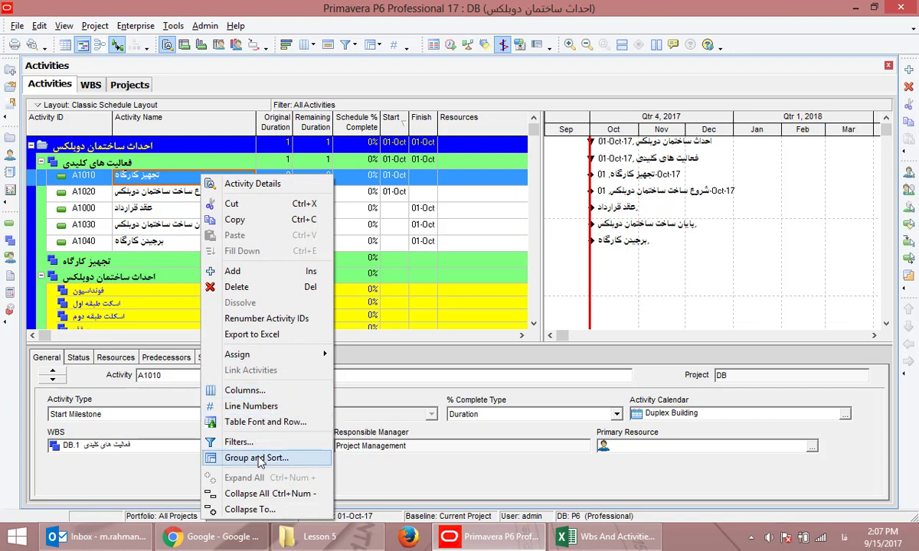
key("Escape")
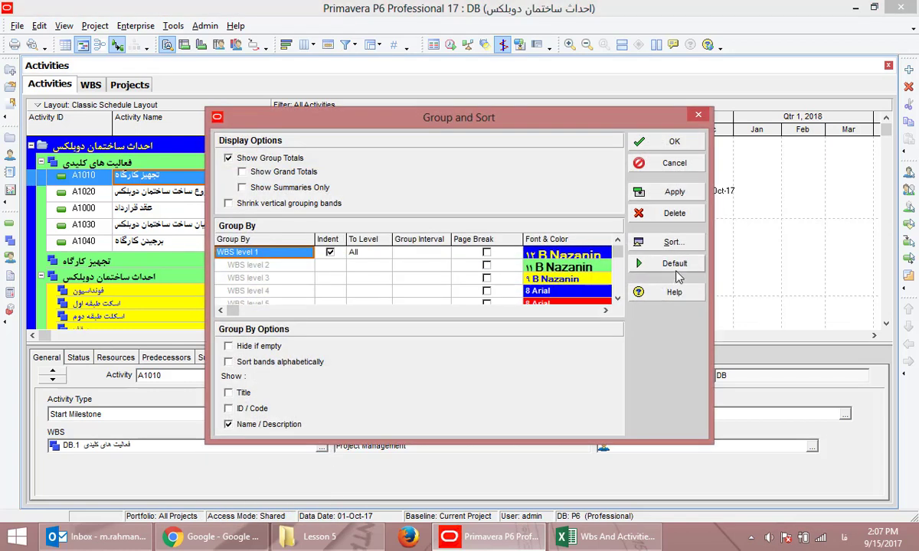
left_click(674, 242)
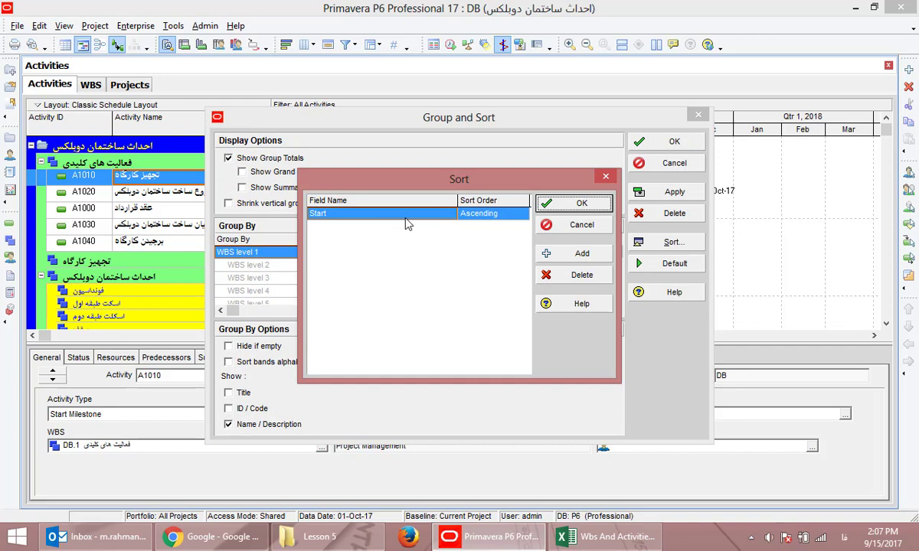
left_click(573, 273)
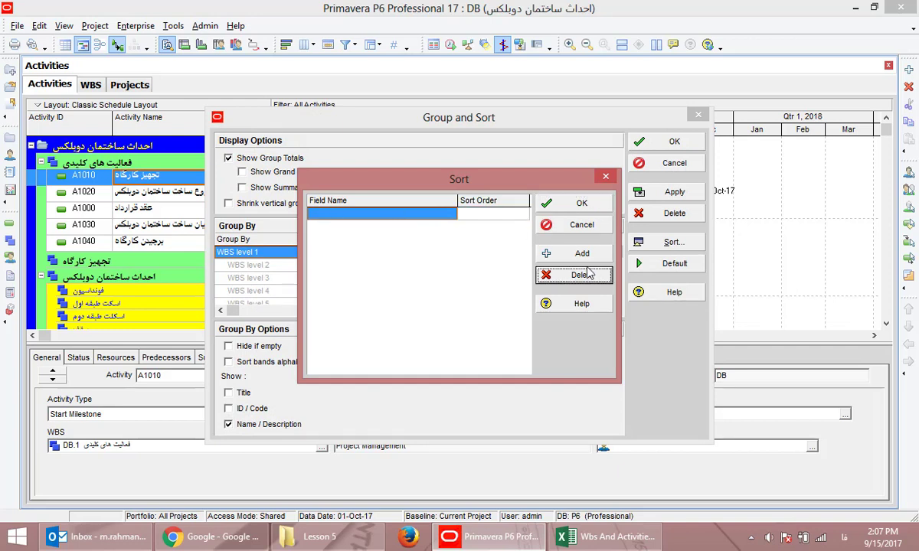
left_click(582, 205)
left_click(672, 141)
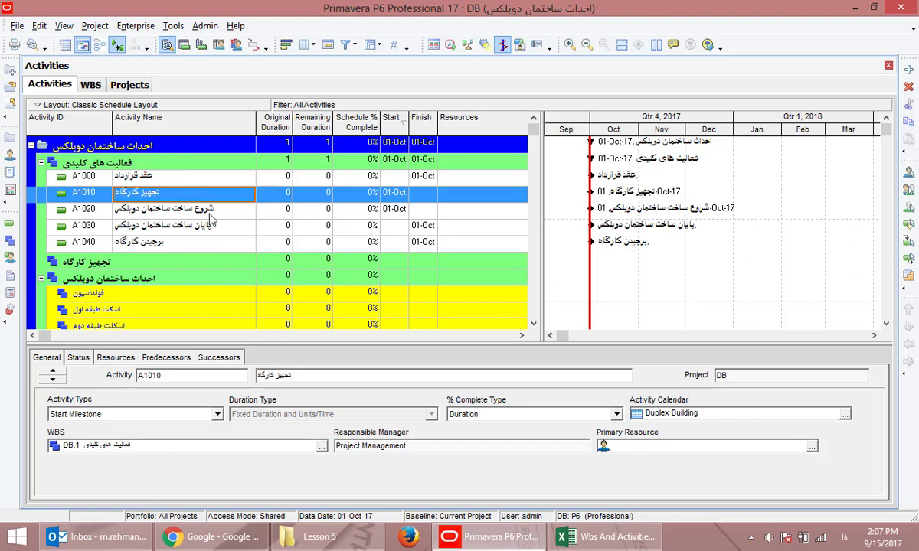
- Open the activity table's Group and Sort settings and check which sort fields are defined
right_click(212, 214)
left_click(283, 461)
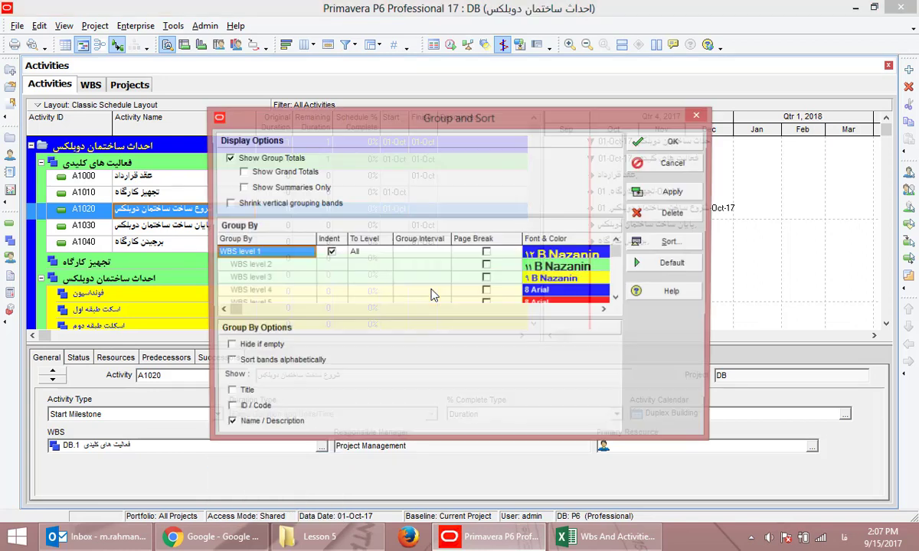
left_click(668, 241)
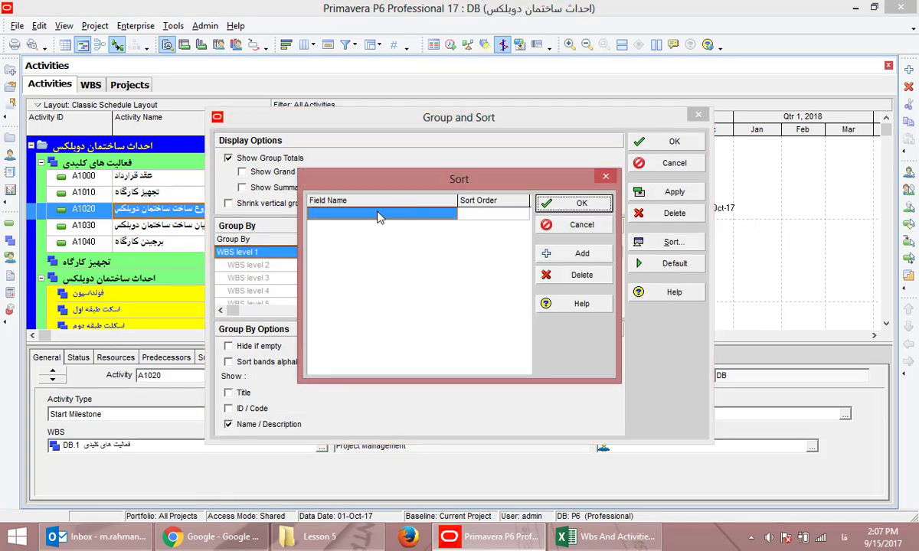
left_click(578, 204)
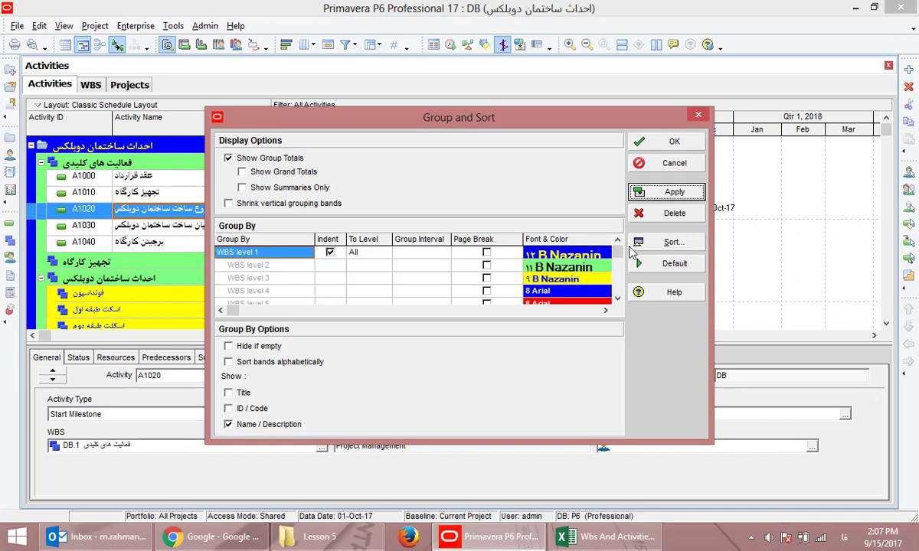
left_click(673, 242)
left_click(368, 215)
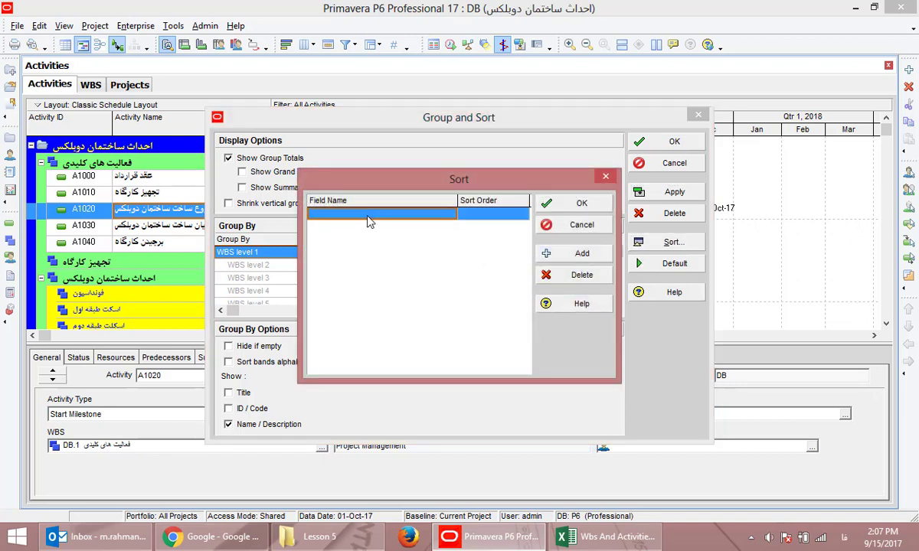
left_click(580, 224)
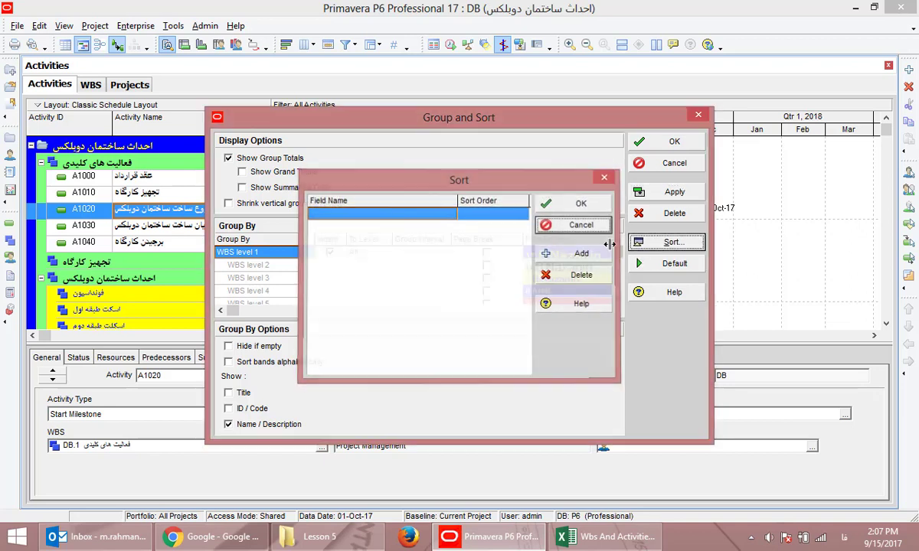
- Add Activity Name as an ascending sort field and apply it to the activity table
left_click(665, 242)
left_click(407, 215)
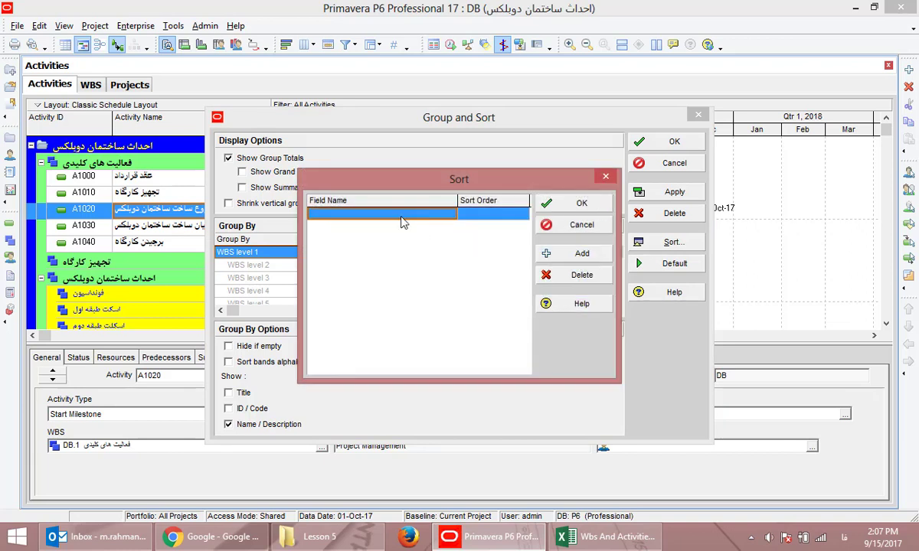
left_click(547, 252)
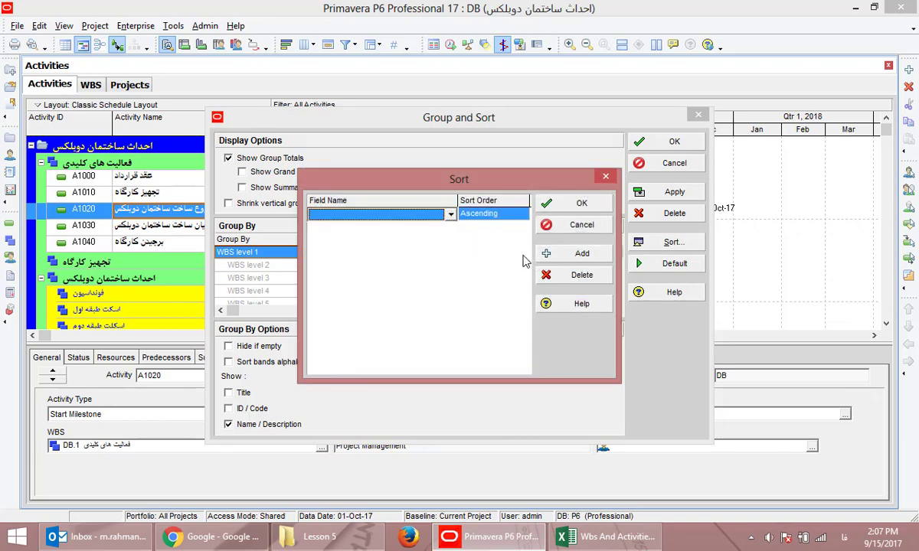
left_click(388, 215)
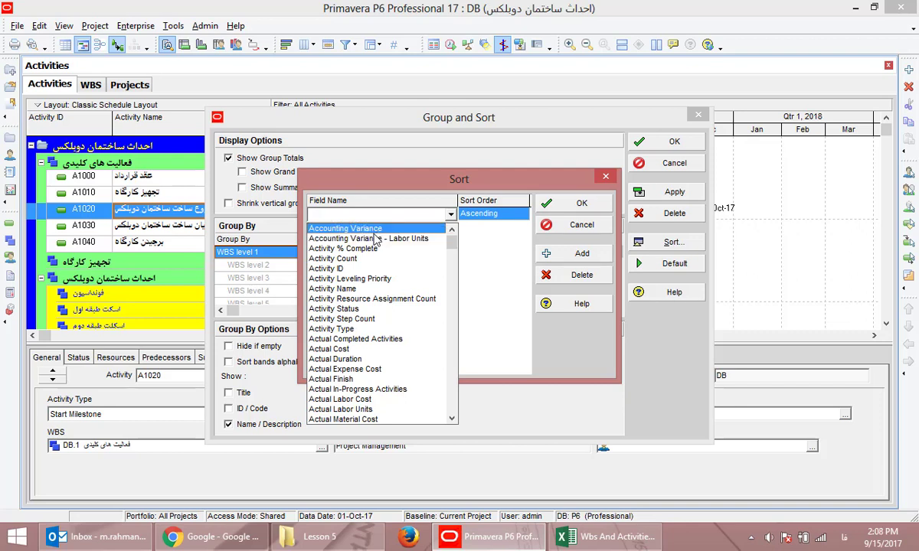
left_click(358, 288)
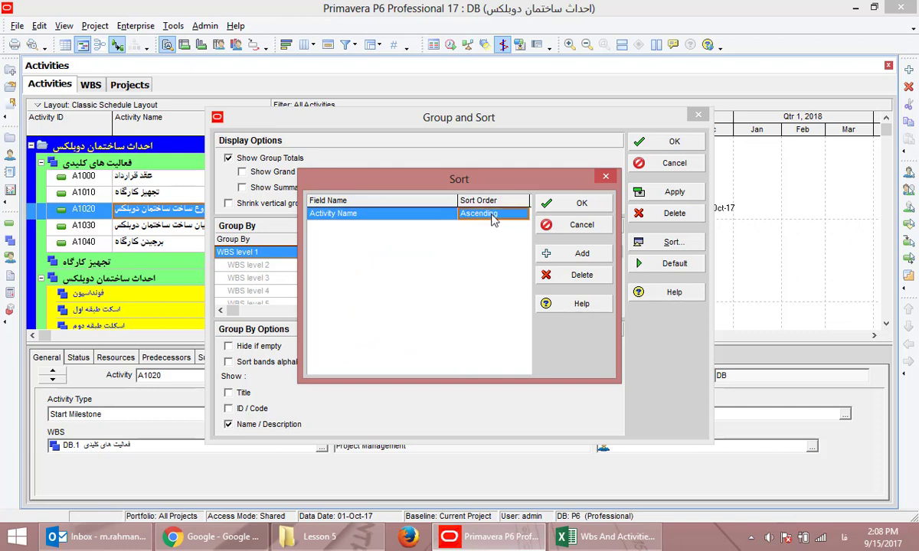
left_click(578, 260)
left_click(550, 272)
left_click(570, 204)
left_click(665, 191)
left_click_drag(317, 121, 456, 128)
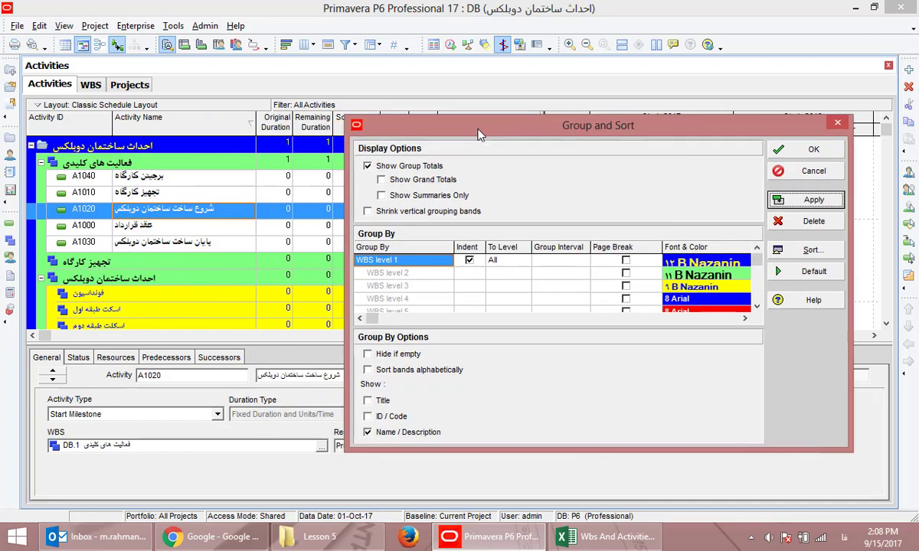
left_click_drag(532, 135, 442, 124)
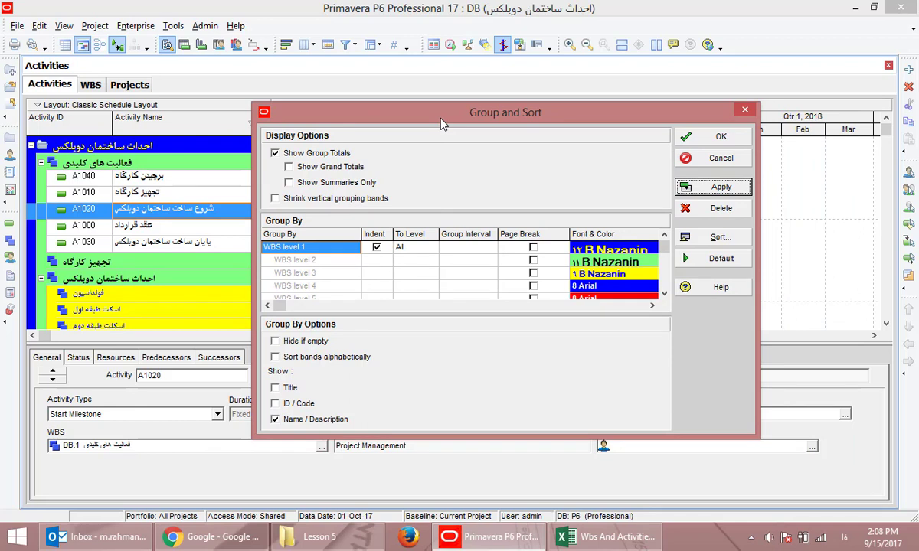
- Delete the Activity Name sort field, apply the change and accept the Group and Sort settings
left_click(712, 236)
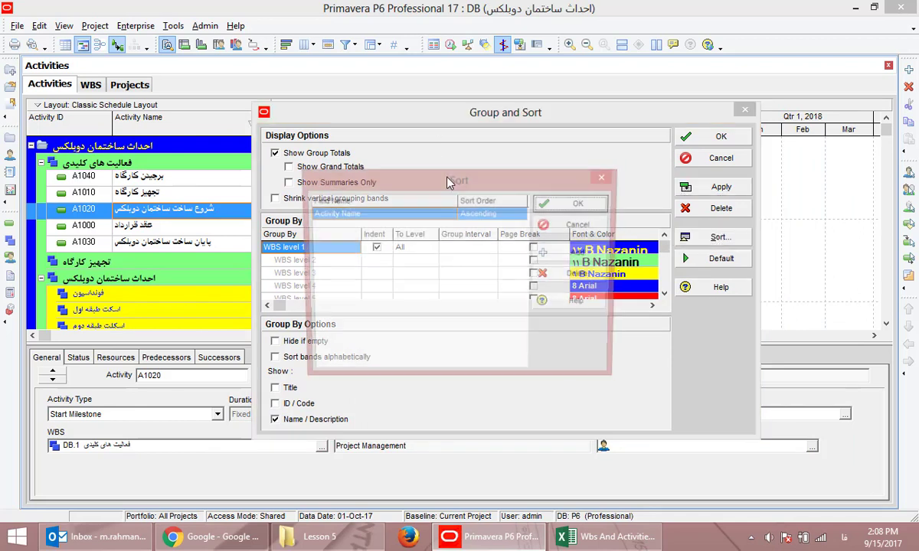
left_click(576, 203)
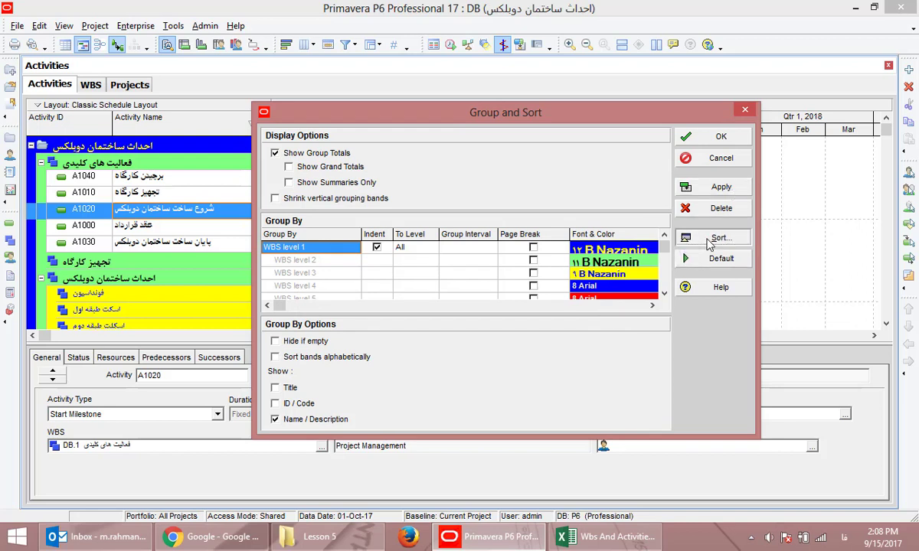
left_click(709, 239)
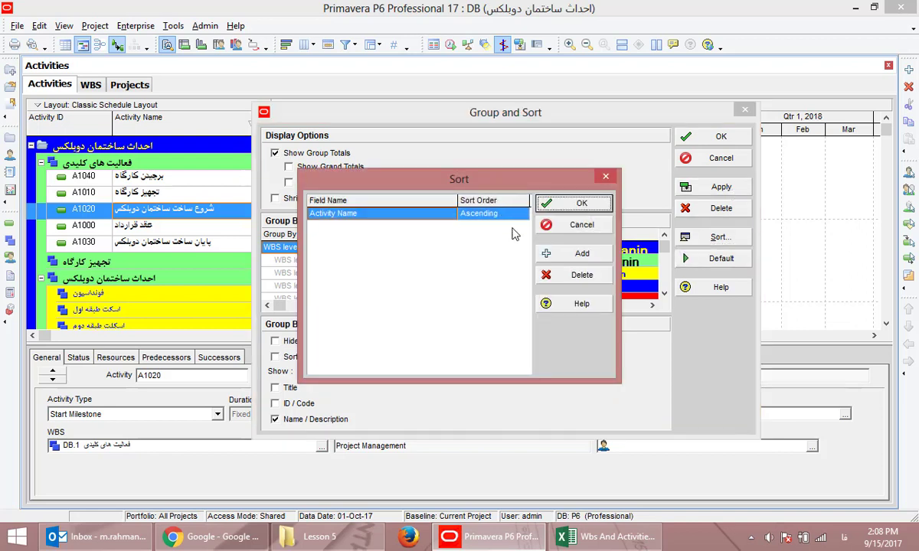
left_click(545, 275)
left_click(574, 204)
left_click(721, 186)
left_click(720, 137)
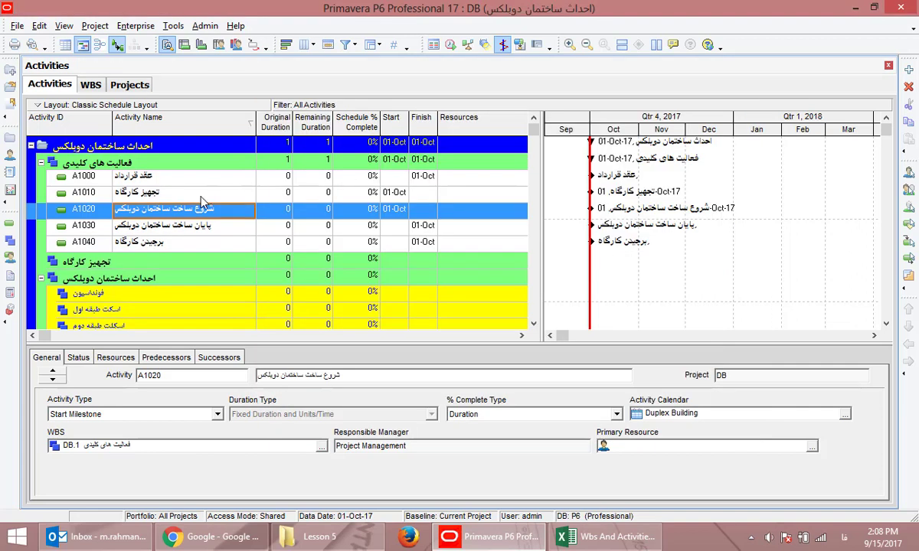
- Inspect the finish date of "عقد قرارداد" and the start date and status details of "تجهیز کارگاه" (A1010)
left_click(142, 175)
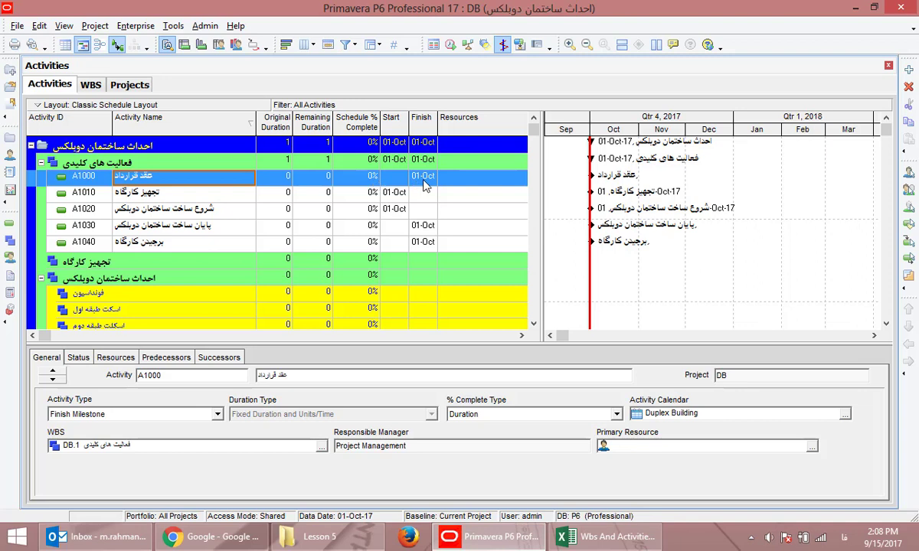
left_click(390, 192)
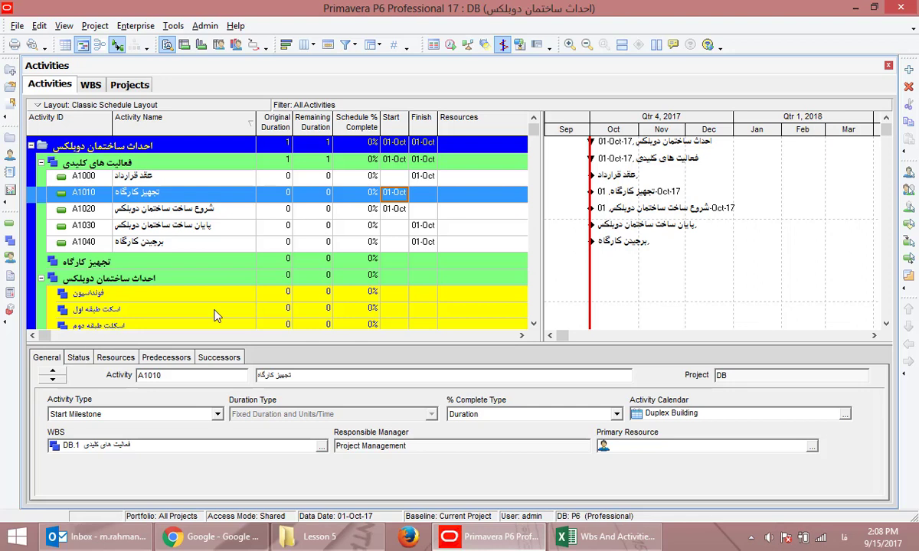
left_click(79, 357)
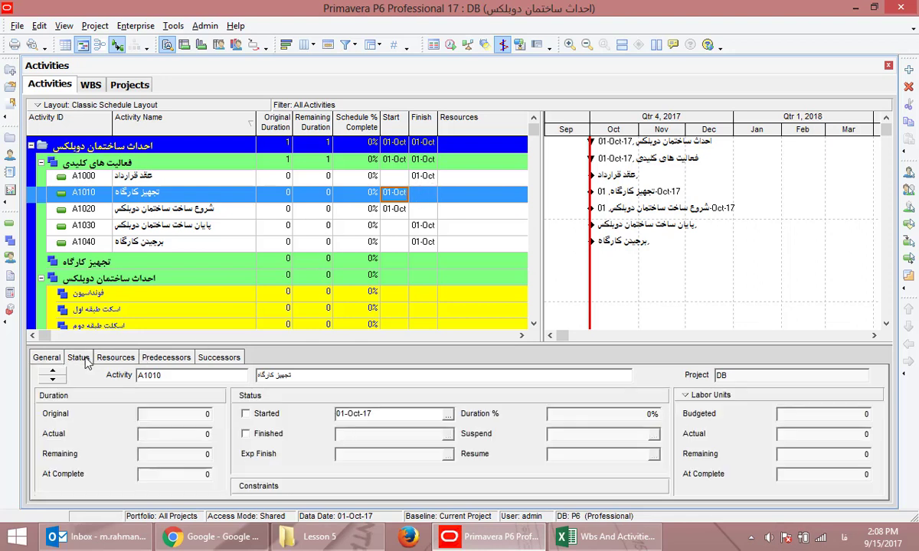
left_click(48, 357)
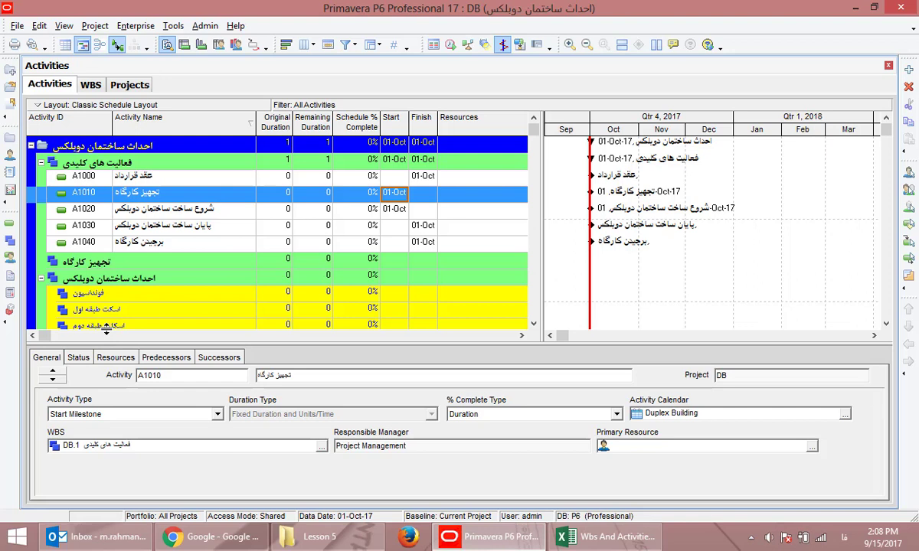
scroll(301, 223, "down", 1)
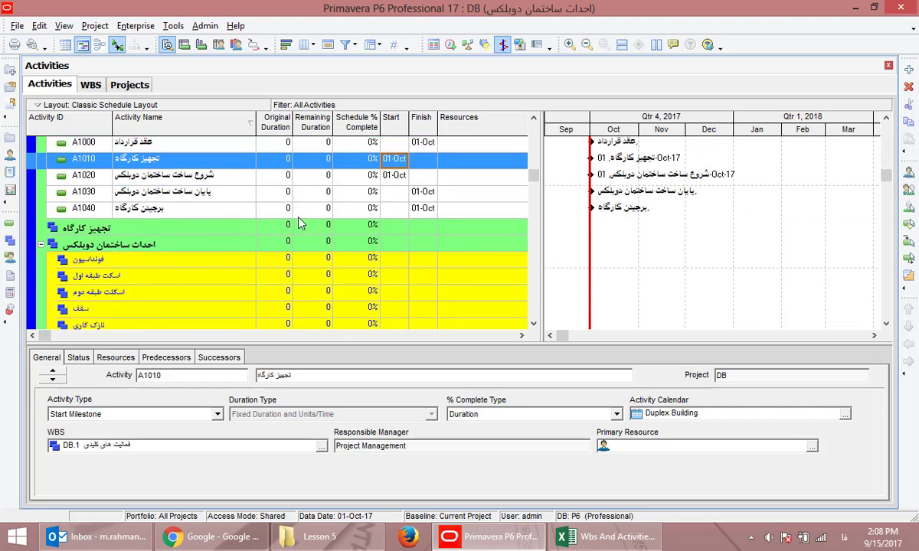
right_click(220, 197)
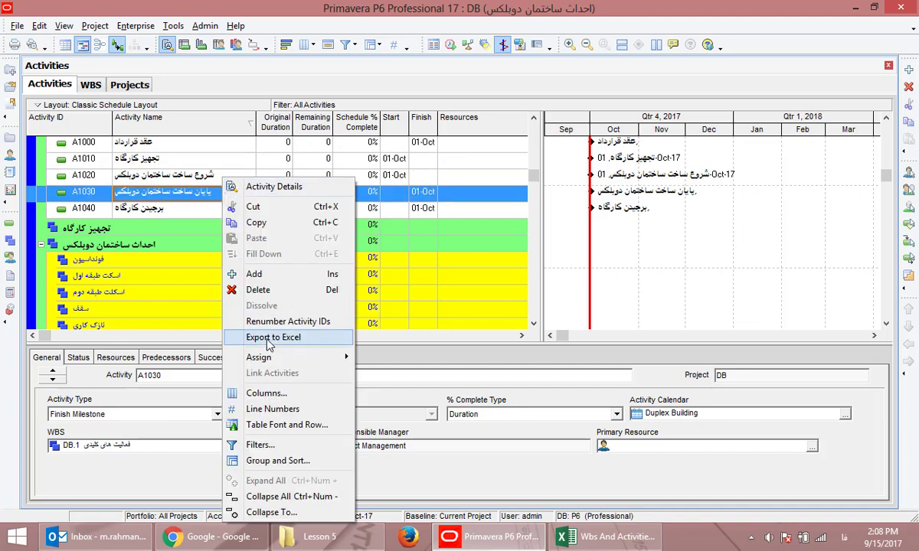
left_click(270, 461)
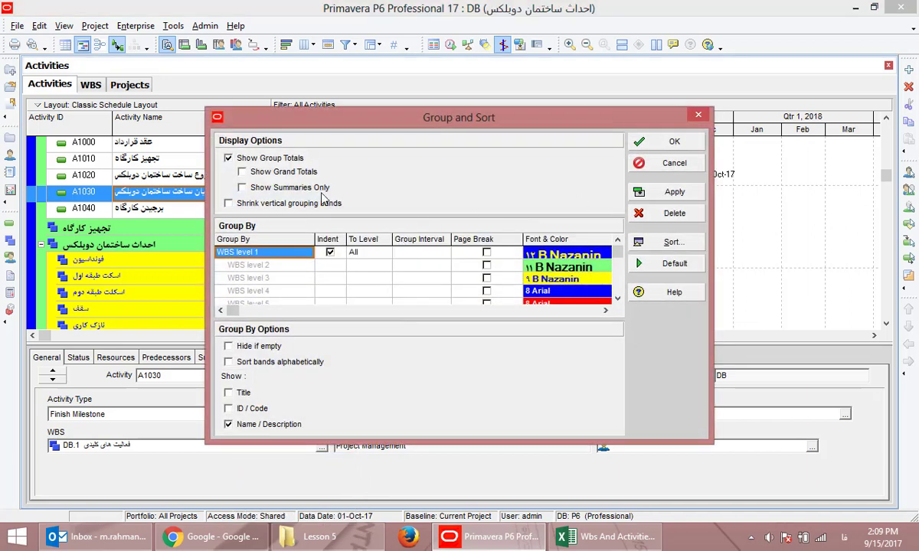
left_click_drag(311, 113, 338, 114)
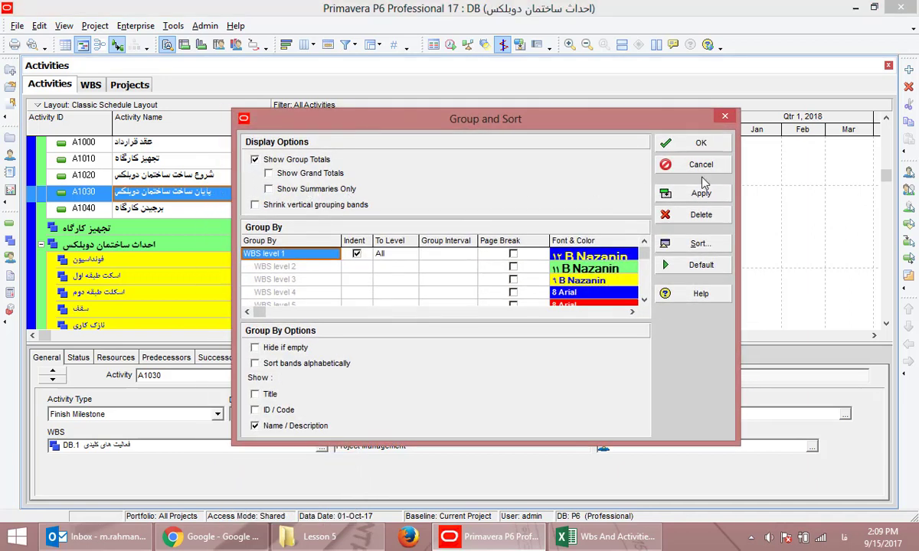
left_click(701, 142)
- Turn off Show Group Totals in the activity table's Group and Sort settings and apply the change
left_click(398, 192)
right_click(399, 192)
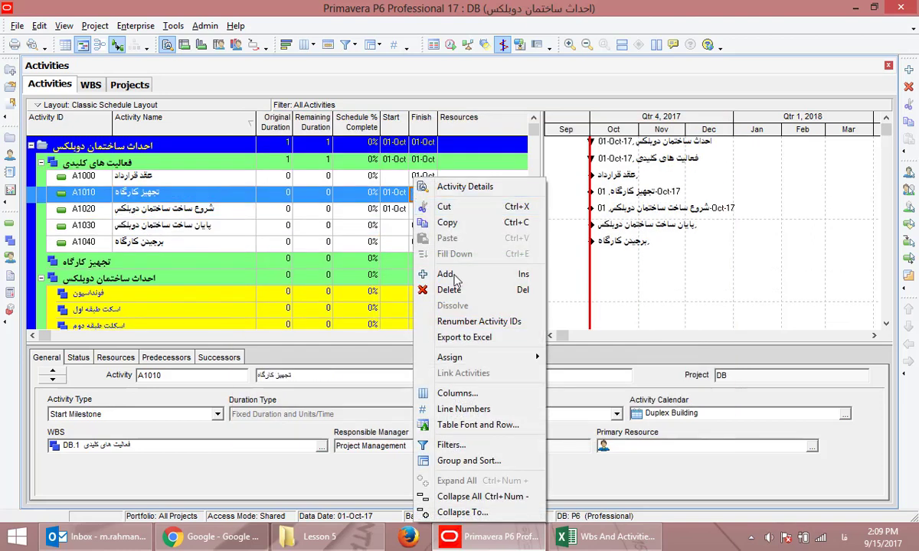
left_click(484, 462)
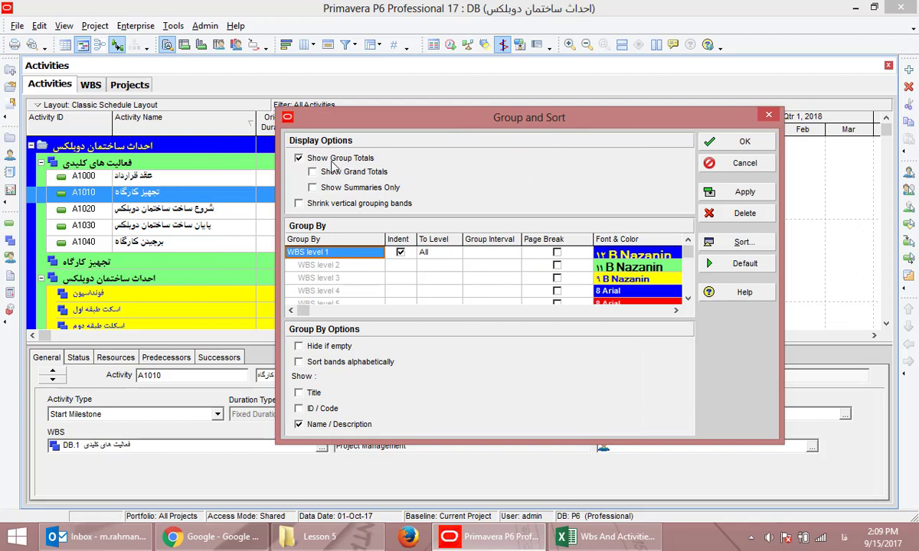
left_click(330, 160)
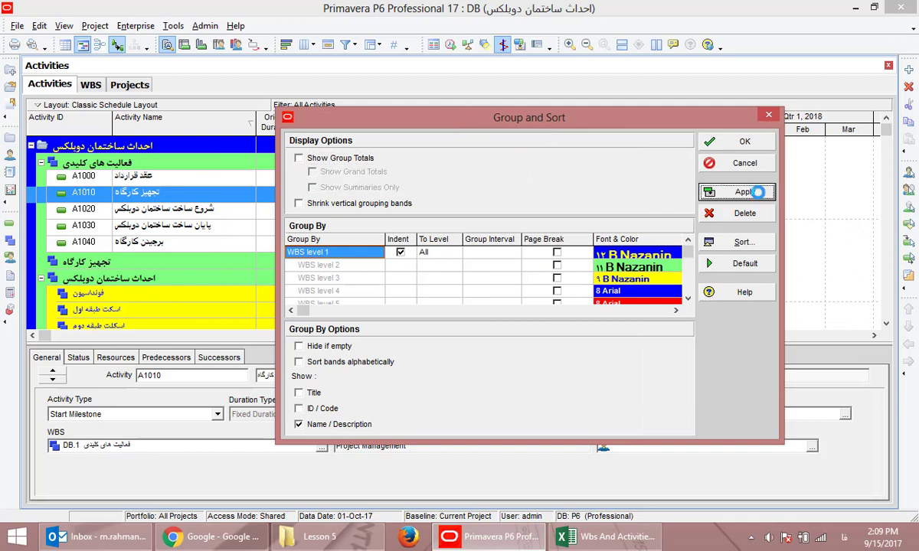
left_click(757, 190)
- Turn Show Group Totals back on, enable Show Grand Totals and apply both display options
left_click(300, 158)
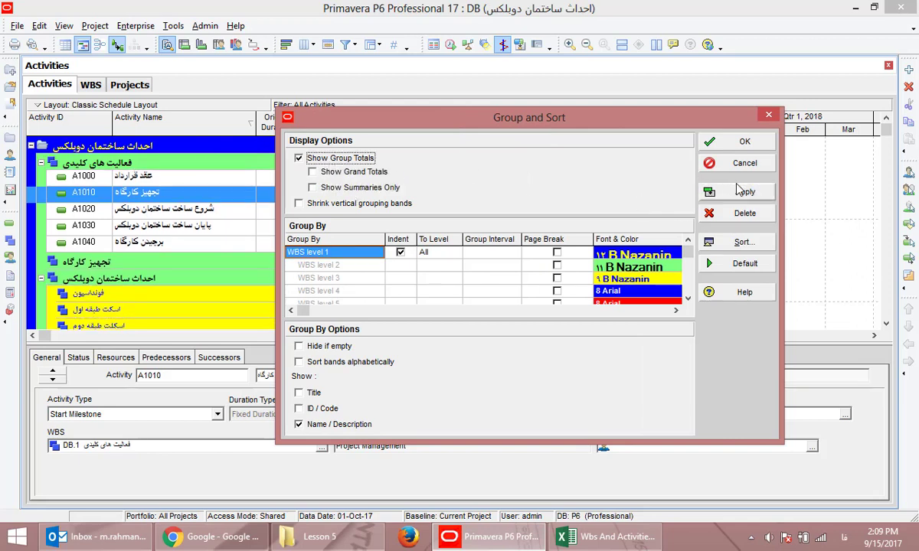
left_click(320, 172)
left_click(744, 192)
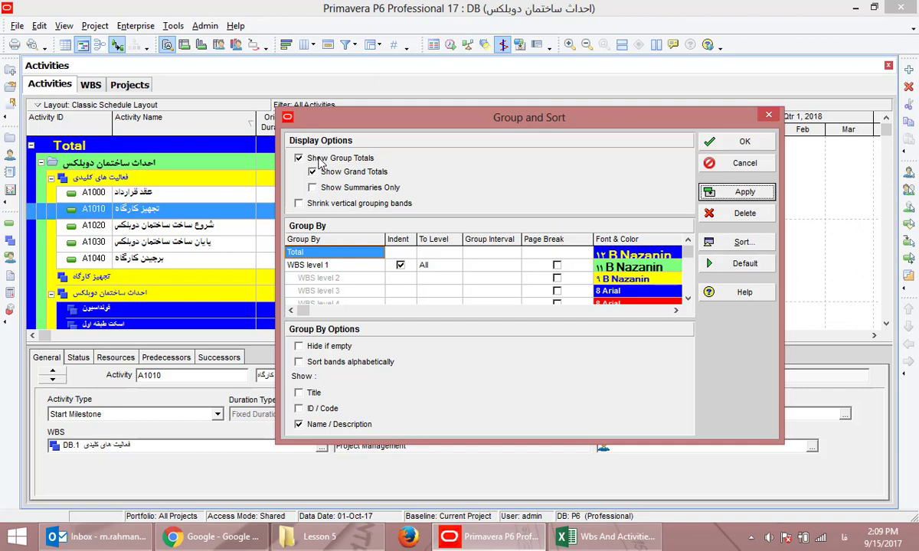
- Turn off Show Grand Totals, keep Show Group Totals enabled and apply the change
left_click(348, 159)
left_click(337, 158)
left_click(341, 172)
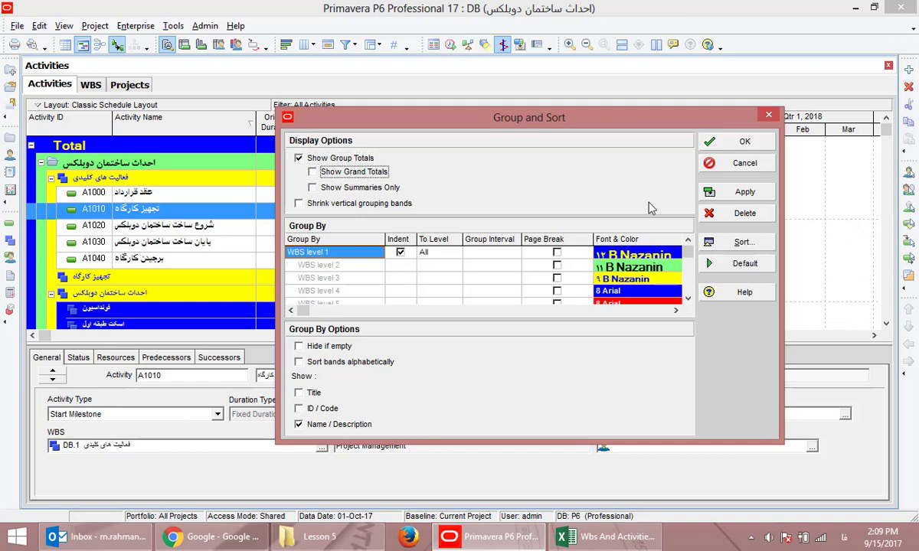
left_click(747, 193)
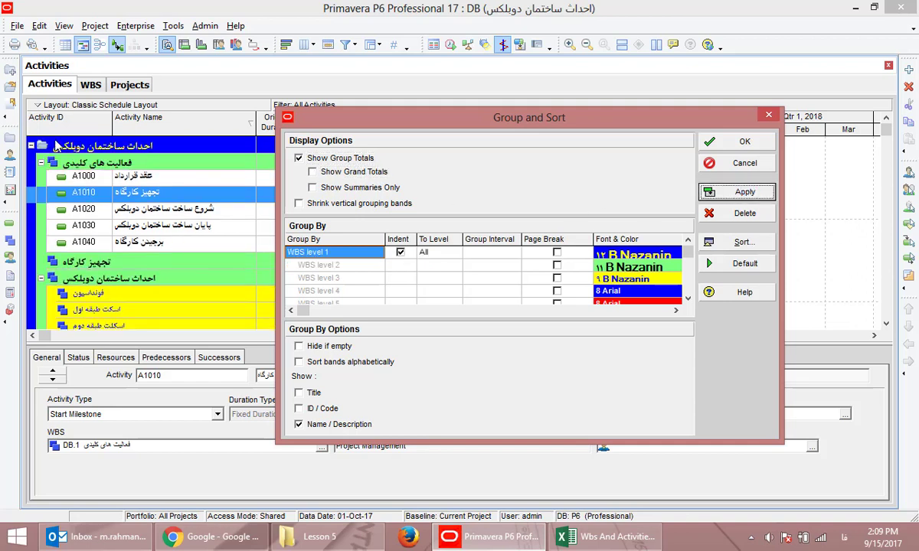
- Apply the grouping with Show Group Totals off, and restore and reapply that option
left_click(299, 158)
left_click(766, 194)
left_click(338, 156)
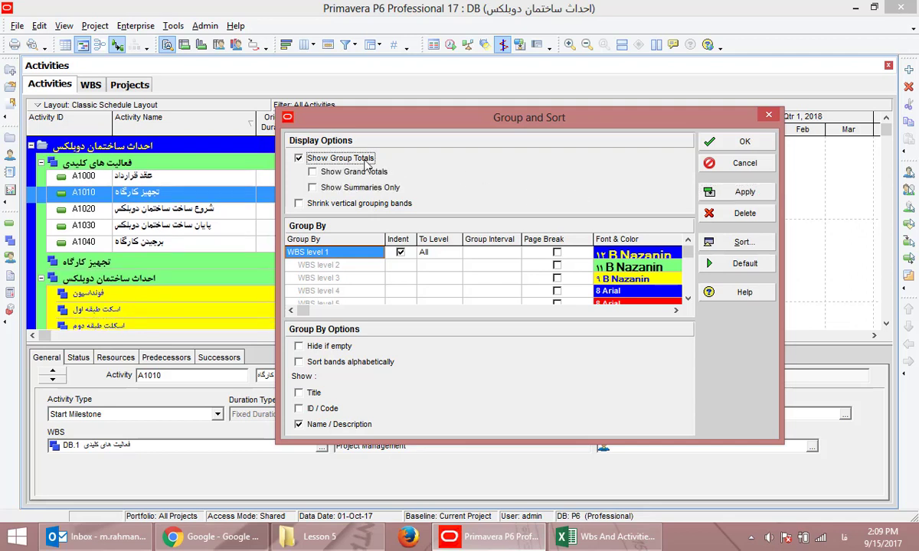
left_click(756, 198)
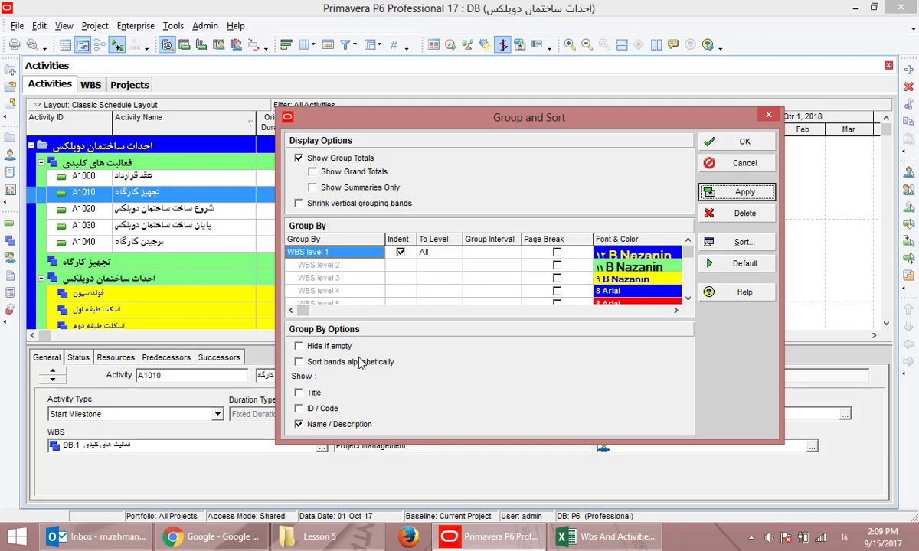
- Try Title on the WBS group bands, replace it with ID / Code alongside Name / Description, and apply
left_click(299, 392)
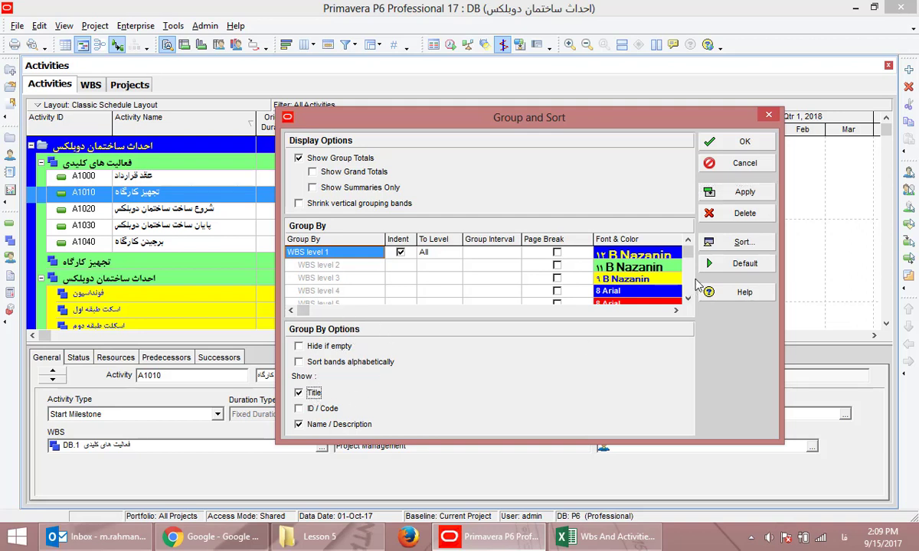
left_click(756, 196)
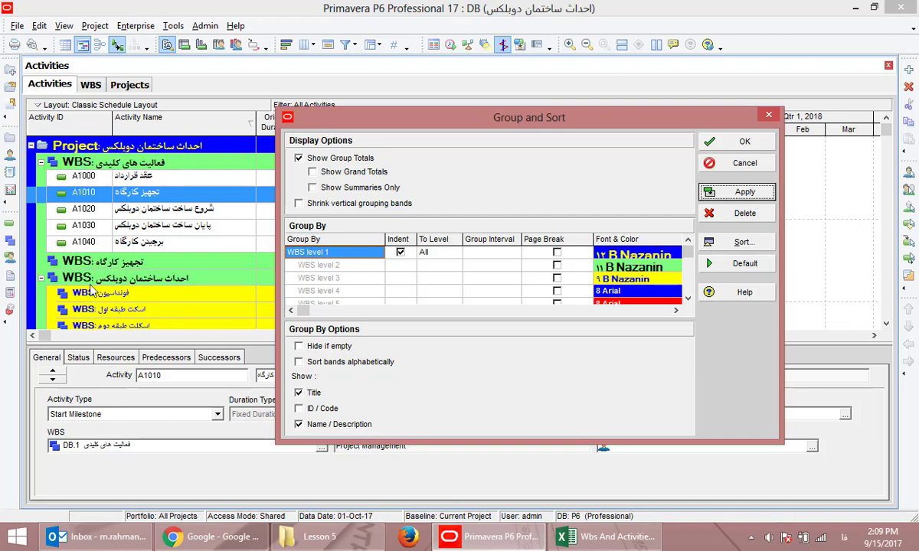
left_click(299, 392)
left_click(299, 409)
left_click(750, 193)
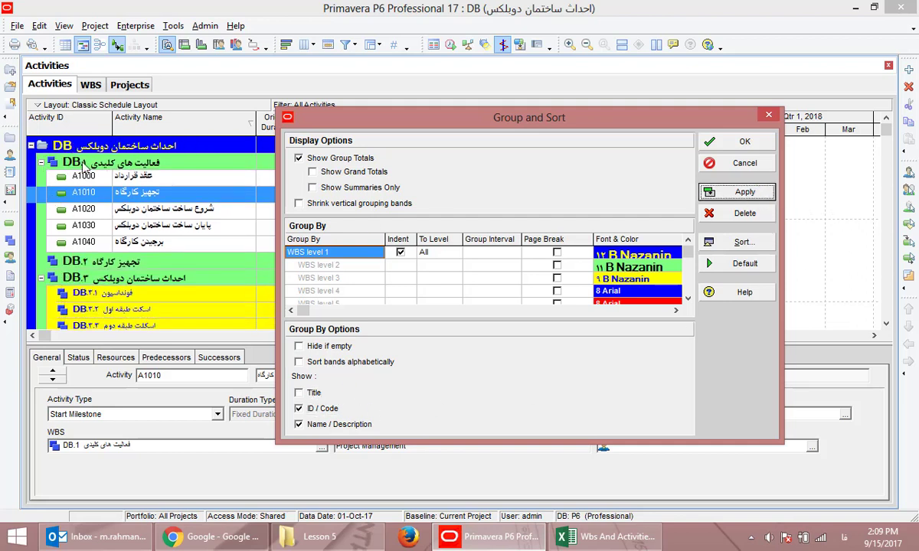
- Try Title in place of Name / Description on the WBS group bands, restore ID / Code with Name / Description, and apply
left_click(300, 424)
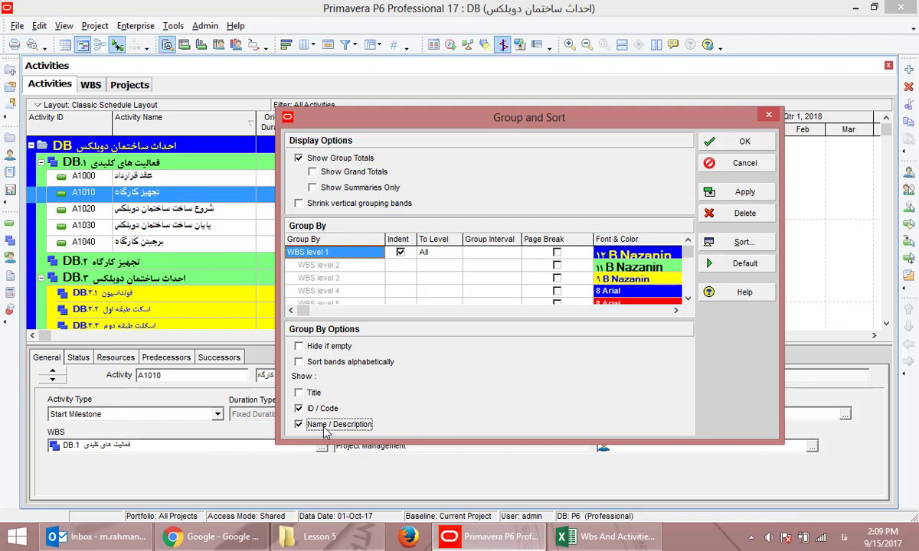
left_click(299, 392)
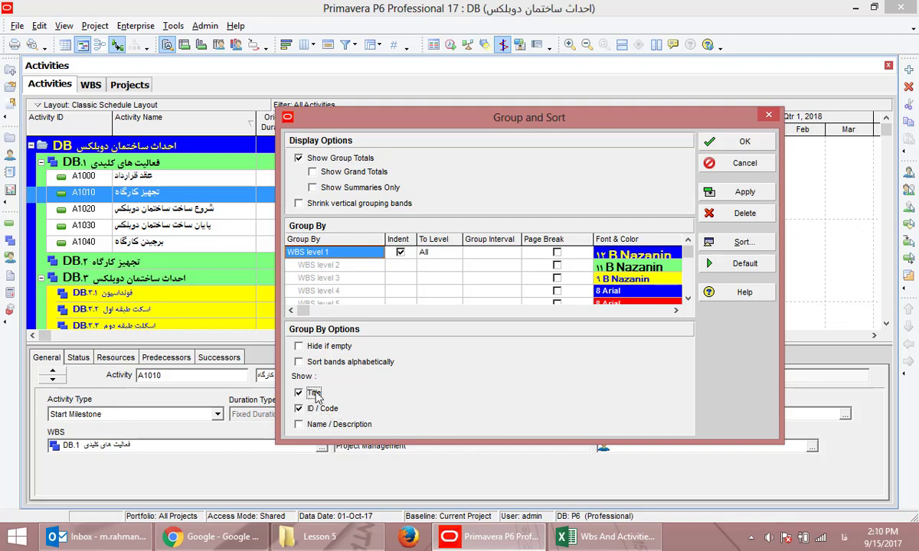
left_click(314, 393)
left_click(336, 424)
left_click(736, 193)
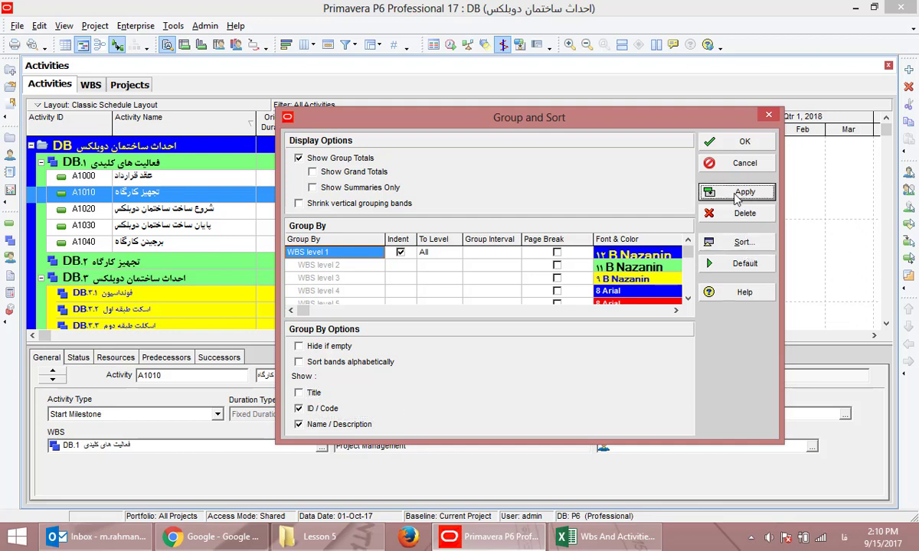
- Apply the WBS group bands with ID / Code only, and restore and reapply Name / Description
left_click(329, 424)
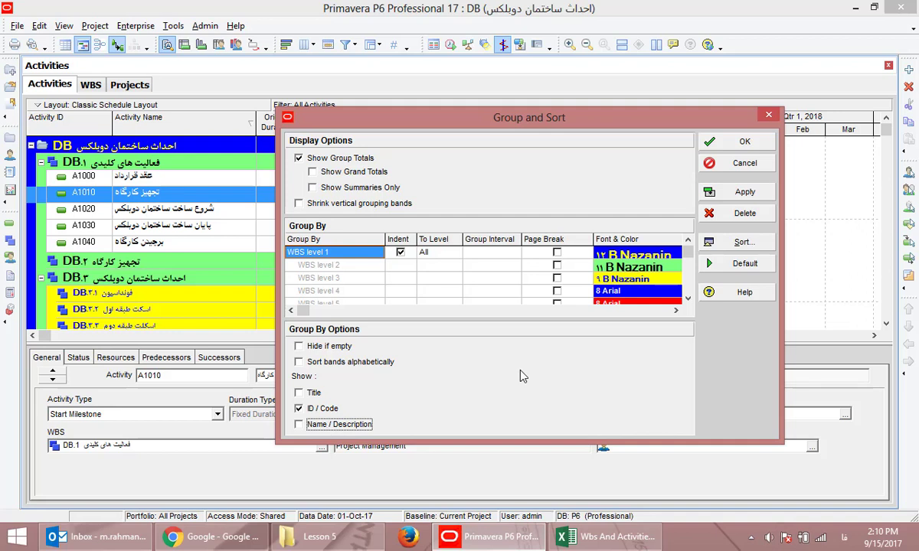
left_click(739, 191)
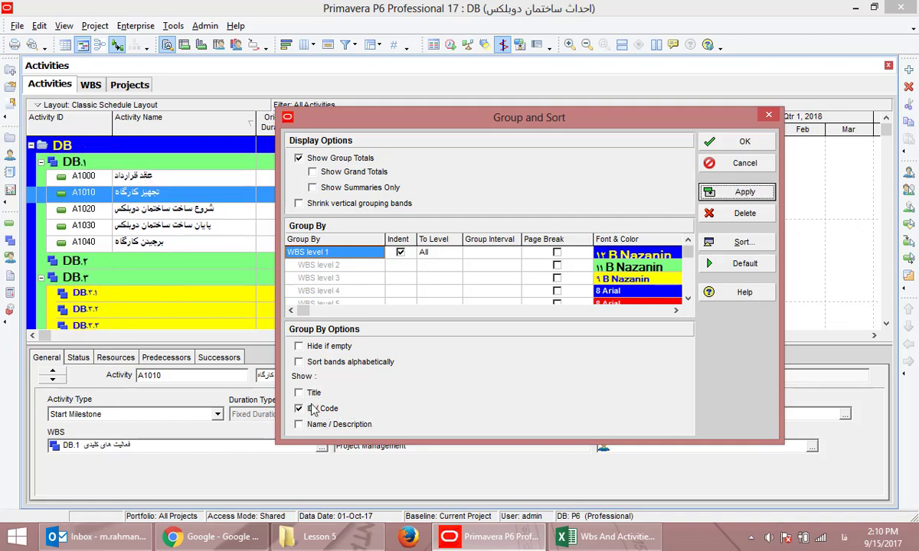
left_click(311, 427)
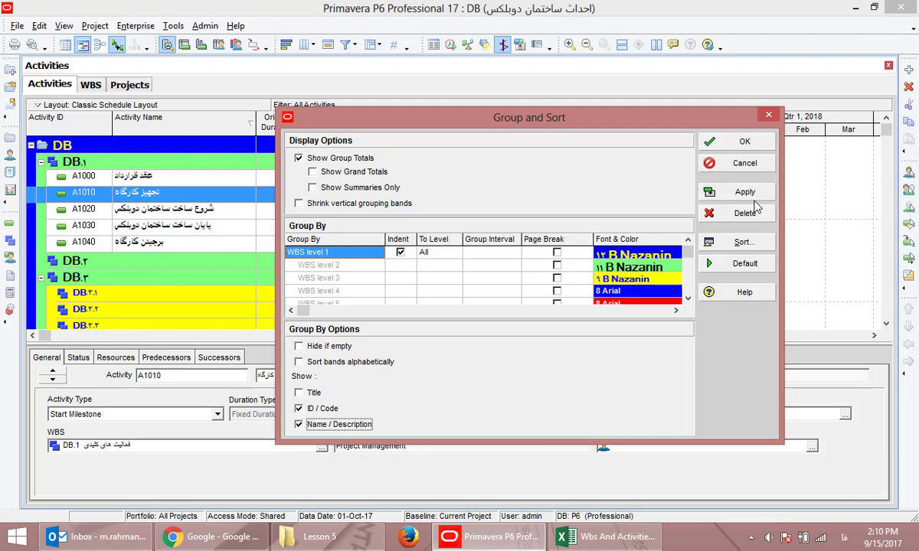
left_click(747, 194)
- Show only Name / Description on the WBS group bands by turning off ID / Code, and accept the grouping settings
left_click(323, 414)
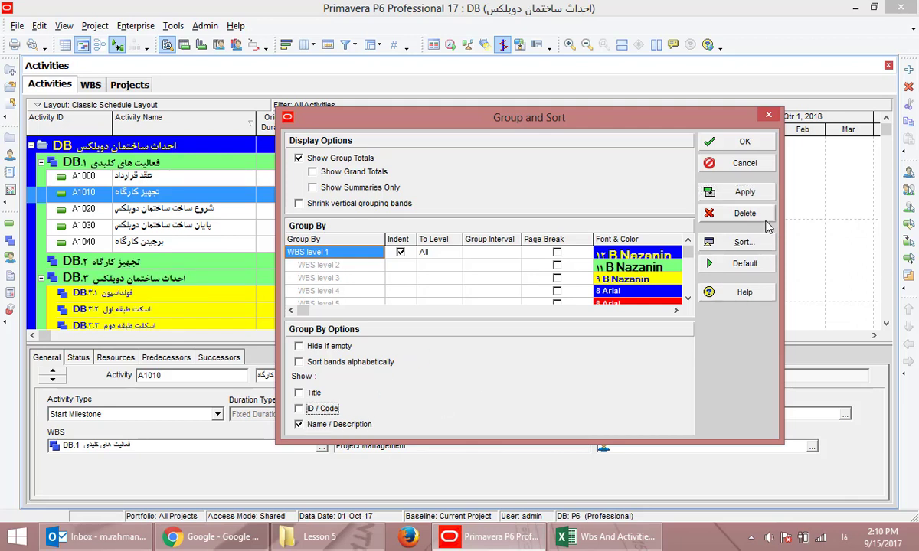
left_click(760, 192)
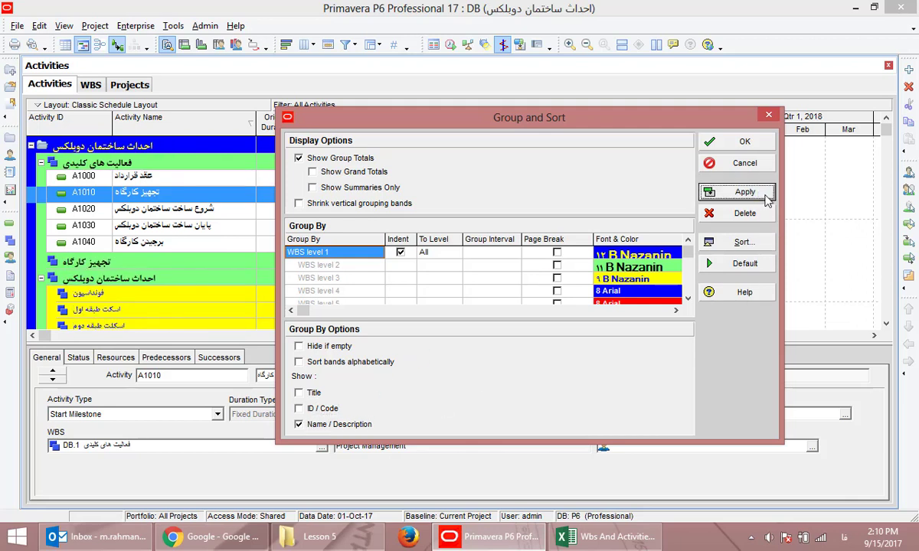
left_click(754, 143)
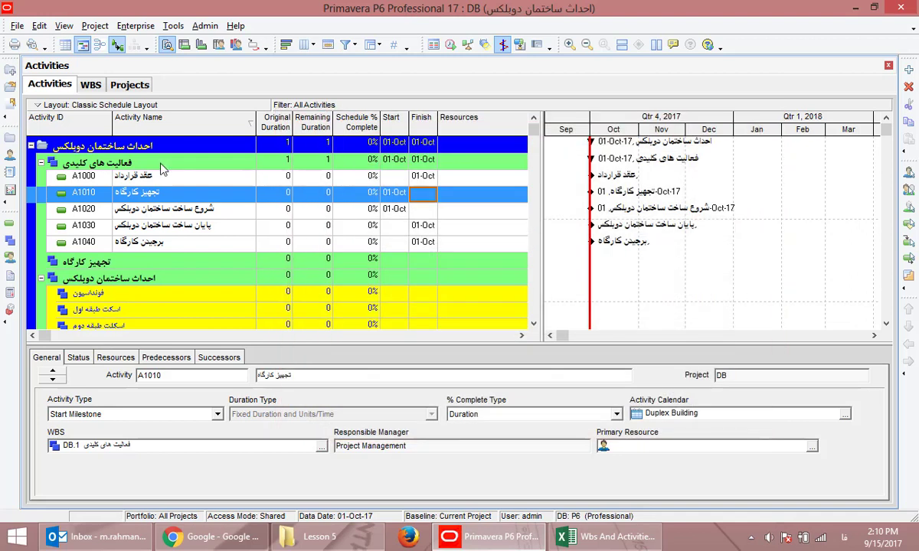
- Add an activity named تجهیز کارگاه under the تجهیز کارگاه WBS
scroll(162, 170, "down", 2)
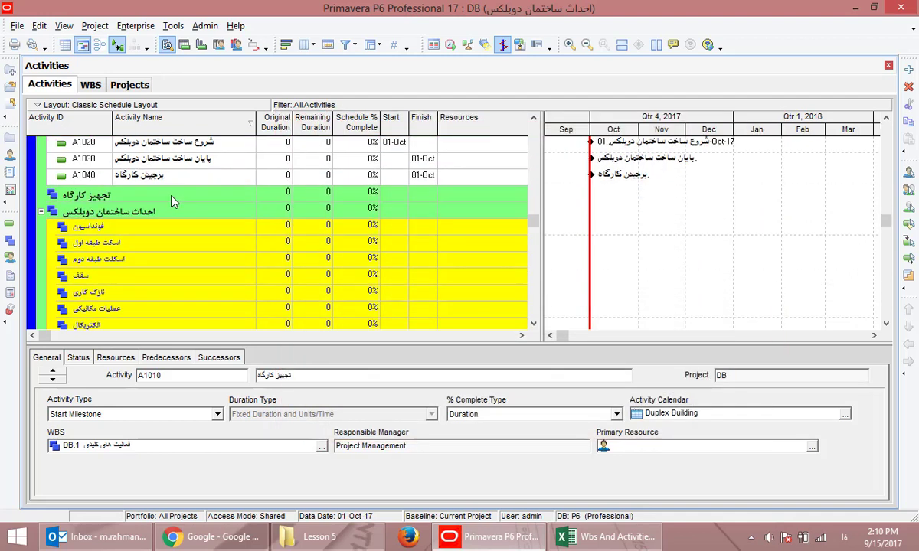
left_click(173, 190)
key("Insert")
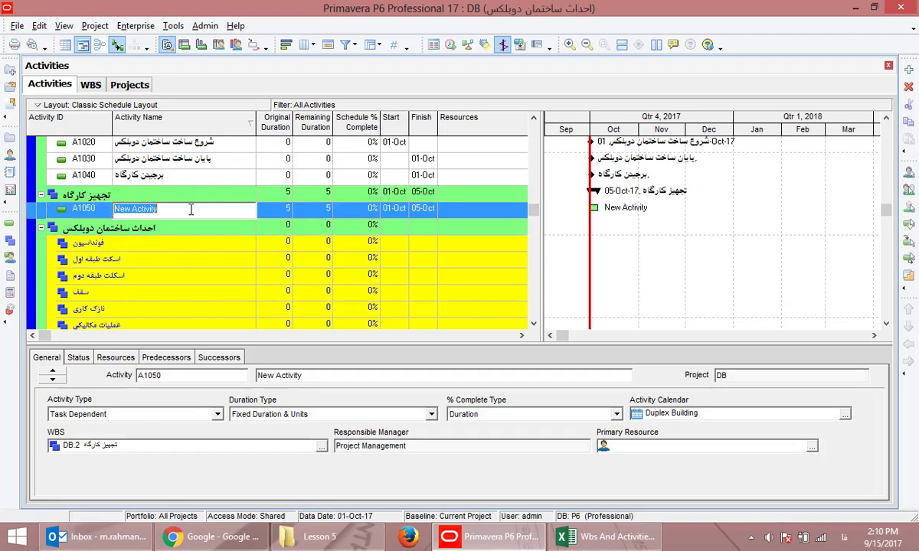
type("ش")
type("جهیز کارگاه")
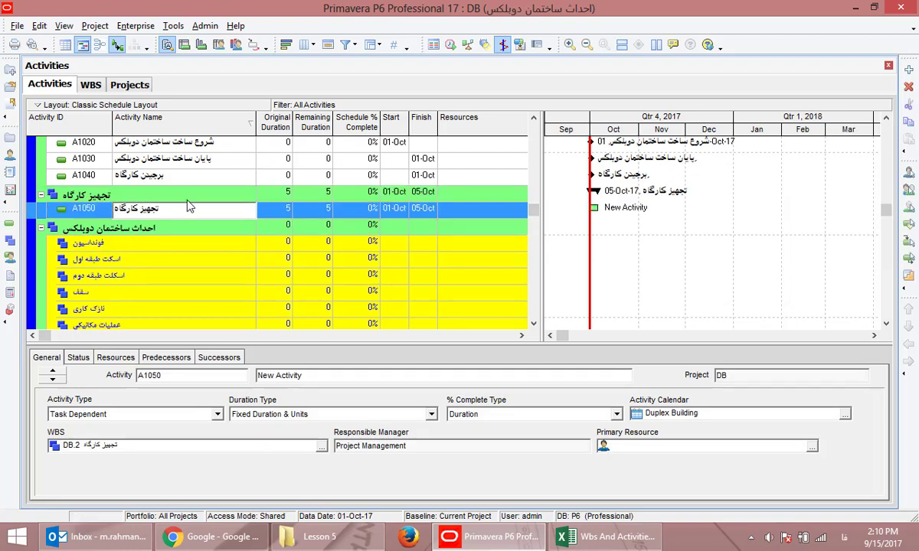
left_click(306, 207)
scroll(155, 227, "up", 1)
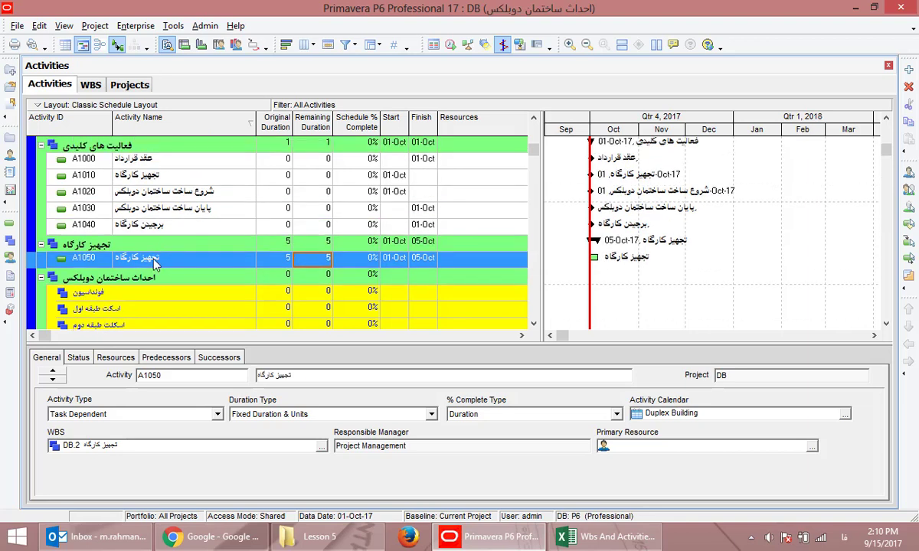
left_click(151, 174)
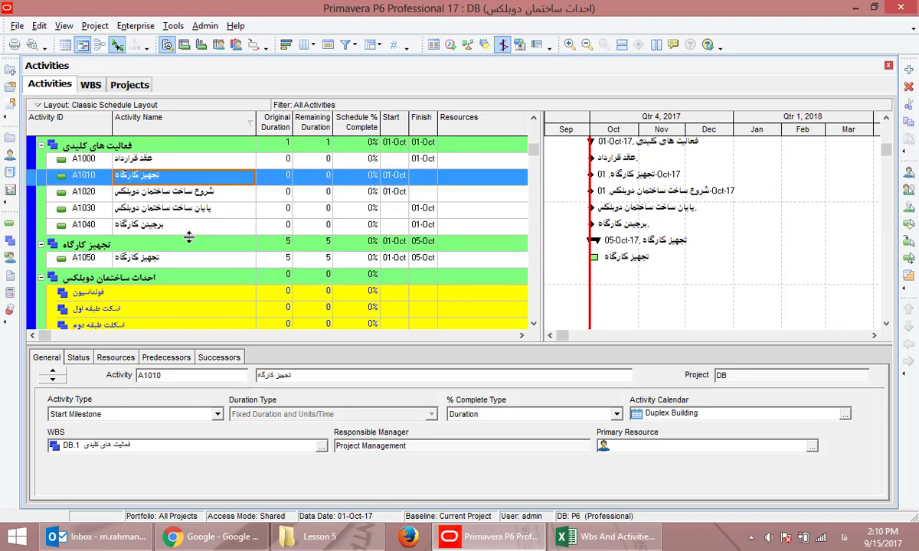
- Switch to the Wbs And Activities.xlsx workbook in Excel and examine the activities listed for the فونداسیون WBS
left_click(132, 295)
scroll(138, 291, "down", 1)
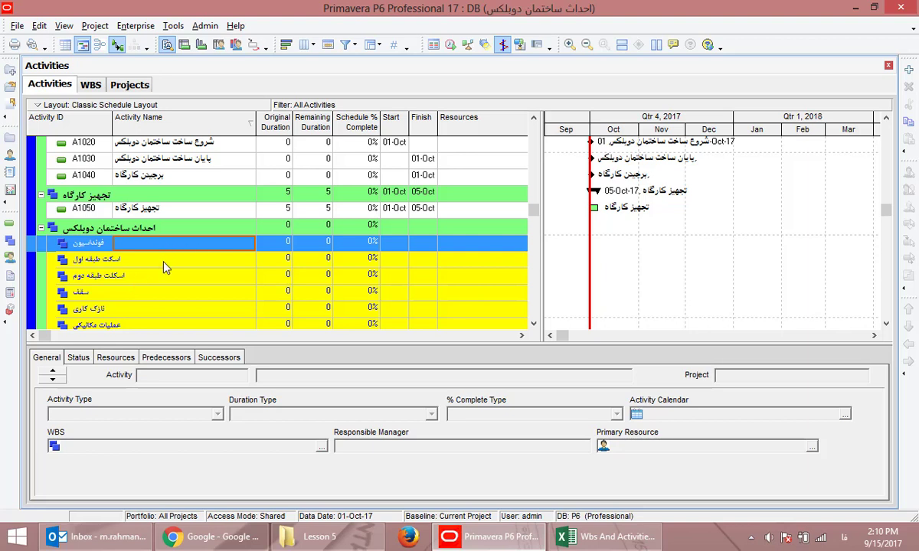
left_click(579, 542)
scroll(613, 268, "up", 11)
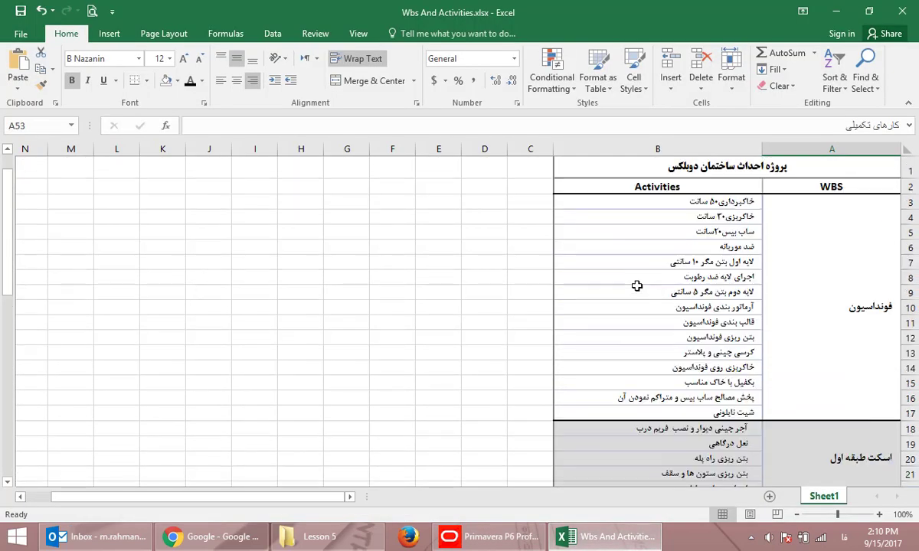
left_click_drag(630, 202, 666, 254)
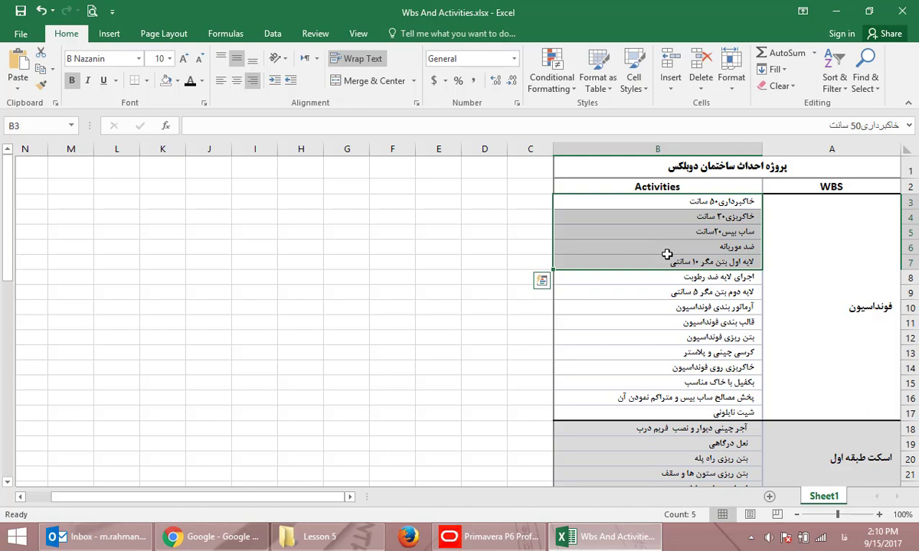
left_click(675, 202)
double_click(675, 201)
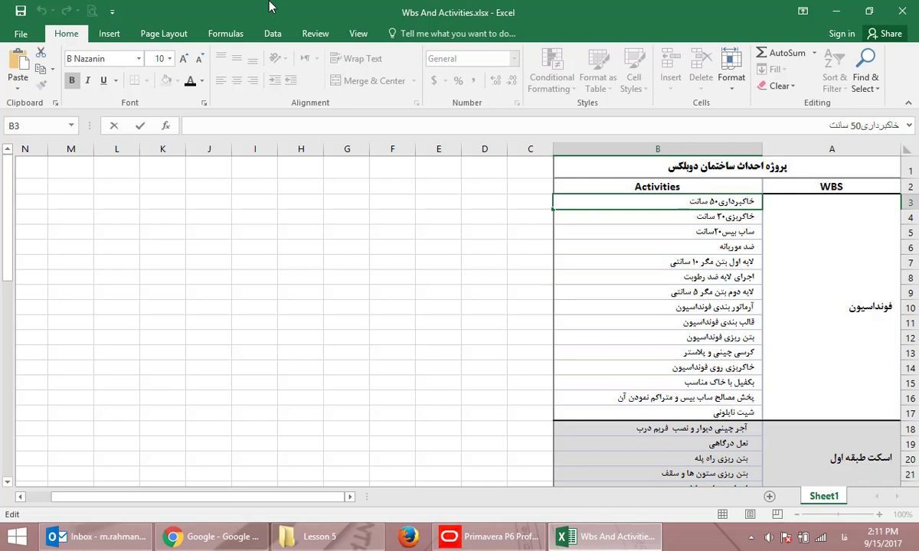
left_click(592, 539)
left_click(592, 539)
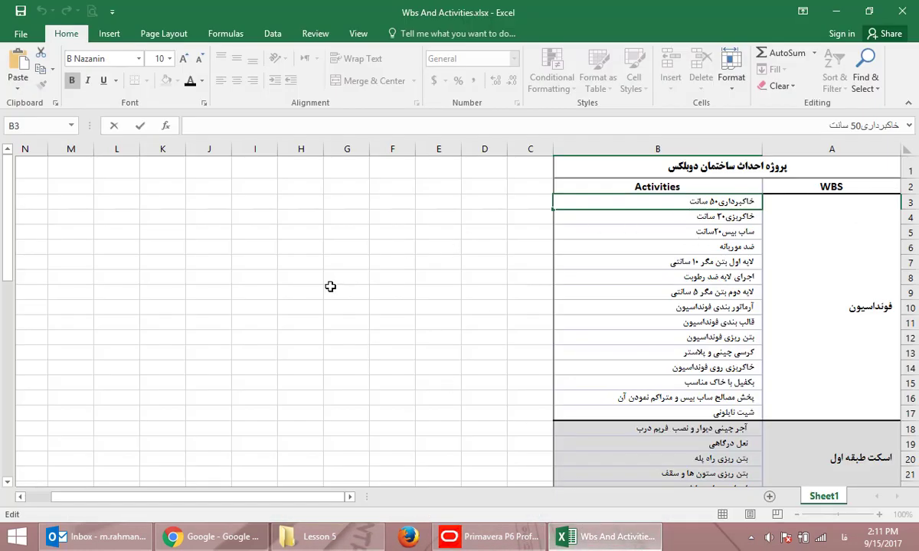
- Switch back to Primavera P6 and add a new activity under the فونداسیون WBS
key("alt+Tab")
left_click(203, 229)
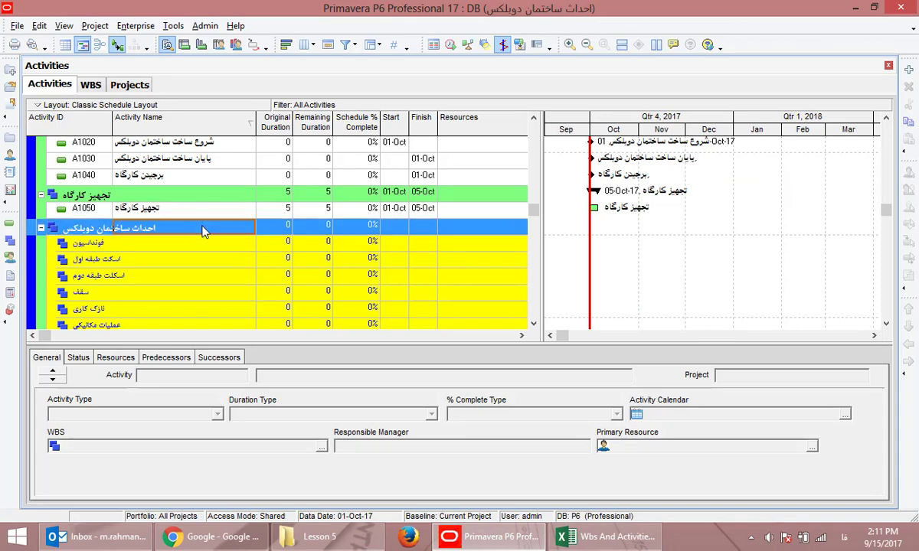
left_click(193, 244)
scroll(194, 247, "up", 2)
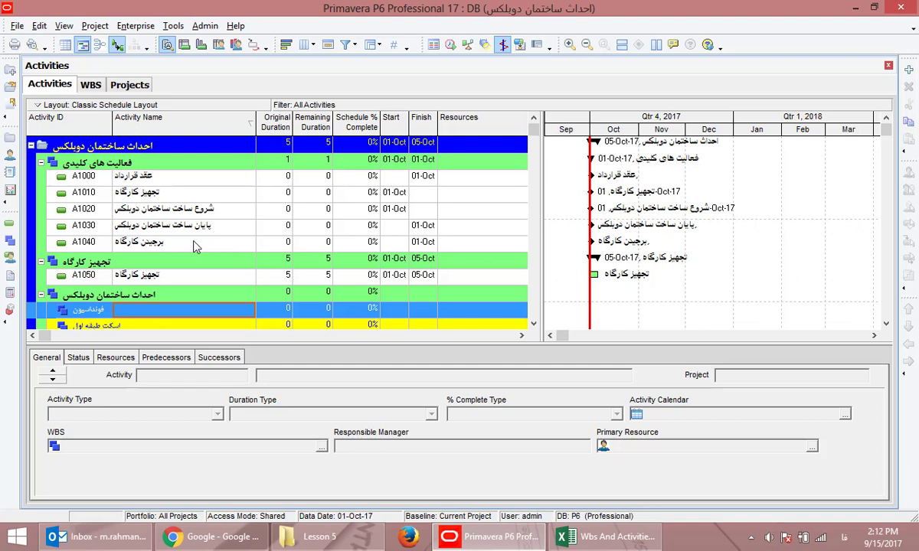
scroll(183, 249, "down", 3)
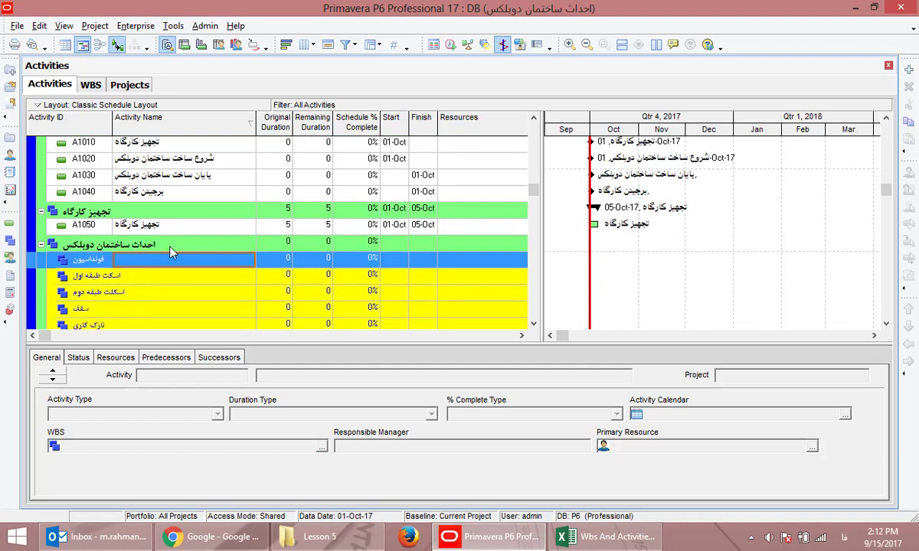
key("Insert")
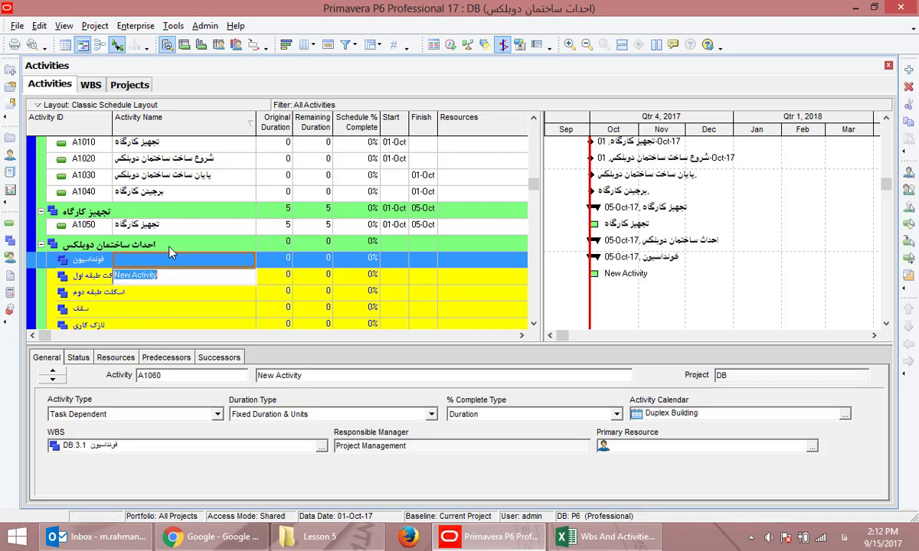
left_click(908, 69)
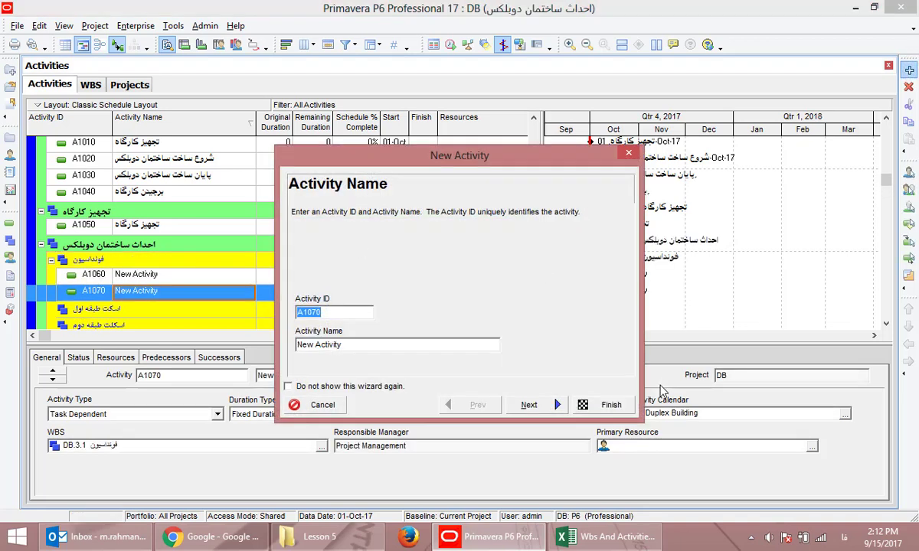
left_click(323, 406)
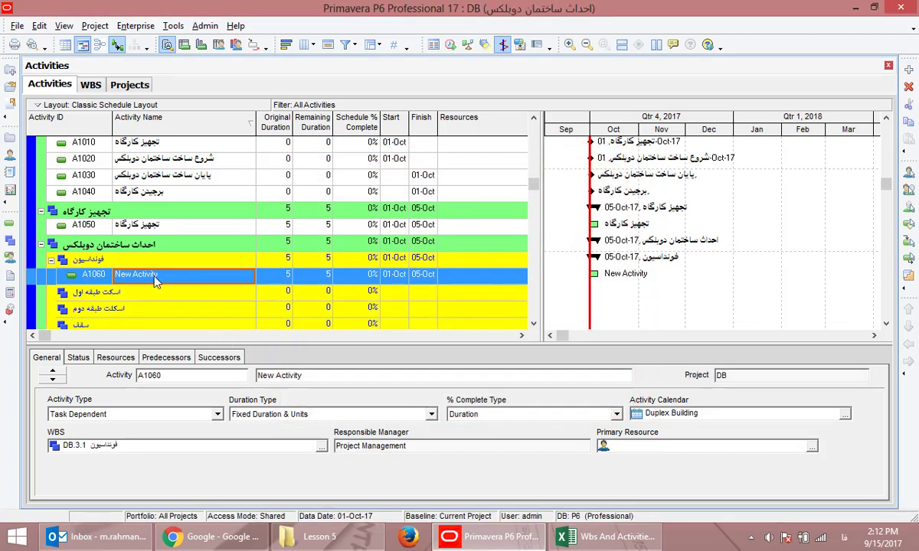
left_click(910, 70)
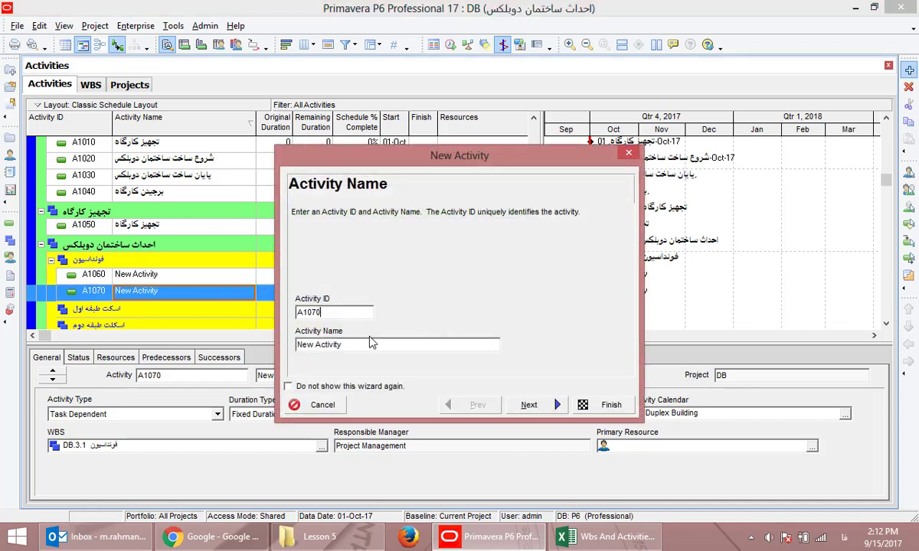
key("Tab")
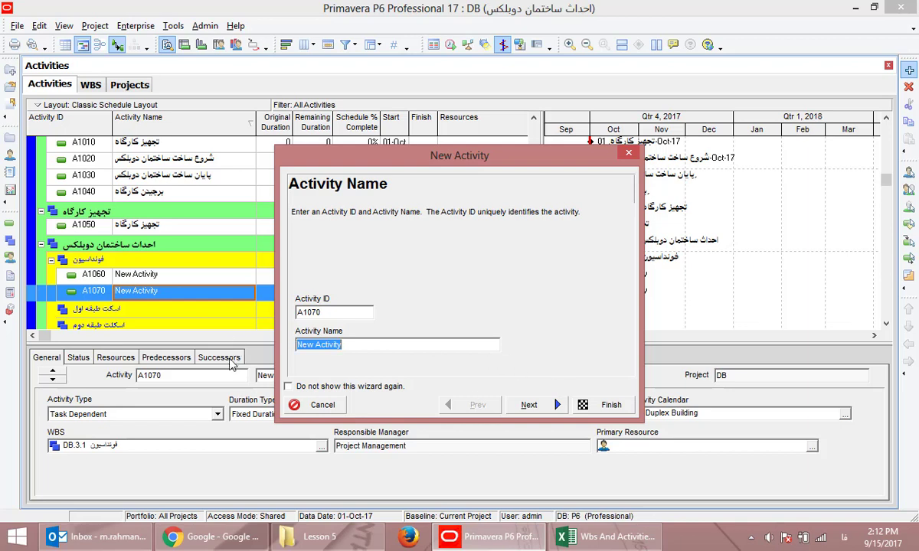
left_click(311, 404)
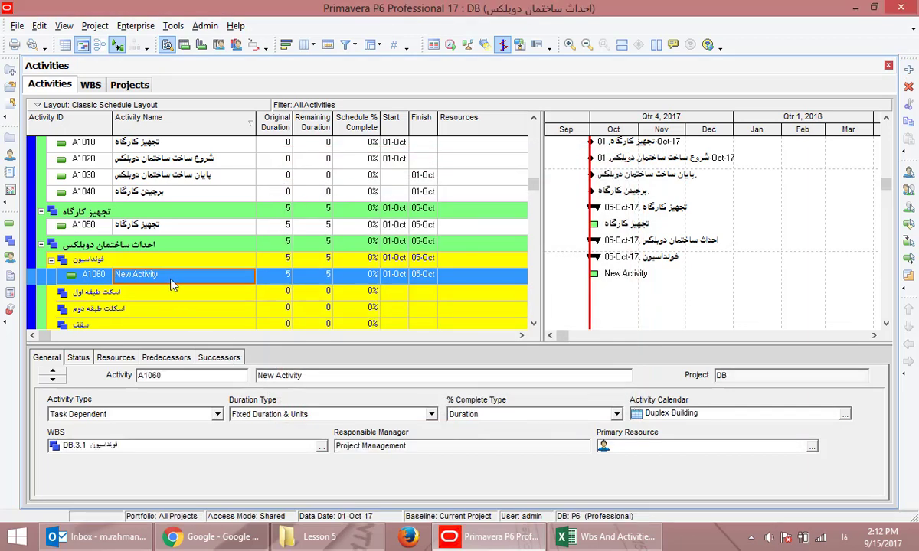
- Delete the unnamed new activity under the فونداسیون WBS
key("Delete")
key("y")
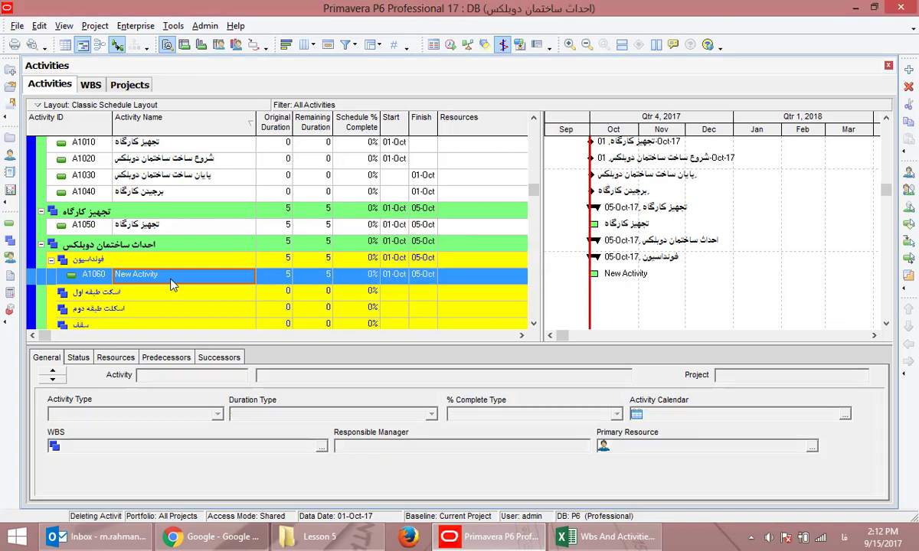
- Start a new activity and name it خاکبرداری50 سانت, copying the name from cell B3 of the Excel workbook
left_click(909, 71)
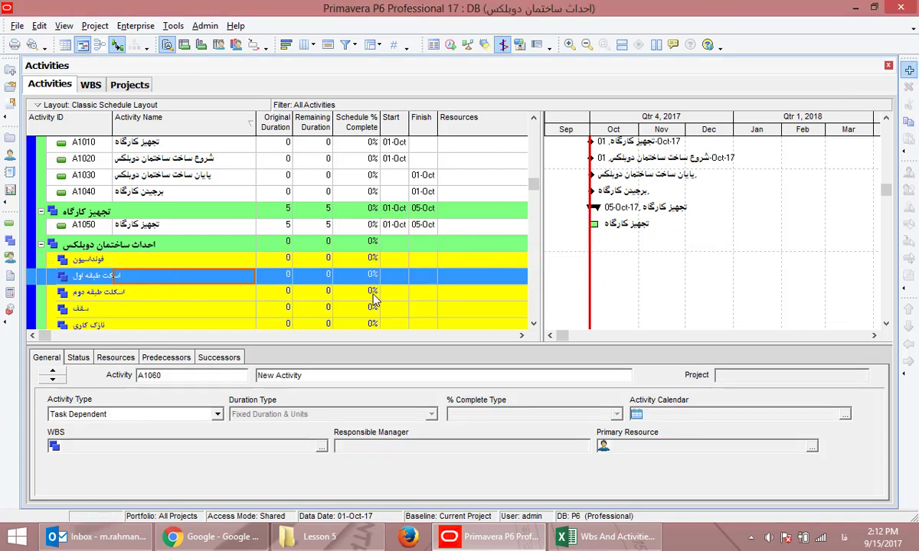
left_click(364, 343)
key("alt+Tab")
double_click(693, 200)
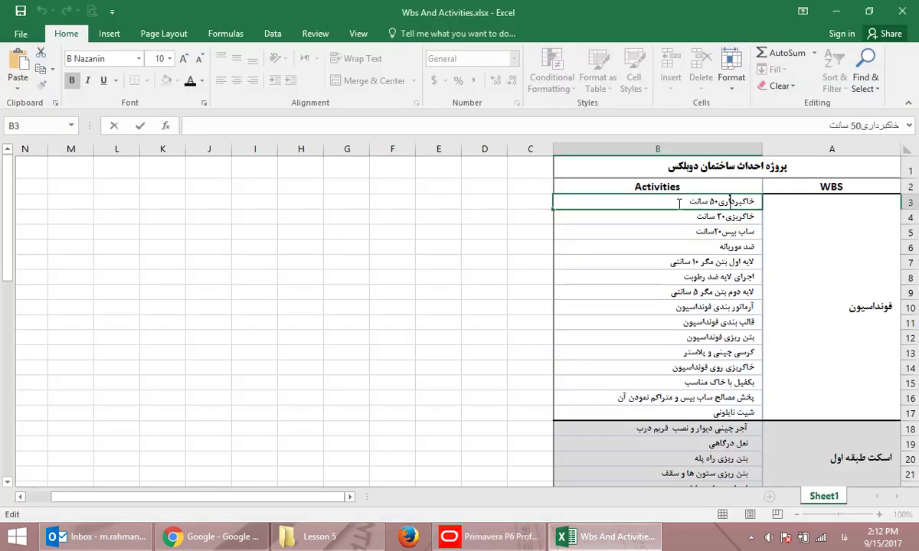
left_click_drag(693, 201, 777, 203)
key("ctrl+c")
key("alt+Tab")
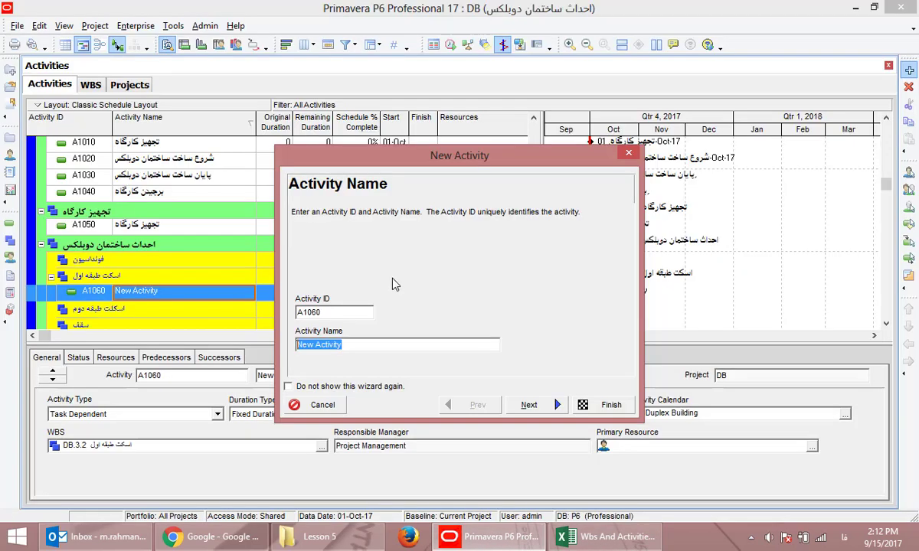
key("ctrl+v")
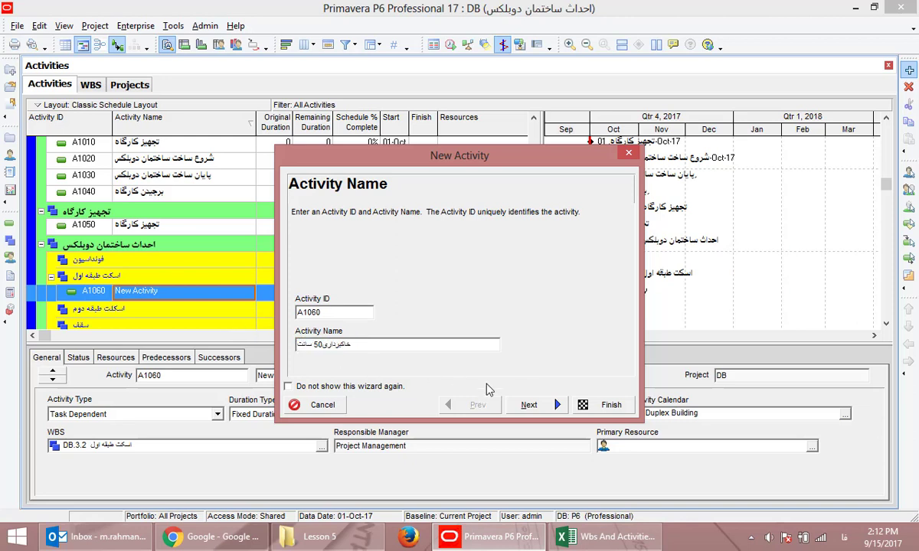
- Assign the new activity خاکبرداری50 سانت to the فونداسیون WBS element, DB.3.1
left_click(528, 405)
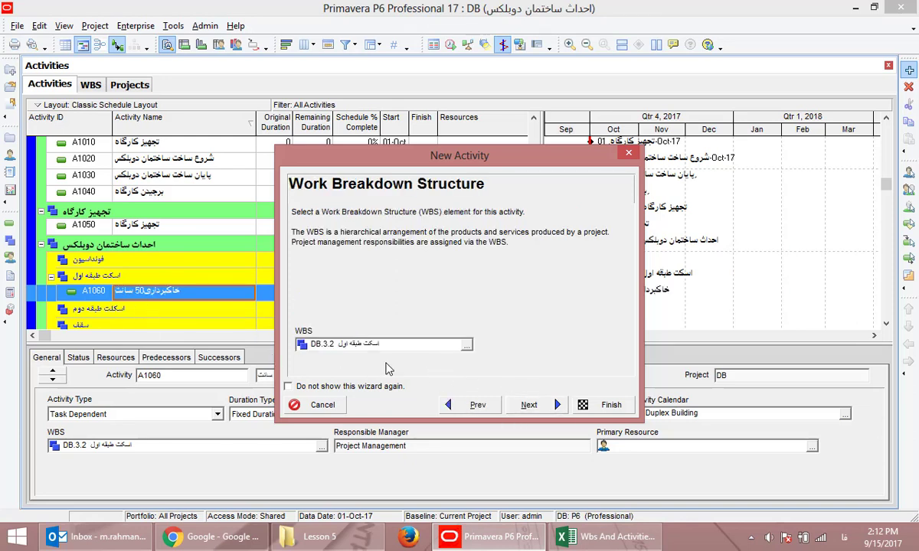
left_click(467, 344)
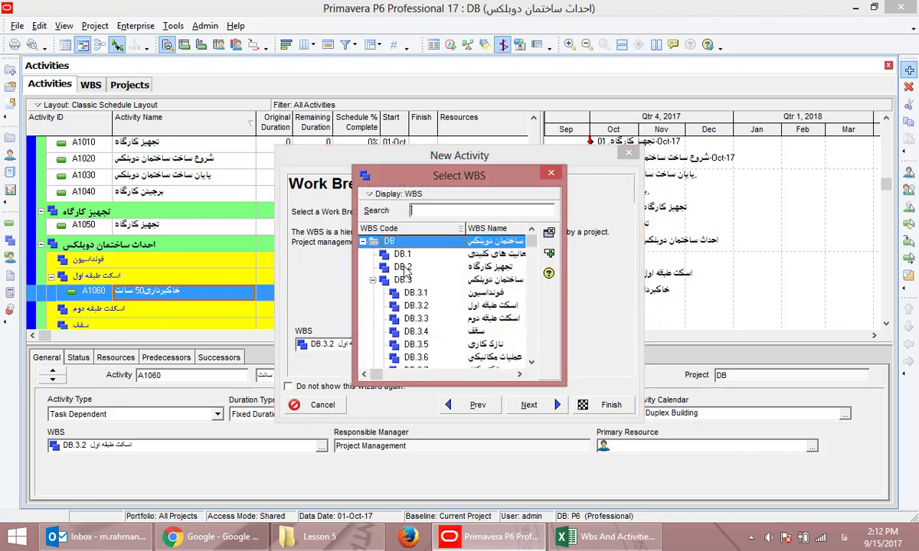
left_click(440, 267)
left_click(473, 295)
double_click(473, 295)
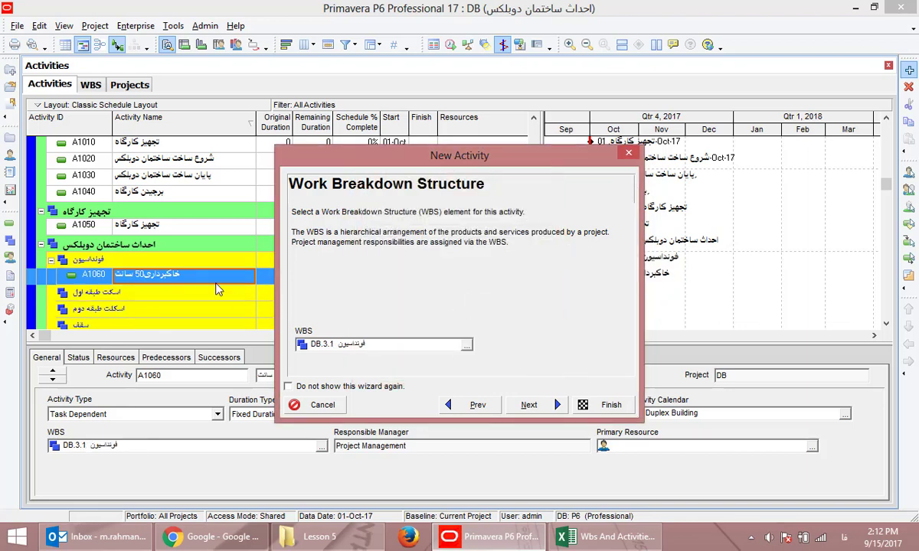
- Keep the new activity's type as Task Dependent and leave it without assigned resources
left_click(528, 404)
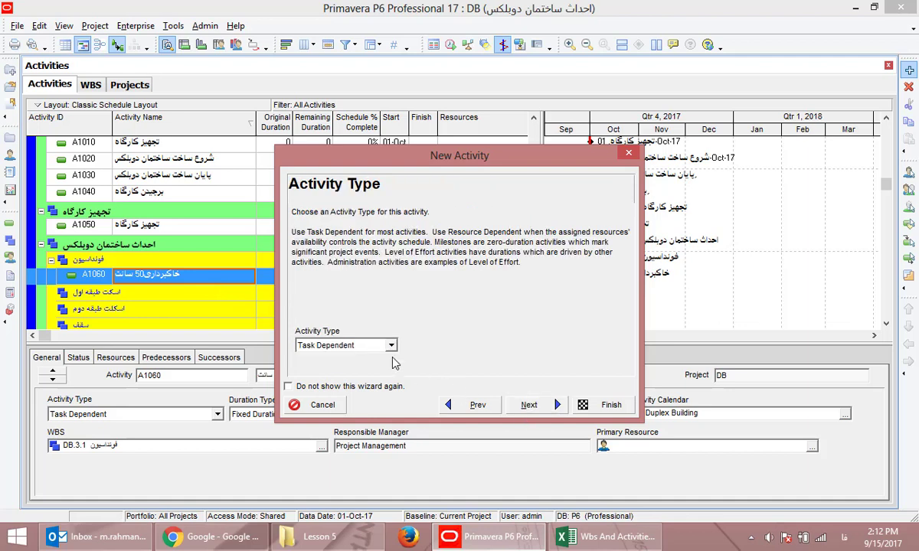
left_click(380, 351)
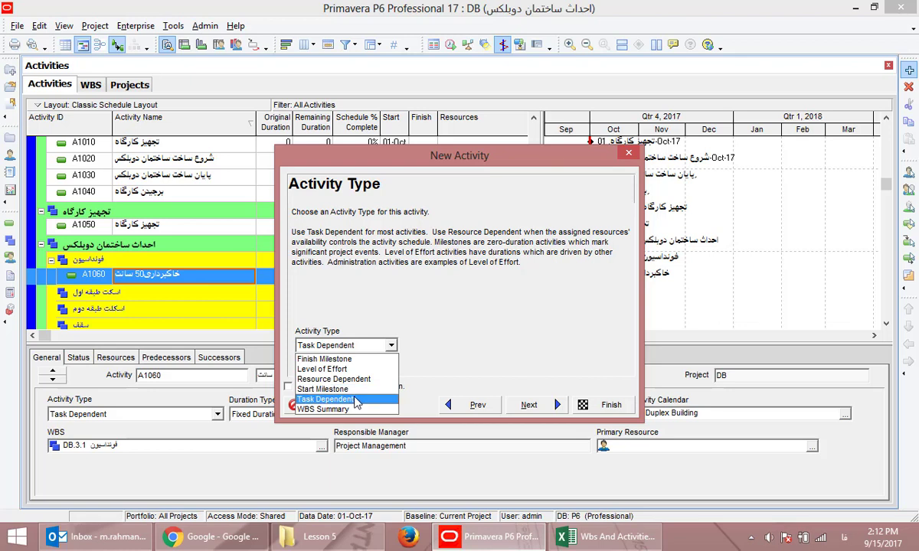
left_click(501, 251)
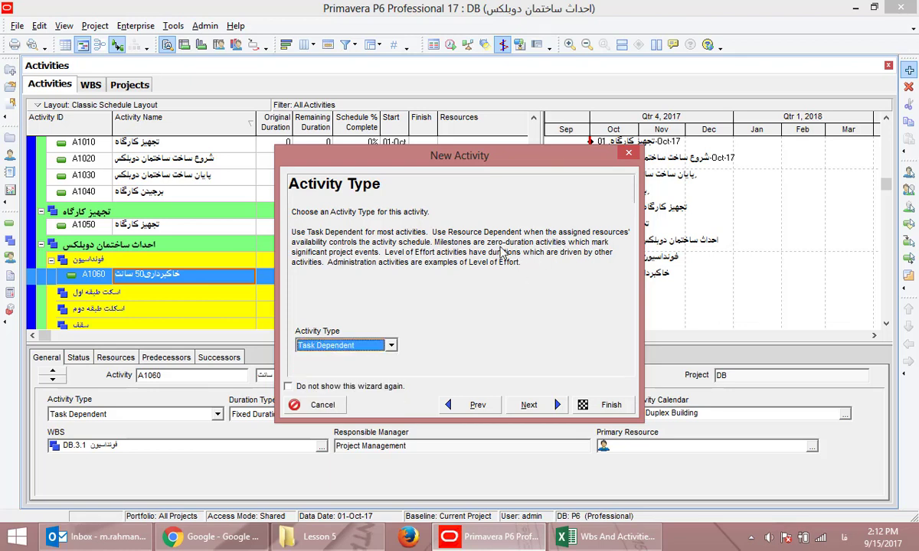
left_click(527, 404)
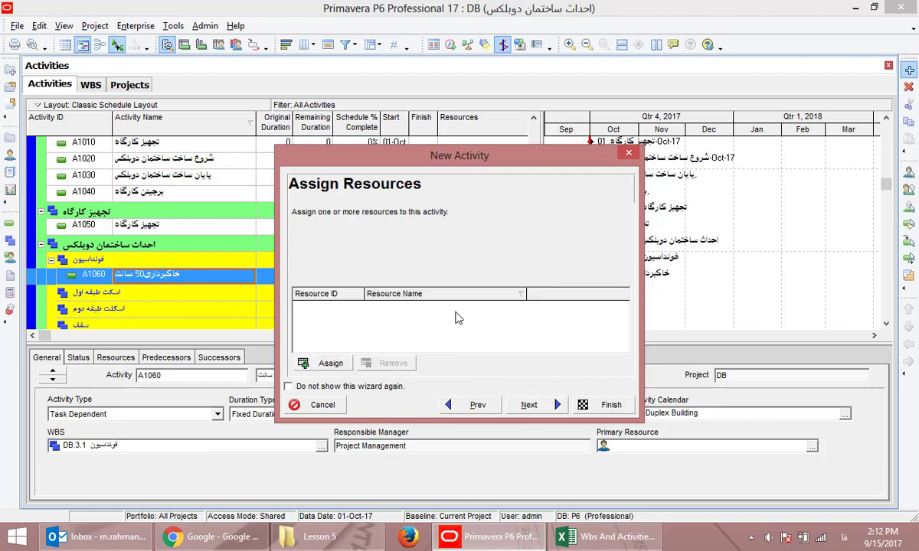
left_click(324, 363)
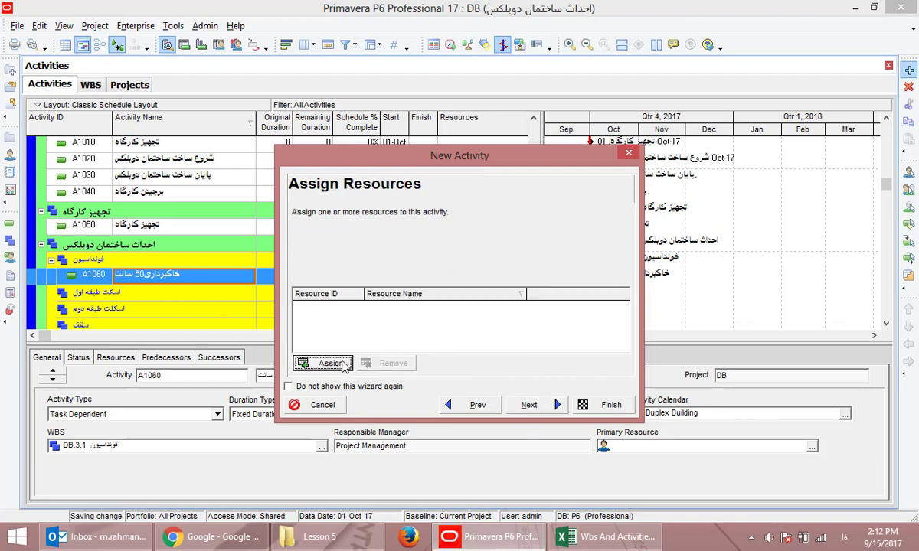
left_click(550, 173)
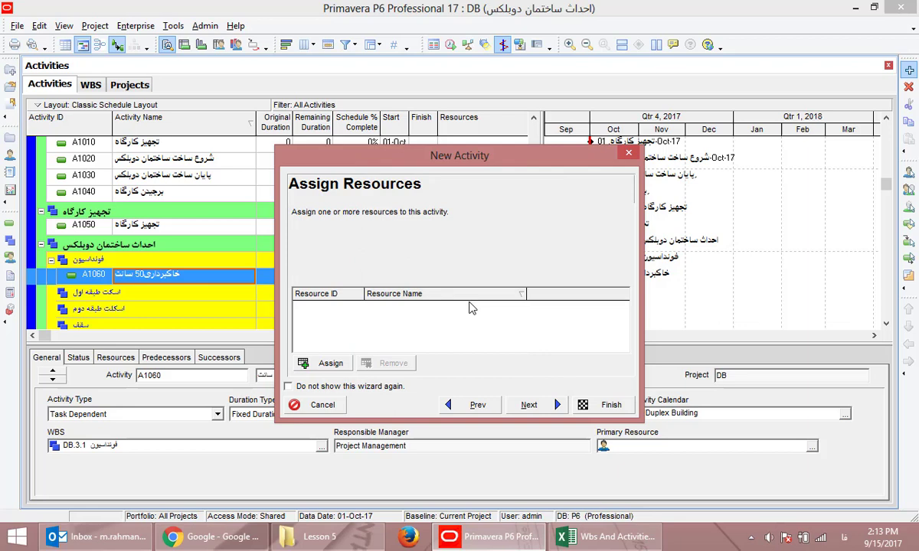
left_click(532, 405)
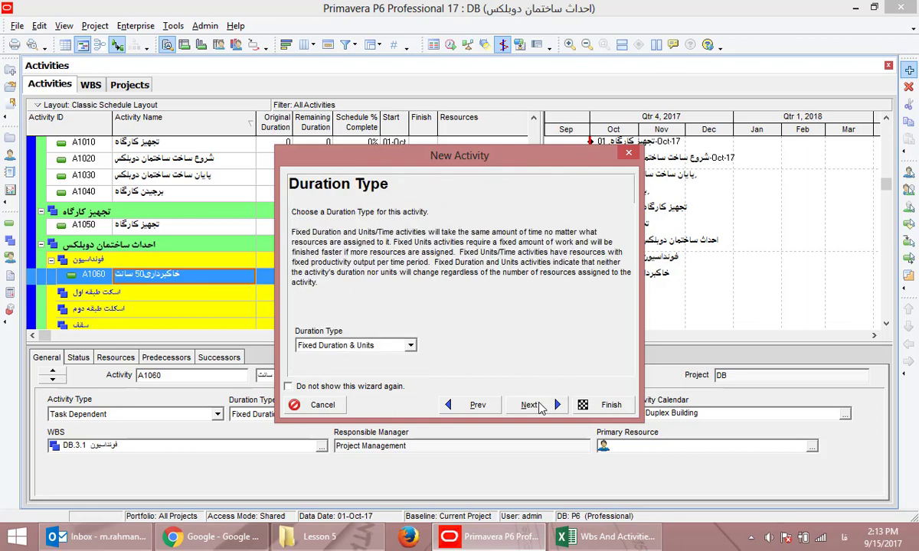
- Choose Fixed Duration & Units as the new activity's duration type and accept the default units and duration
left_click(362, 347)
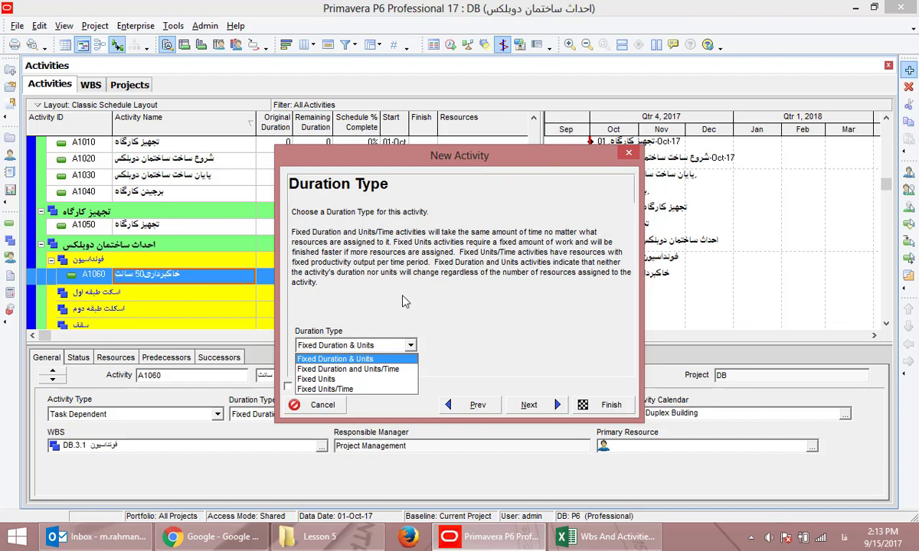
left_click(336, 358)
left_click(555, 410)
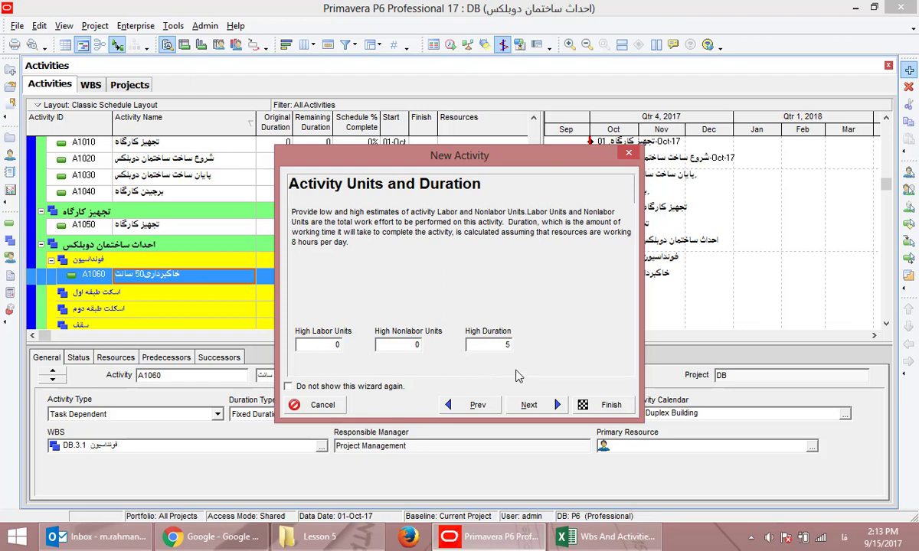
left_click(538, 404)
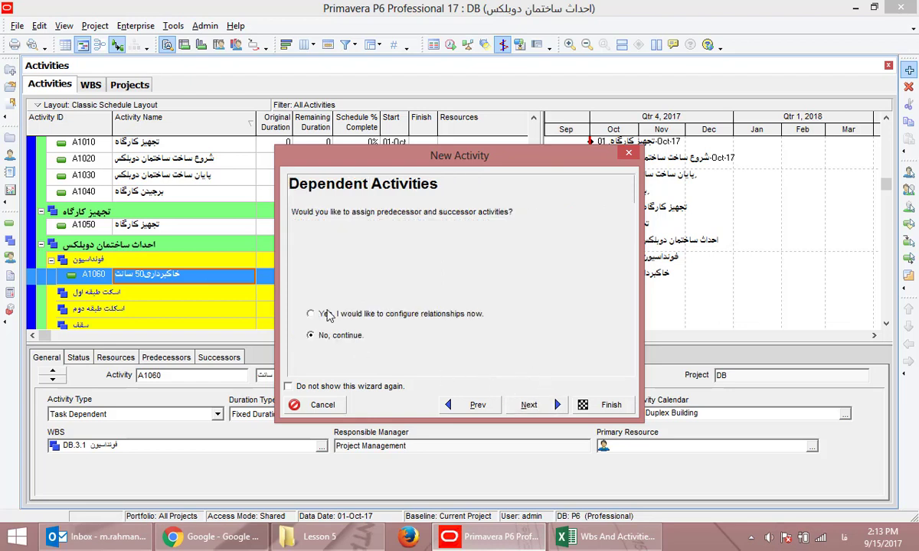
- Choose not to configure predecessor and successor relationships for the new activity and finish creating it
left_click(355, 319)
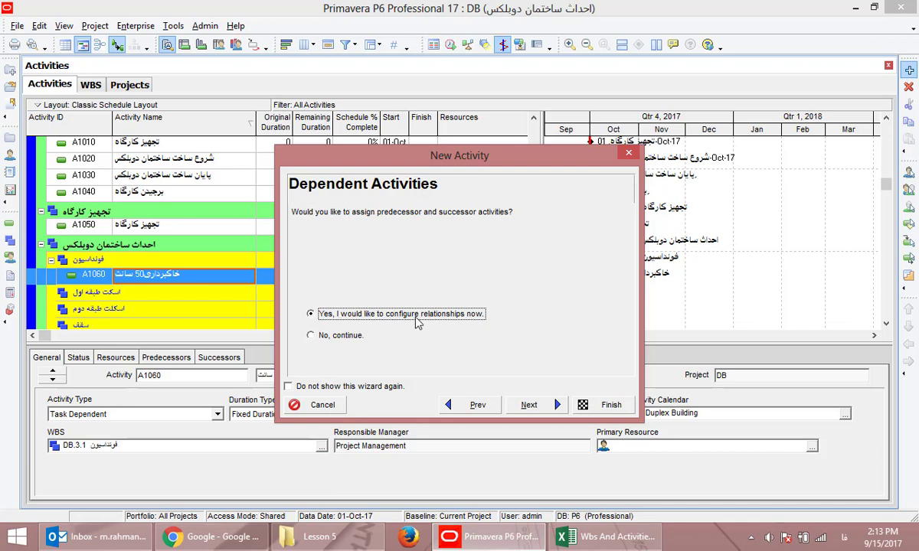
left_click(528, 404)
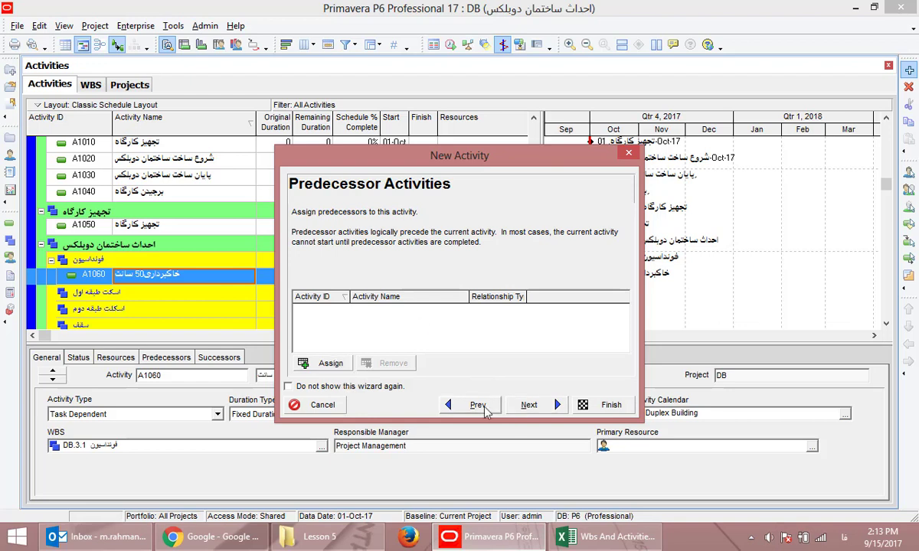
left_click(452, 406)
left_click(336, 336)
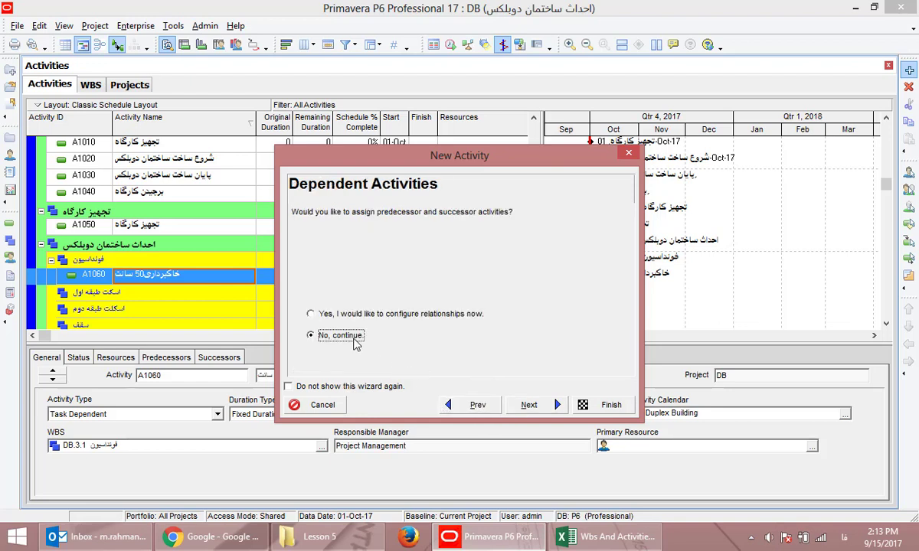
left_click(611, 406)
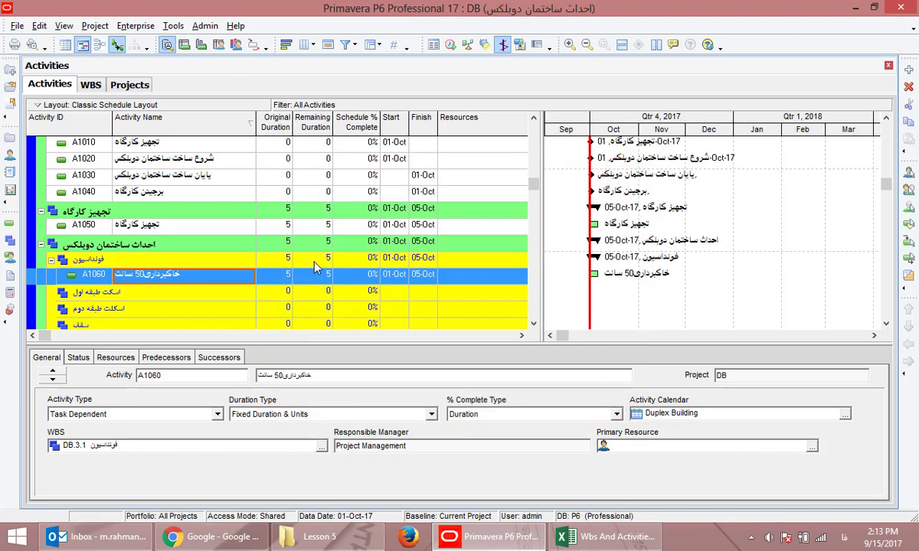
- Add another activity under the فونداسیون WBS and name it خاکریزی30 سانت, copying the name from cell B4 of the Excel workbook
scroll(314, 267, "down", 2)
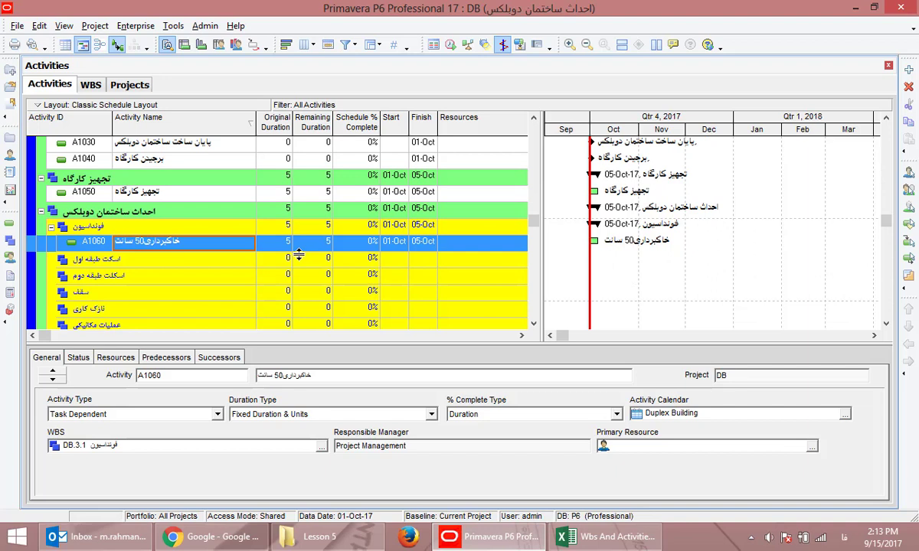
key("Insert")
left_click(601, 535)
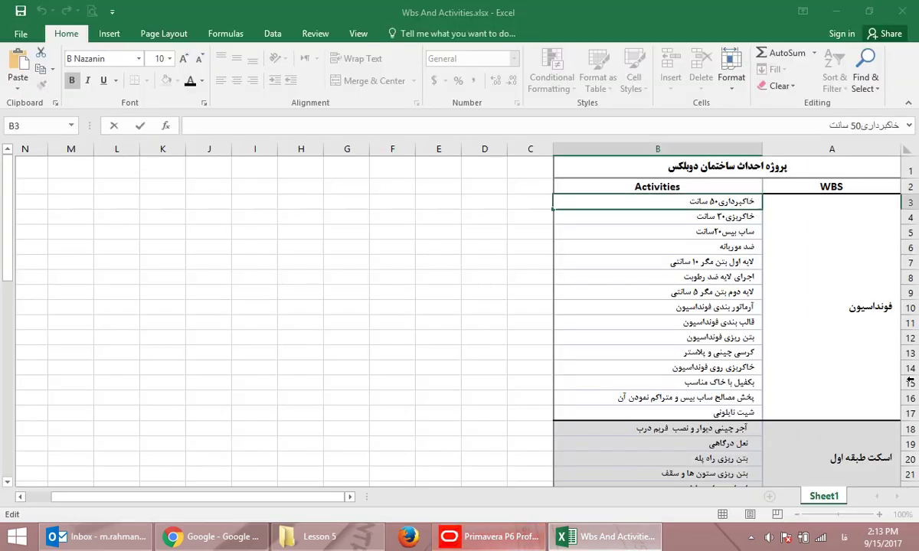
left_click(673, 215)
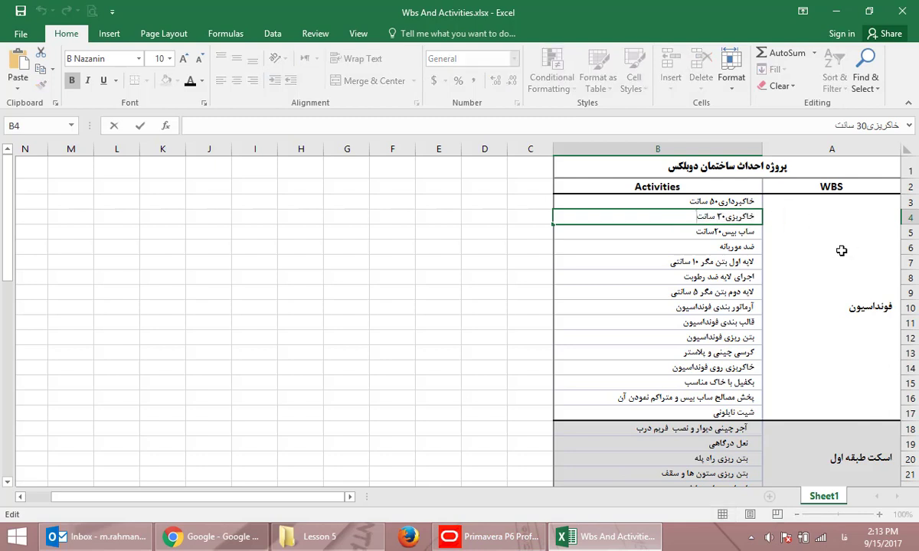
left_click_drag(683, 215, 802, 214)
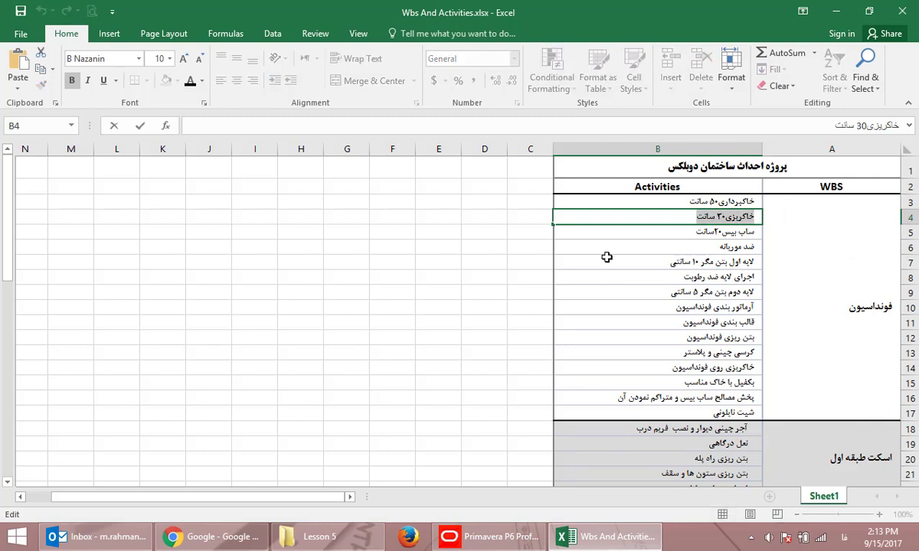
key("ctrl+c")
key("alt+Tab")
key("ctrl+v")
left_click(197, 283)
- Add an activity named ساب بیس20سانت under the فونداسیون WBS, copying the name from cell B5 of the Excel workbook
key("Insert")
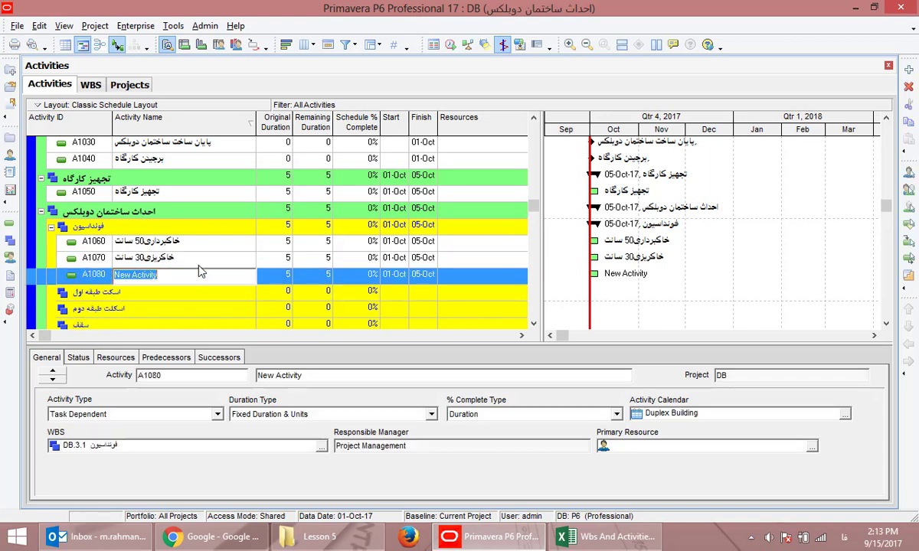
key("alt+Tab")
double_click(665, 232)
left_click_drag(665, 232, 790, 236)
key("ctrl+c")
key("alt+Tab")
key("ctrl+v")
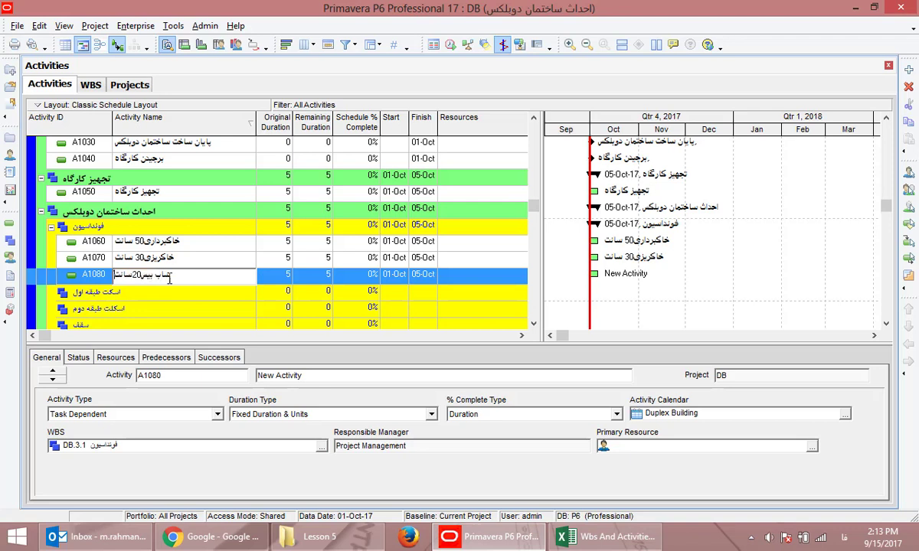
left_click(174, 291)
left_click(186, 280)
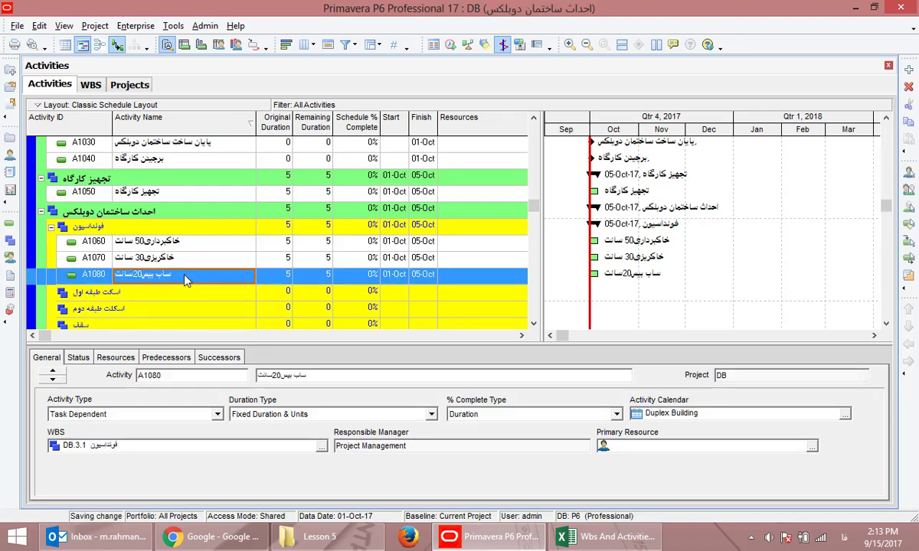
- Add an activity named ضد موریانه under the فونداسیون WBS, copying the name from cell B6 of the Excel workbook
key("Insert")
key("alt+Tab")
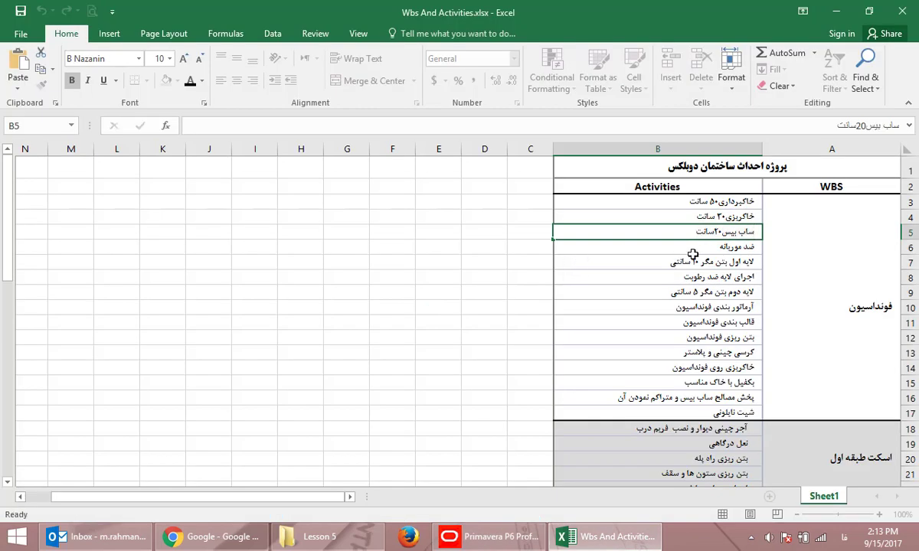
scroll(692, 254, "down", 14)
left_click(656, 254)
scroll(660, 321, "up", 16)
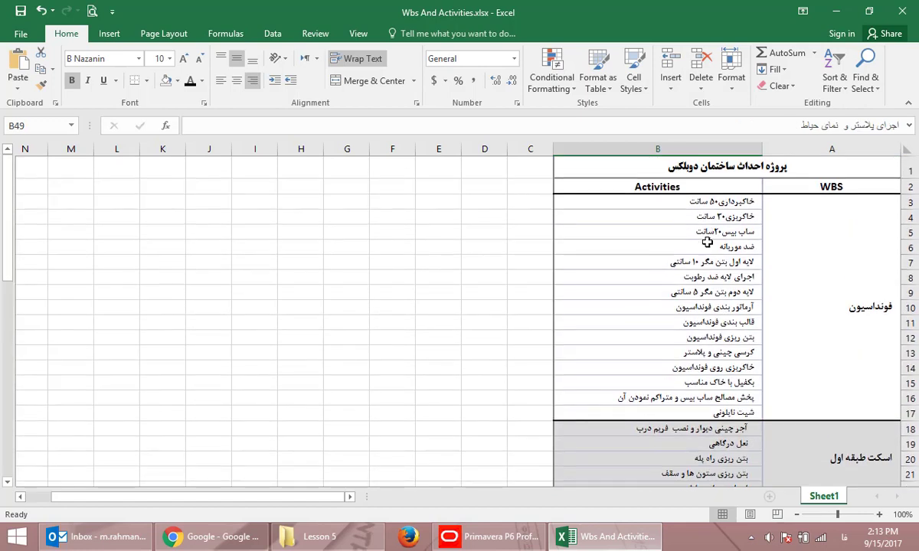
left_click(712, 244)
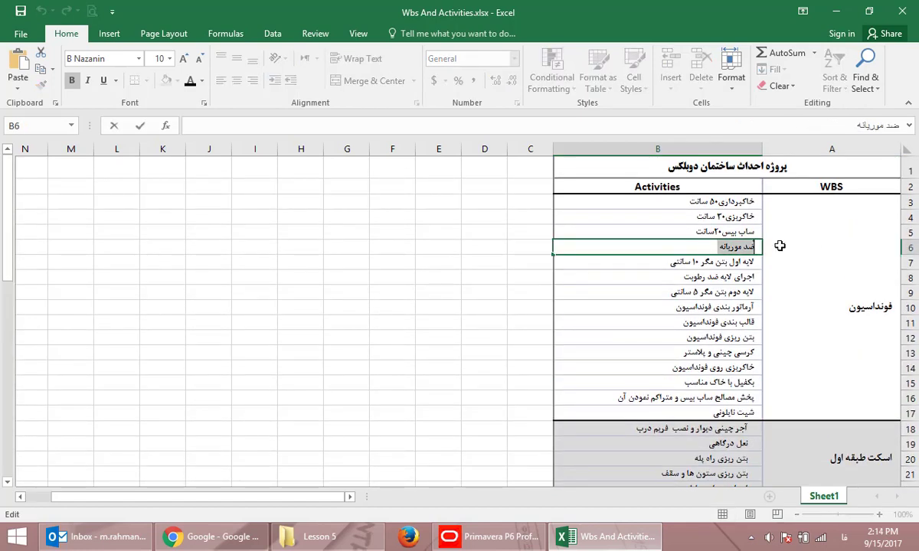
key("alt+Tab")
key("ctrl+v")
key("Return")
- Add an activity named لایه اول بتن مگر 10 سانتی under the فونداسیون WBS, copying the name from cell B7 of the Excel workbook
key("ctrl+z")
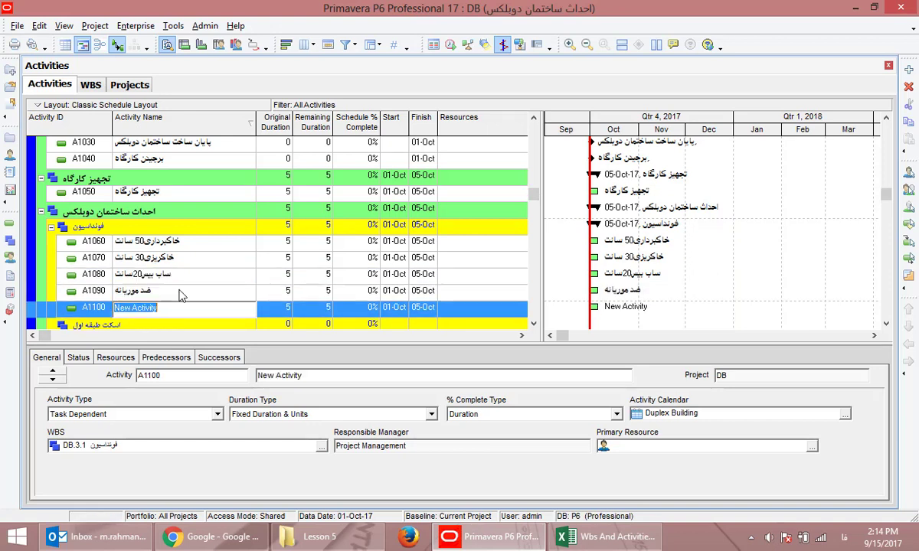
key("alt+Tab")
left_click(646, 262)
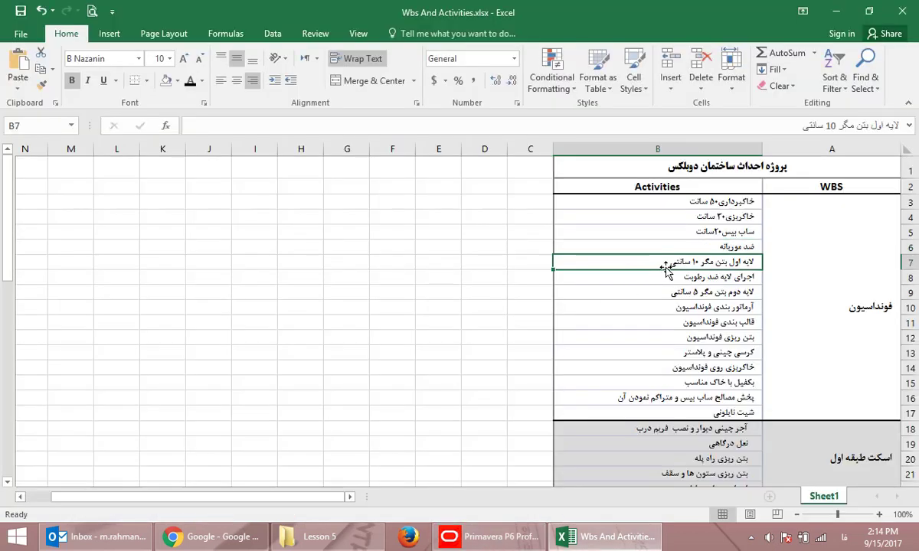
scroll(649, 263, "down", 14)
left_click(652, 263)
scroll(658, 260, "up", 13)
scroll(667, 253, "up", 1)
left_click(654, 263)
double_click(668, 261)
left_click_drag(669, 261, 791, 268)
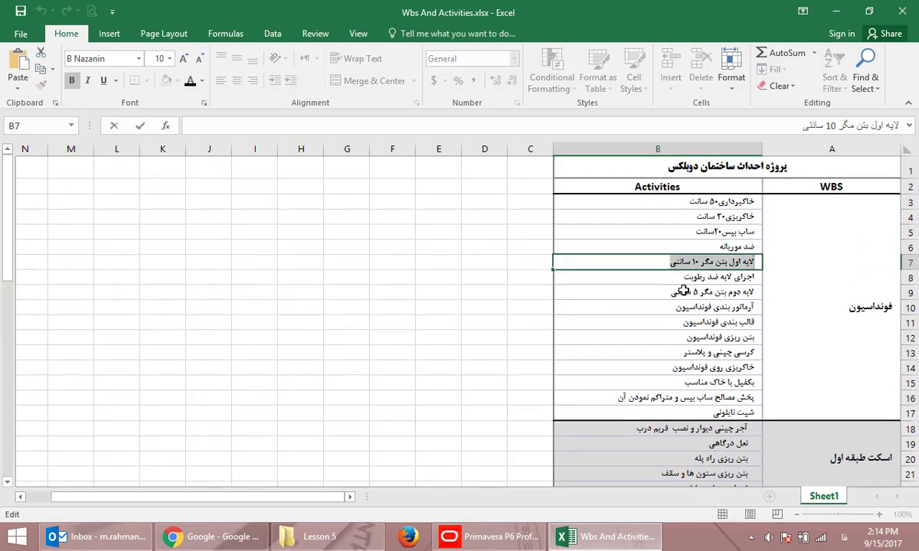
key("alt+Tab")
left_click(177, 308)
key("ctrl+v")
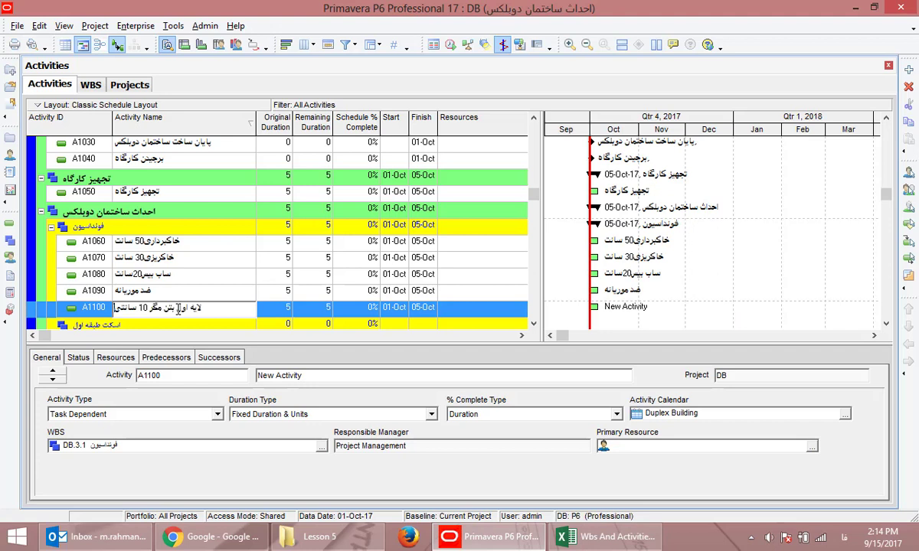
left_click(168, 289)
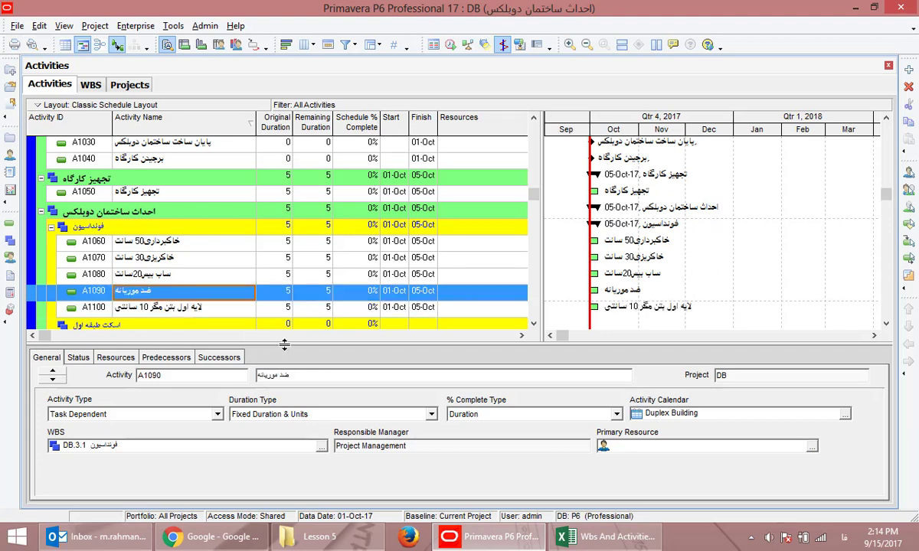
- Check the Sort settings within the activity table's Group and Sort options, leaving them without changes
right_click(181, 239)
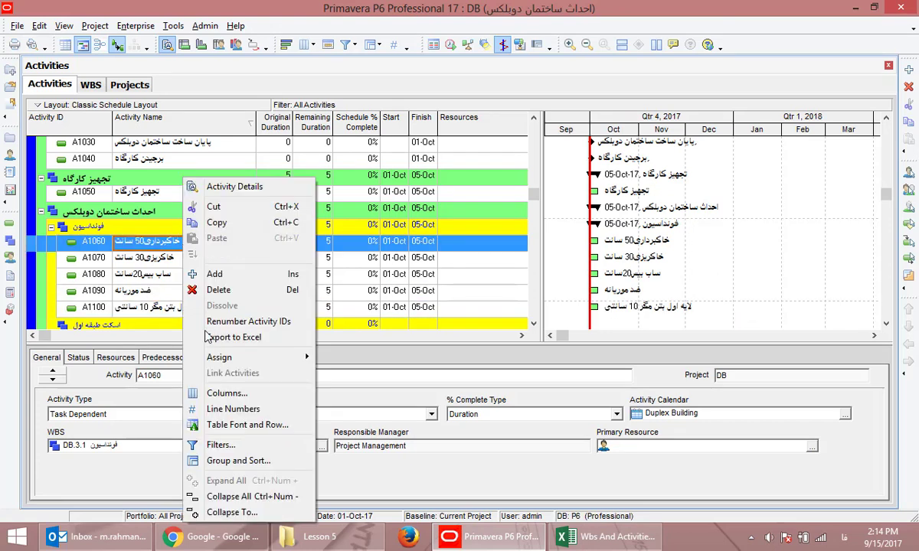
left_click(233, 461)
left_click(673, 242)
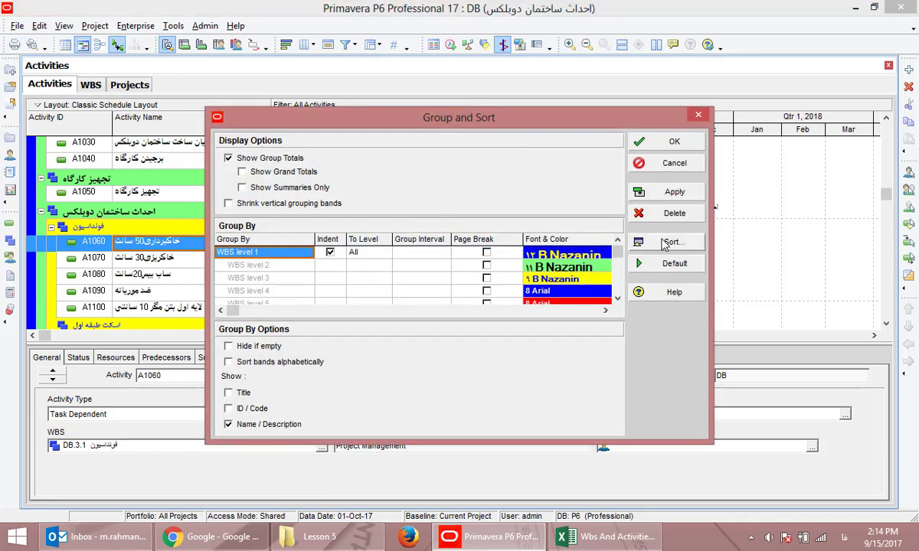
left_click(556, 207)
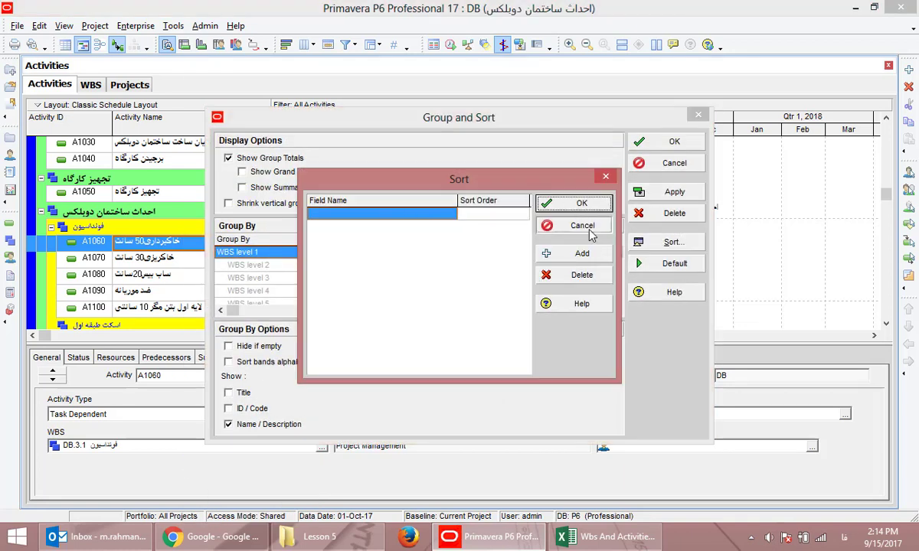
left_click(674, 163)
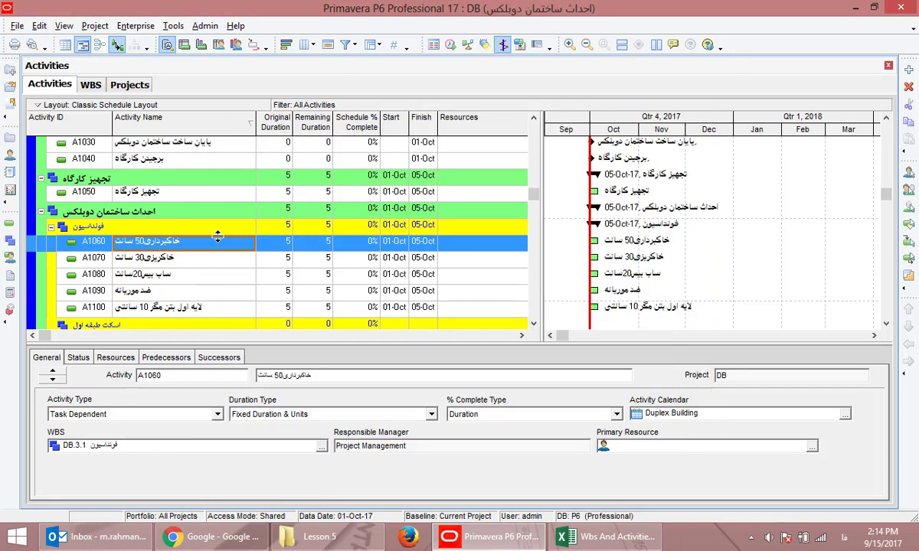
- Insert a space before the number in the names of activities A1060, A1070 and A1080 under the فونداسیون WBS
left_click(142, 240)
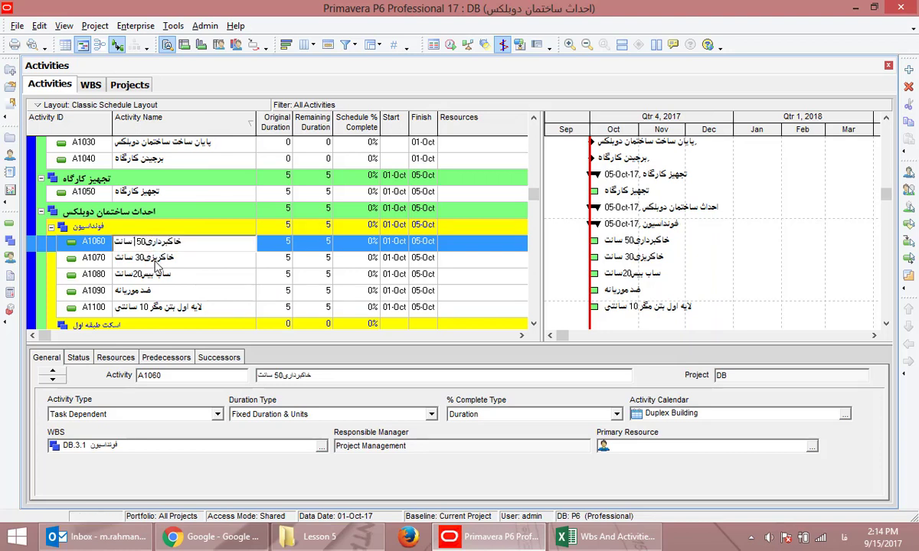
key("ctrl+z")
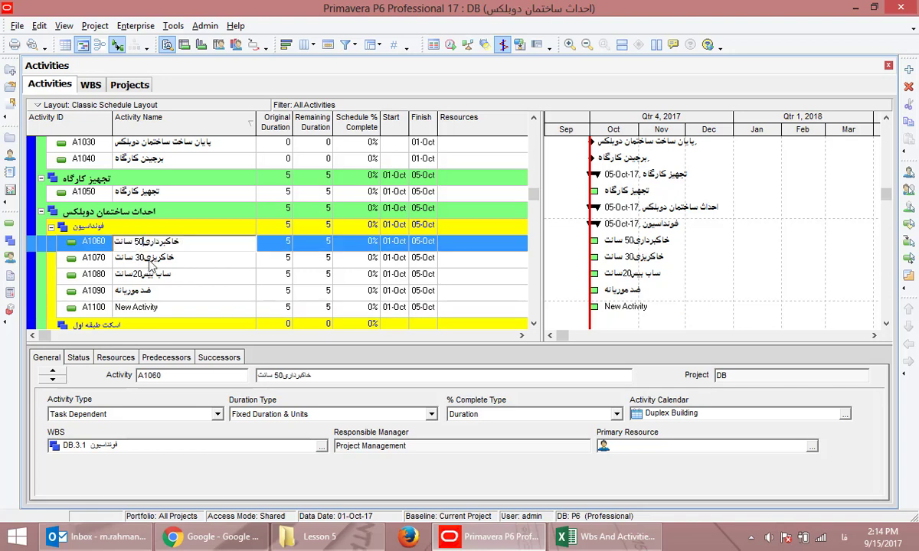
key("Left")
key("Left")
key("Left")
key("Left")
left_click(150, 260)
left_click(149, 258)
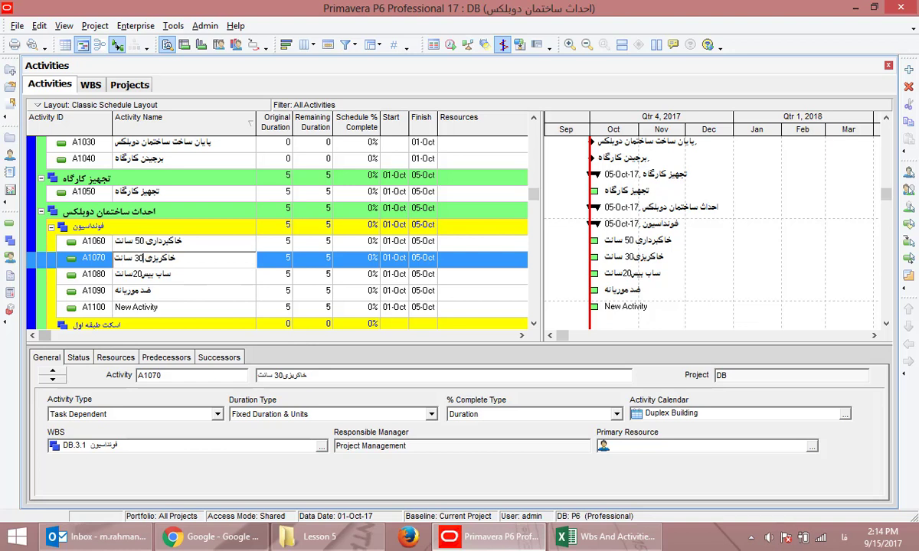
left_click(143, 273)
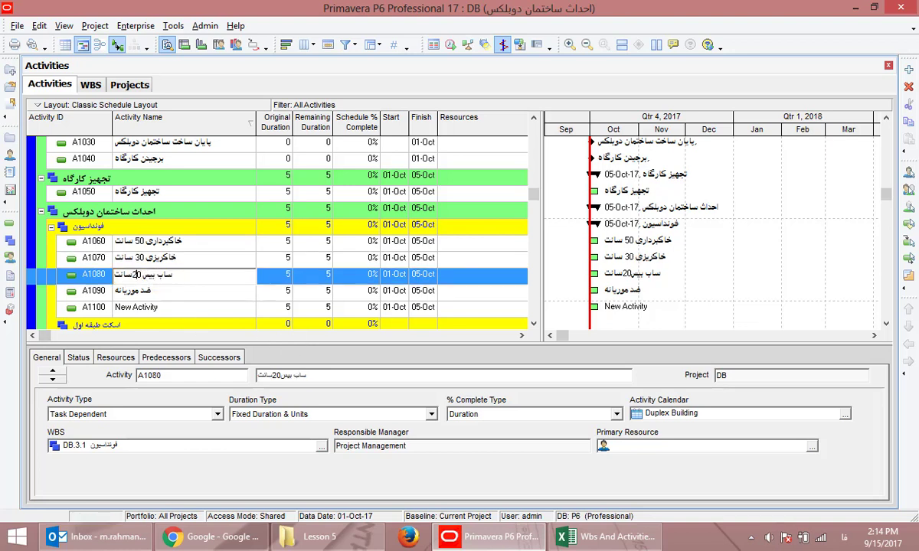
left_click(176, 307)
- Name activity A1100 اجرای لایه ضد رطوبت, copying the name from cell B8 of the Excel workbook
left_click(605, 535)
double_click(650, 264)
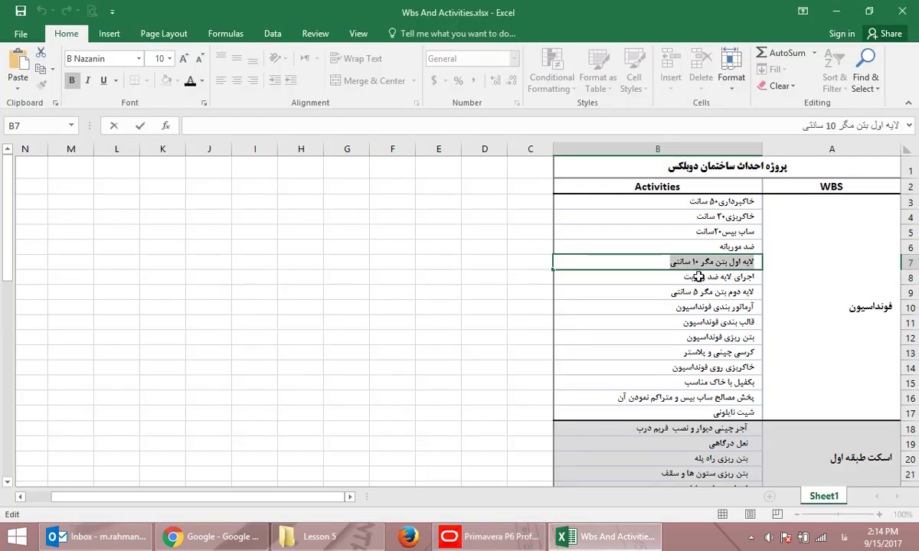
double_click(698, 277)
left_click_drag(699, 276, 790, 277)
key("ctrl+c")
key("alt+Tab")
double_click(179, 307)
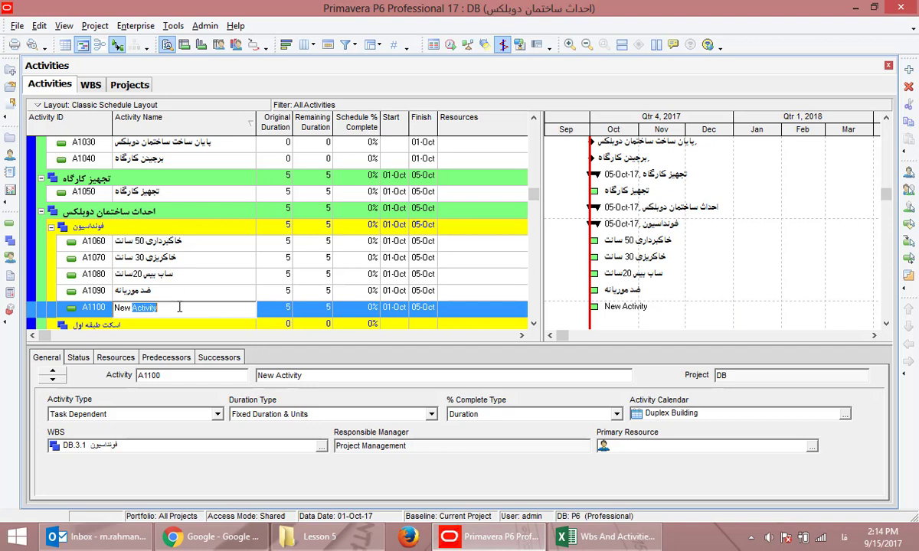
key("ctrl+a")
key("ctrl+v")
left_click(176, 292)
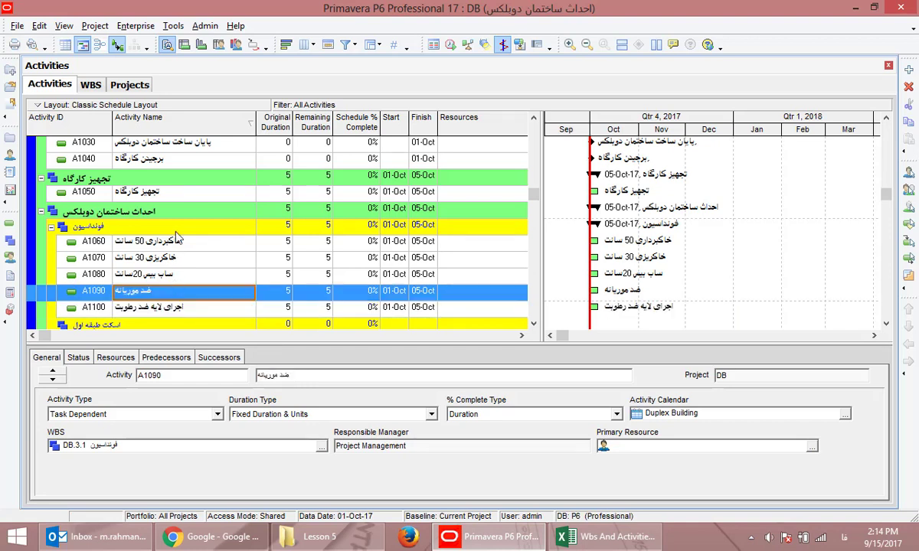
scroll(176, 235, "down", 1)
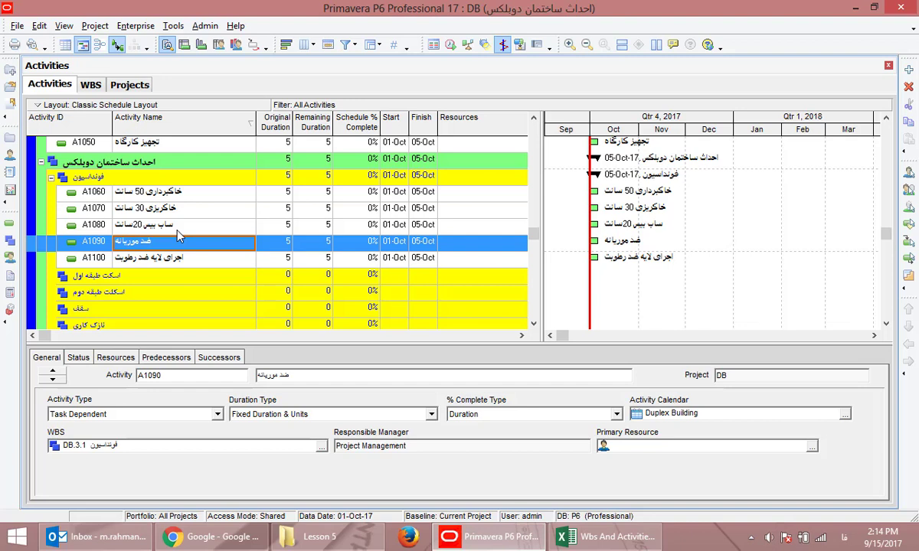
scroll(176, 235, "down", 2)
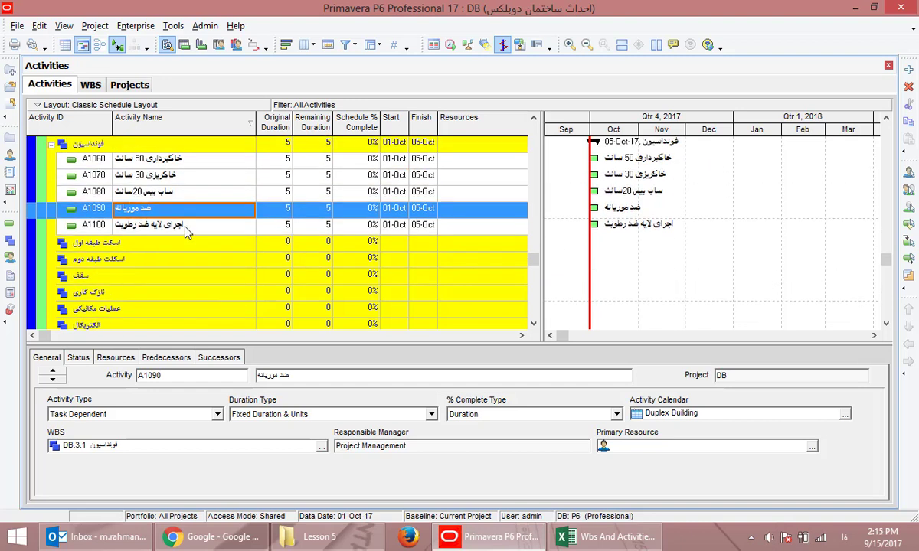
scroll(189, 233, "up", 1)
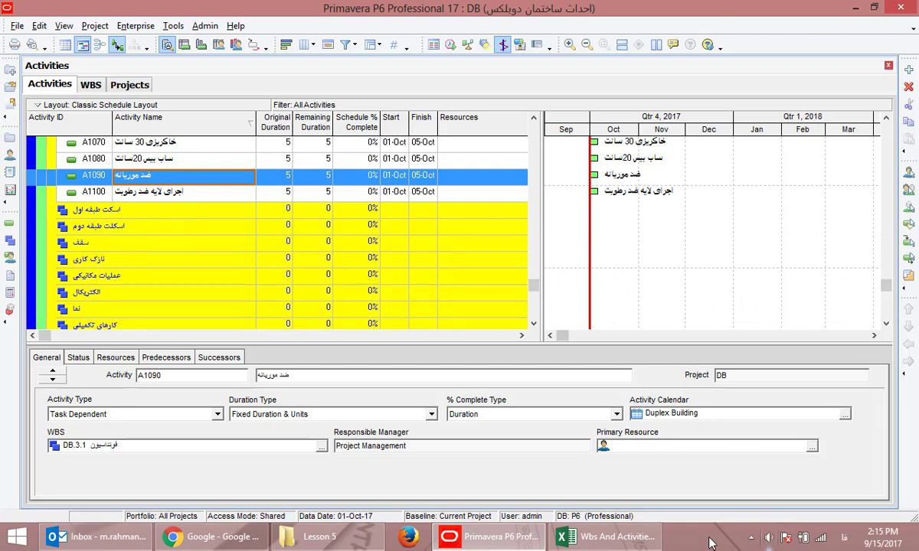
left_click(751, 537)
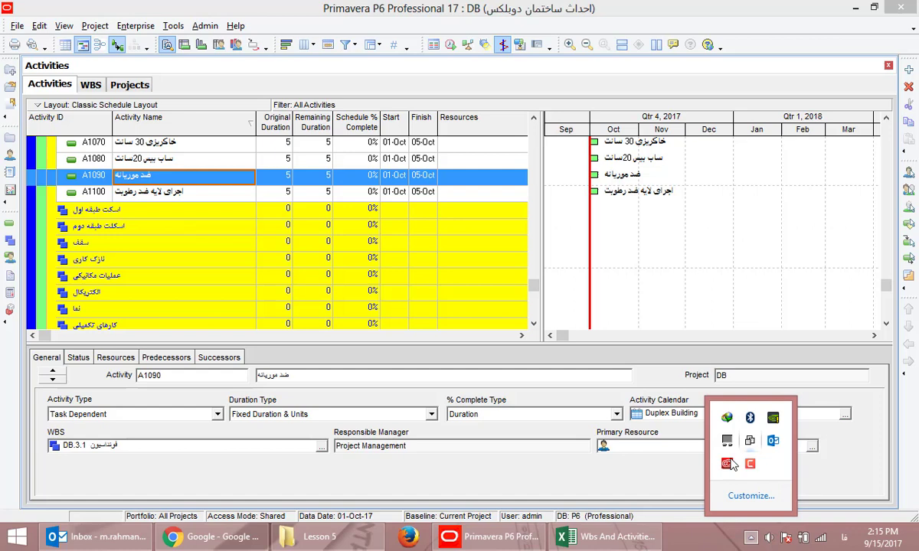
right_click(750, 465)
left_click(773, 302)
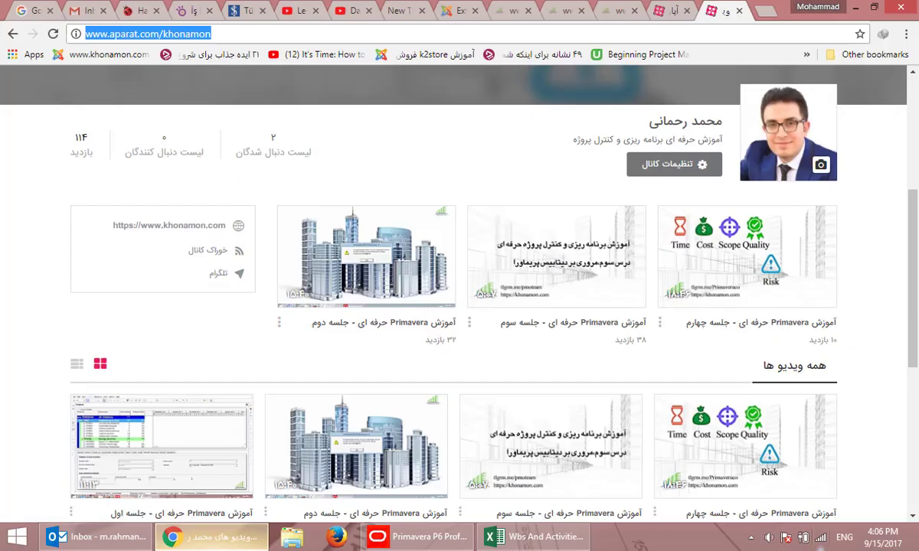
- Switch to Primavera P6 and review the activities listed under every WBS element of the duplex building project
left_click(459, 538)
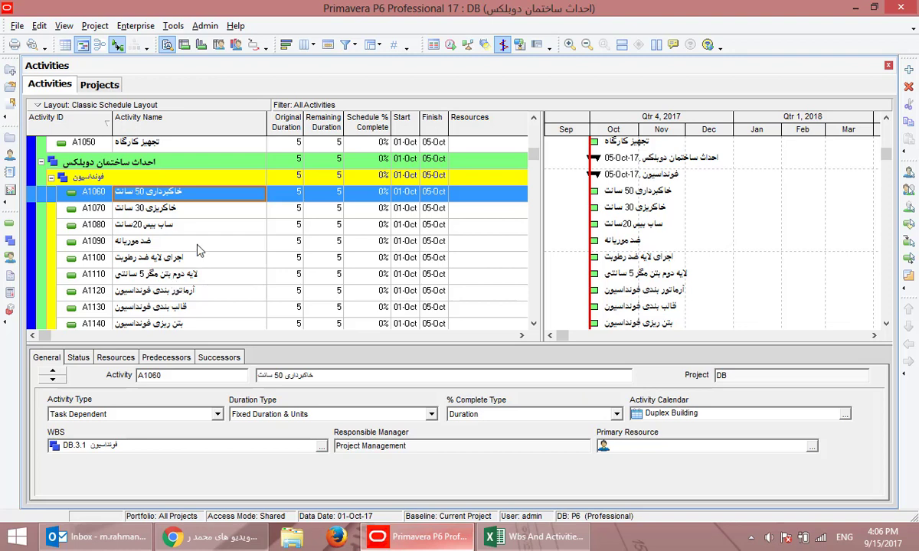
scroll(191, 217, "down", 1)
scroll(191, 216, "down", 3)
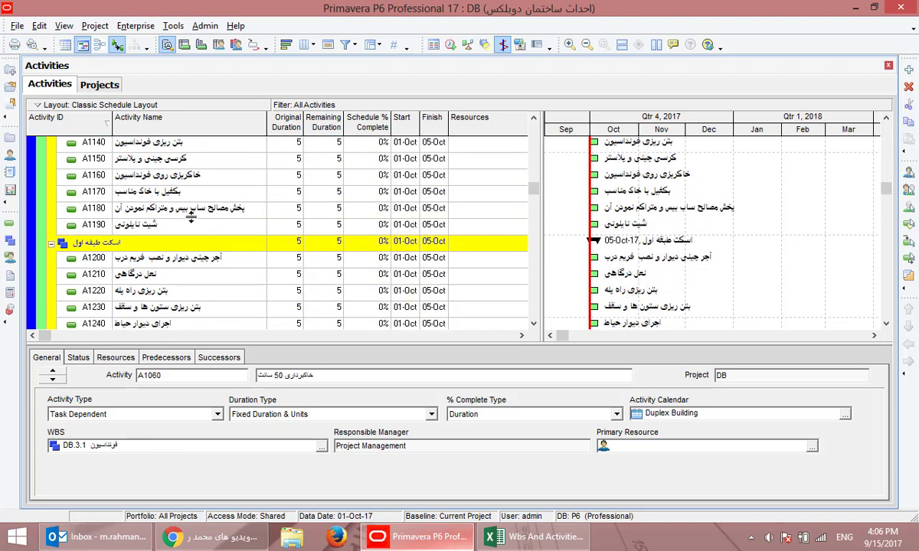
scroll(191, 217, "down", 4)
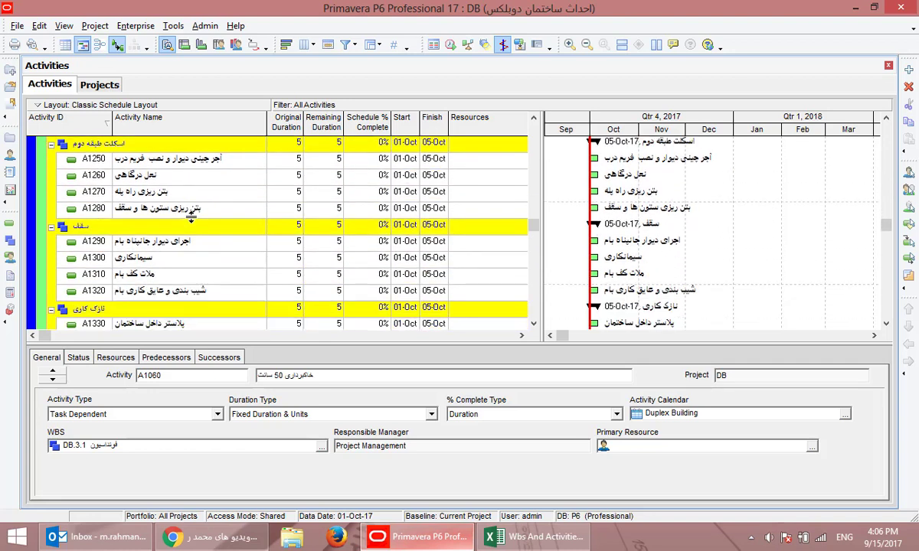
scroll(191, 217, "down", 2)
scroll(191, 217, "down", 6)
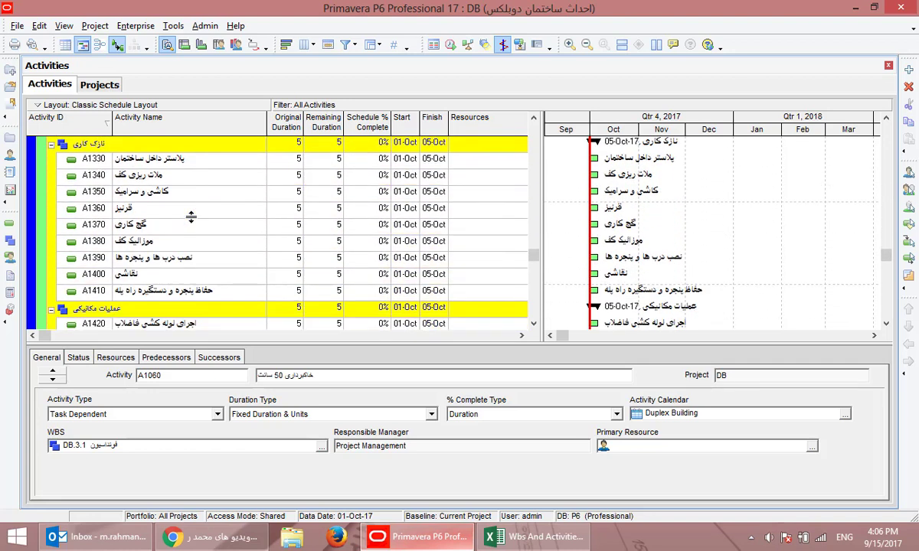
scroll(190, 217, "down", 1)
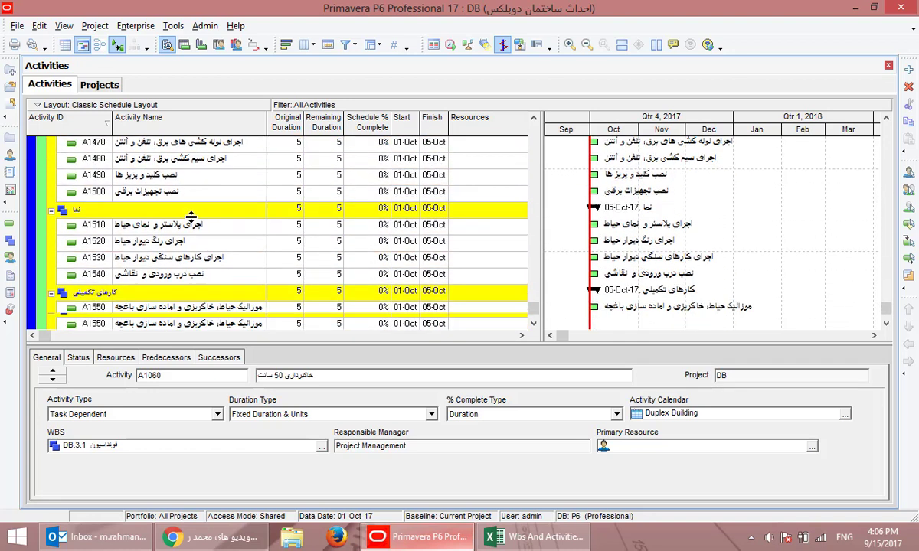
scroll(307, 233, "up", 2)
scroll(307, 233, "up", 9)
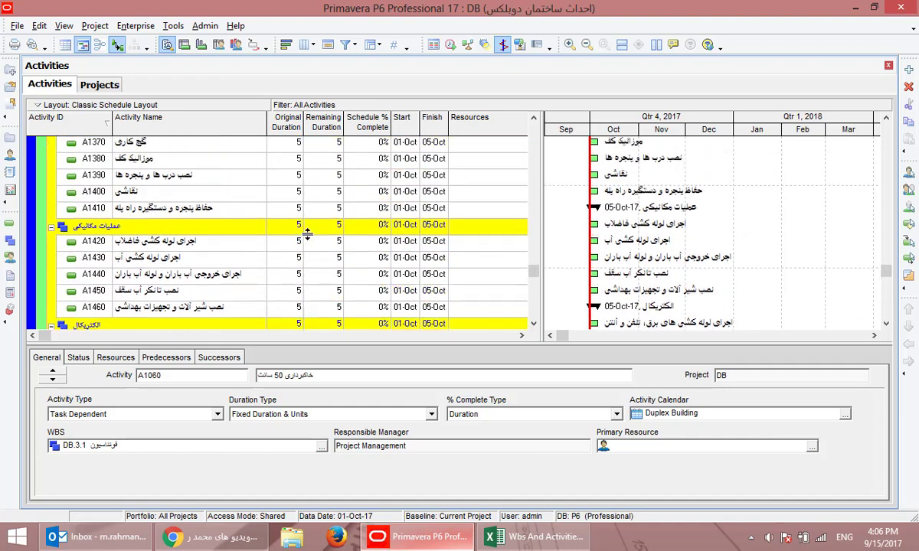
left_click_drag(535, 214, 539, 138)
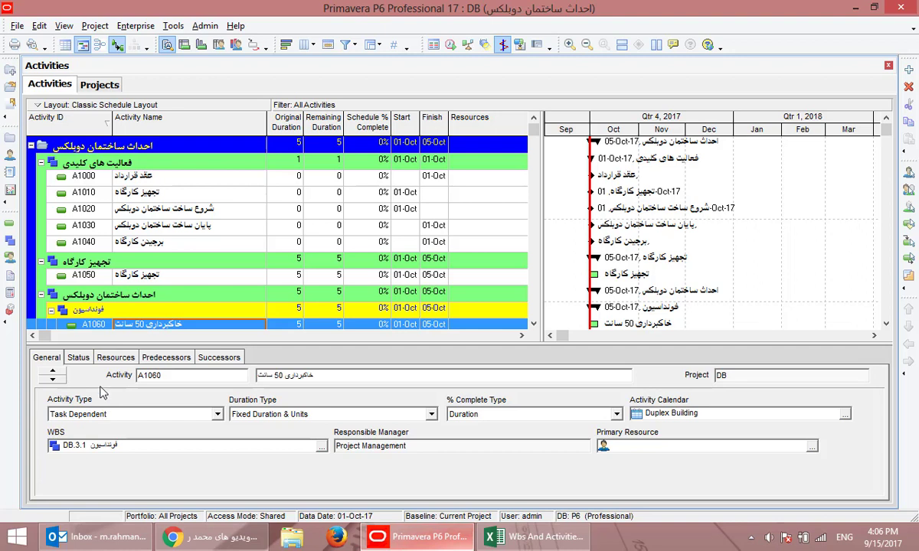
- View the Activity Type options for activity A1060 and for the پایان ساخت ساختمان دوبلکس milestone
left_click(108, 414)
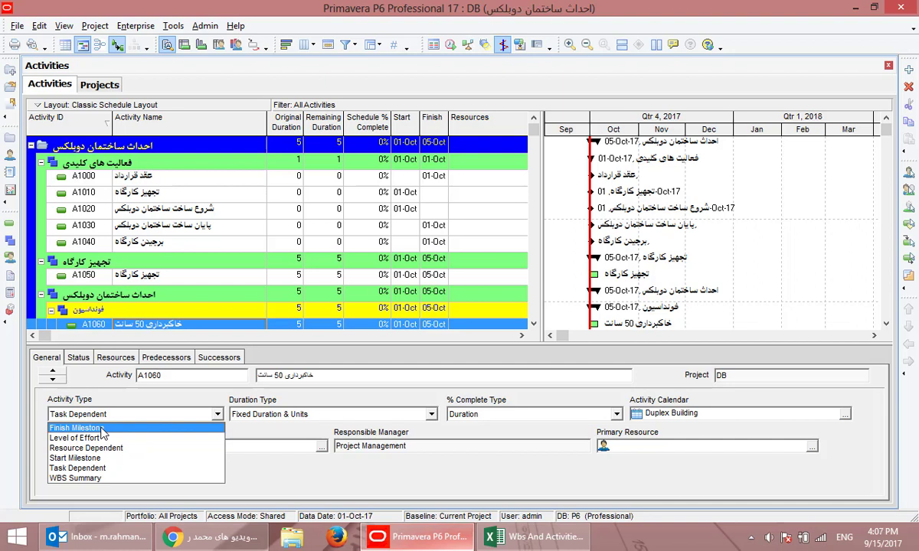
left_click(179, 216)
left_click(392, 225)
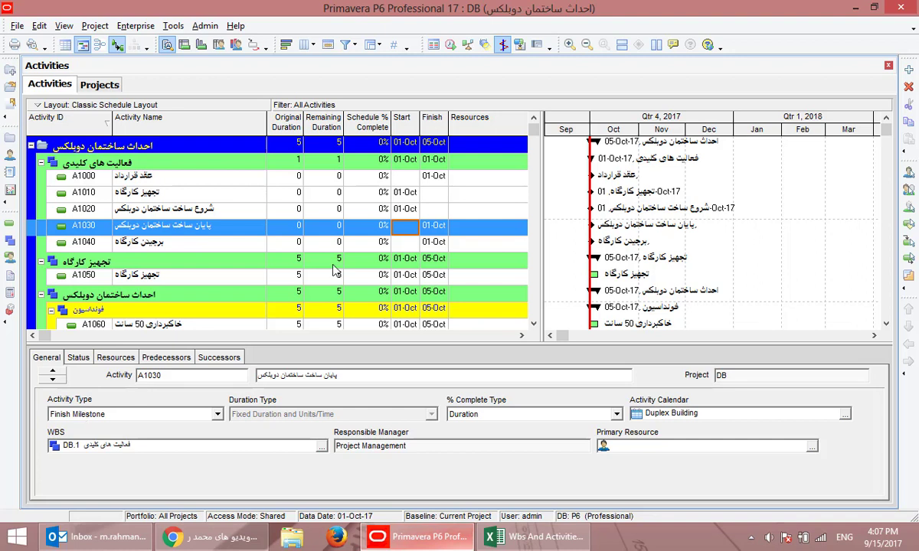
left_click(294, 228)
left_click(160, 417)
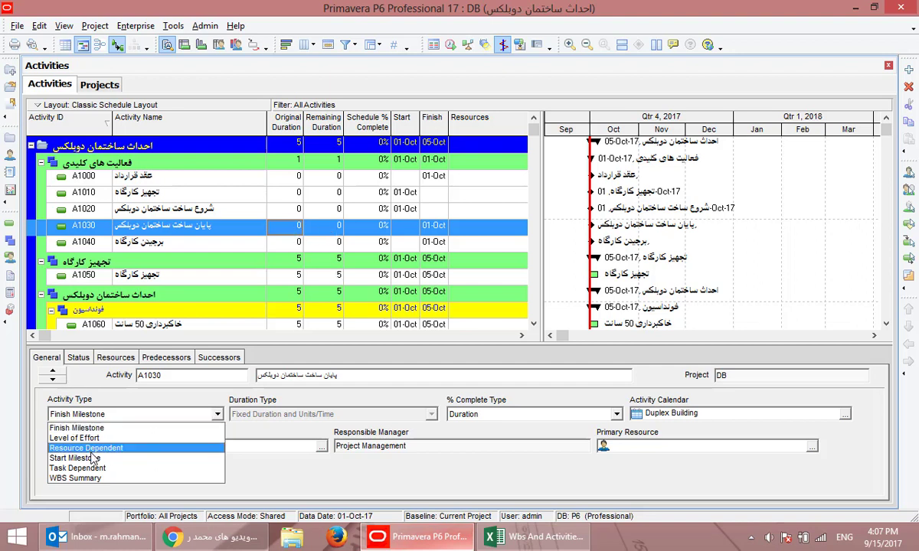
left_click(332, 182)
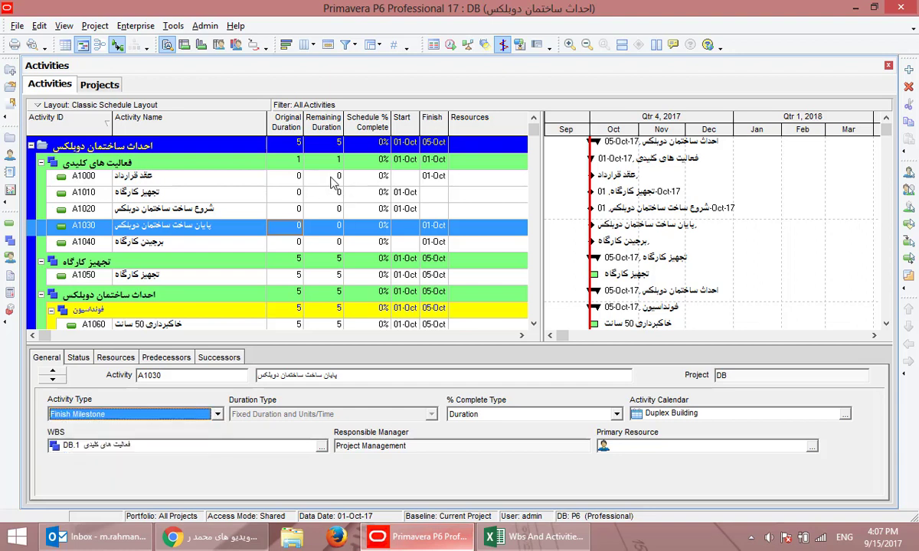
- Compare the Start and Finish dates of milestones A1000, A1010 and A1030, and recheck the Activity Type options of A1030
left_click(332, 182)
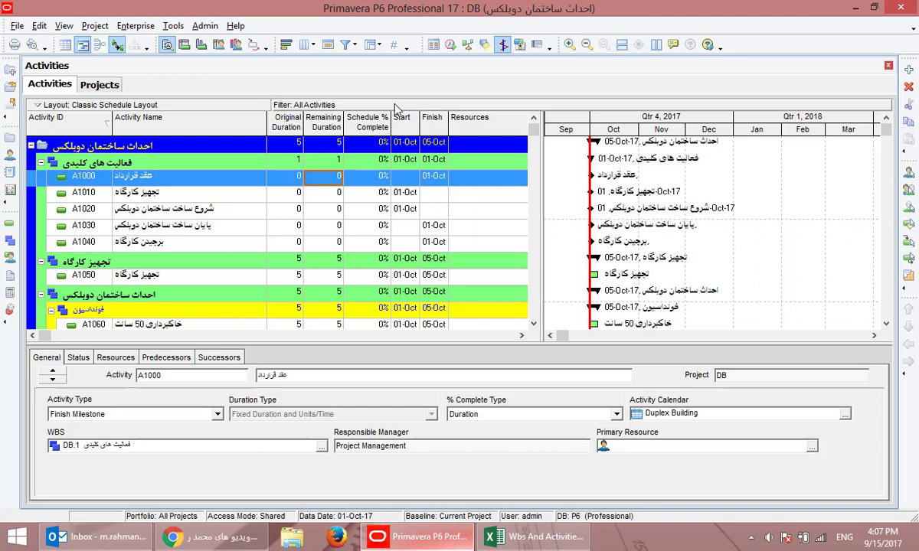
left_click(405, 181)
left_click(405, 192)
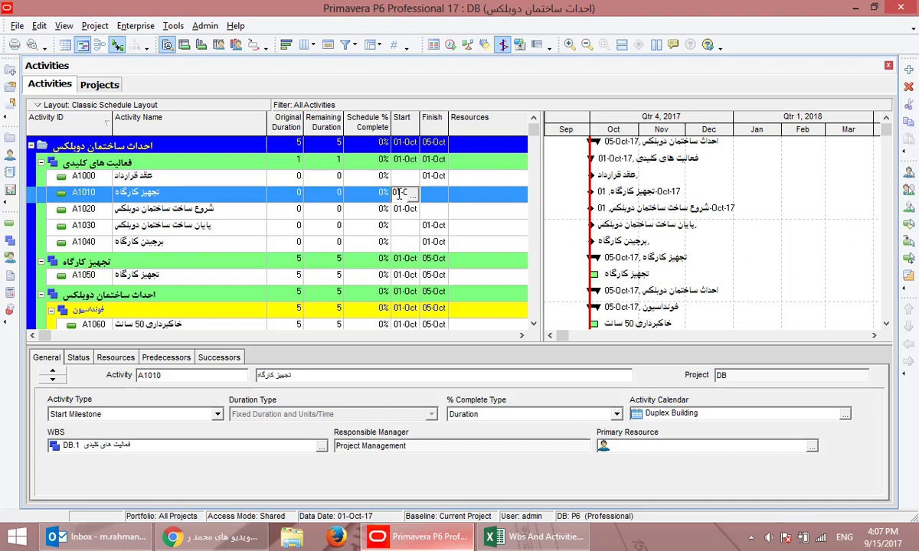
left_click(424, 197)
left_click(400, 191)
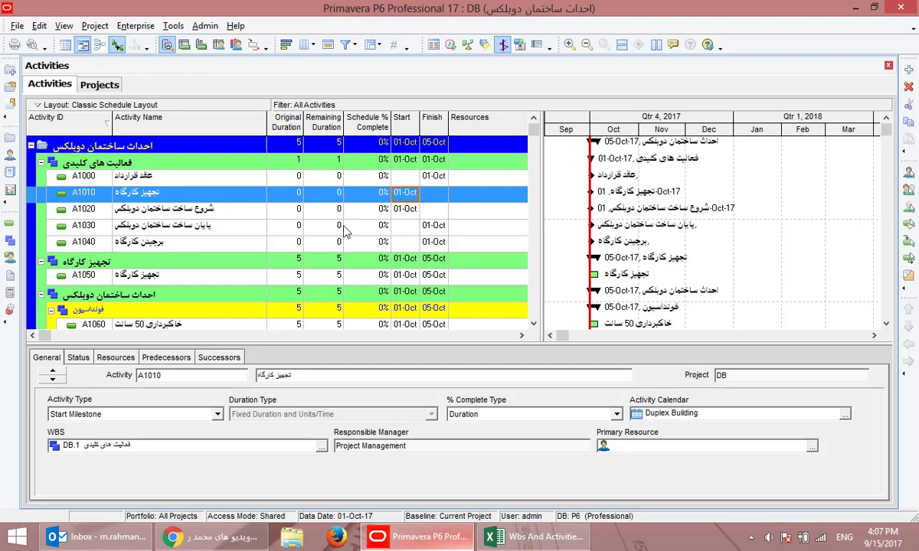
left_click(436, 228)
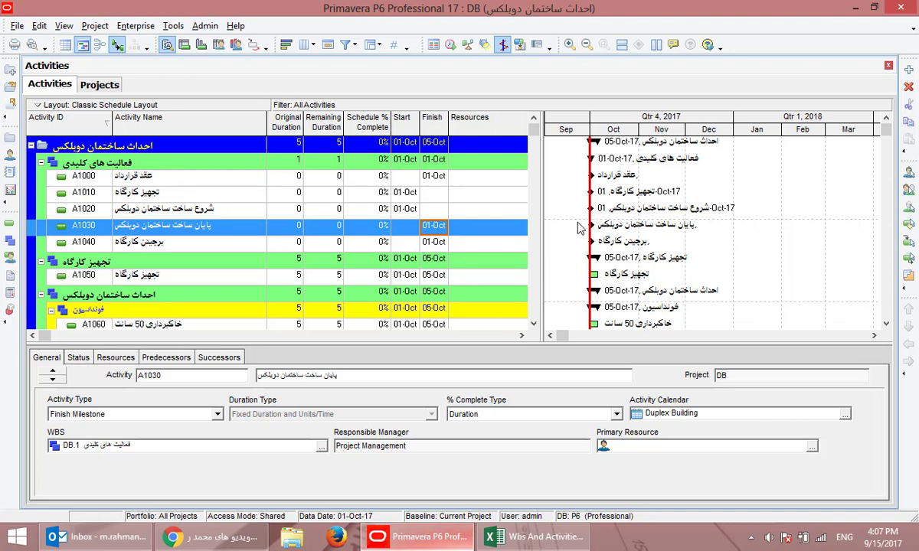
left_click(89, 414)
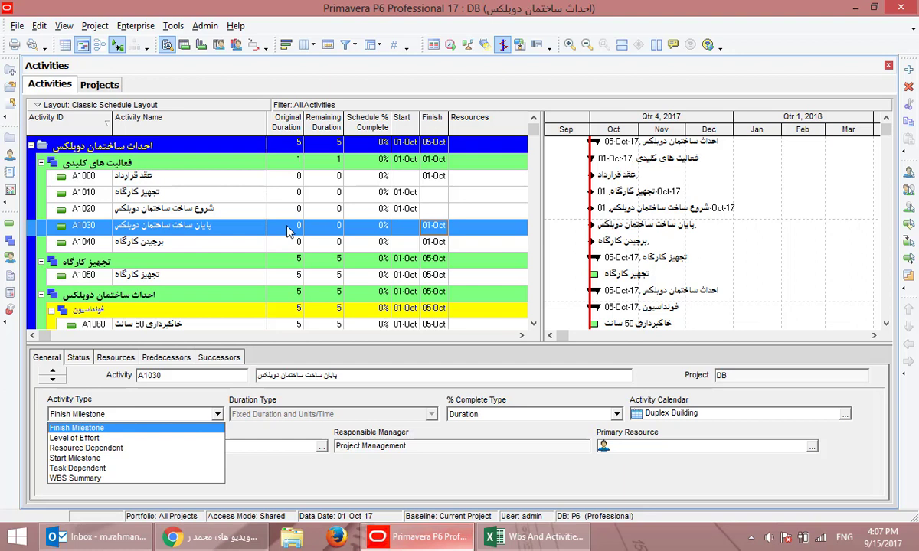
key("Escape")
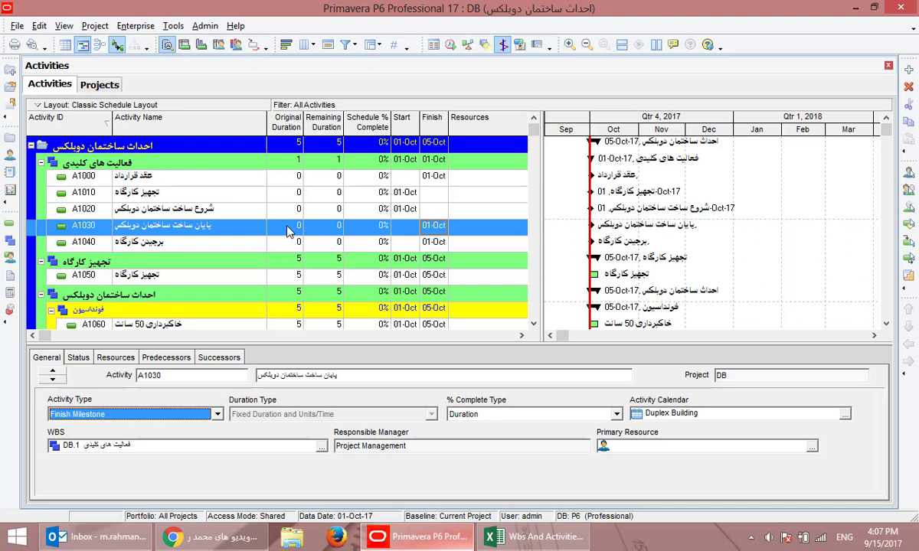
- Check the status details of milestone A1000 عقد قرارداد, including its durations and dates, and return to its general details
left_click(213, 179)
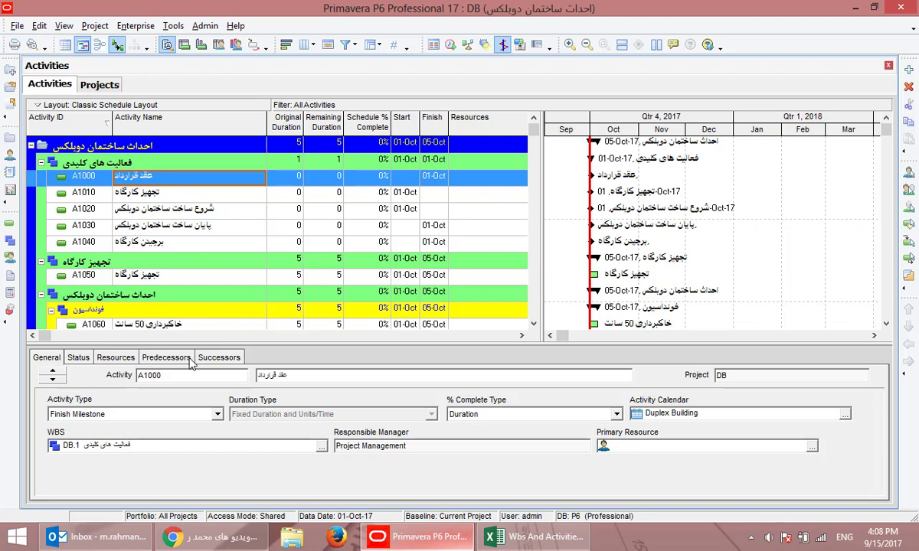
left_click(79, 358)
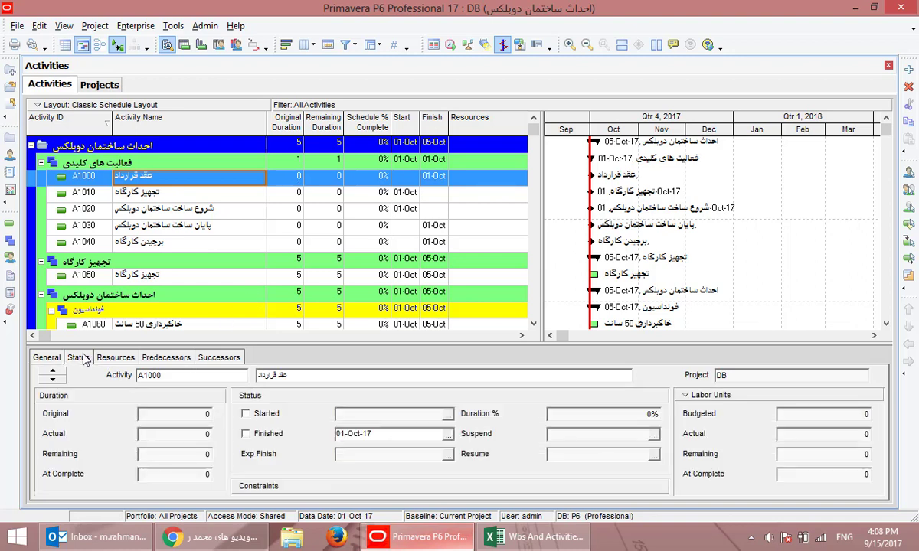
left_click(171, 378)
left_click(52, 358)
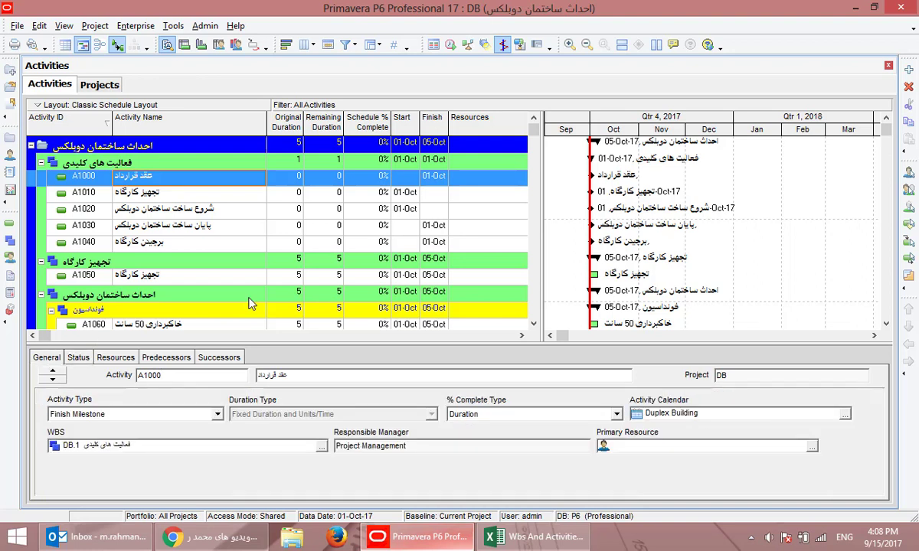
- Show the defaults for new activities of project DB in the Projects view, enlarging the details area
left_click(10, 137)
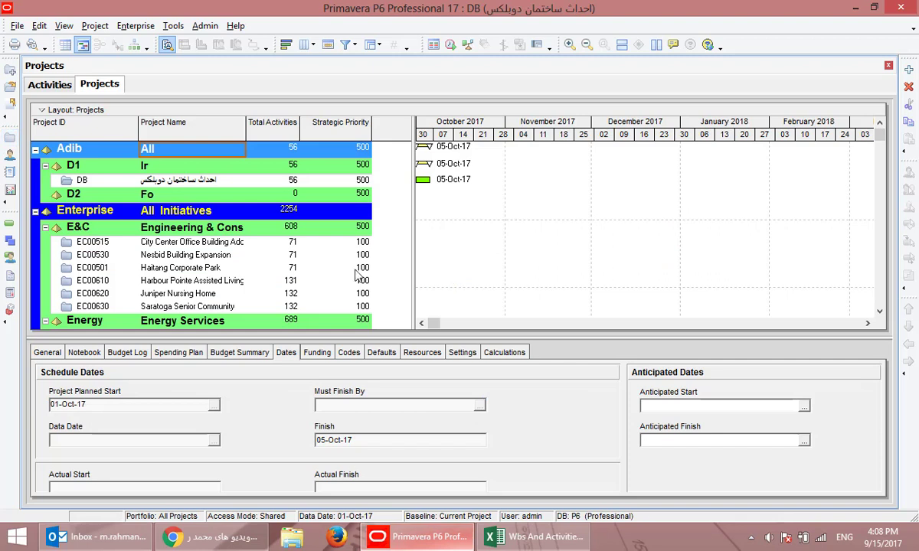
left_click(180, 178)
left_click(49, 352)
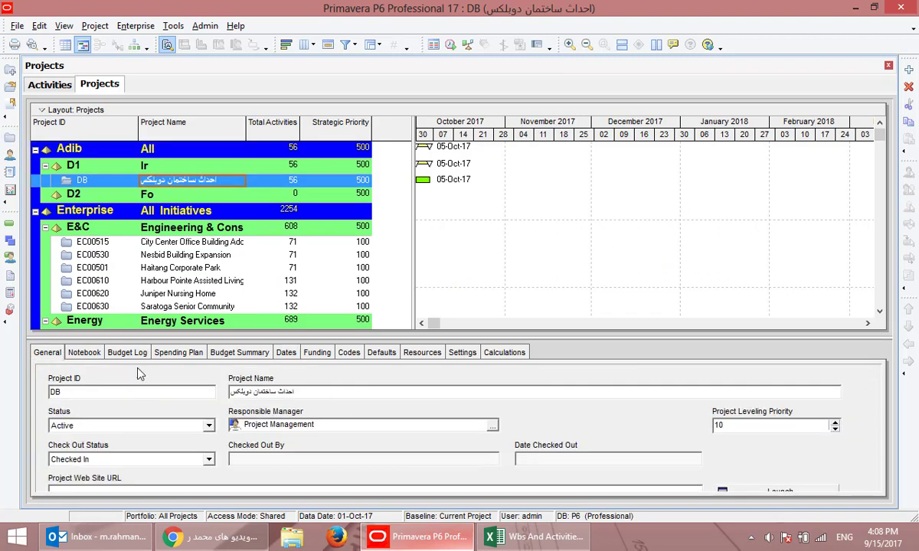
left_click(380, 353)
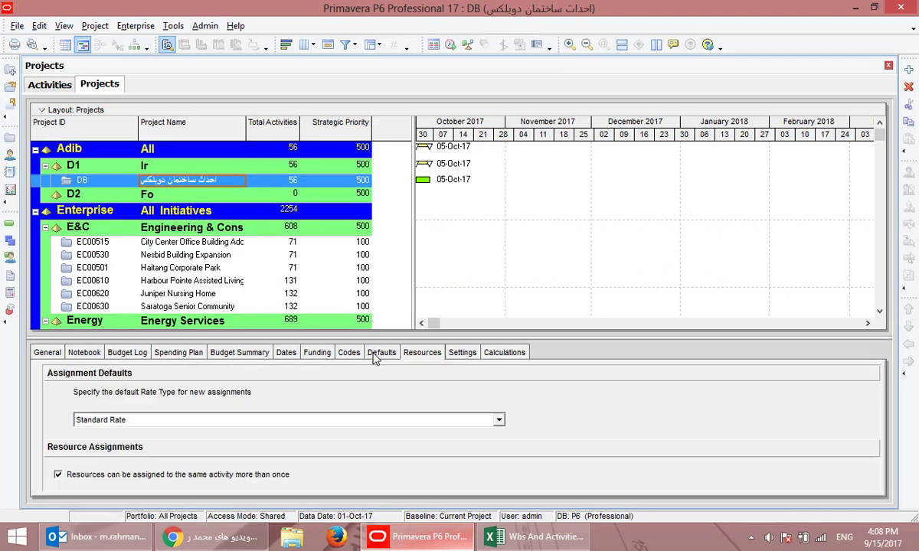
left_click_drag(385, 337, 309, 311)
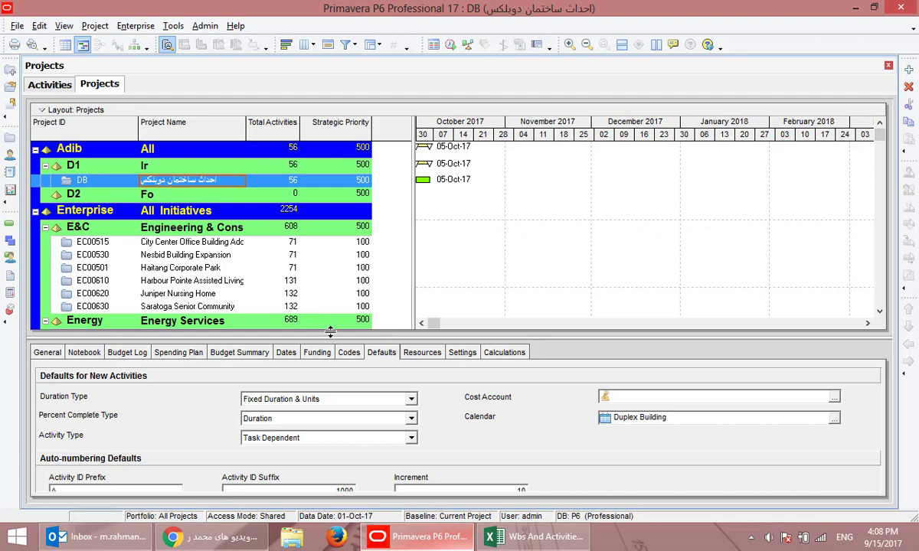
- Examine the Duration Type and Percent Complete Type options in the project's defaults for new activities
left_click(304, 379)
left_click(304, 377)
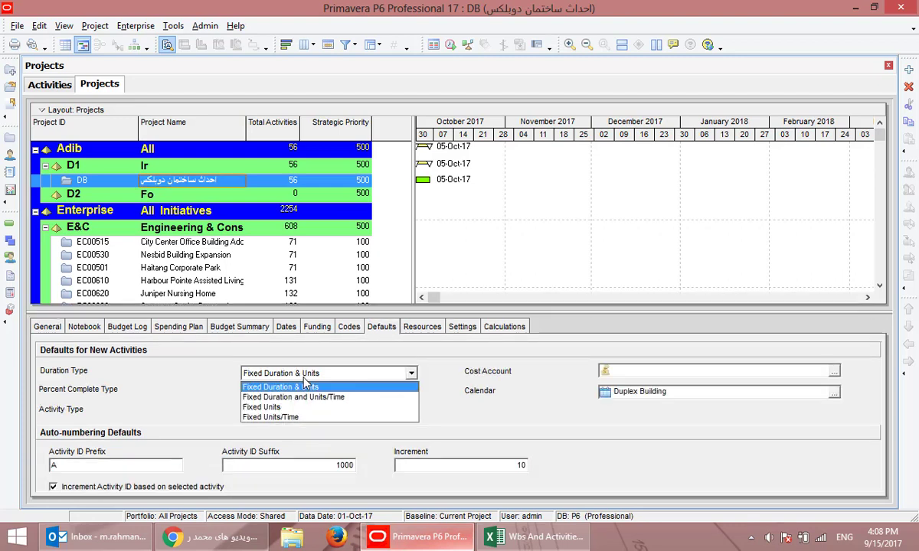
left_click(304, 378)
left_click(278, 393)
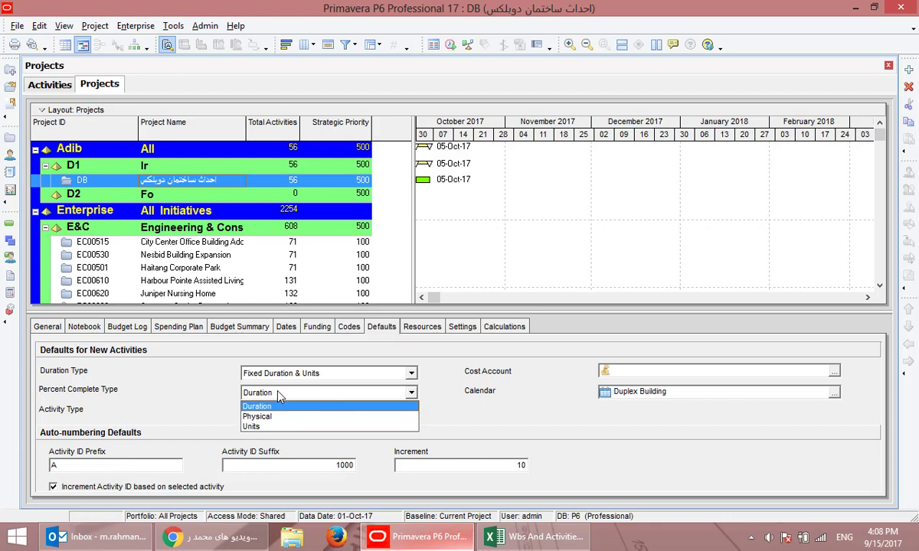
left_click(280, 394)
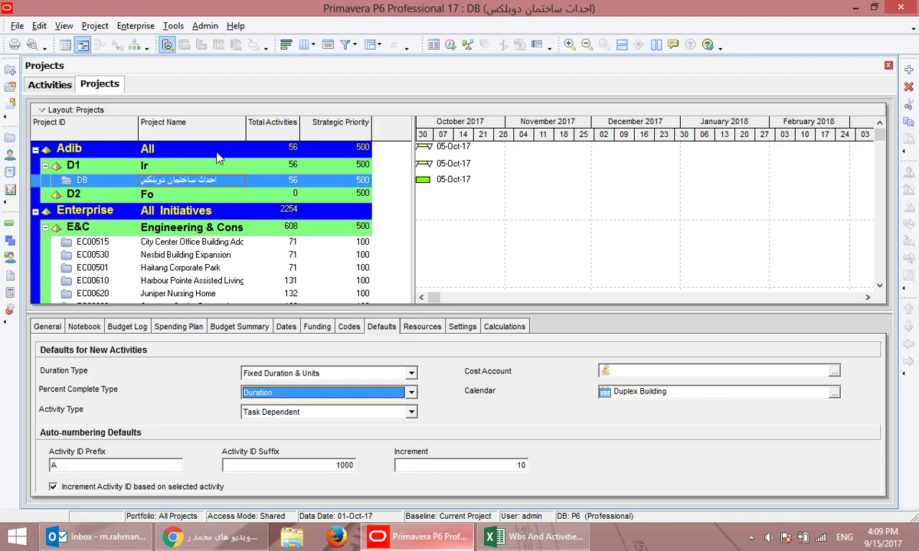
left_click(417, 537)
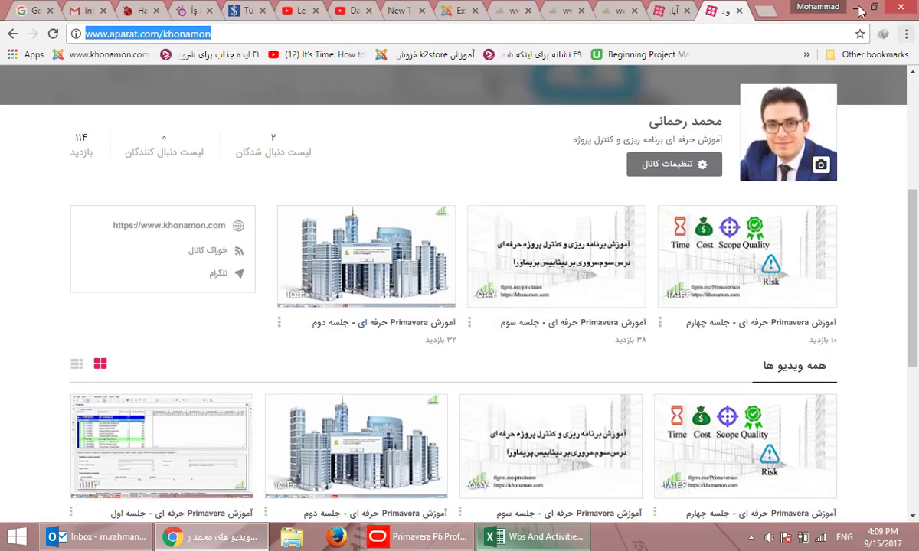
left_click(845, 11)
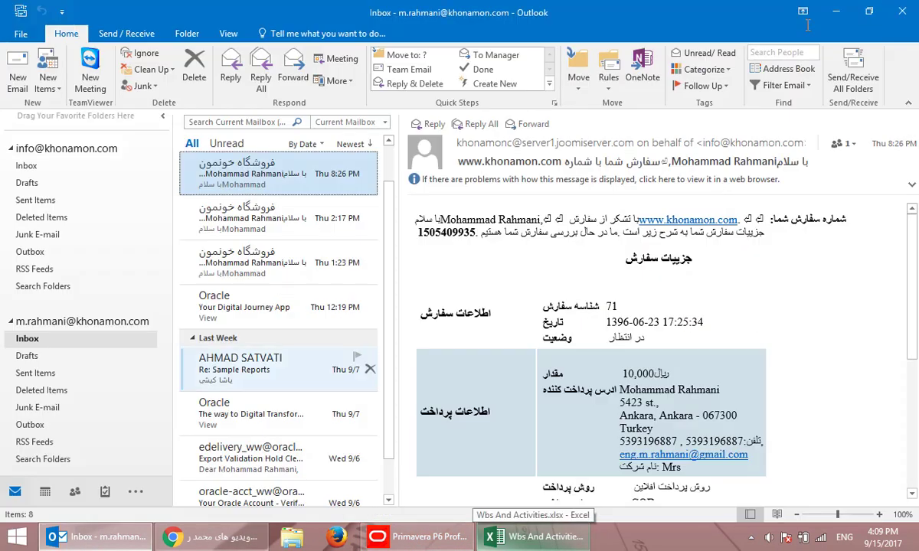
key("super+d")
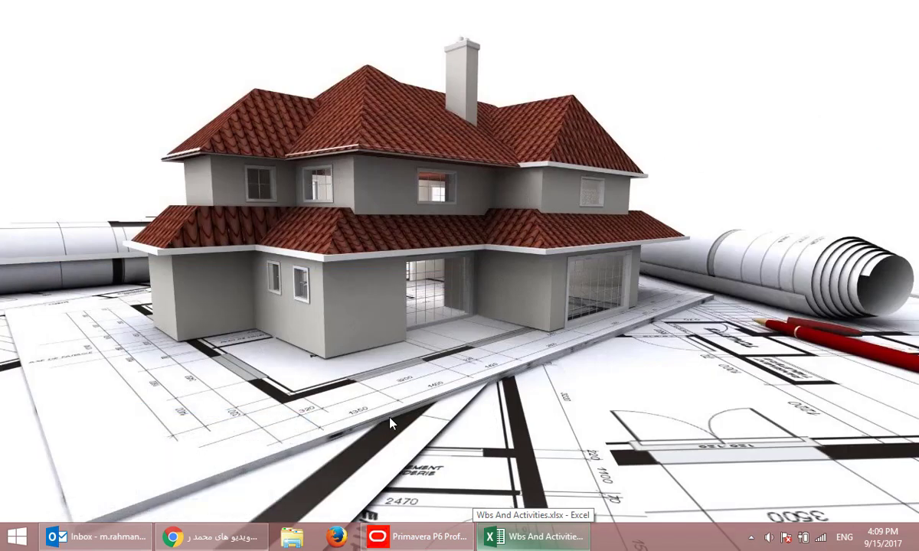
left_click(427, 545)
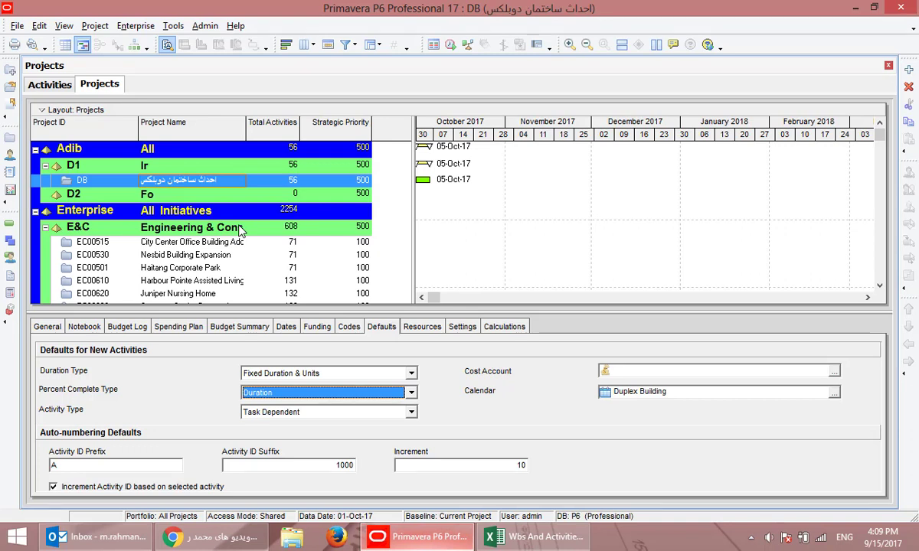
- Switch to File Explorer and open the image L5.jpg from the Lesson 5 folder inside Amoozesh
right_click(292, 537)
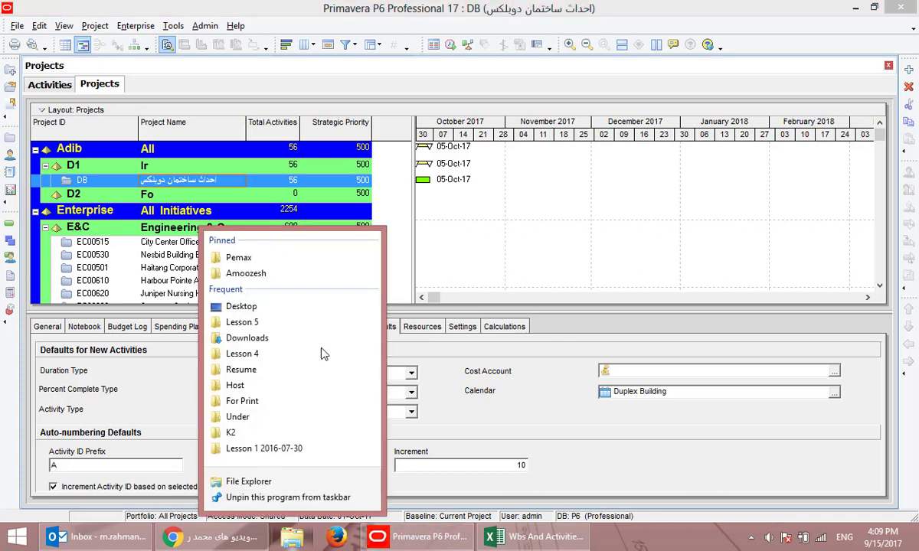
left_click(308, 273)
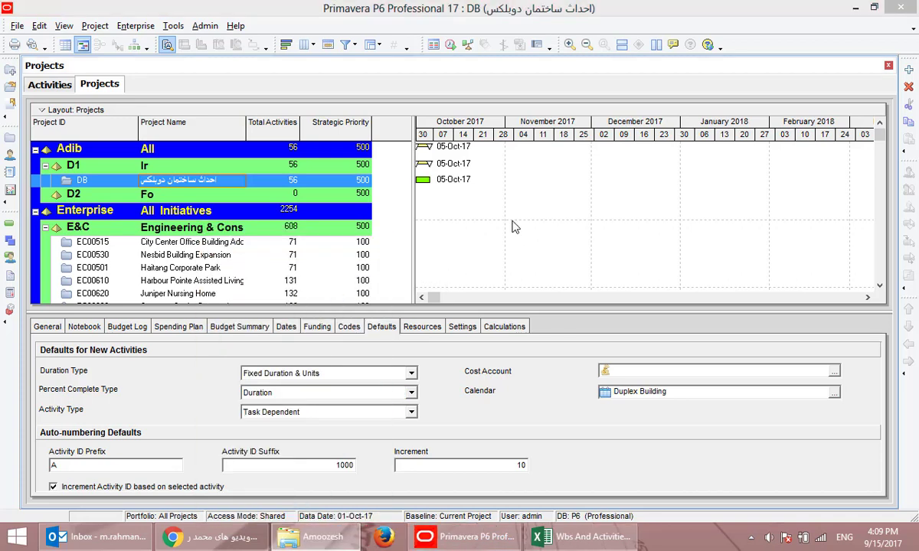
double_click(584, 218)
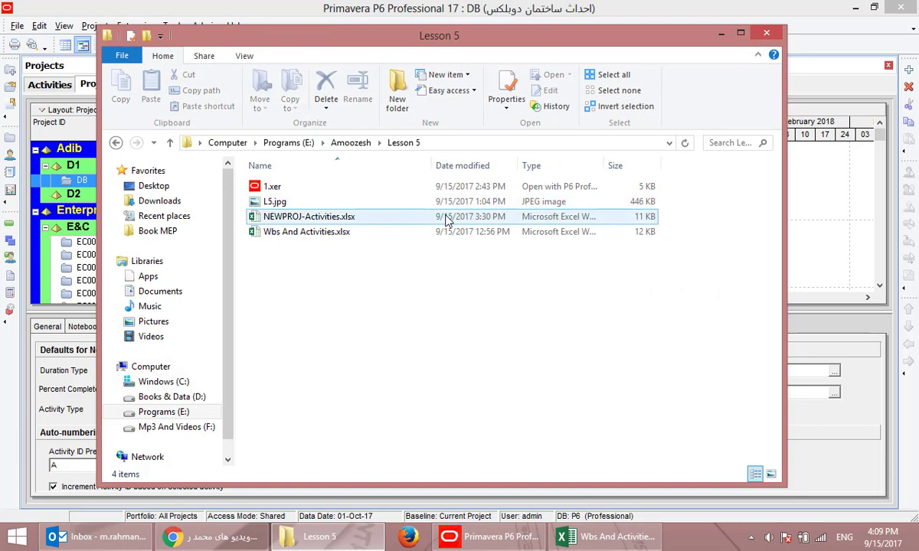
double_click(255, 201)
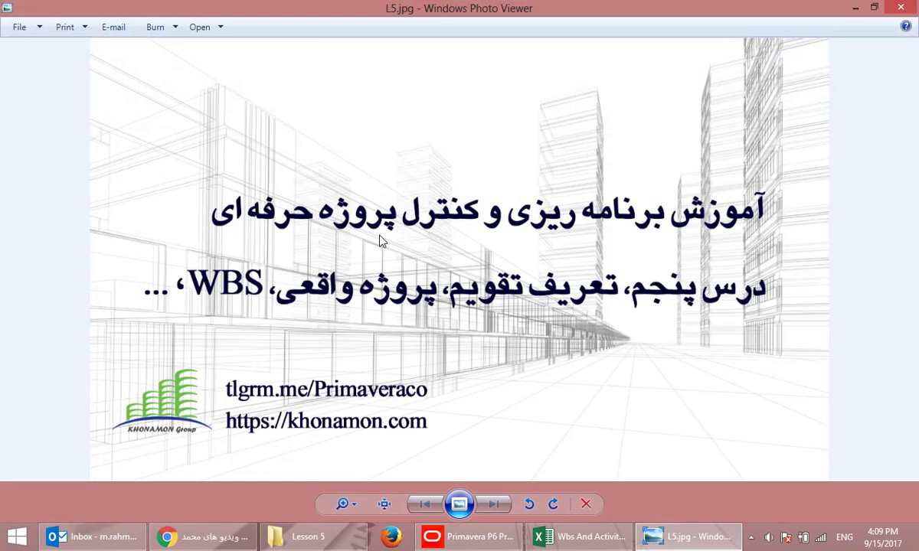